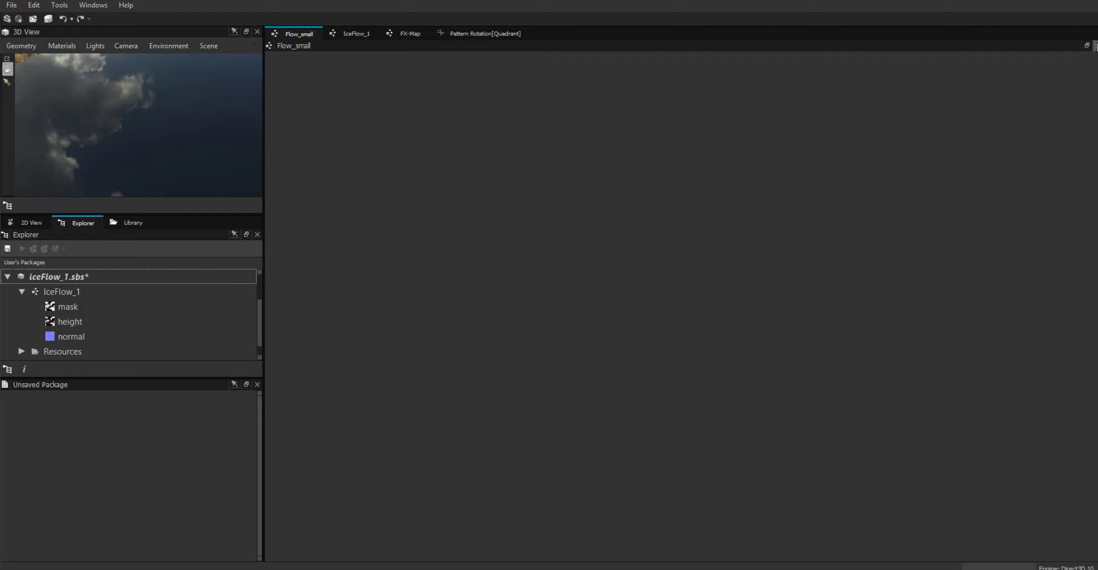
# - Close the Flow_small graph and examine the mask, normals and output nodes of the IceFlow_1 graph
pyautogui.hotkey('ctrl', 'w')
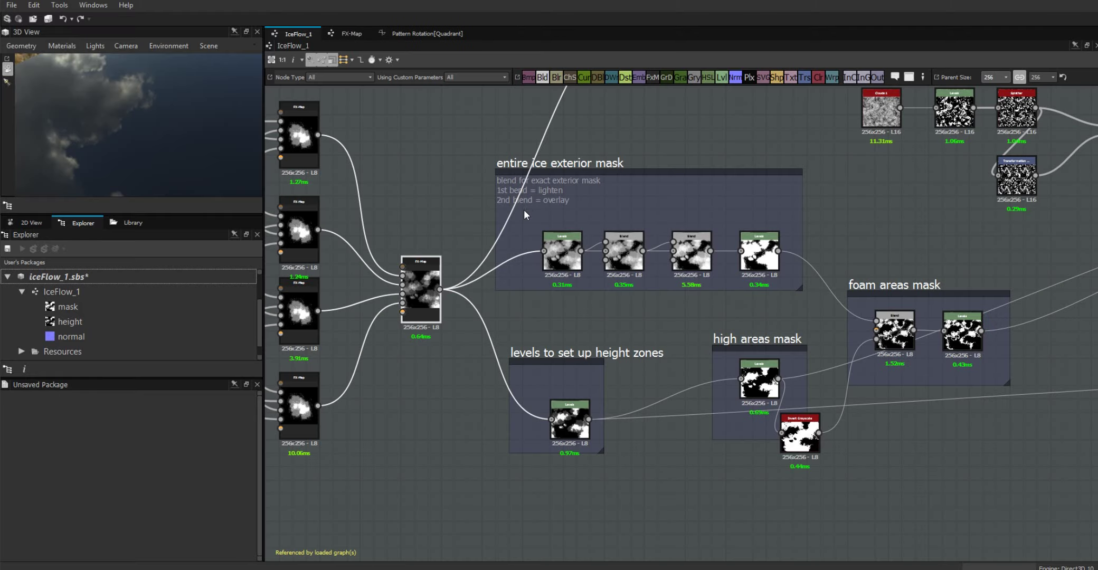
pyautogui.scroll(-2, 428, 185)
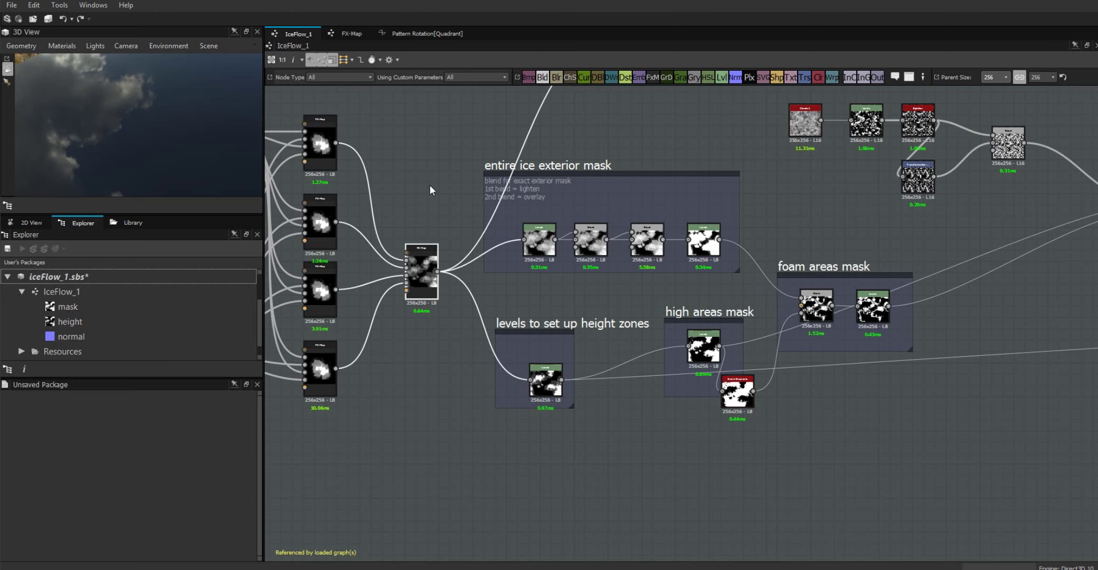
pyautogui.scroll(-2, 461, 328)
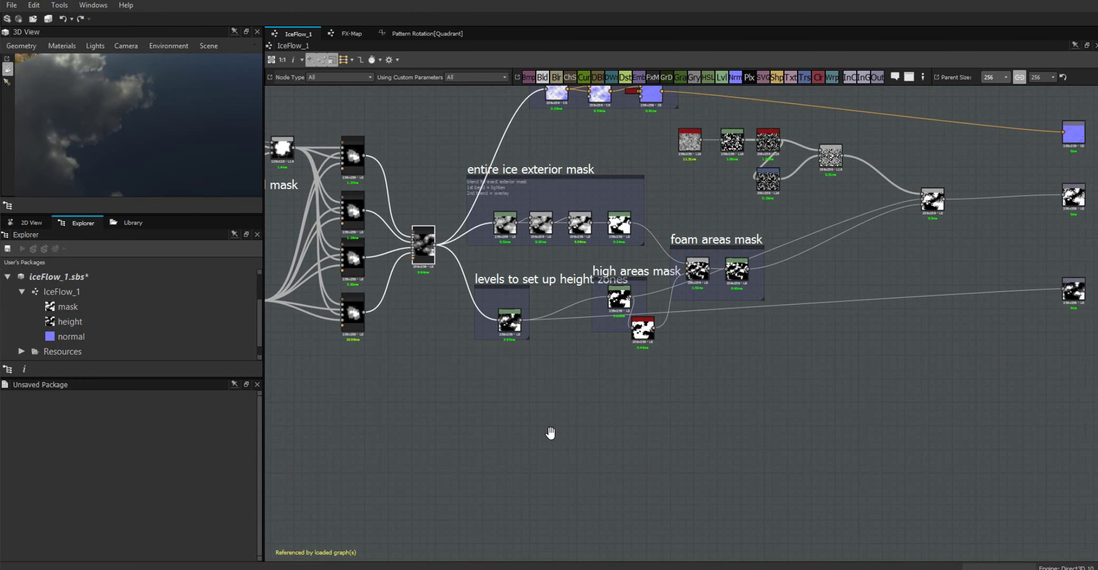
pyautogui.moveTo(552, 436); pyautogui.dragTo(772, 388, button='middle')
pyautogui.moveTo(829, 299); pyautogui.dragTo(821, 309)
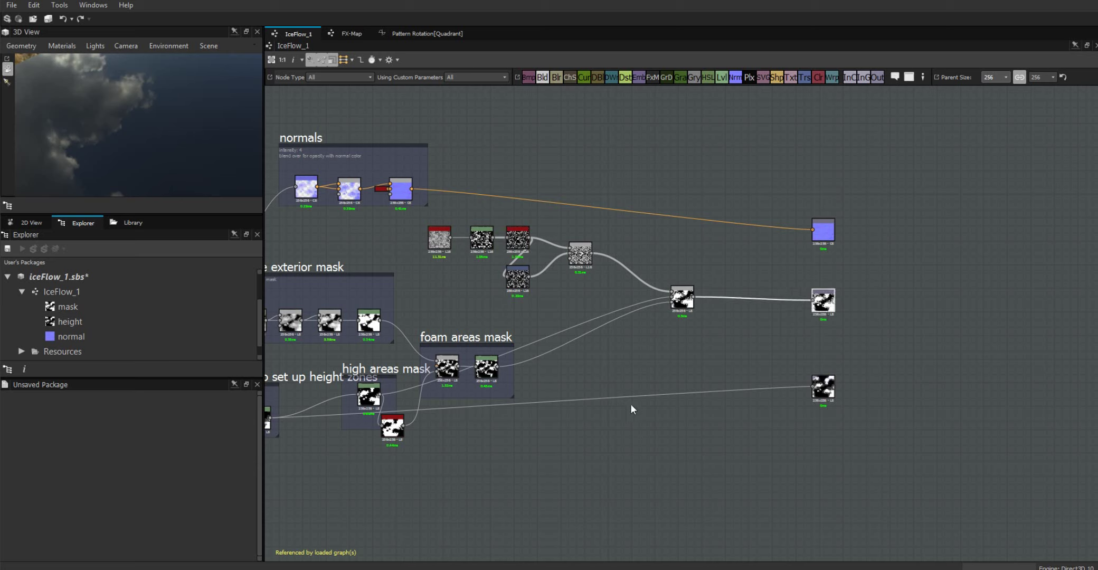
pyautogui.moveTo(663, 472); pyautogui.dragTo(833, 456, button='middle')
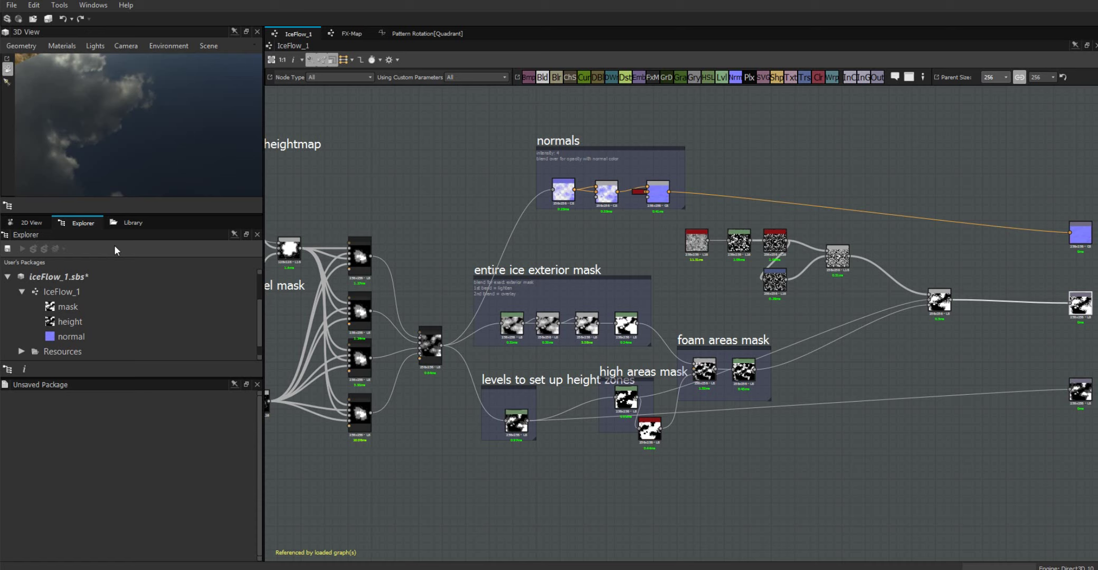
# - Open the IceFlow_1 graph from the first IceFlow_1.sbs package and regroup the snow frame near the blue material node
pyautogui.scroll(1, 260, 307)
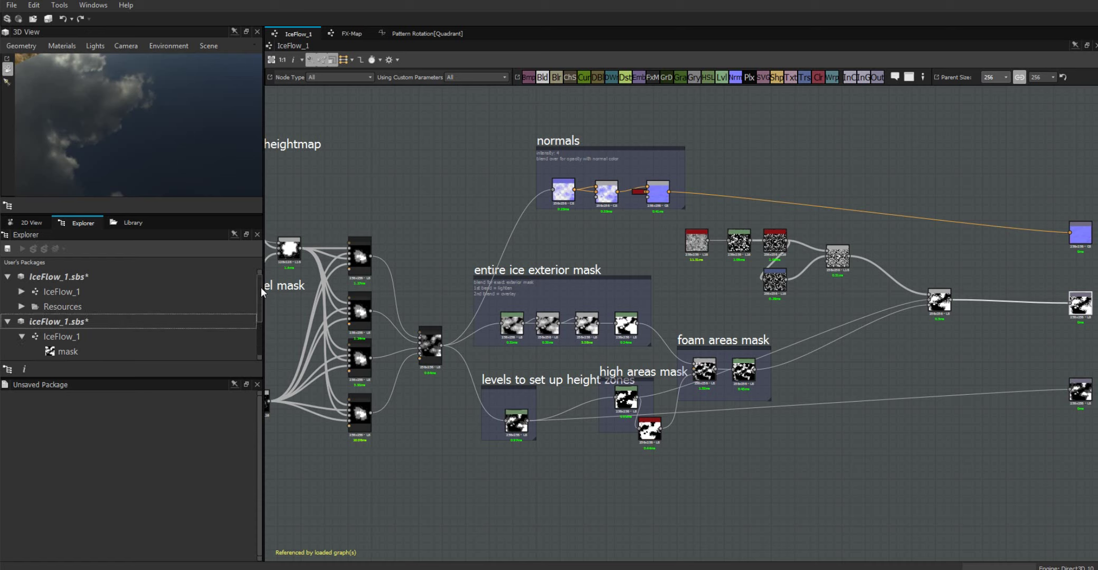
pyautogui.click(71, 291)
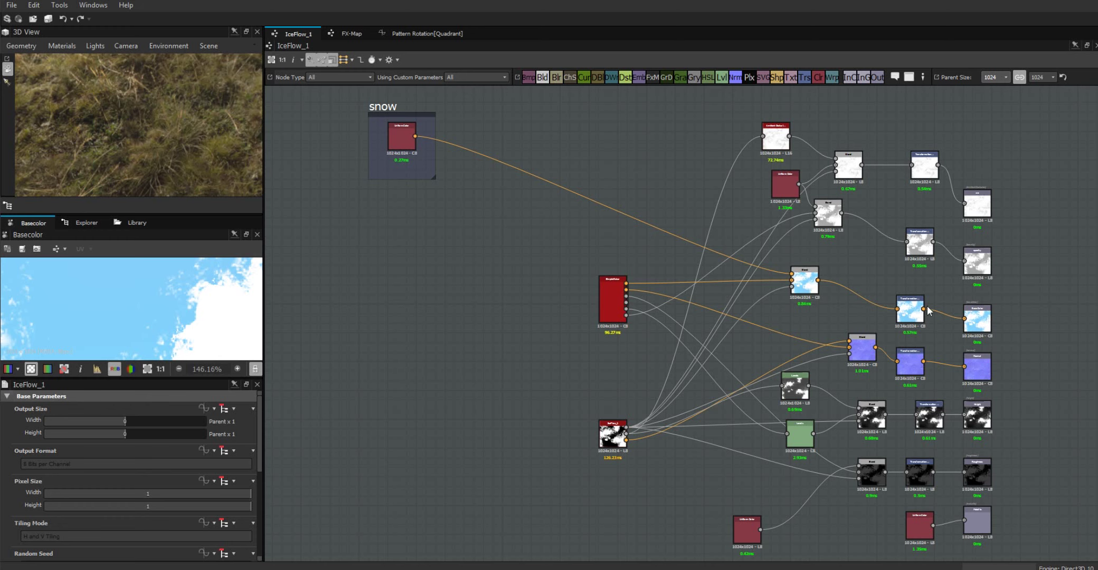
pyautogui.moveTo(612, 301); pyautogui.dragTo(601, 282)
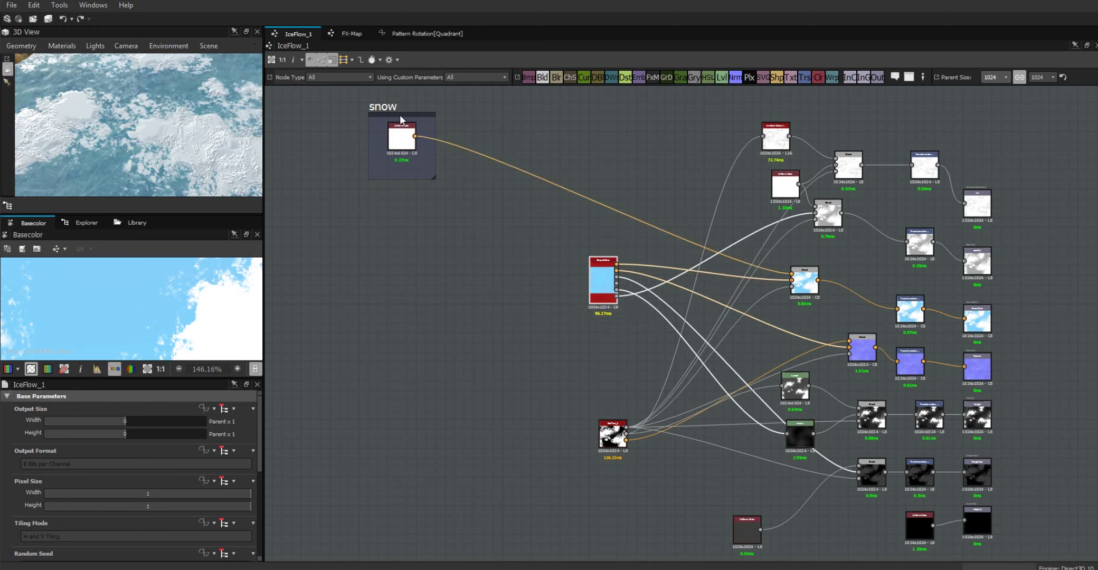
pyautogui.moveTo(388, 110); pyautogui.dragTo(455, 114)
pyautogui.moveTo(570, 151); pyautogui.dragTo(599, 166)
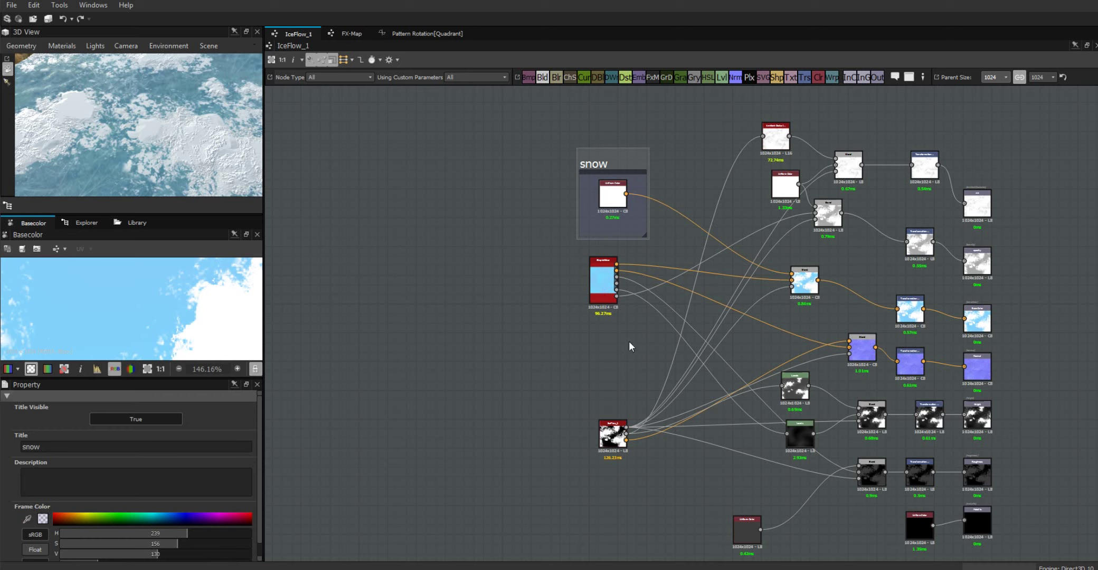
pyautogui.moveTo(615, 160); pyautogui.dragTo(563, 140)
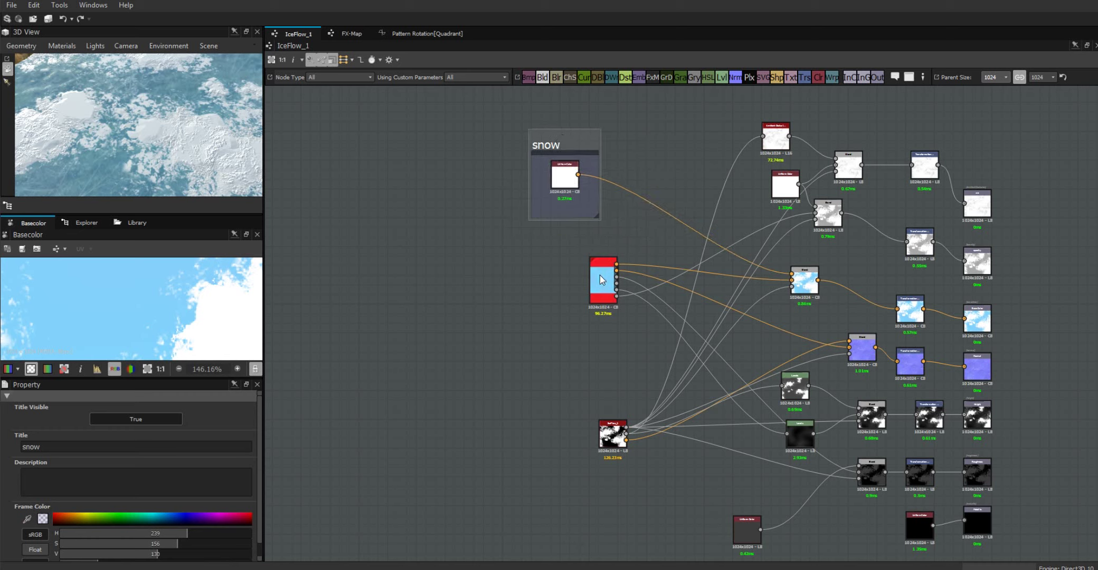
pyautogui.moveTo(607, 301)
pyautogui.mouseDown()
pyautogui.moveTo(588, 281)
pyautogui.moveTo(588, 301)
pyautogui.mouseUp()
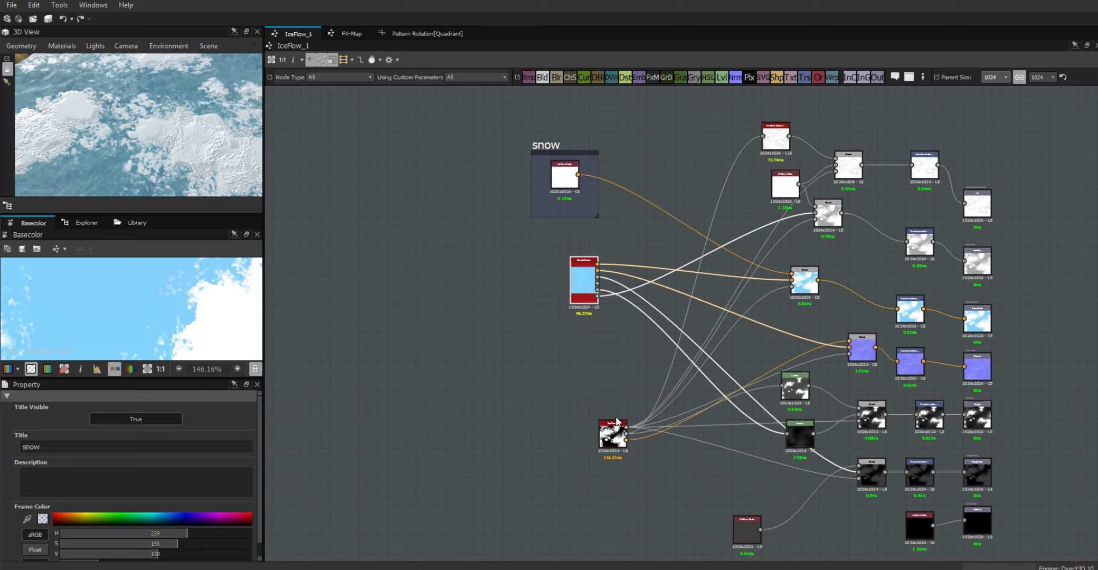
# - Open the ice mask node's referenced graph and examine its svg, bevel, clouds 2, levels and FX-Map node chains
pyautogui.rightClick(619, 437)
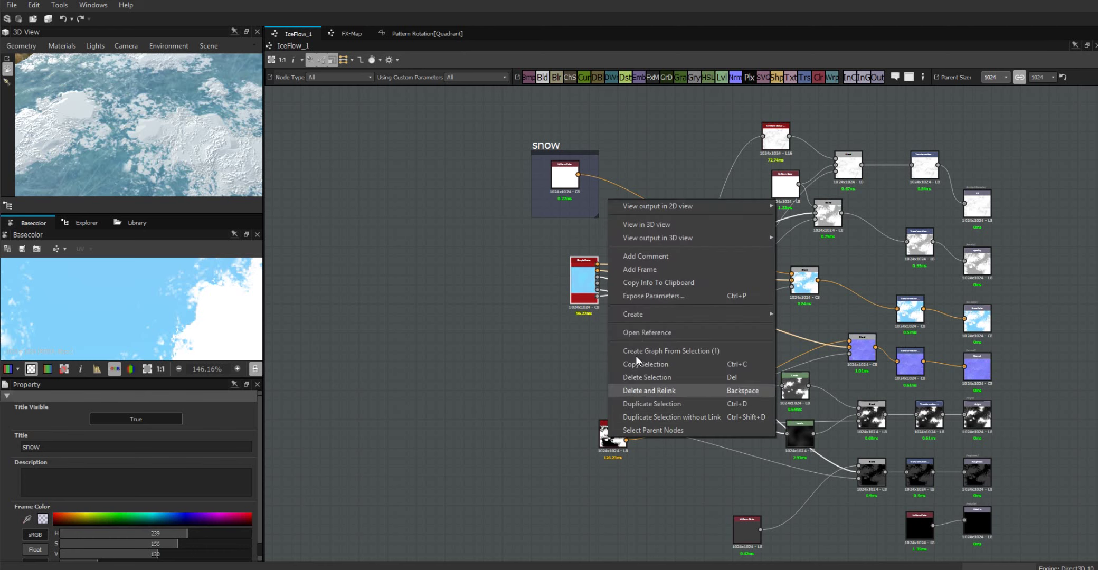
pyautogui.click(640, 333)
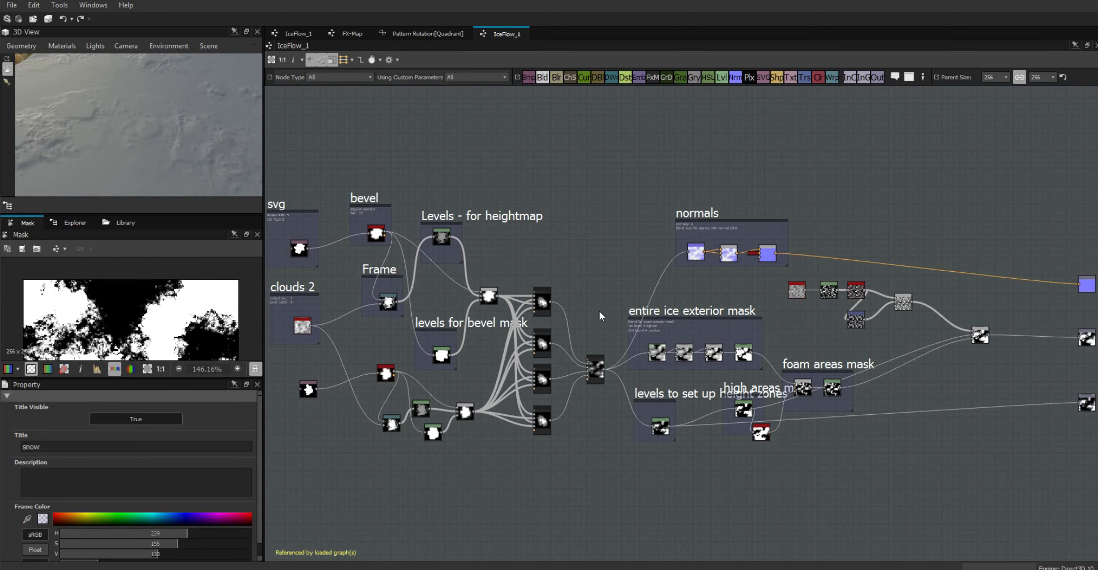
pyautogui.moveTo(616, 247); pyautogui.dragTo(679, 218, button='middle')
pyautogui.scroll(4, 679, 219)
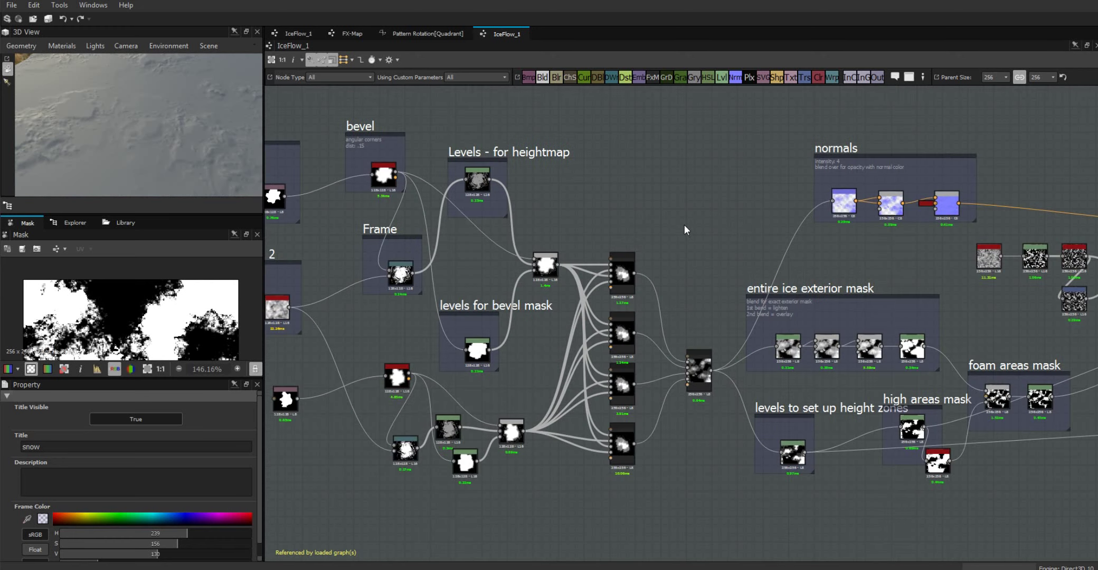
pyautogui.scroll(2, 678, 279)
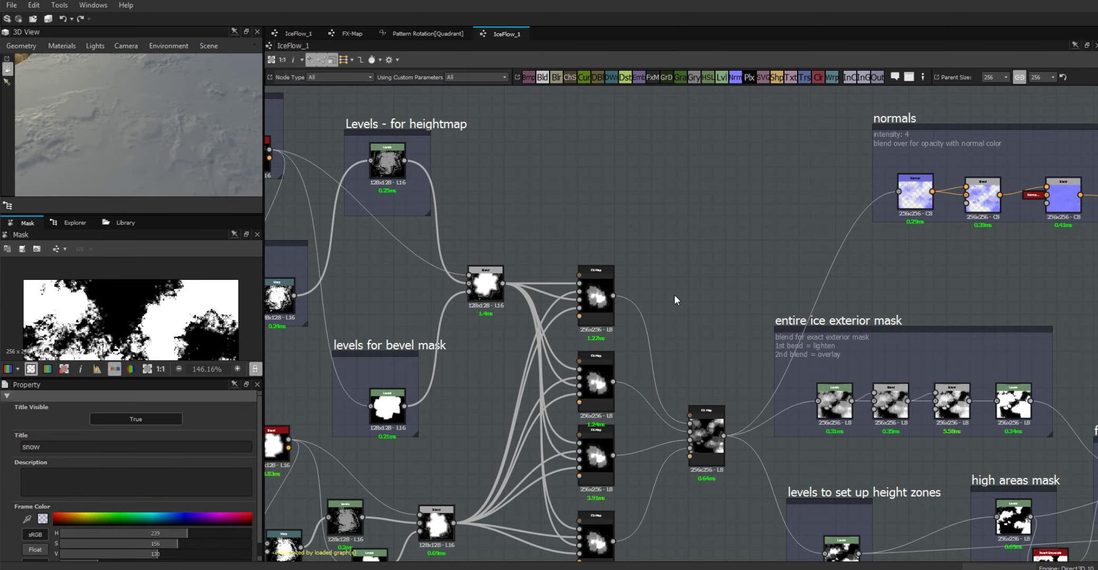
pyautogui.moveTo(698, 226); pyautogui.dragTo(696, 178, button='middle')
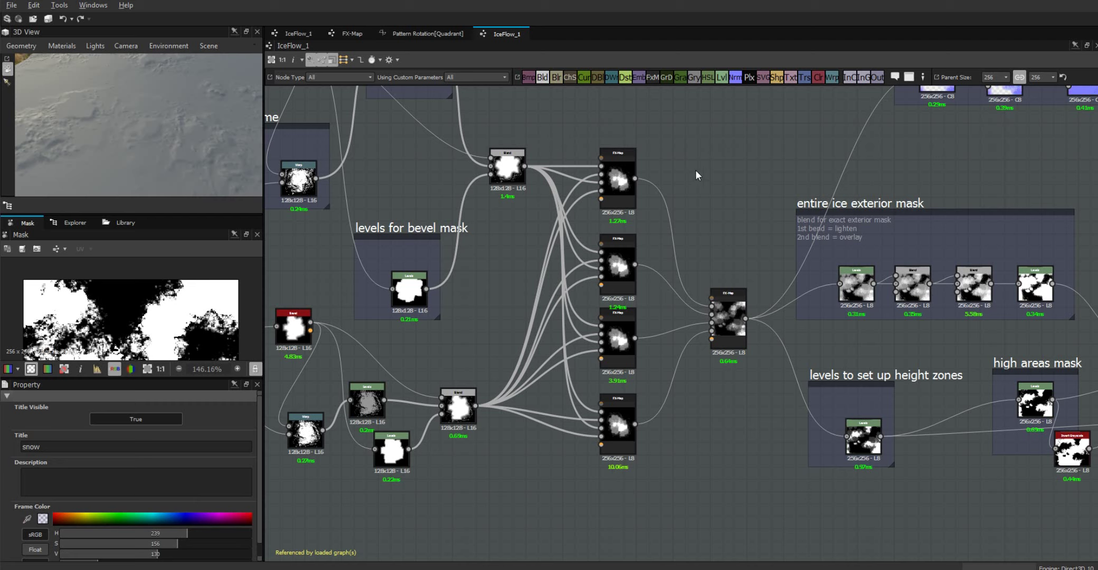
pyautogui.scroll(2, 695, 170)
pyautogui.scroll(-2, 750, 283)
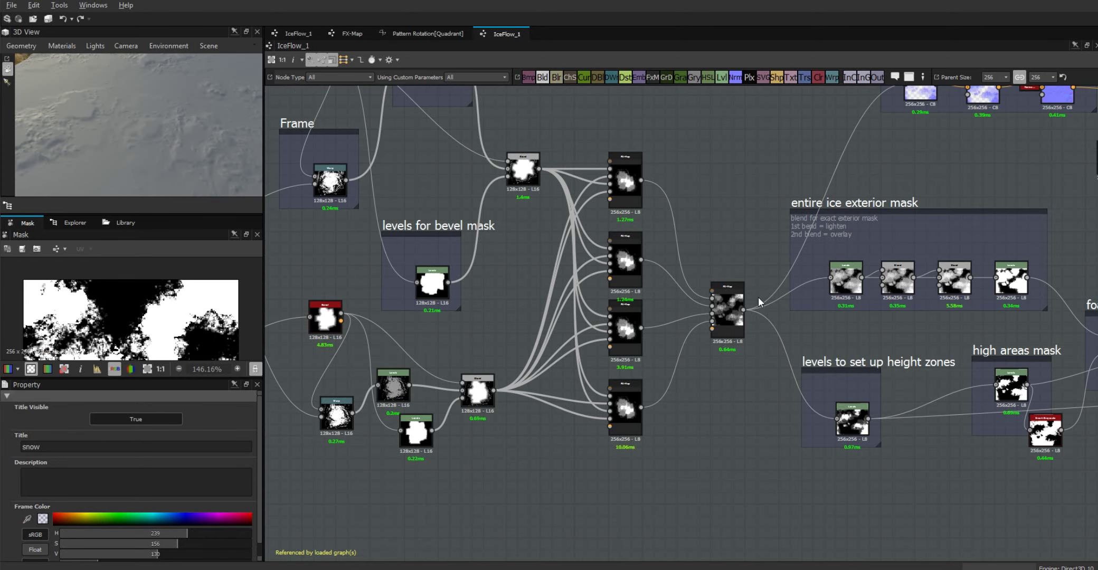
pyautogui.scroll(-5, 804, 381)
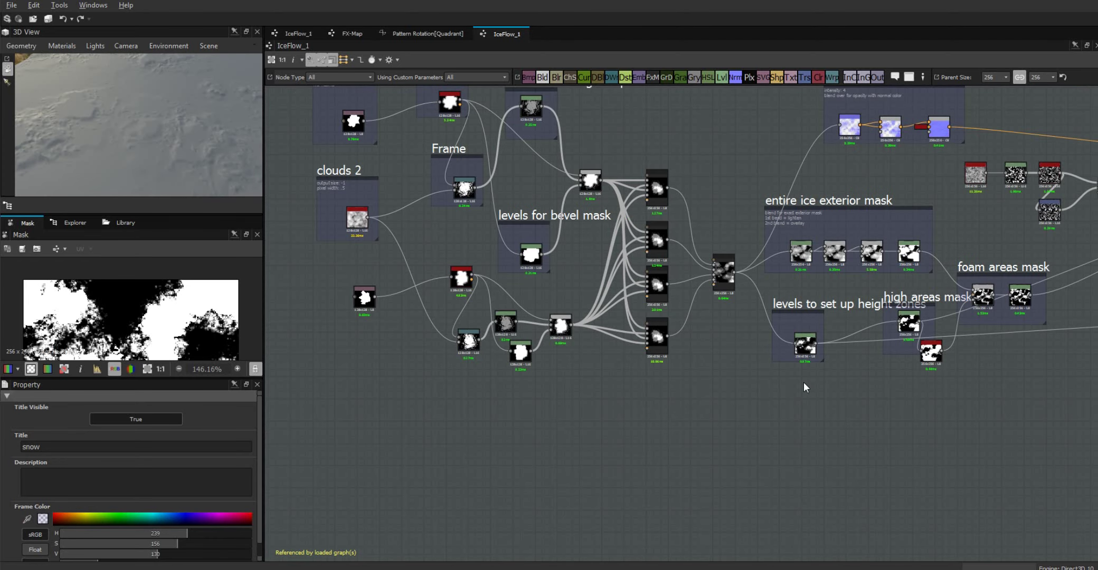
pyautogui.scroll(1, 793, 333)
pyautogui.scroll(2, 777, 307)
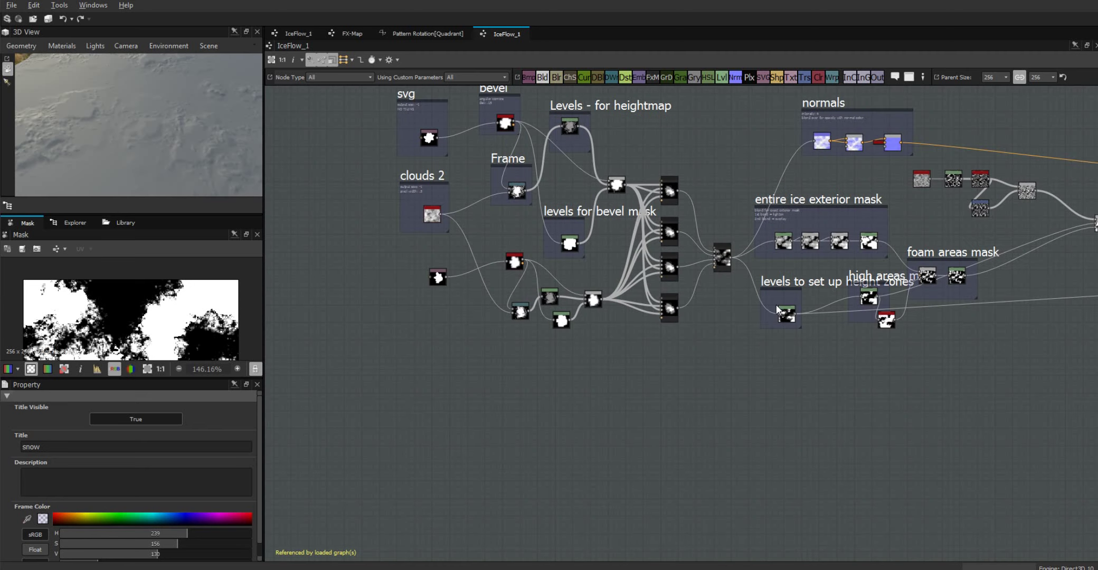
pyautogui.moveTo(730, 158); pyautogui.dragTo(761, 261, button='middle')
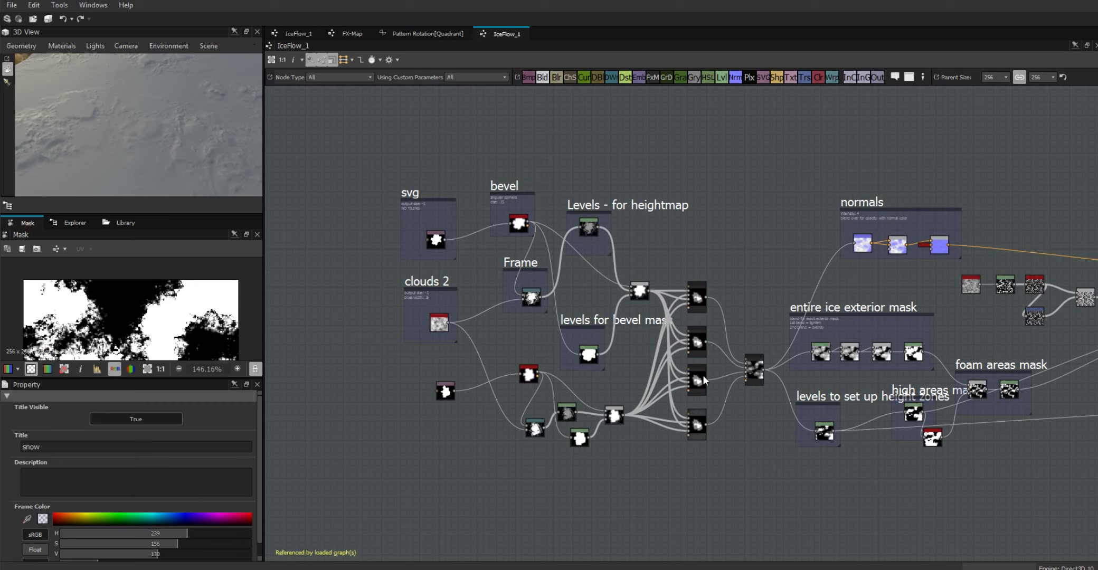
pyautogui.scroll(4, 708, 183)
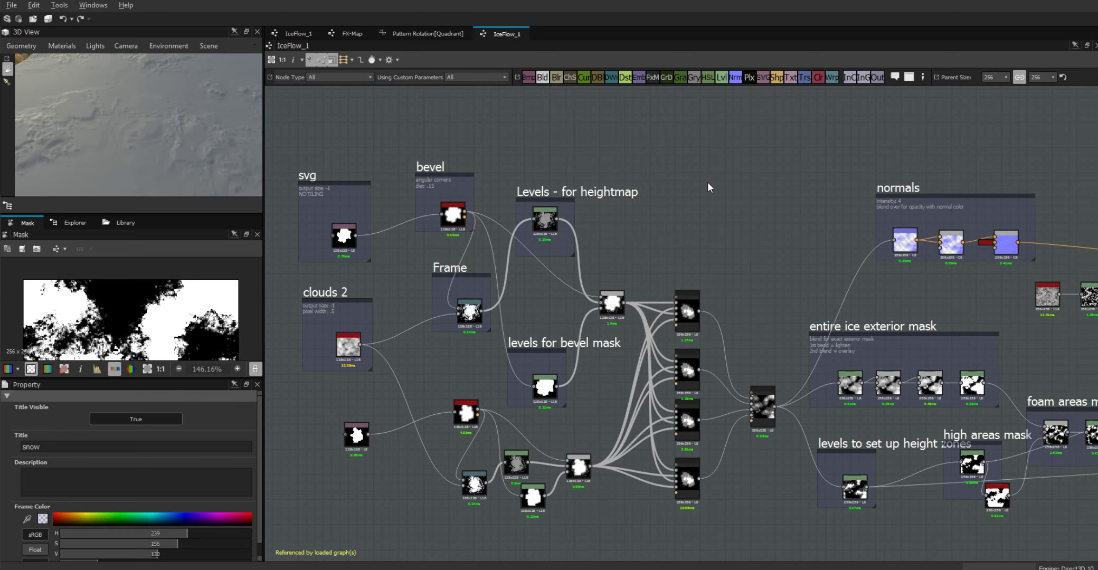
pyautogui.scroll(-3, 710, 192)
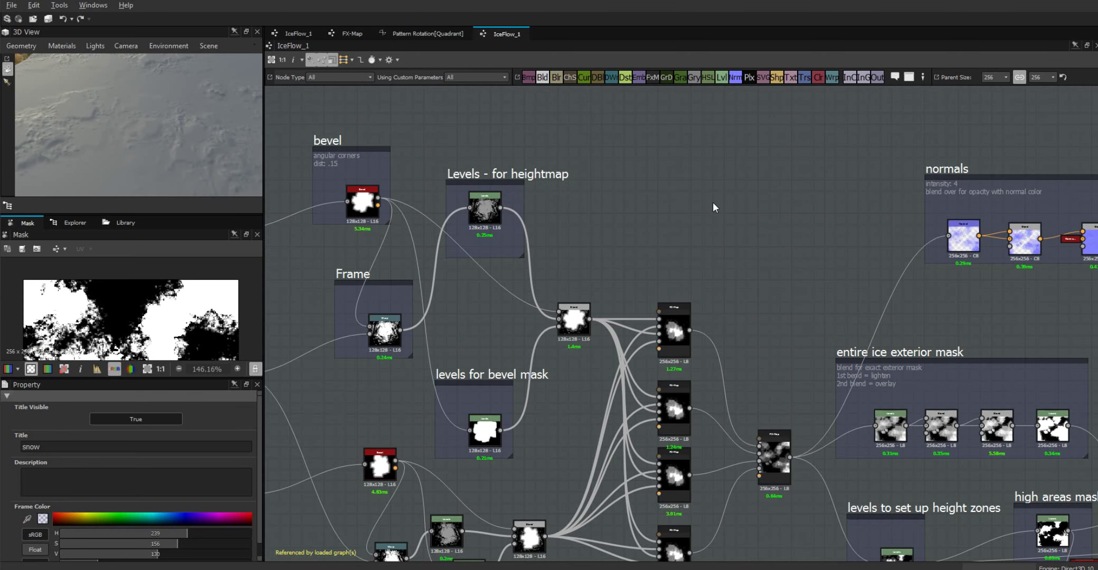
pyautogui.scroll(-1, 717, 222)
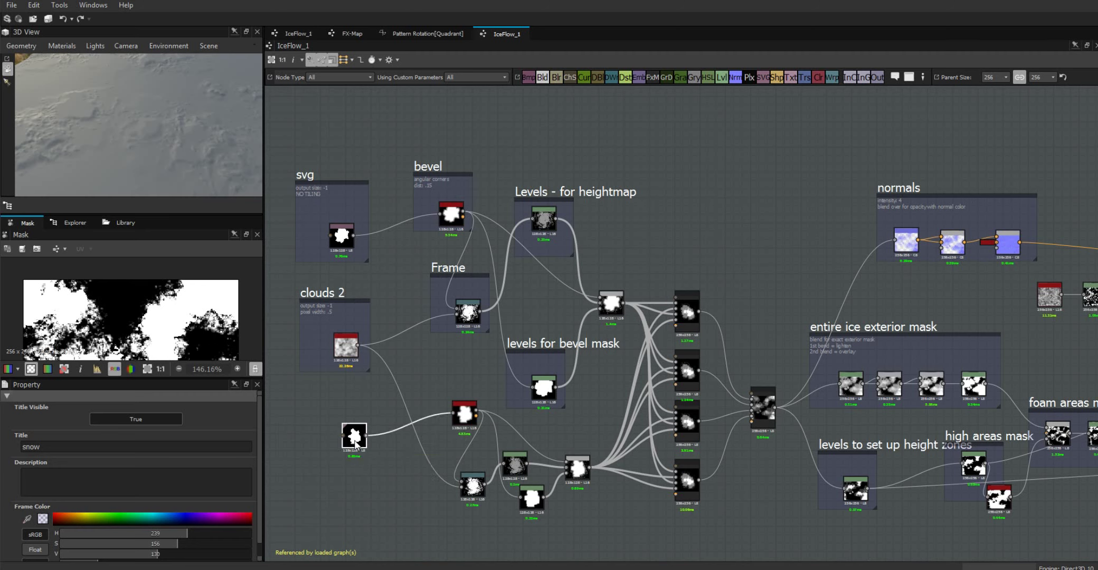
pyautogui.moveTo(357, 445); pyautogui.dragTo(347, 446)
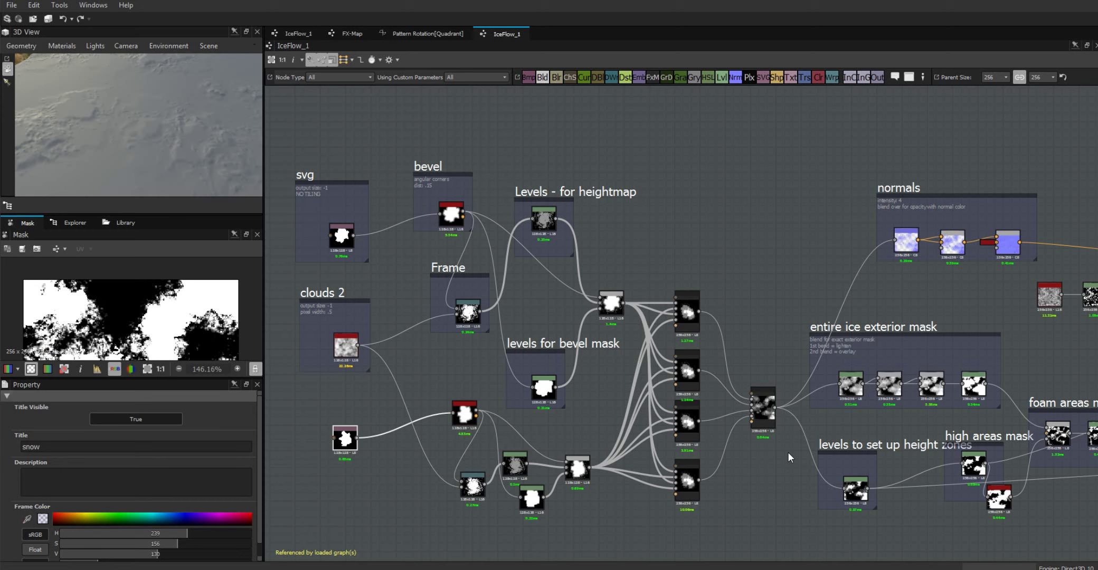
# - Enlarge the 2D view and display the output of the FX-Map that combines the four pattern nodes
pyautogui.moveTo(766, 498); pyautogui.dragTo(566, 360, button='middle')
pyautogui.click(565, 356)
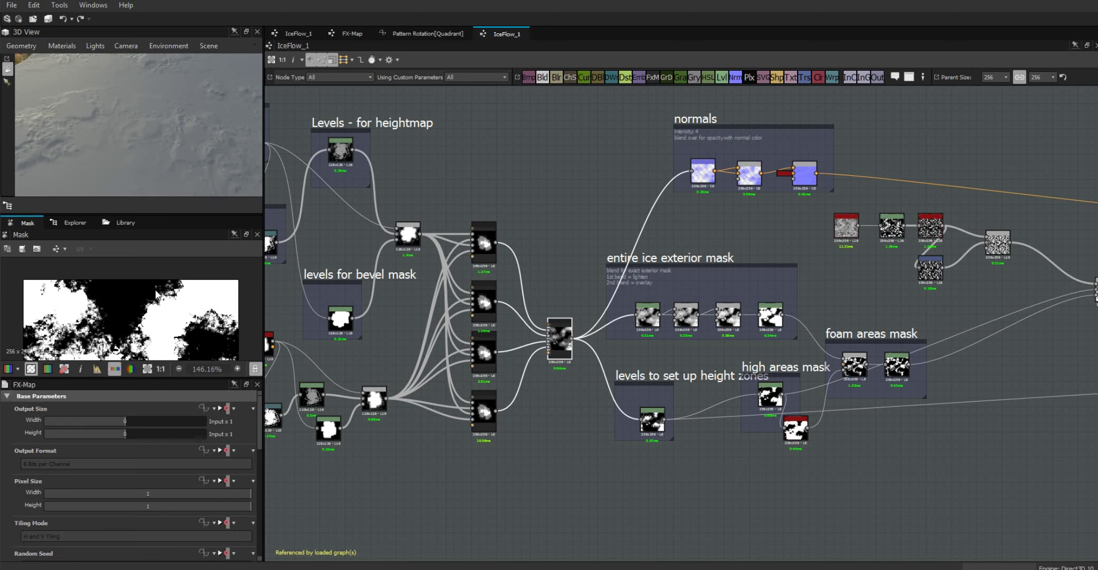
pyautogui.moveTo(157, 211); pyautogui.dragTo(171, 70)
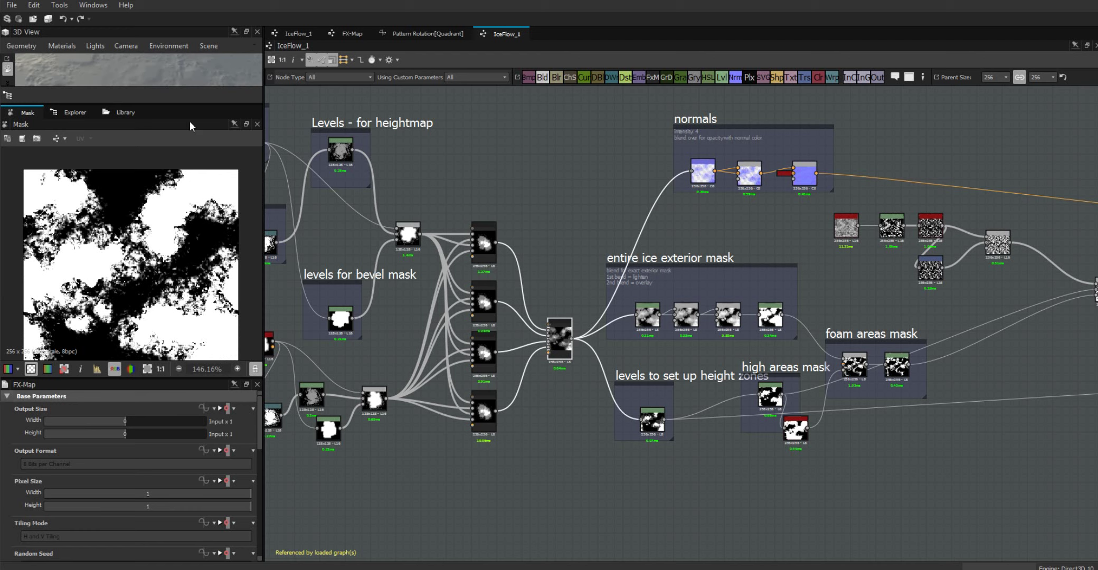
pyautogui.doubleClick(568, 345)
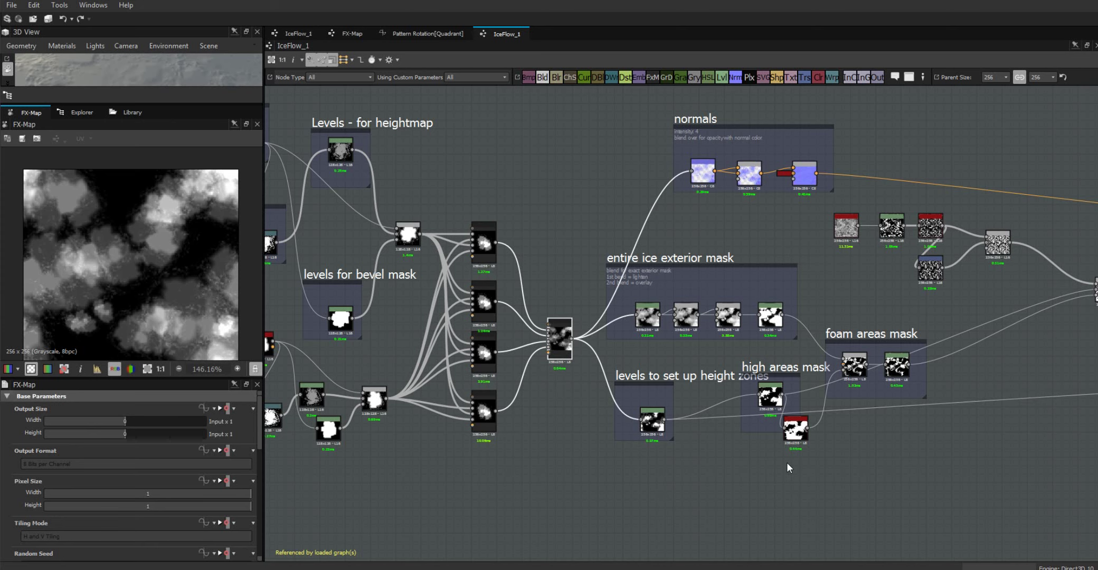
# - Move the second, unframed svg and bevel node chain well below the framed chain to separate the two
pyautogui.moveTo(792, 466); pyautogui.dragTo(459, 469, button='middle')
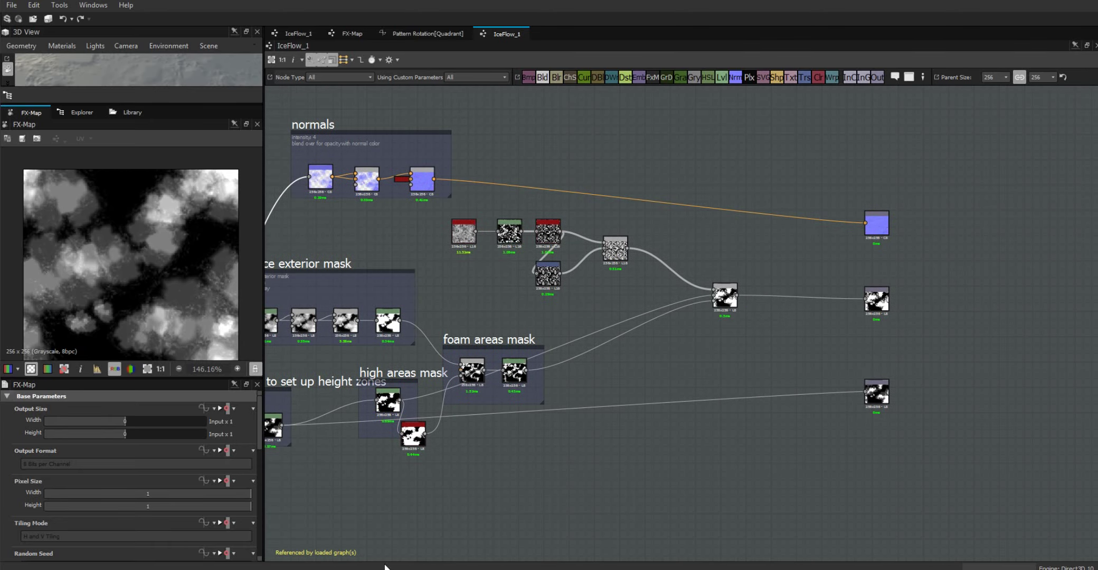
pyautogui.moveTo(385, 510); pyautogui.dragTo(980, 519, button='middle')
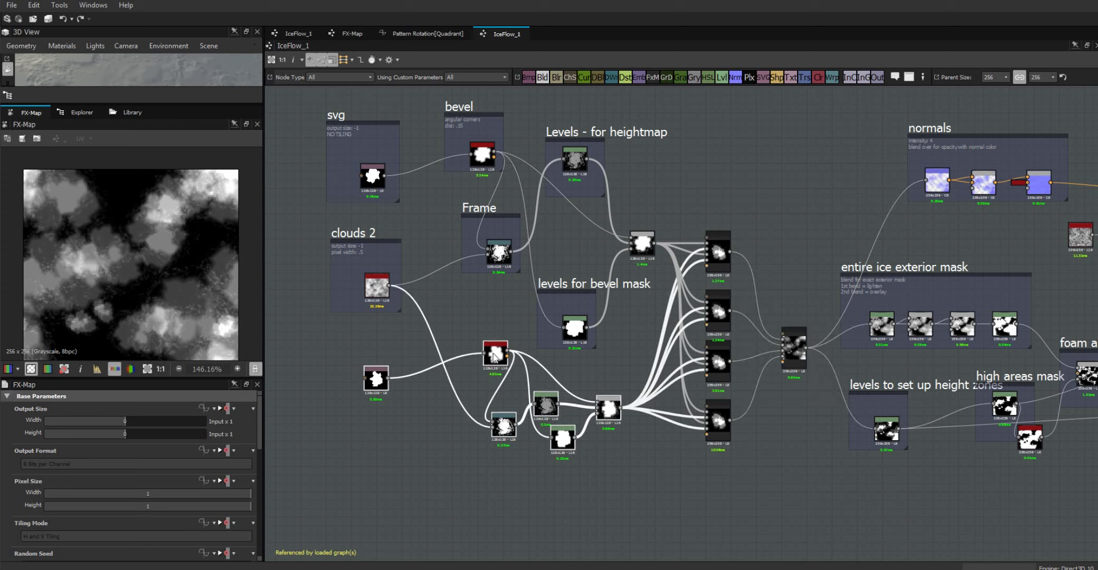
pyautogui.moveTo(492, 359); pyautogui.dragTo(487, 501)
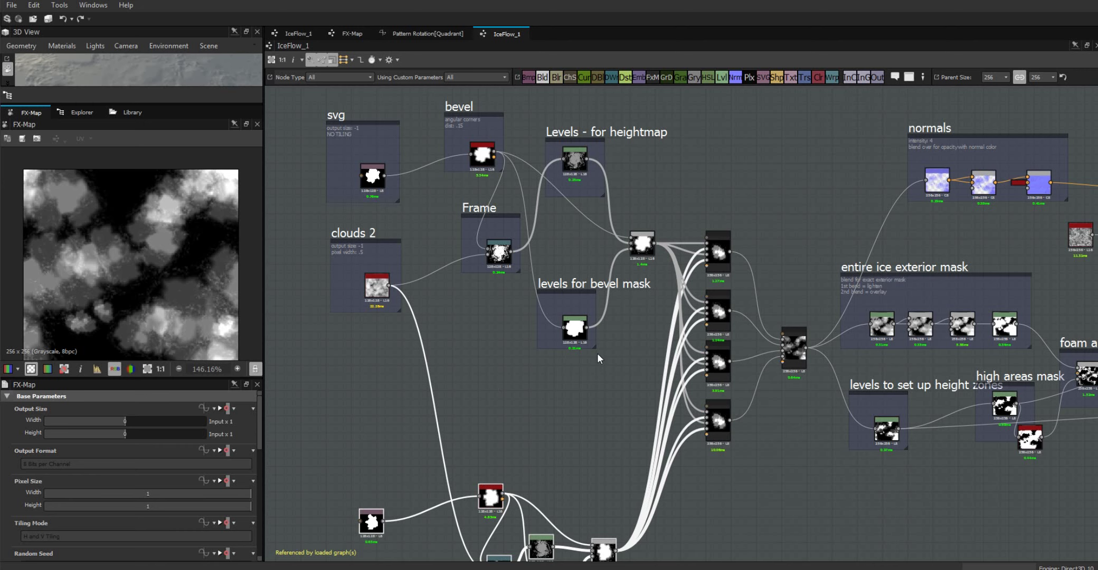
pyautogui.moveTo(543, 311); pyautogui.dragTo(494, 347, button='middle')
pyautogui.moveTo(708, 200); pyautogui.dragTo(784, 176, button='middle')
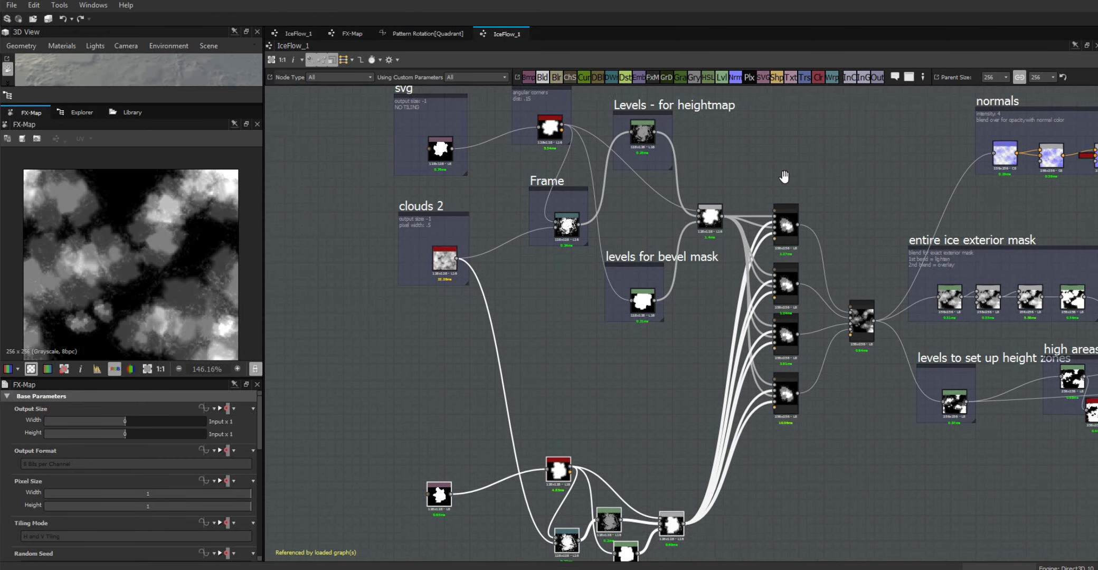
# - Create a new Substance graph named smallFlow_1 from the Physically Based (Metallic/Roughness) template
pyautogui.click(10, 7)
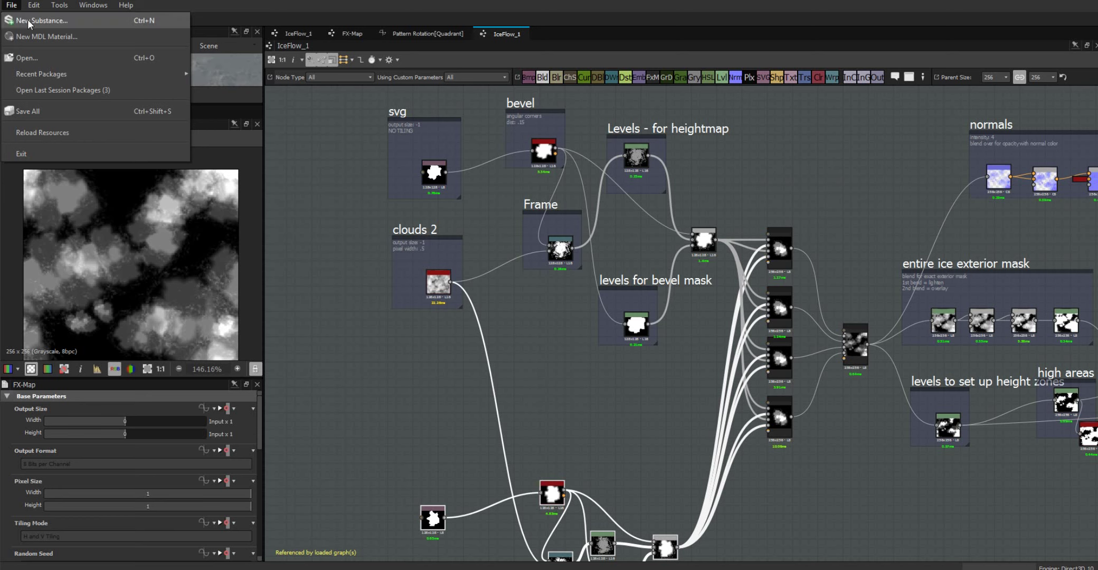
pyautogui.press('Escape')
pyautogui.click(29, 19)
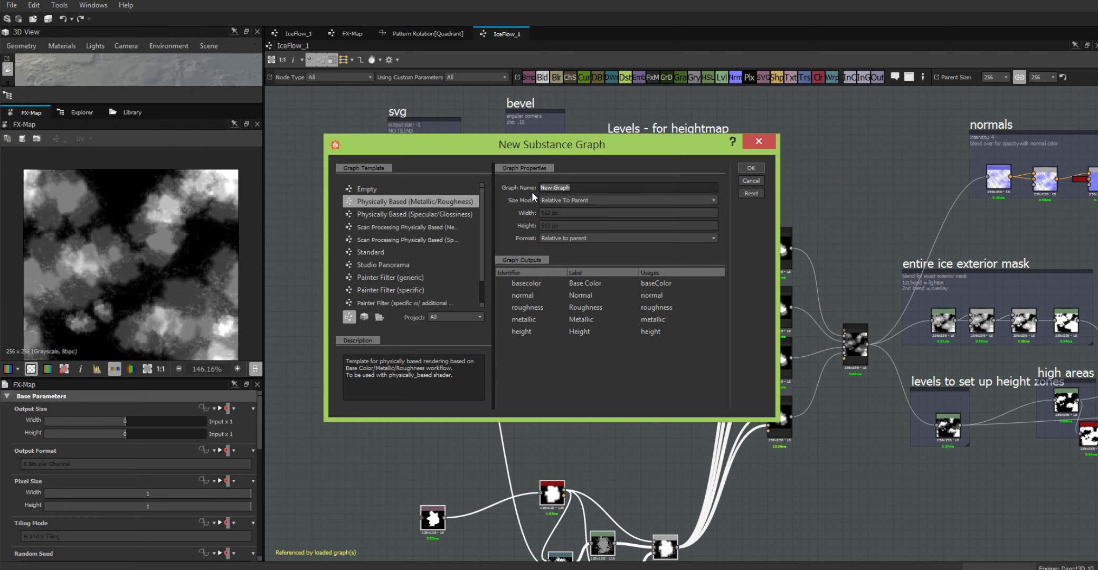
pyautogui.write('smallFlow_1')
pyautogui.click(751, 168)
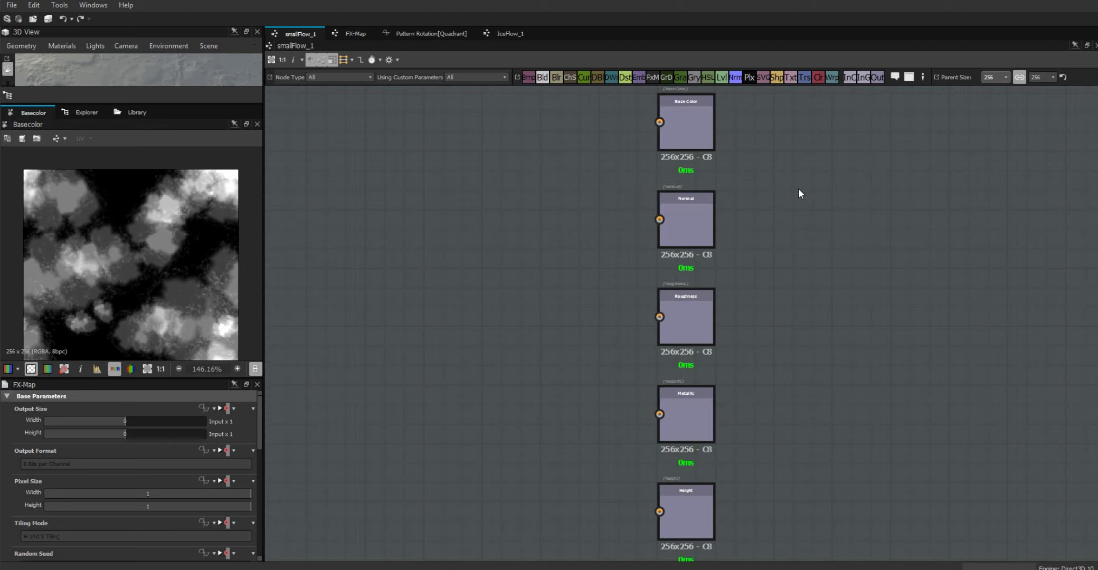
pyautogui.scroll(-3, 798, 191)
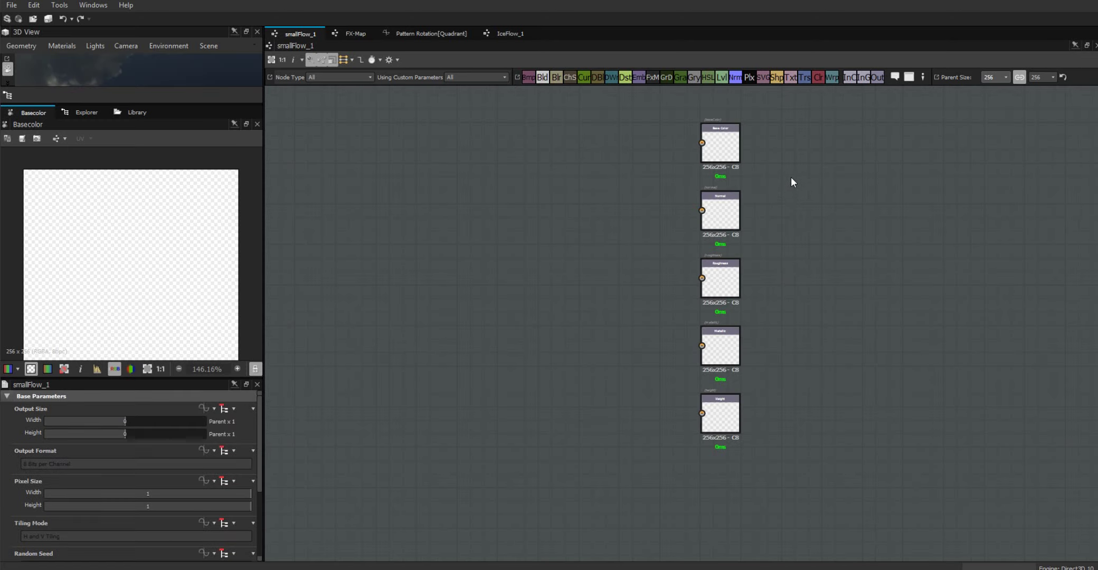
# - Delete the Base Color and Metallic output nodes from the smallFlow_1 graph
pyautogui.scroll(1, 792, 178)
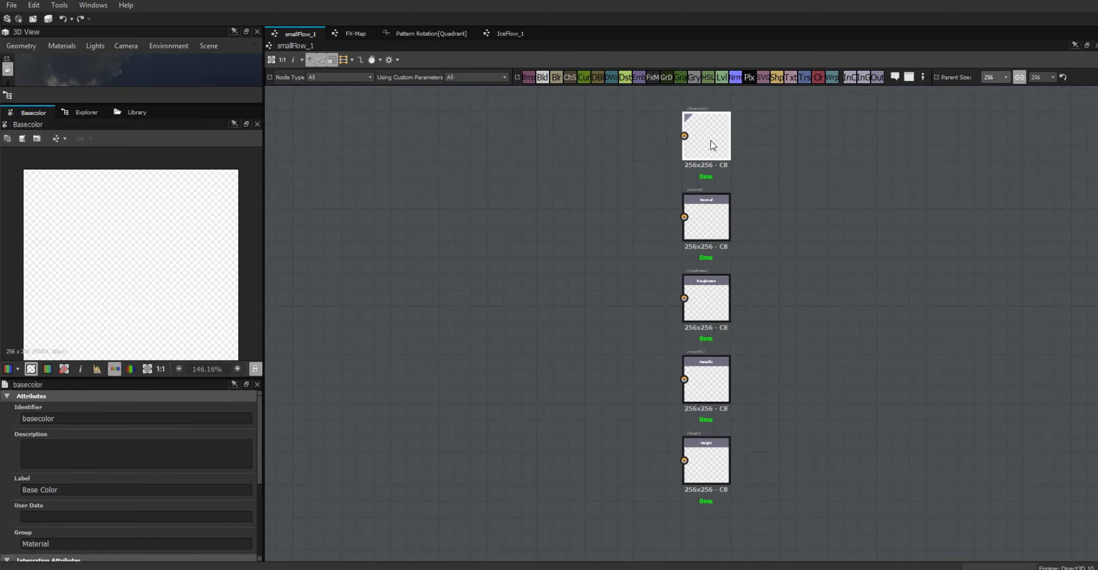
pyautogui.press('Delete')
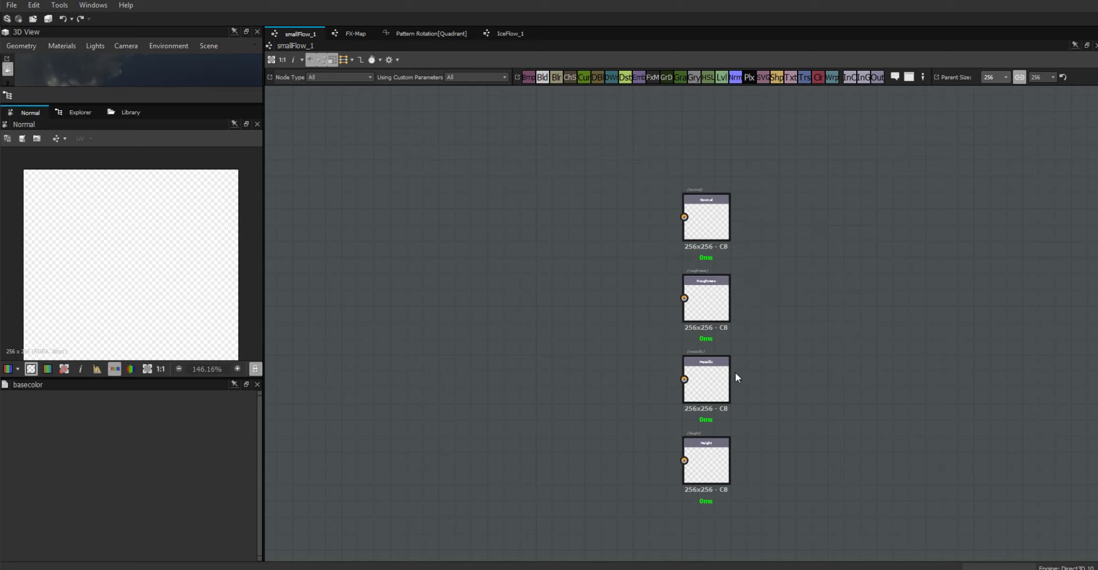
pyautogui.press('Delete')
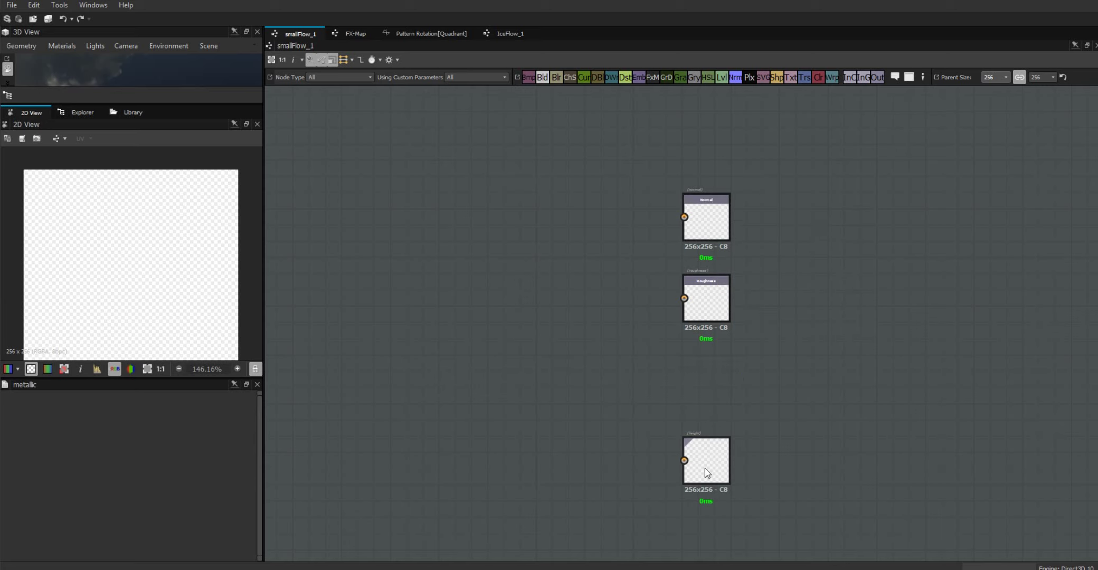
# - Rearrange the remaining outputs so Roughness sits above Normal and Height sits directly below Normal
pyautogui.moveTo(705, 468); pyautogui.dragTo(821, 308)
pyautogui.moveTo(710, 301); pyautogui.dragTo(705, 120)
pyautogui.moveTo(831, 307); pyautogui.dragTo(711, 302)
# - Convert the Roughness output into a mask output by setting its identifier, label and usage to mask
pyautogui.click(708, 117)
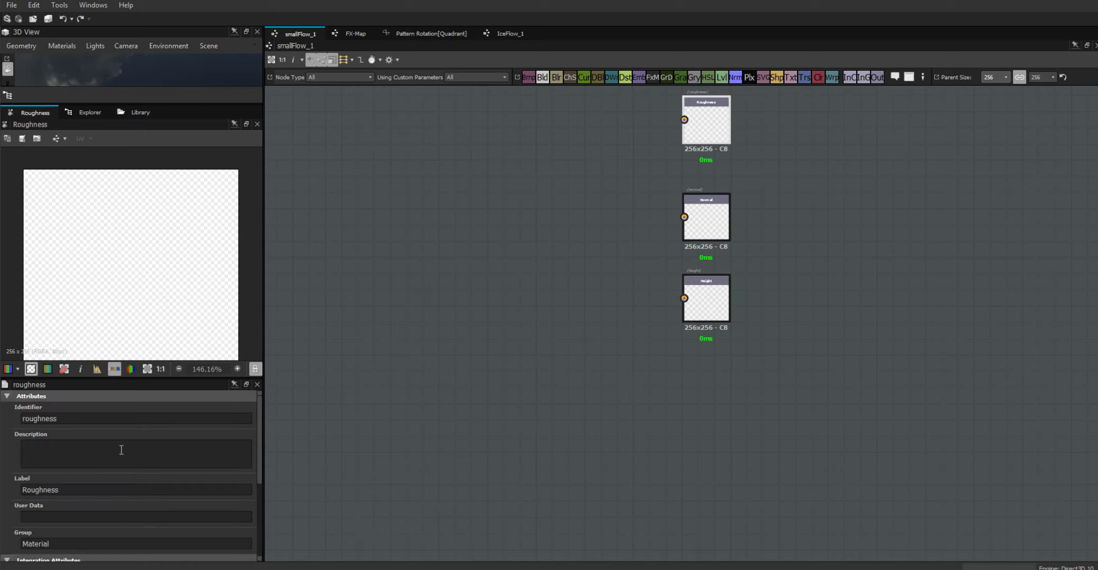
pyautogui.moveTo(81, 420); pyautogui.dragTo(14, 407)
pyautogui.write('mask')
pyautogui.doubleClick(59, 489)
pyautogui.write('mask')
pyautogui.moveTo(259, 469); pyautogui.dragTo(256, 549)
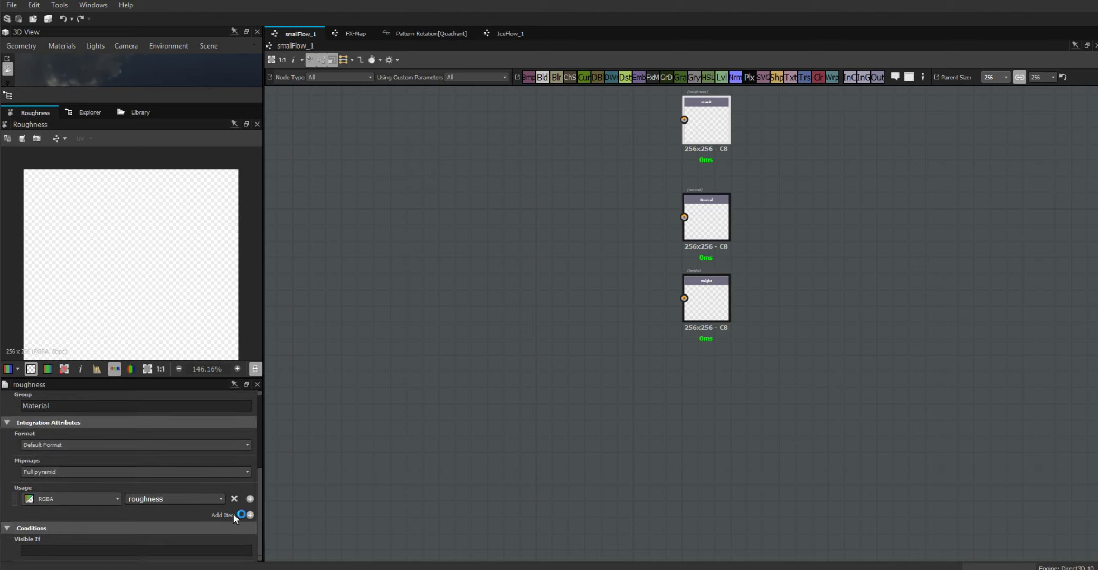
pyautogui.click(222, 499)
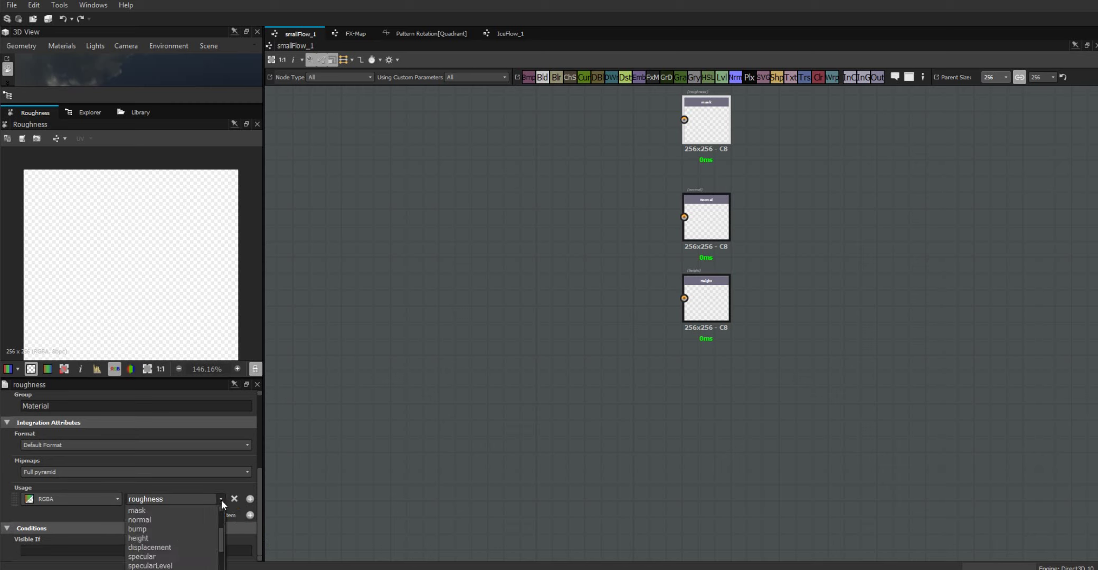
pyautogui.click(205, 509)
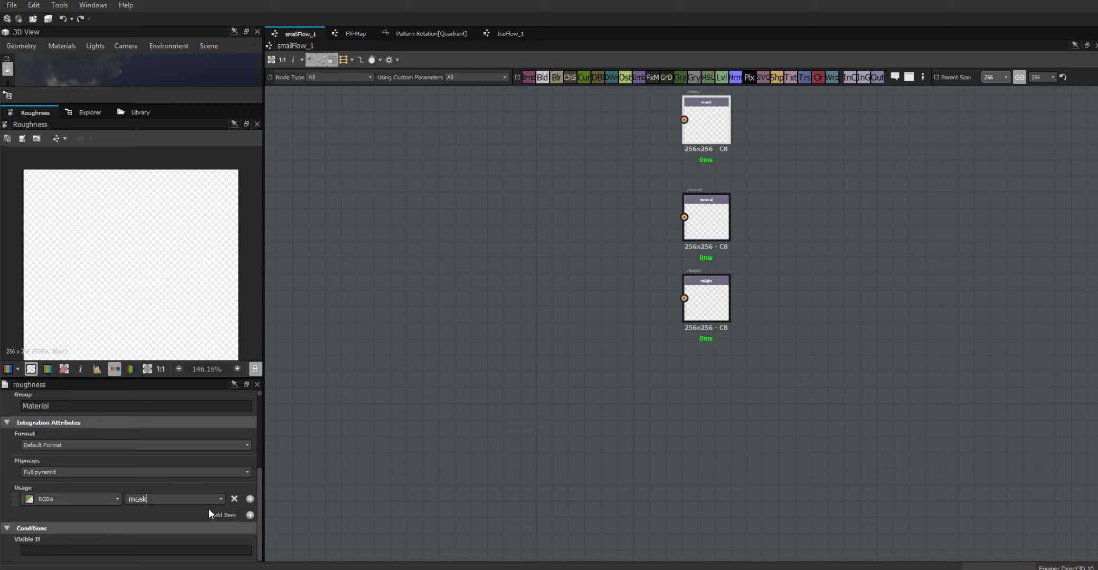
# - Move the Normal output node up to sit just beneath the mask output
pyautogui.moveTo(551, 240); pyautogui.dragTo(688, 366, button='middle')
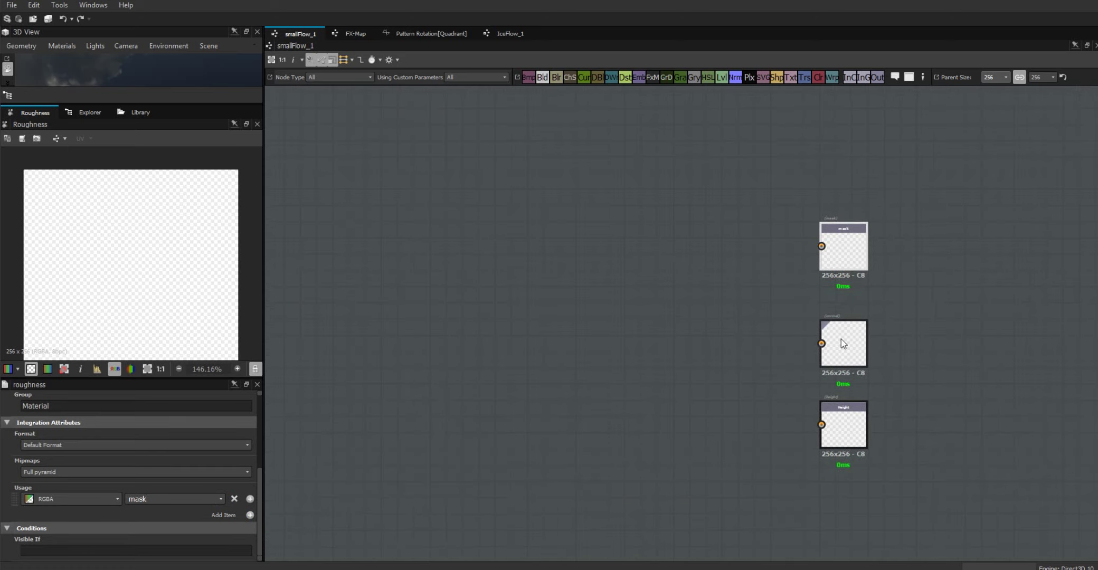
pyautogui.click(842, 344)
pyautogui.moveTo(845, 338); pyautogui.dragTo(845, 320)
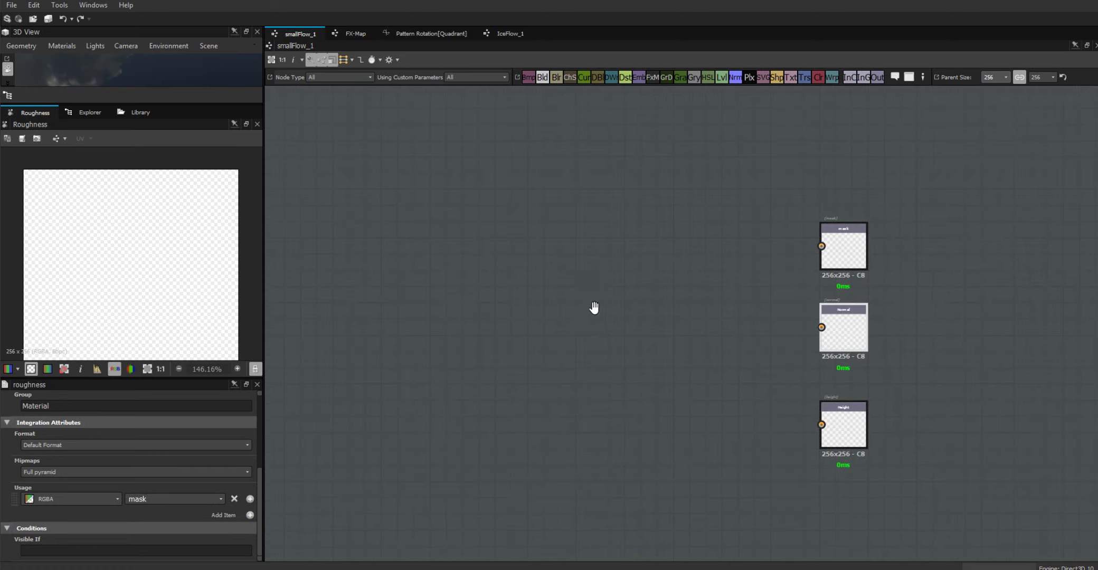
# - Add an SVG node well to the left of the outputs, using a new vector resource named burg_1
pyautogui.moveTo(594, 307); pyautogui.dragTo(701, 313, button='middle')
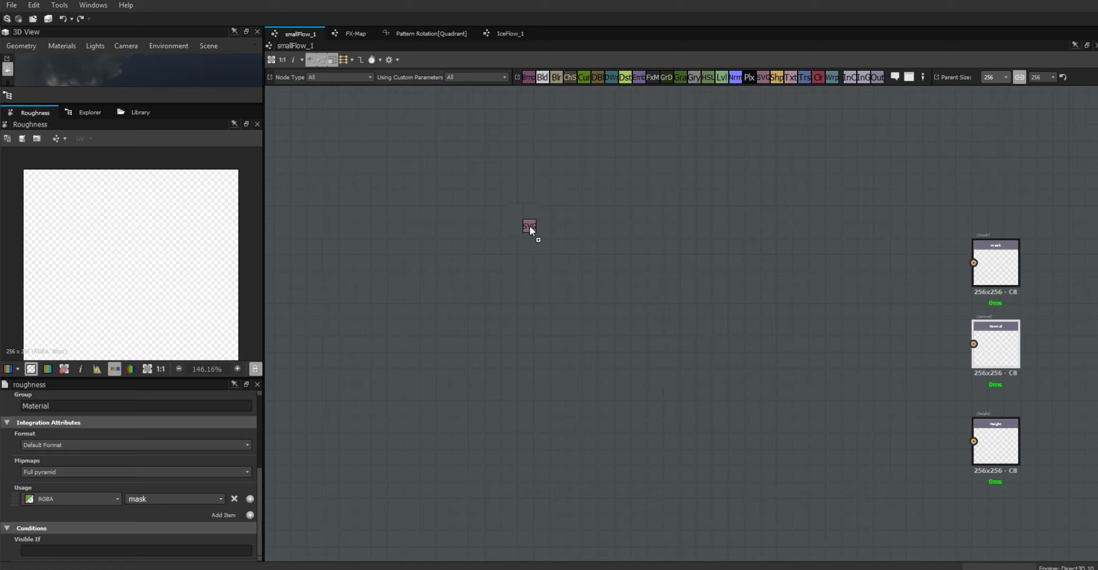
pyautogui.moveTo(529, 226); pyautogui.dragTo(523, 228)
pyautogui.click(562, 256)
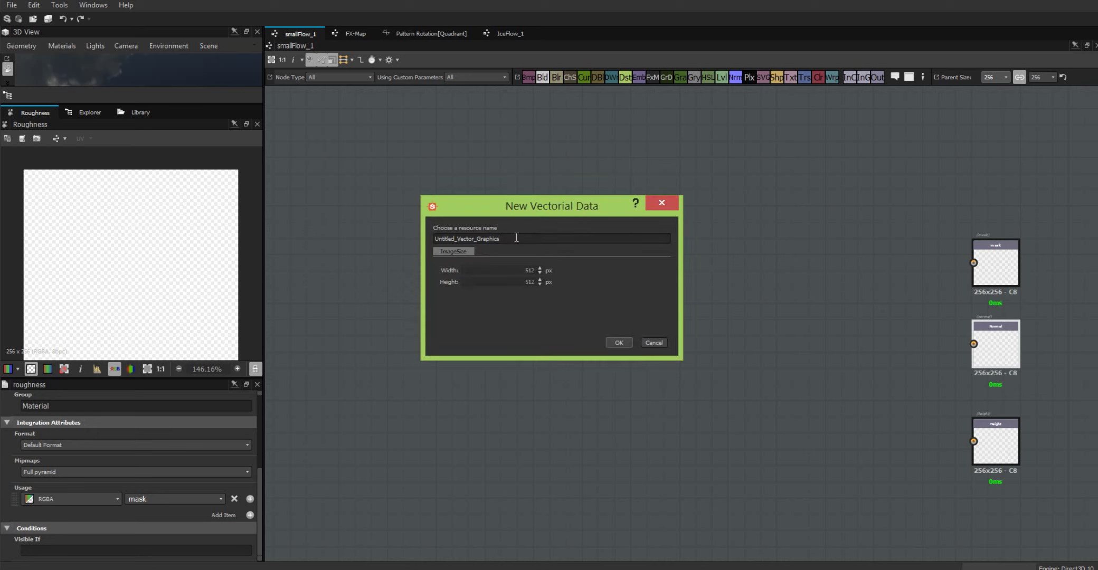
pyautogui.hotkey('ctrl', 'a')
pyautogui.write('burg')
pyautogui.click(620, 342)
# - Add a second SVG node below the first, using a new vector resource named berg_2
pyautogui.click(763, 77)
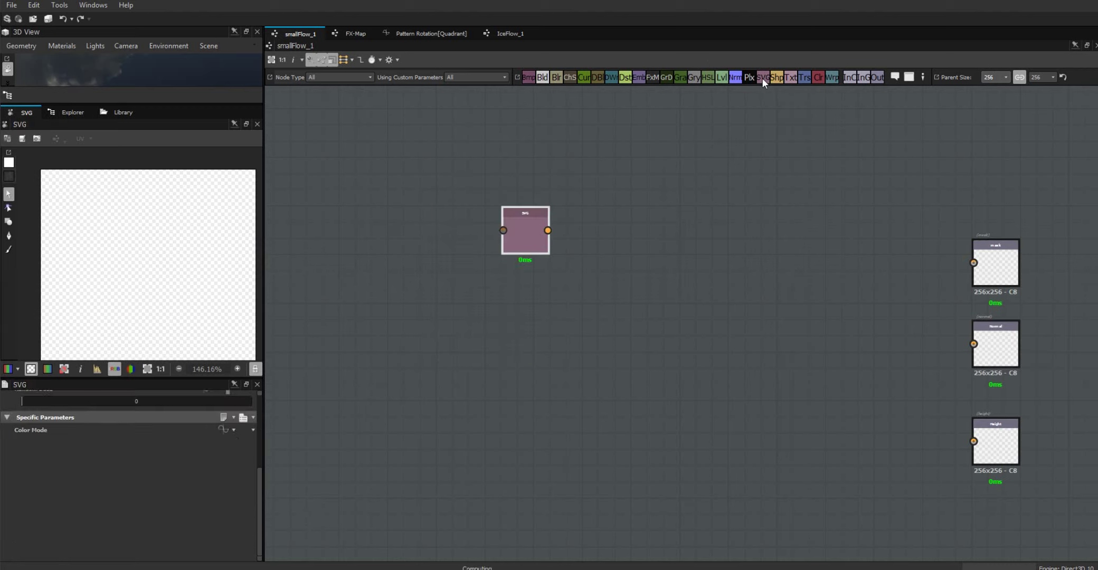
pyautogui.moveTo(640, 317); pyautogui.dragTo(630, 329)
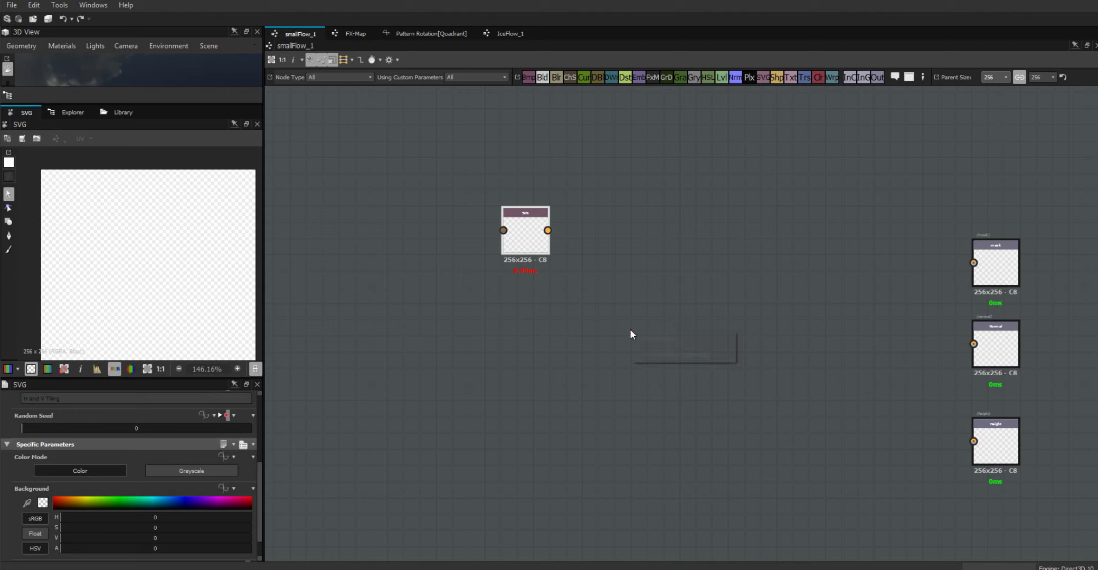
pyautogui.click(669, 354)
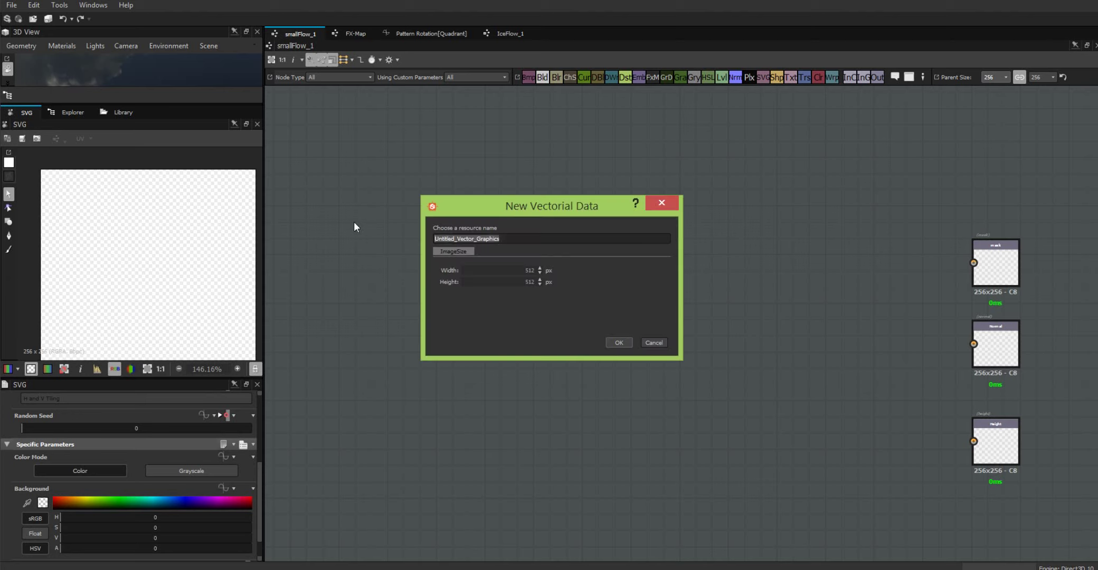
pyautogui.write('berg_2')
pyautogui.click(619, 343)
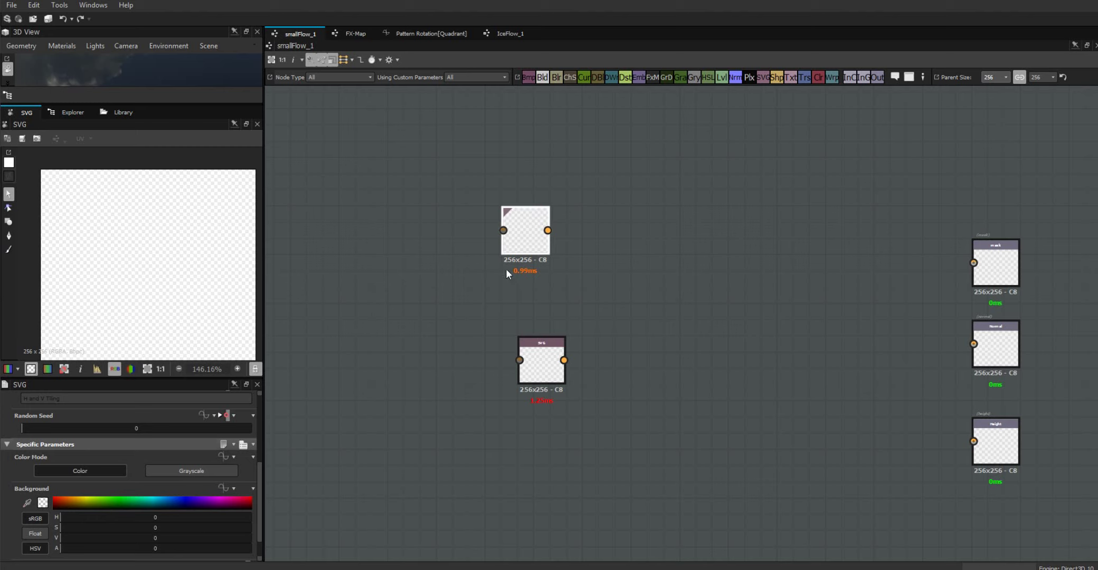
# - Switch both SVG nodes to Grayscale and set their output size to -1 in width and height
pyautogui.click(197, 470)
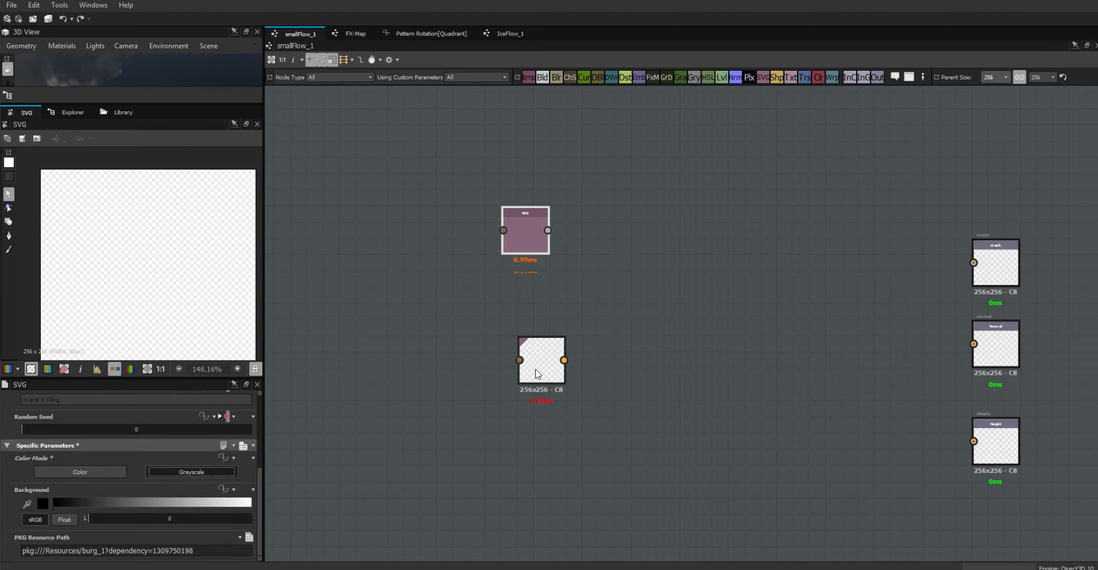
pyautogui.click(191, 471)
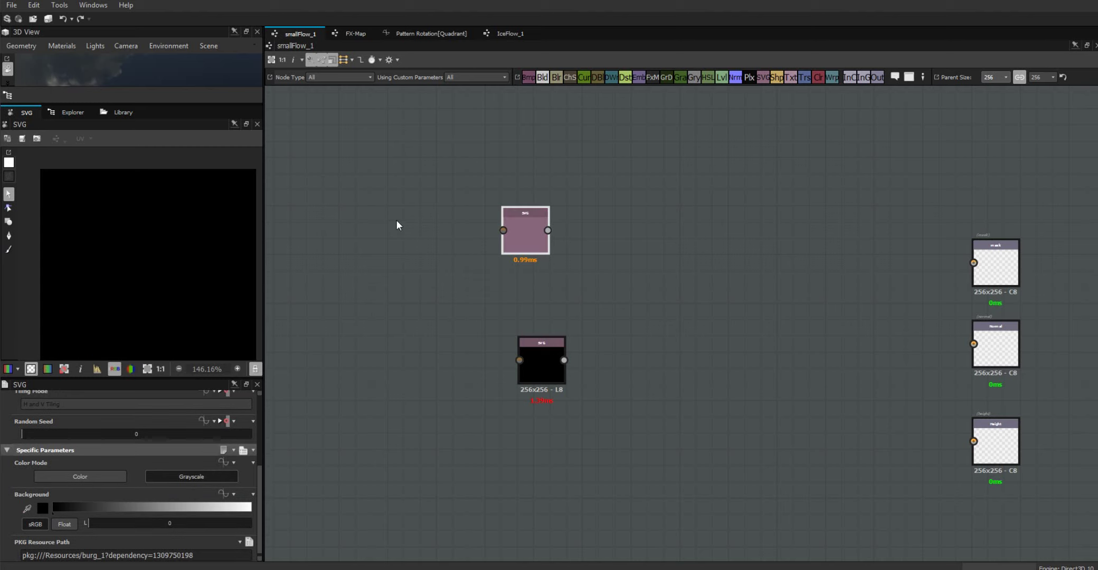
pyautogui.moveTo(199, 385)
pyautogui.mouseDown()
pyautogui.moveTo(201, 311)
pyautogui.moveTo(204, 386)
pyautogui.moveTo(211, 378)
pyautogui.mouseUp()
pyautogui.moveTo(260, 438); pyautogui.dragTo(268, 372)
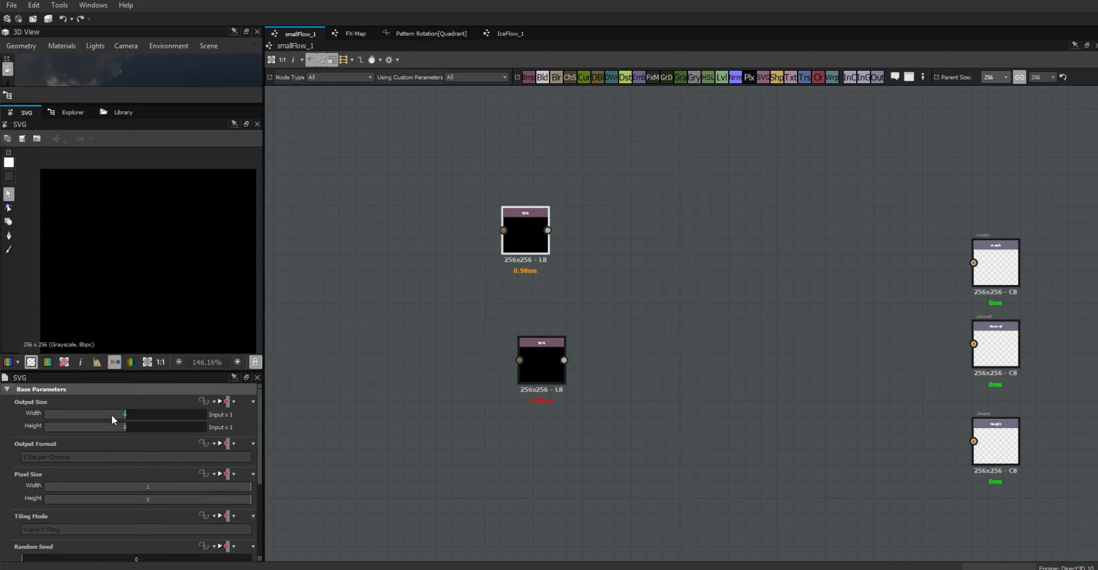
pyautogui.click(116, 420)
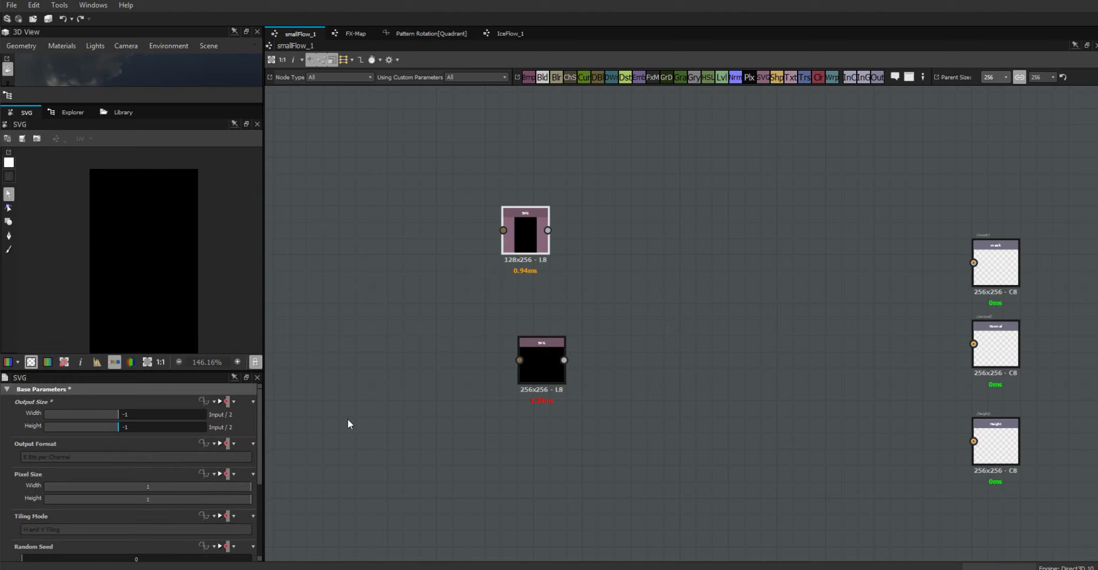
pyautogui.click(549, 377)
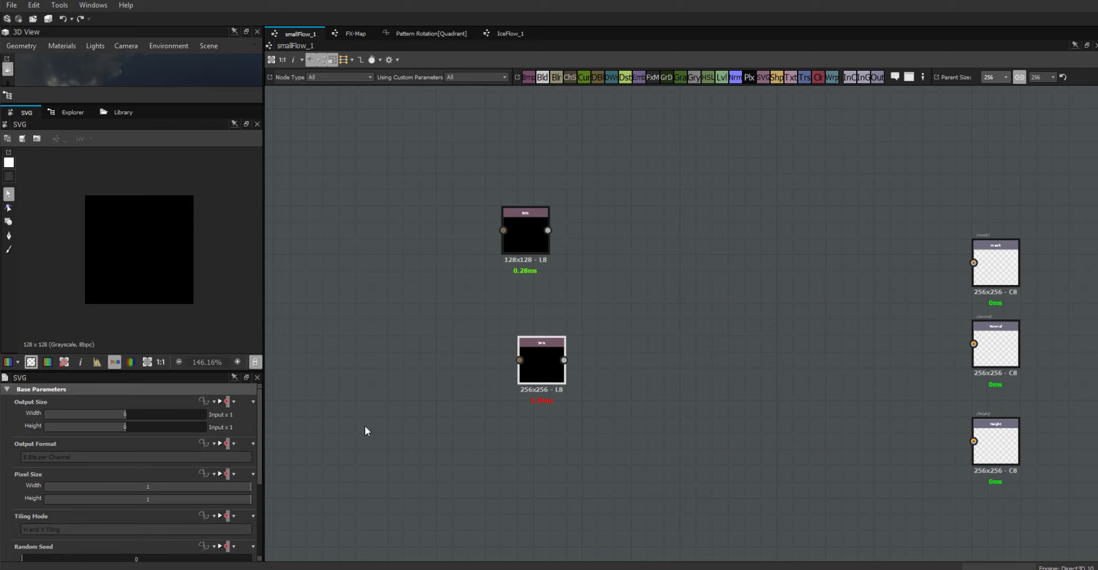
pyautogui.click(119, 426)
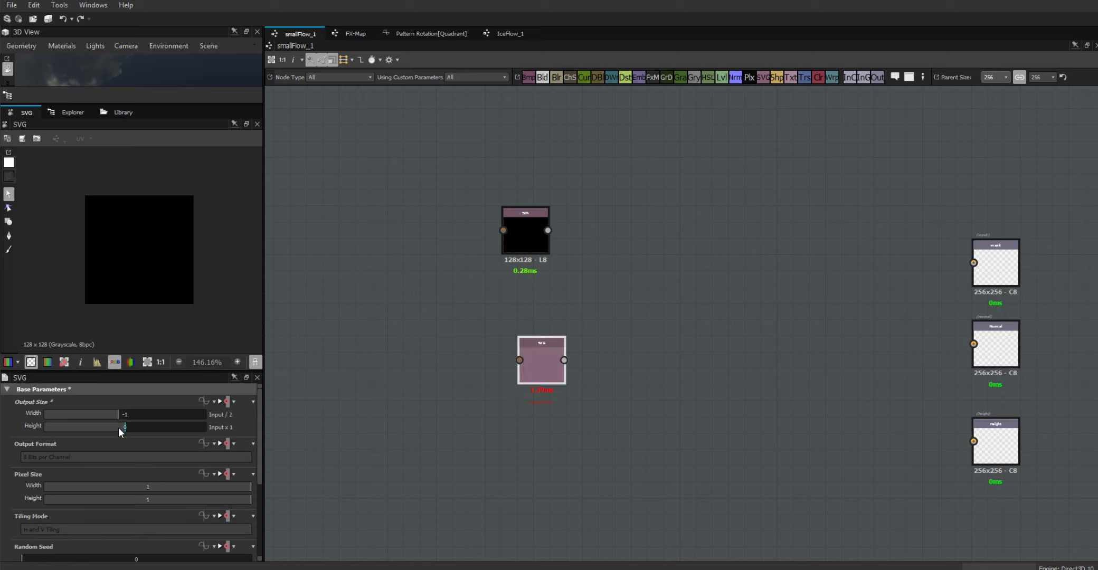
# - Set the pixel size of both SVG nodes to 0.5 in width and height, and align the nodes in a vertical column
pyautogui.click(147, 486)
pyautogui.click(146, 499)
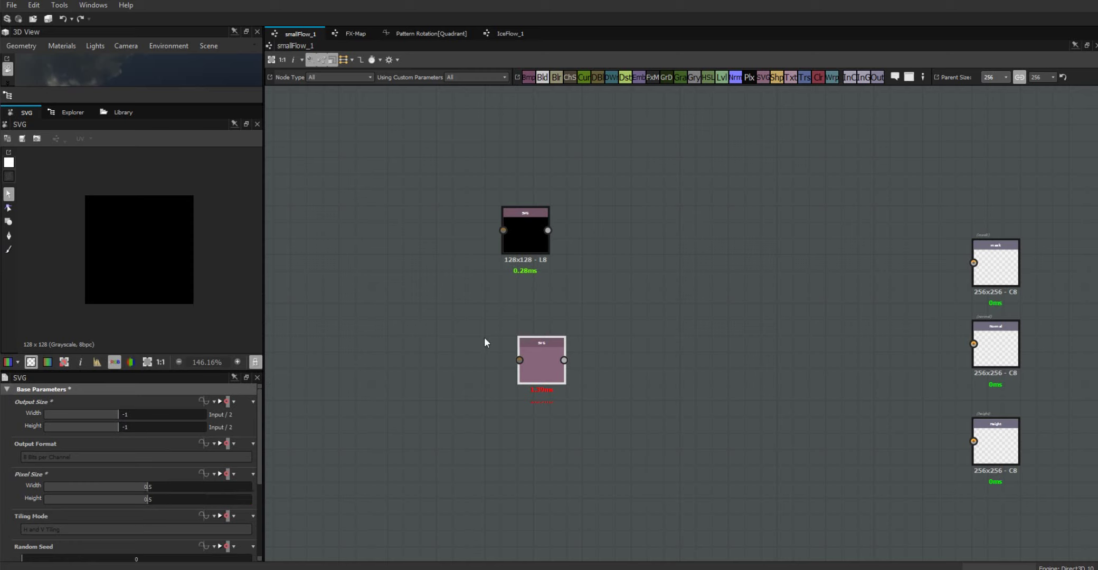
pyautogui.click(523, 242)
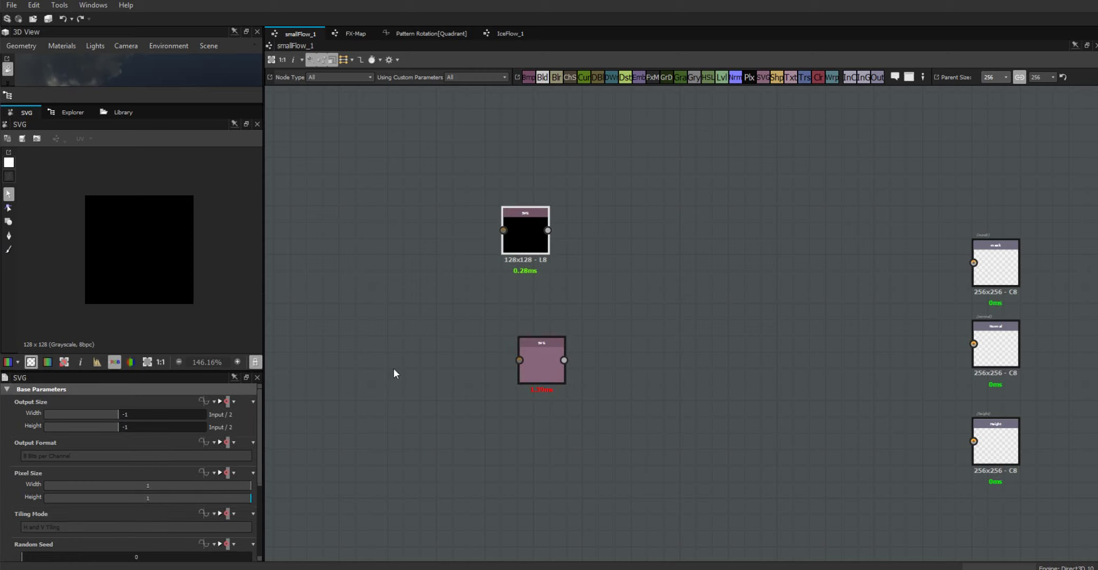
pyautogui.click(148, 486)
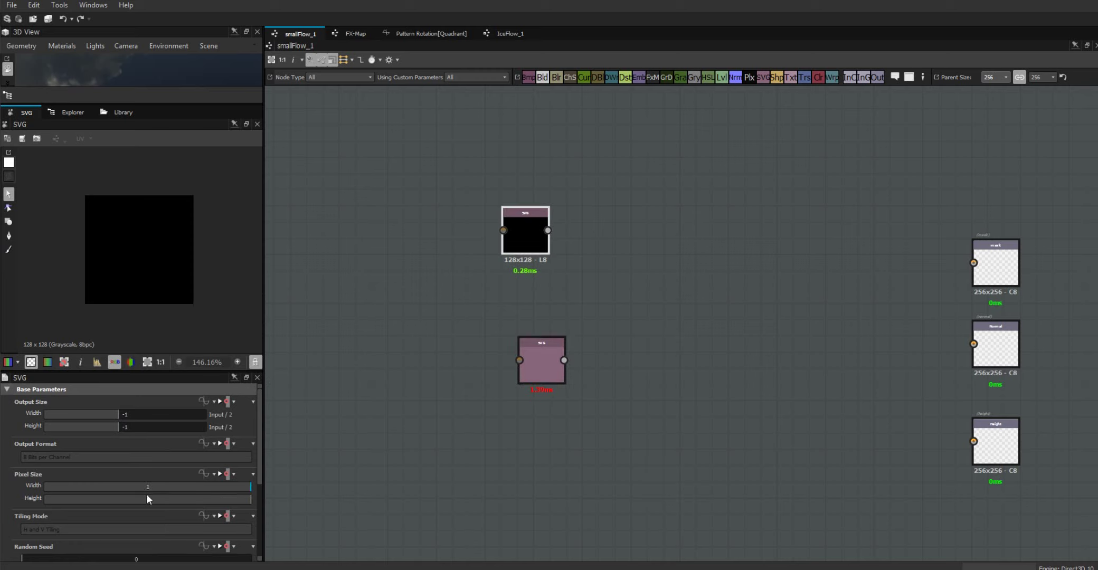
pyautogui.click(146, 498)
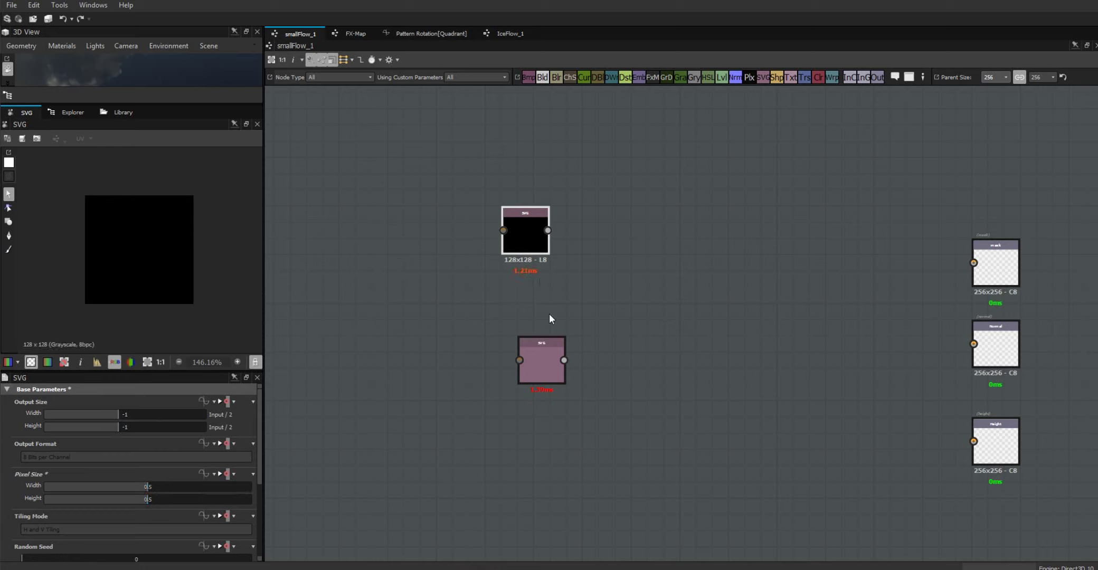
pyautogui.moveTo(538, 376); pyautogui.dragTo(489, 408)
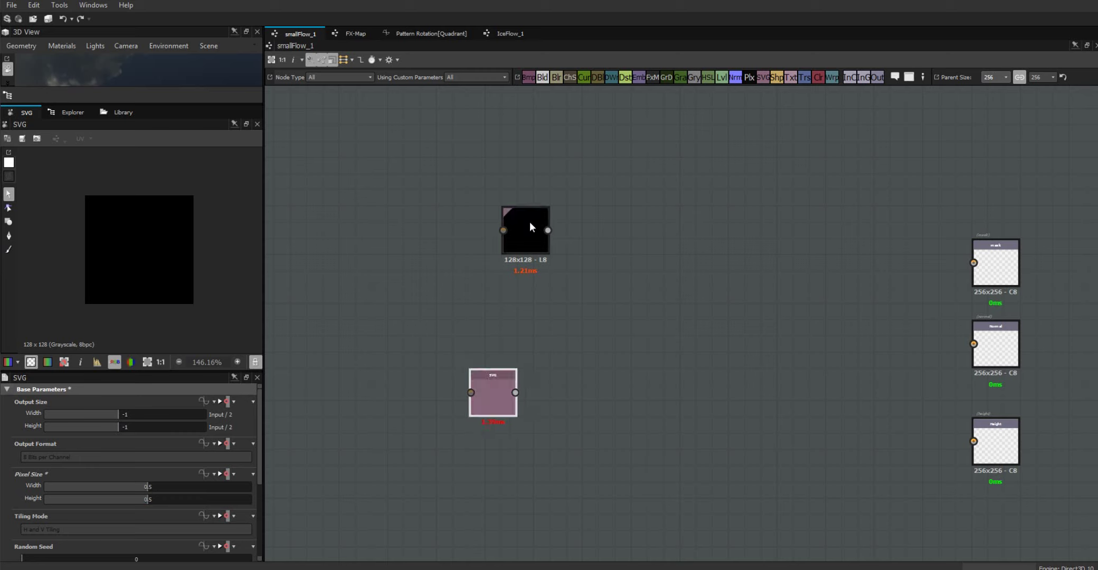
pyautogui.moveTo(529, 221); pyautogui.dragTo(493, 228)
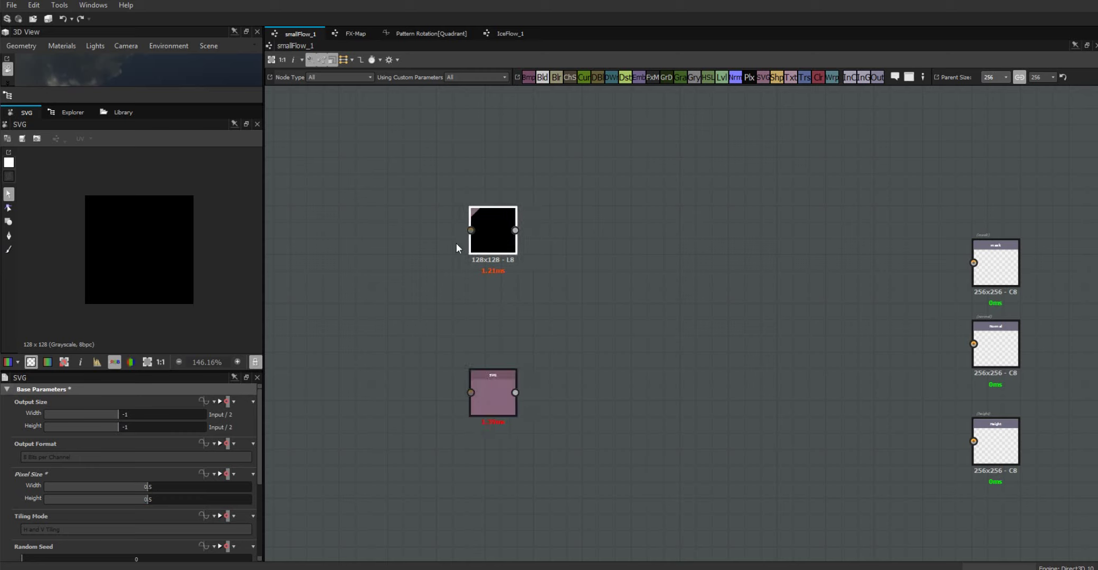
# - Draw a closed, irregular ice floe shape with a white fill in the upper SVG node using the Path tool
pyautogui.click(150, 360)
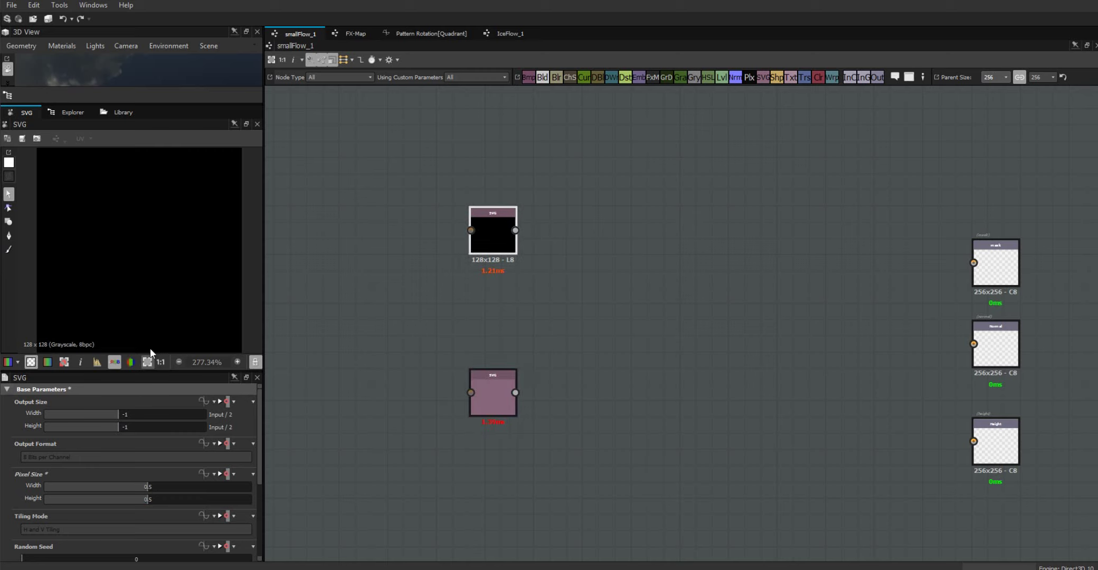
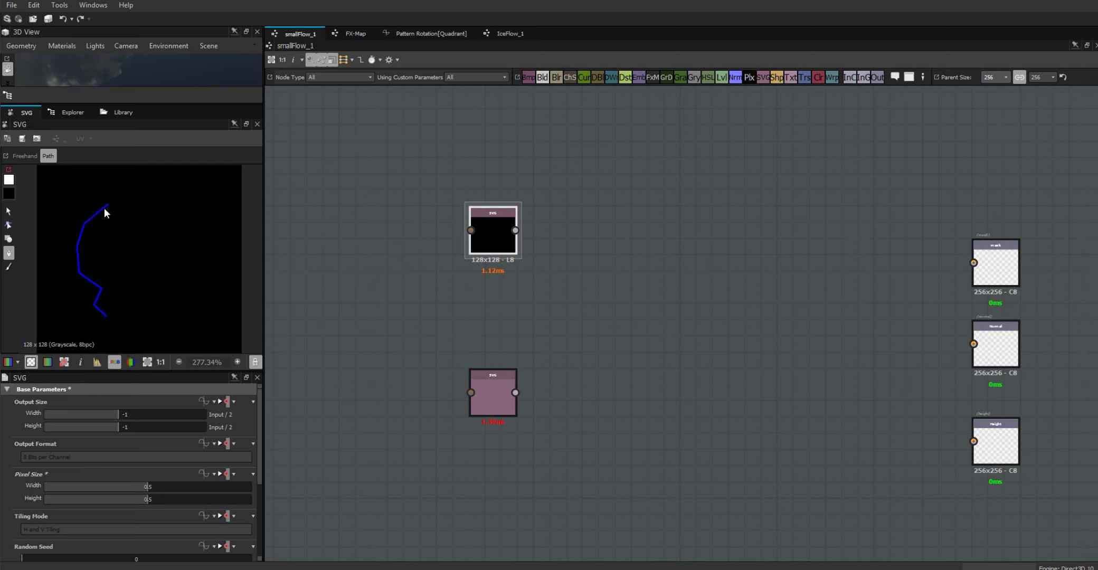
pyautogui.scroll(6, 108, 212)
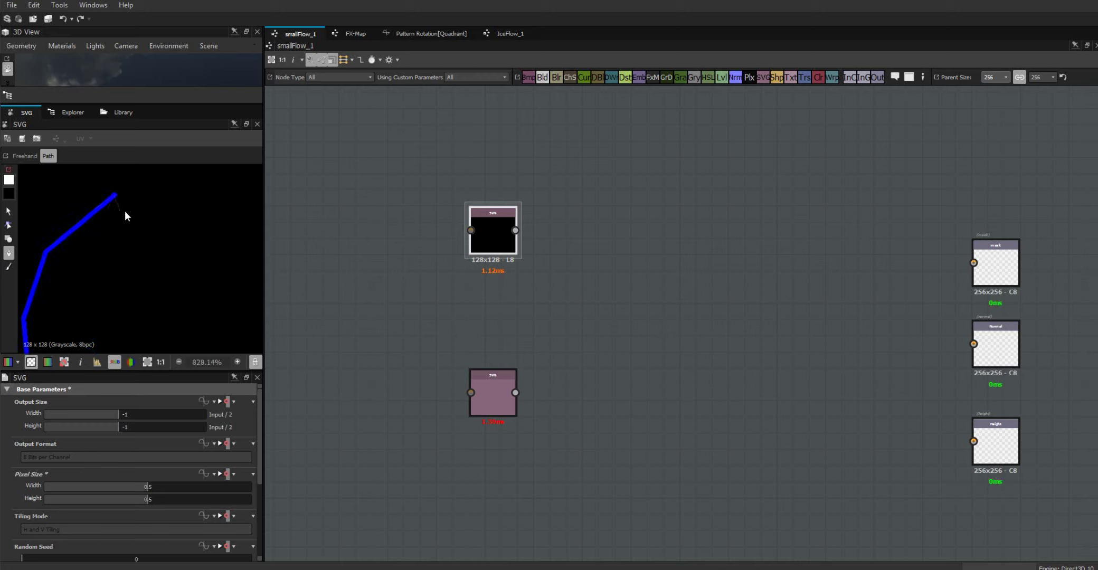
pyautogui.scroll(-4, 123, 217)
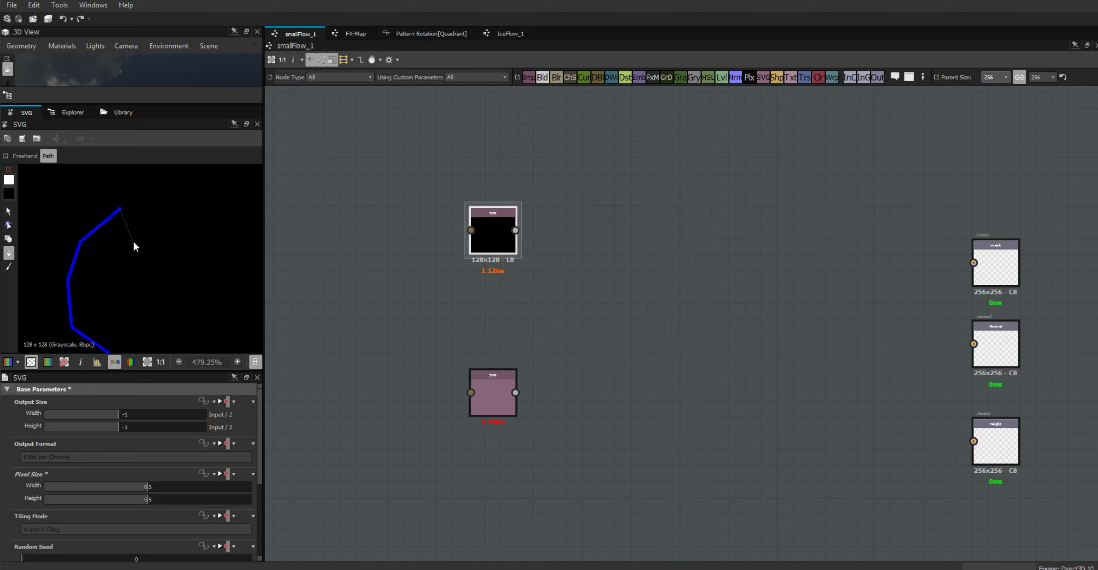
pyautogui.scroll(-4, 137, 231)
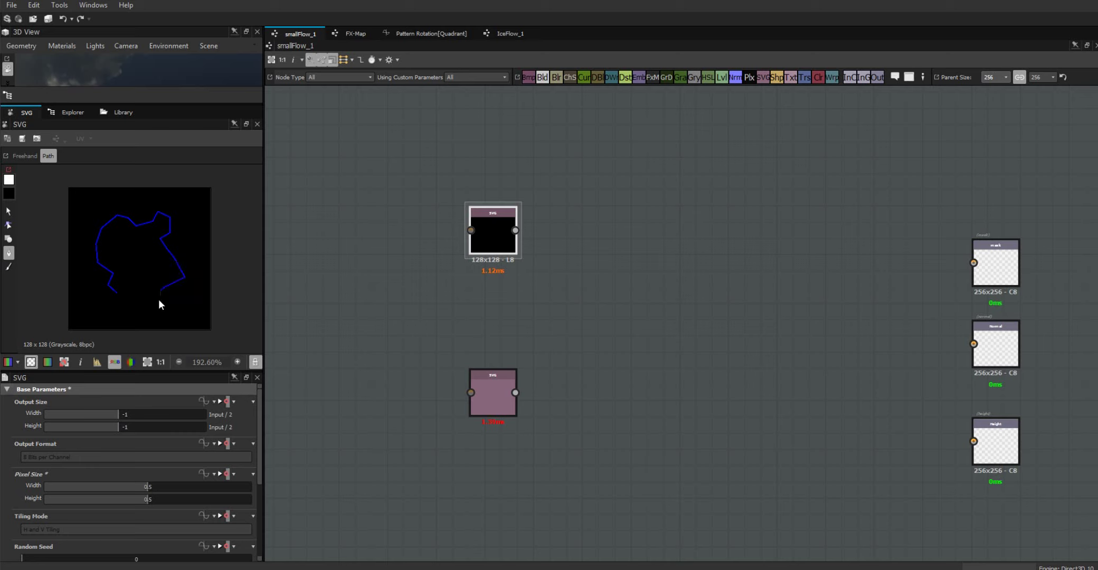
pyautogui.click(116, 292)
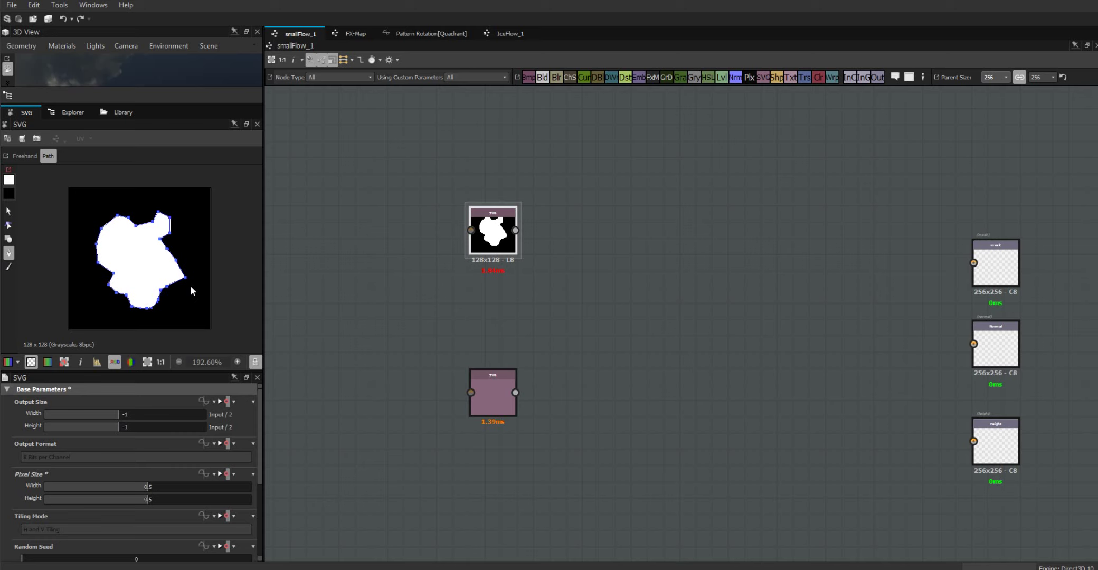
pyautogui.scroll(5, 147, 248)
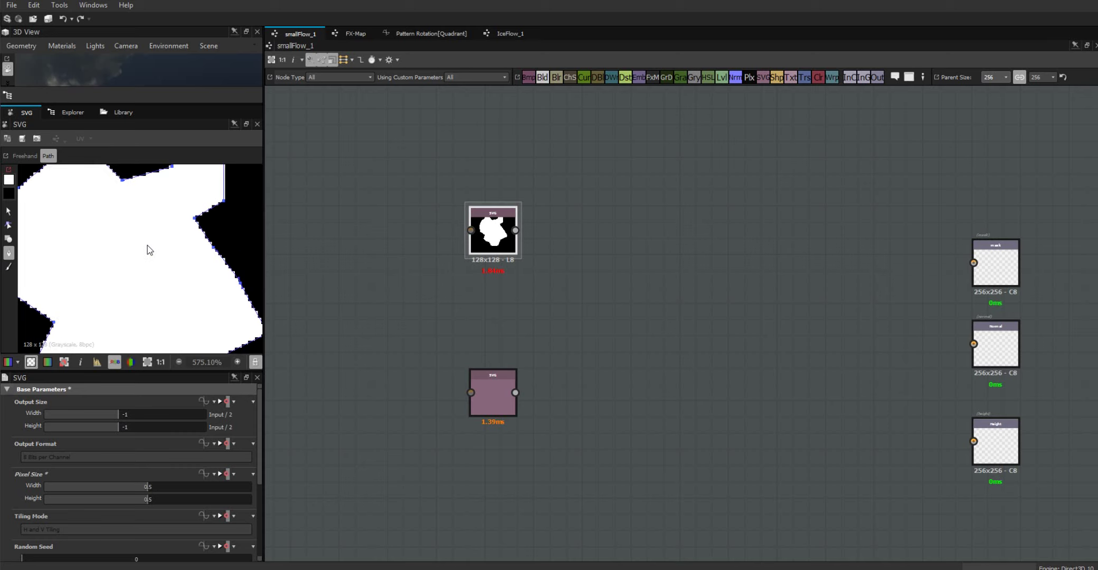
pyautogui.scroll(-5, 148, 247)
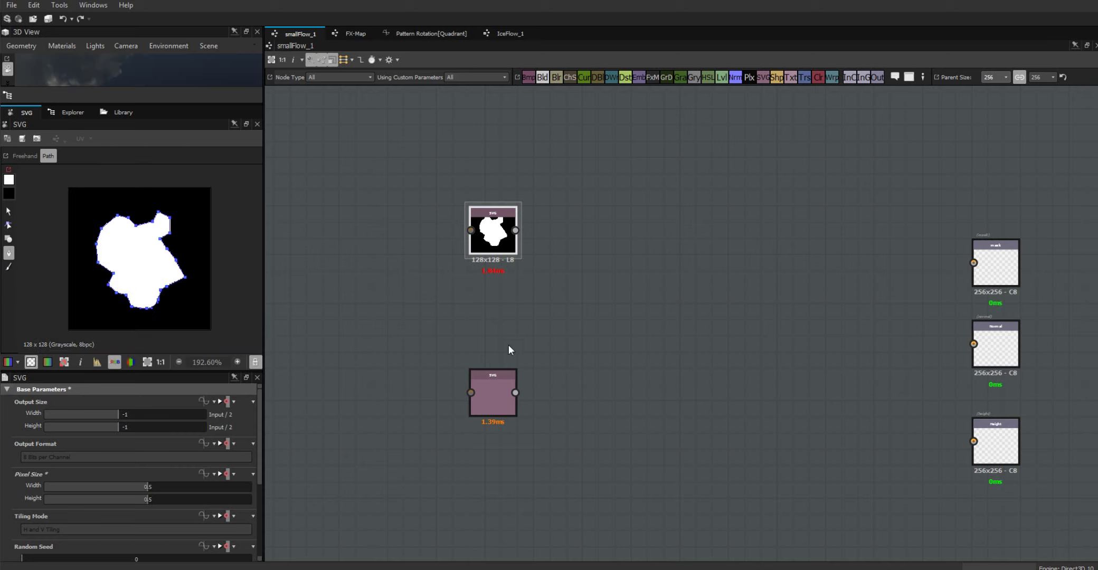
# - Draw a second closed, irregular ice floe shape with a white fill in the lower SVG node using the Path tool
pyautogui.click(494, 402)
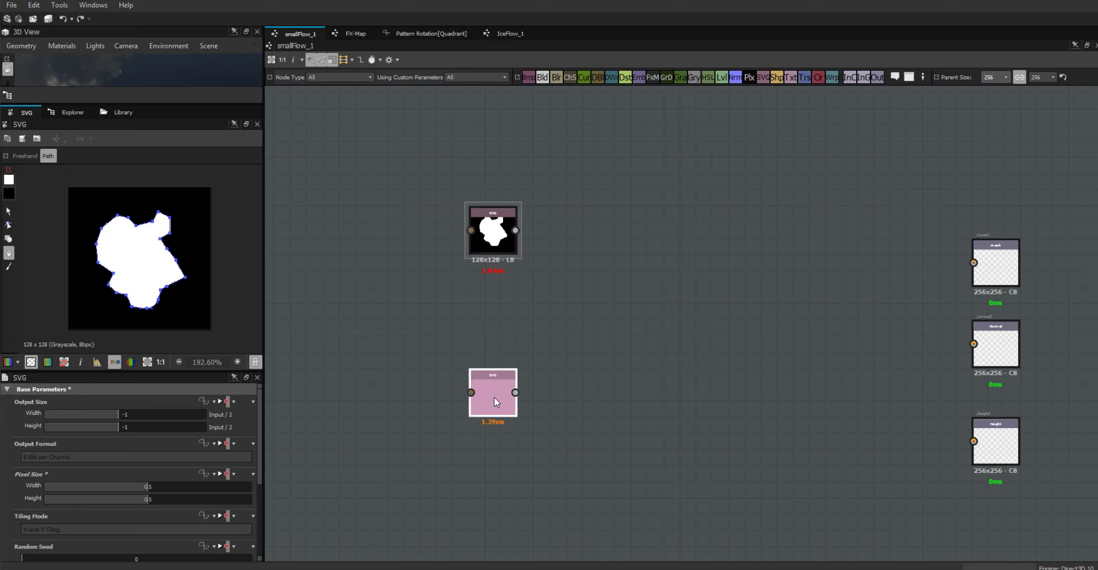
pyautogui.doubleClick(492, 397)
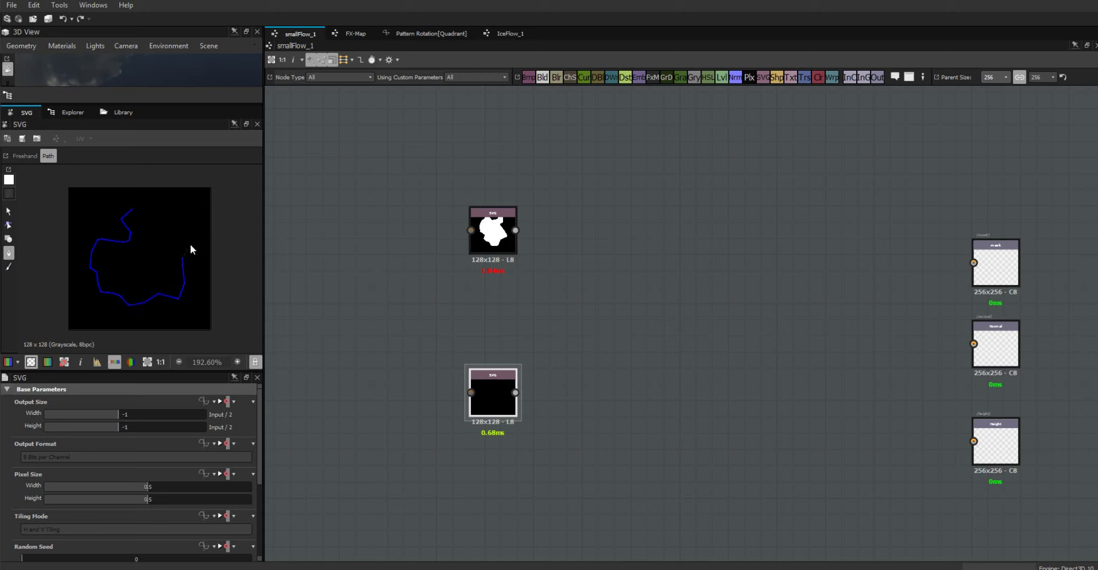
pyautogui.click(134, 207)
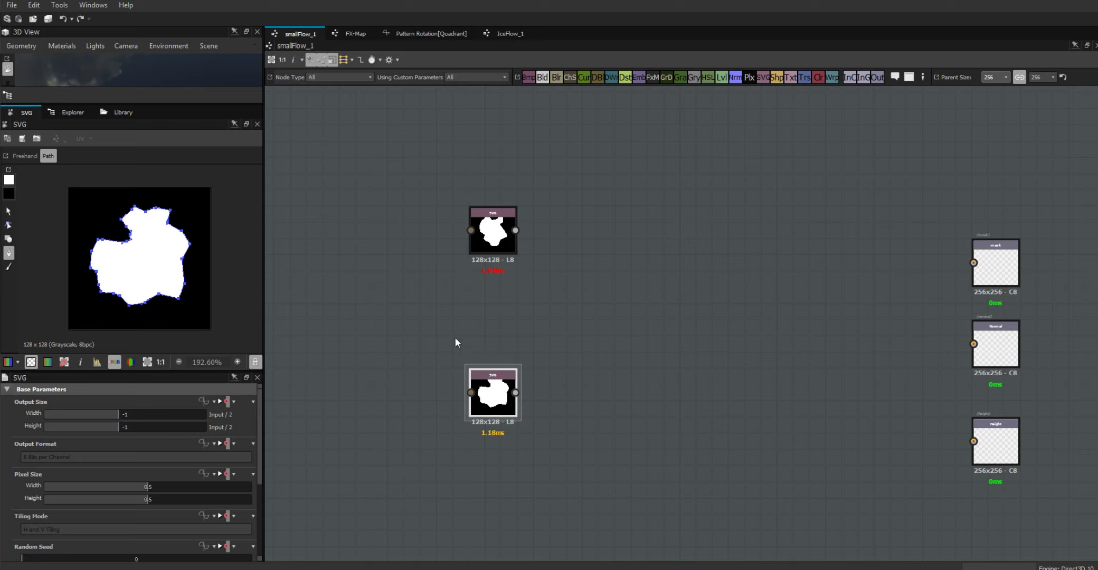
# - Move both SVG nodes toward the graph's left side and space them widely apart vertically
pyautogui.moveTo(486, 411); pyautogui.dragTo(372, 523)
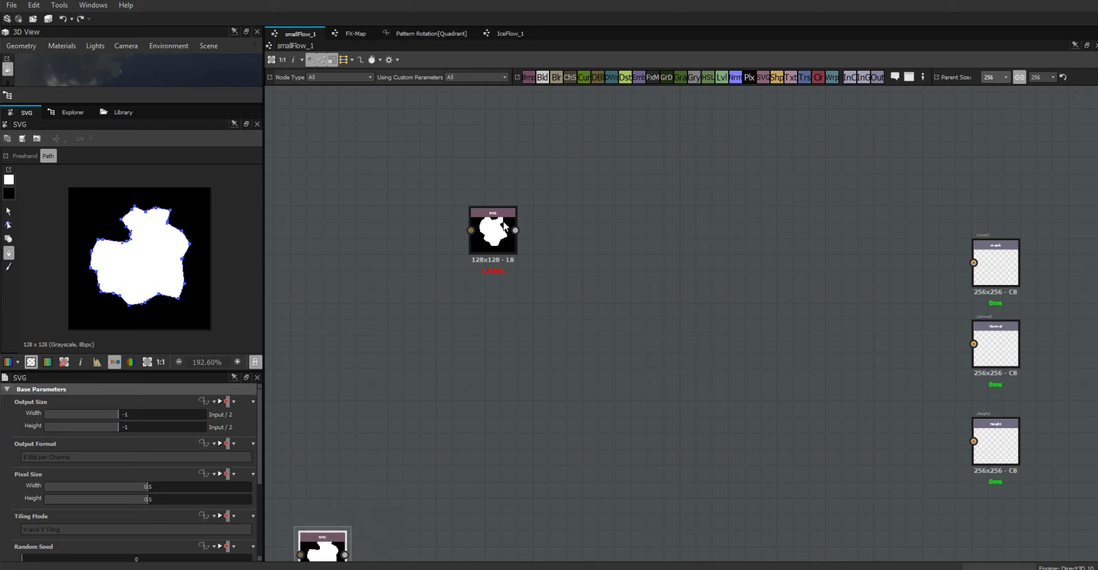
pyautogui.moveTo(504, 224); pyautogui.dragTo(381, 212)
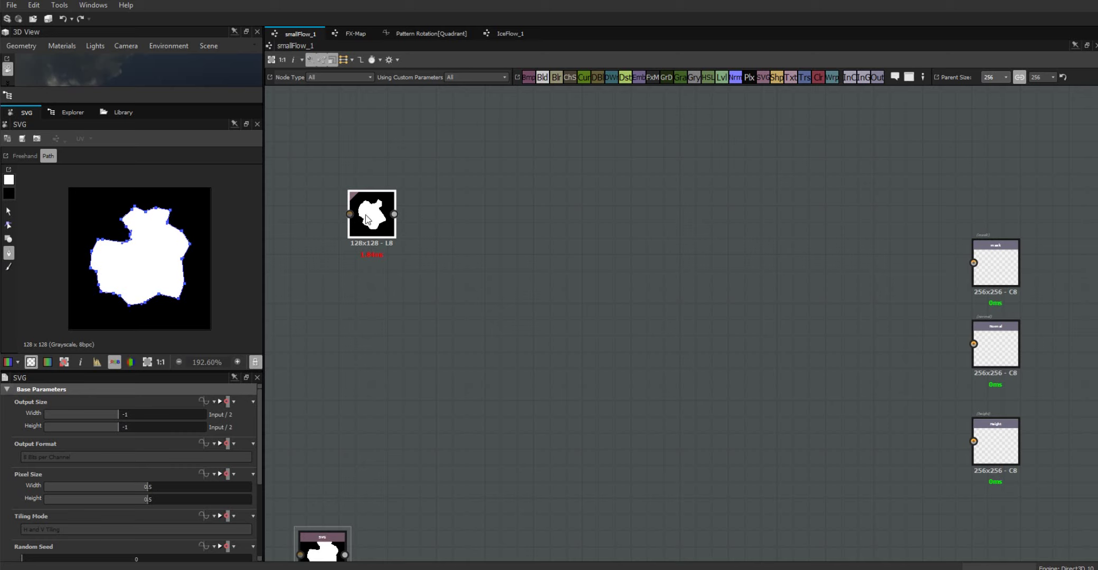
pyautogui.click(373, 216)
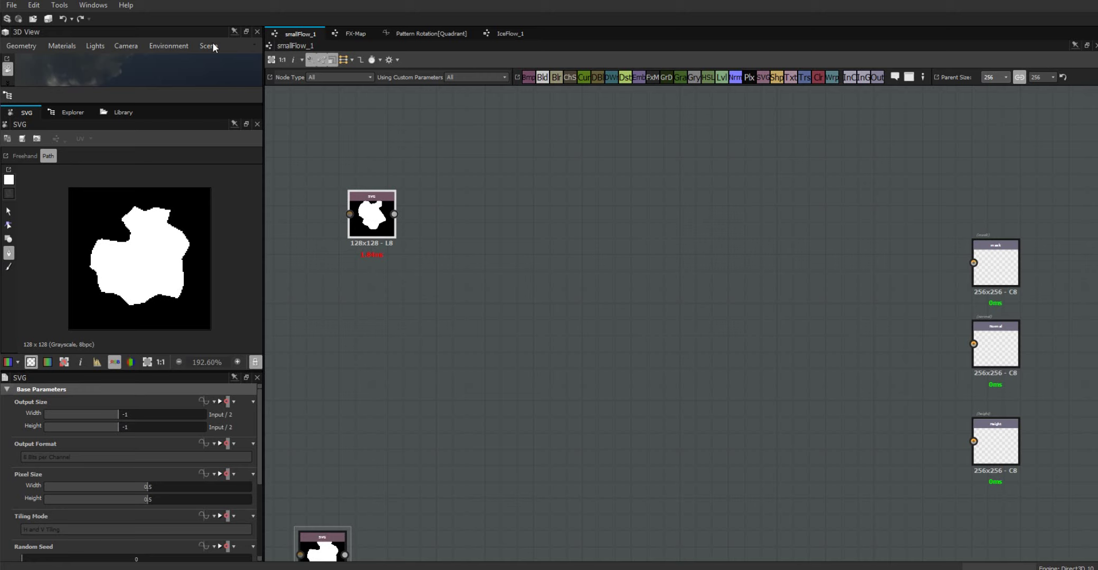
# - Add a Bevel node from the library and connect the upper SVG node to its input
pyautogui.click(123, 113)
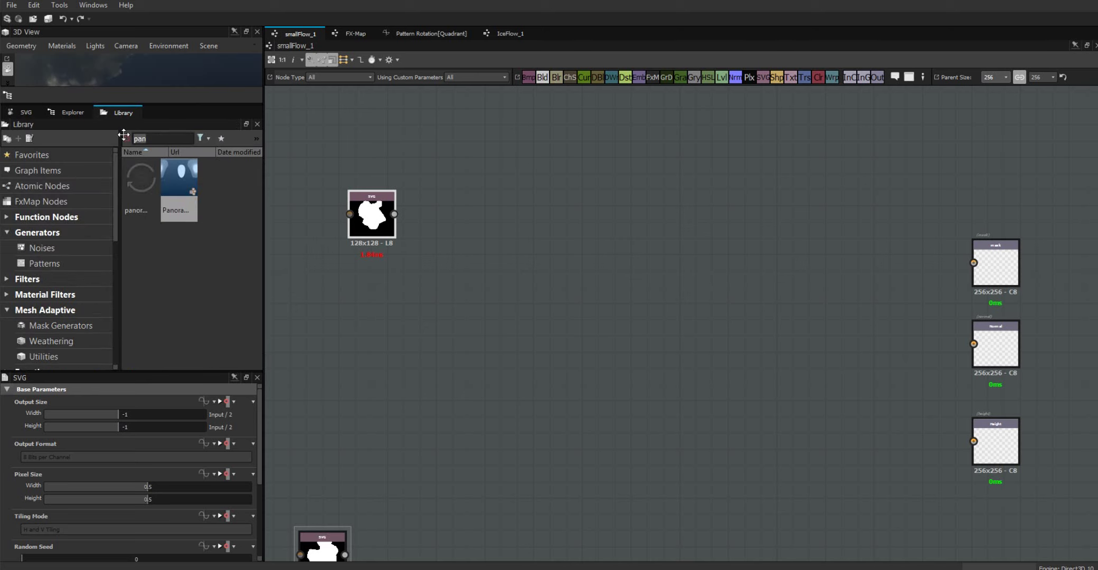
pyautogui.write('beve')
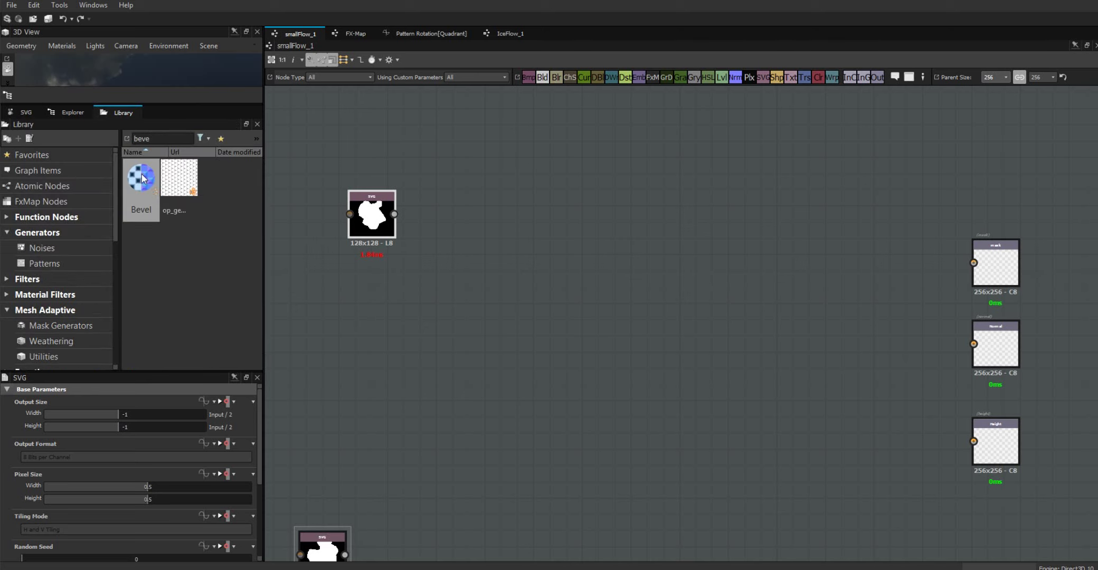
pyautogui.moveTo(136, 187); pyautogui.dragTo(514, 206)
pyautogui.moveTo(395, 214); pyautogui.dragTo(487, 198)
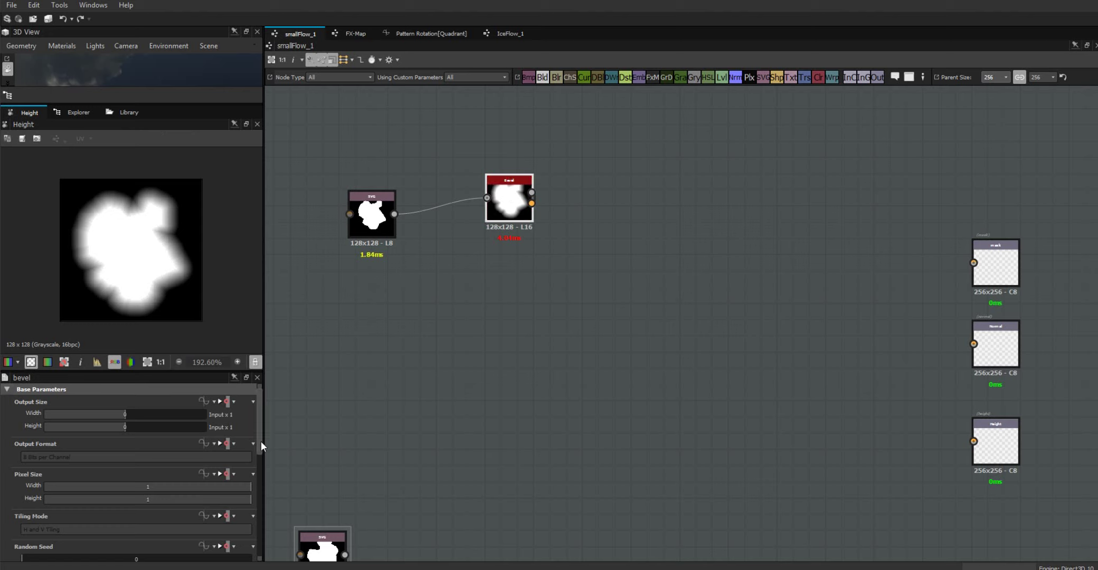
# - Reduce the Bevel node's Distance to 0.15 and fine-tune it slightly higher
pyautogui.scroll(-5, 262, 465)
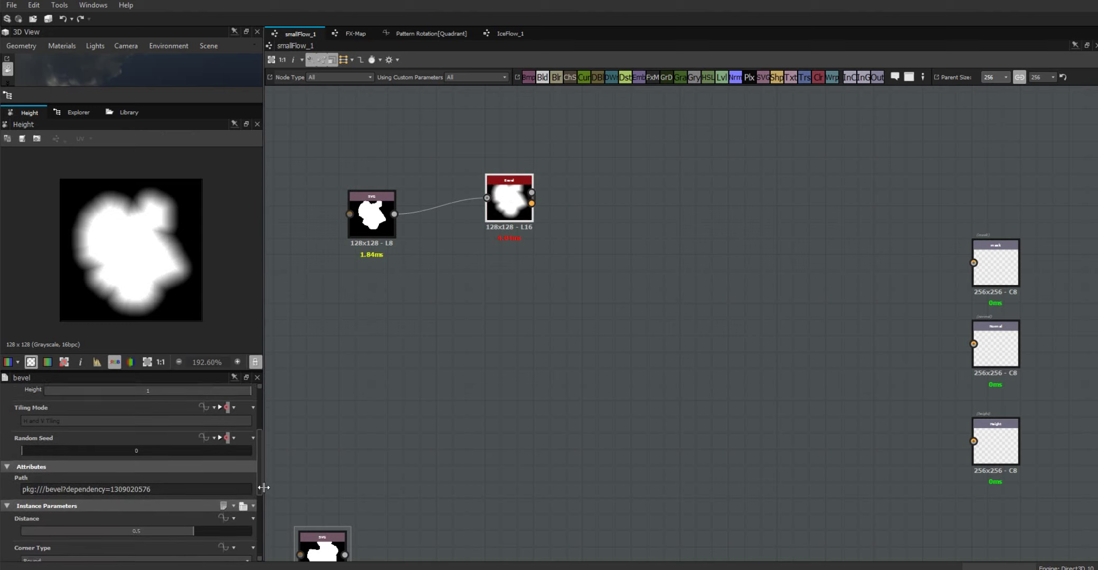
pyautogui.scroll(-1, 262, 504)
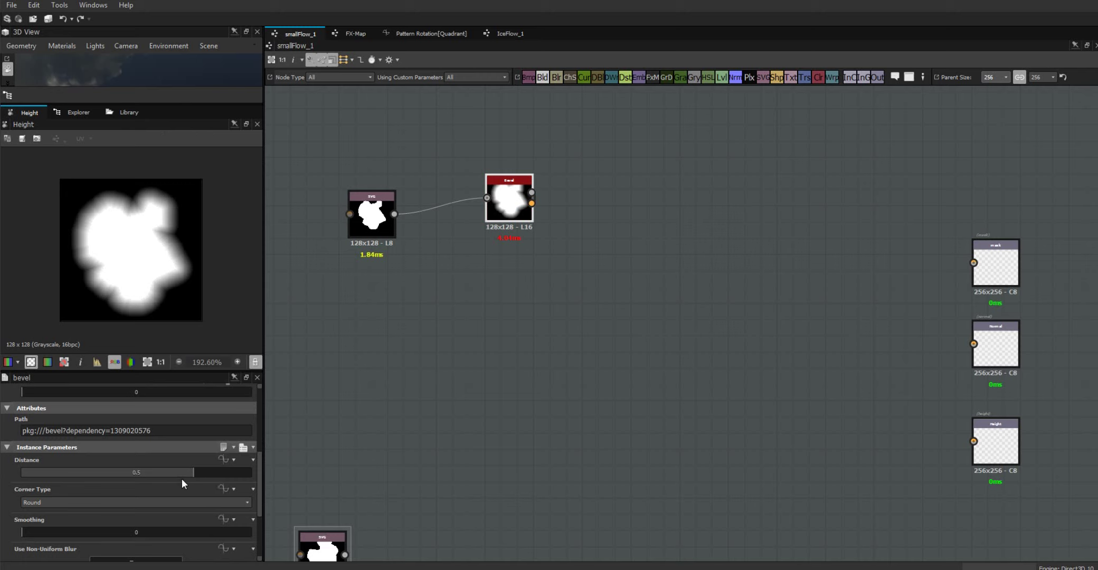
pyautogui.doubleClick(136, 472)
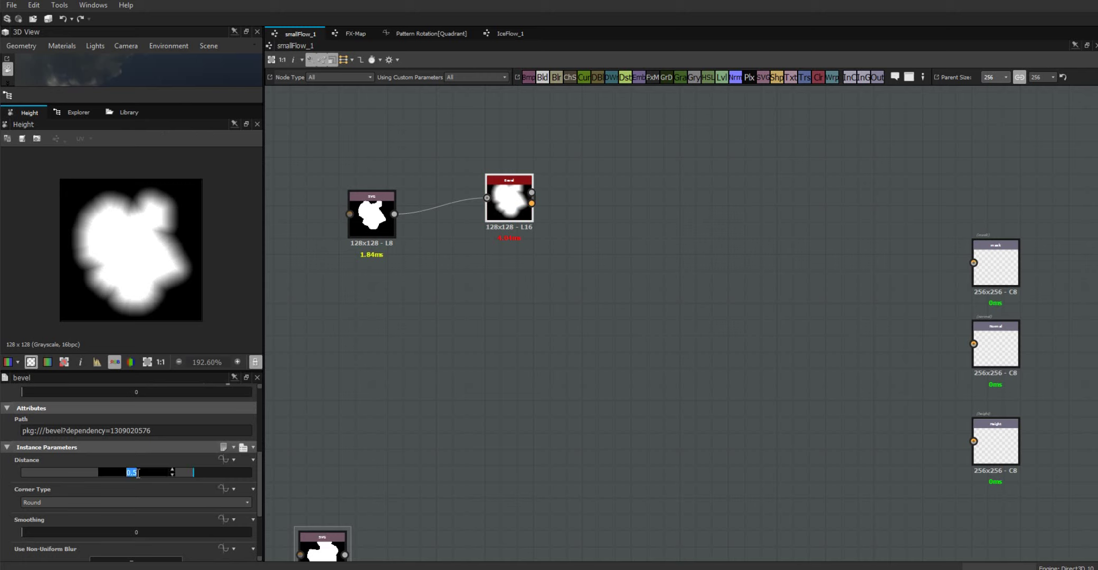
pyautogui.write('.15')
pyautogui.press('Return')
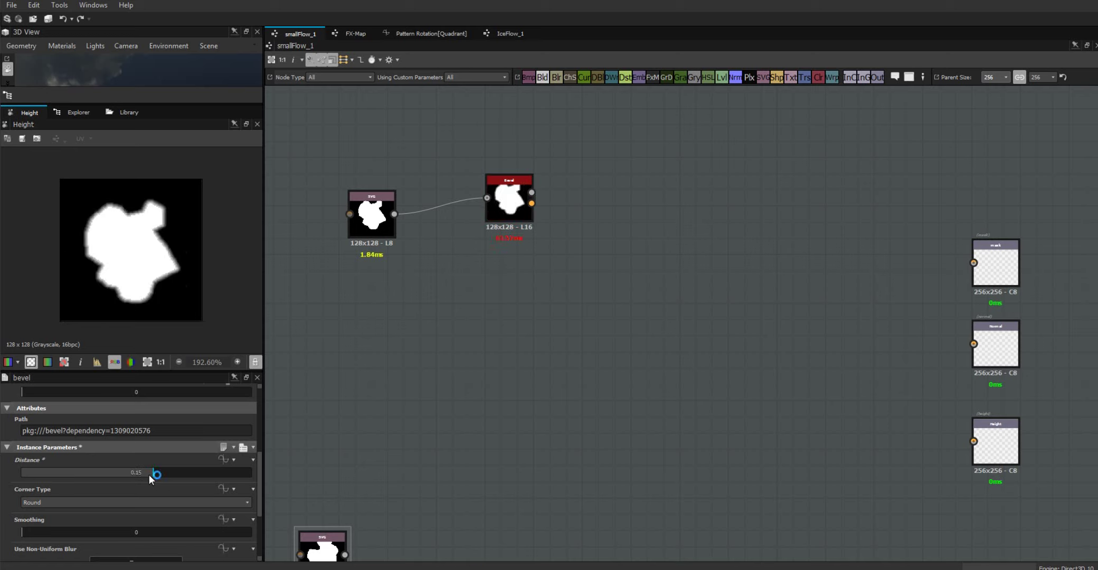
pyautogui.moveTo(156, 470)
pyautogui.mouseDown()
pyautogui.moveTo(171, 469)
pyautogui.moveTo(157, 477)
pyautogui.mouseUp()
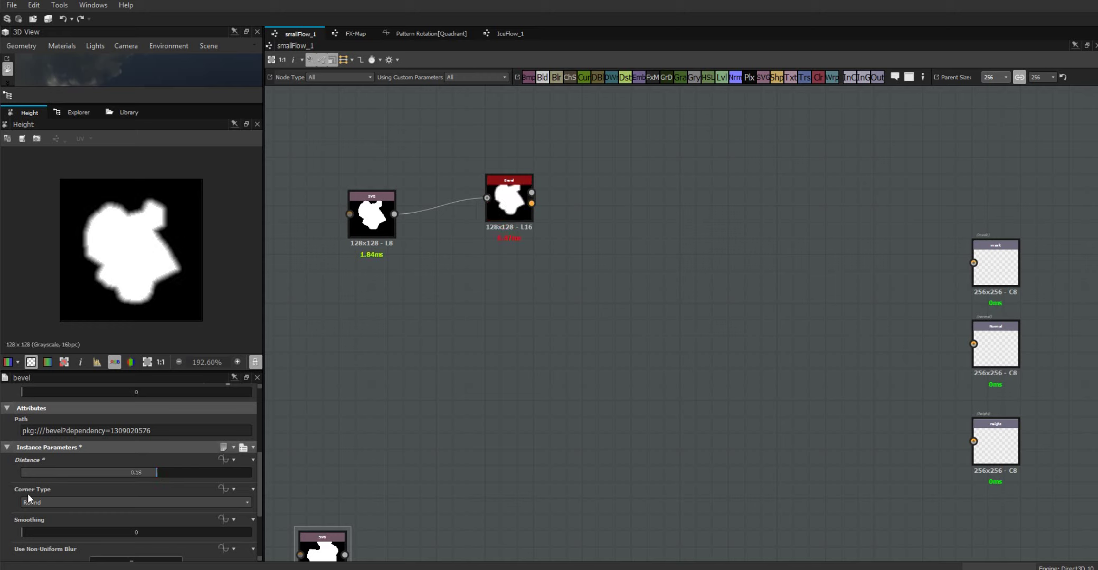
# - Change the Bevel node's Corner Type to Angular and set its Distance to 0.15
pyautogui.click(247, 505)
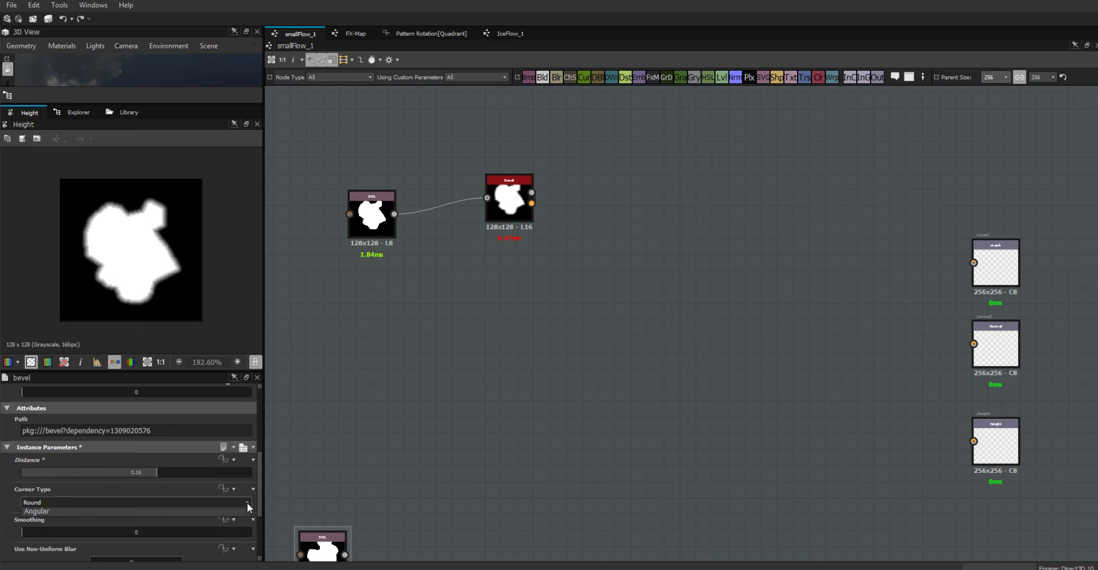
pyautogui.click(221, 523)
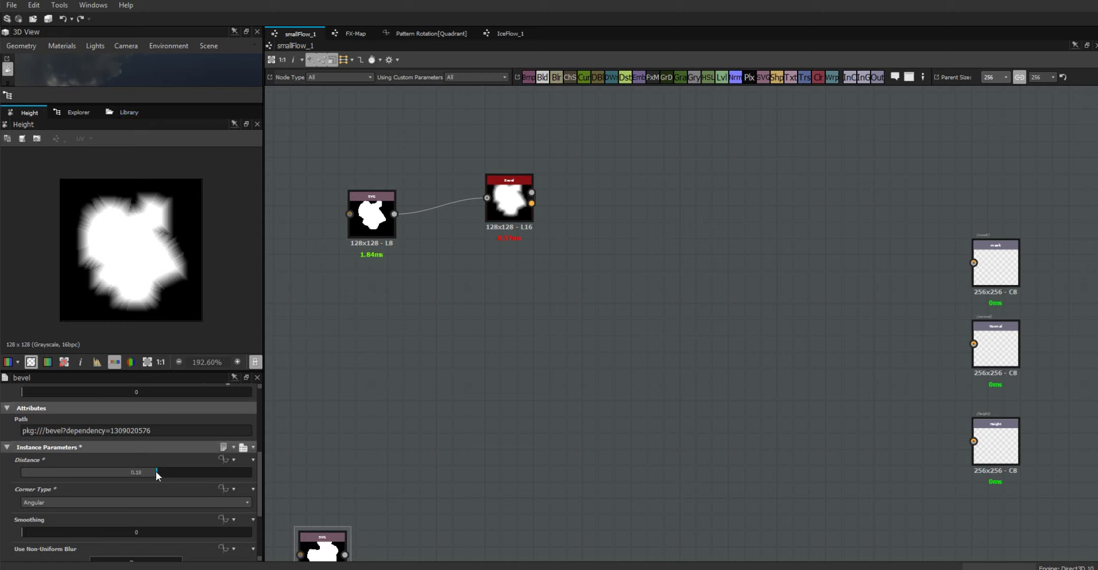
pyautogui.moveTo(156, 469); pyautogui.dragTo(149, 472)
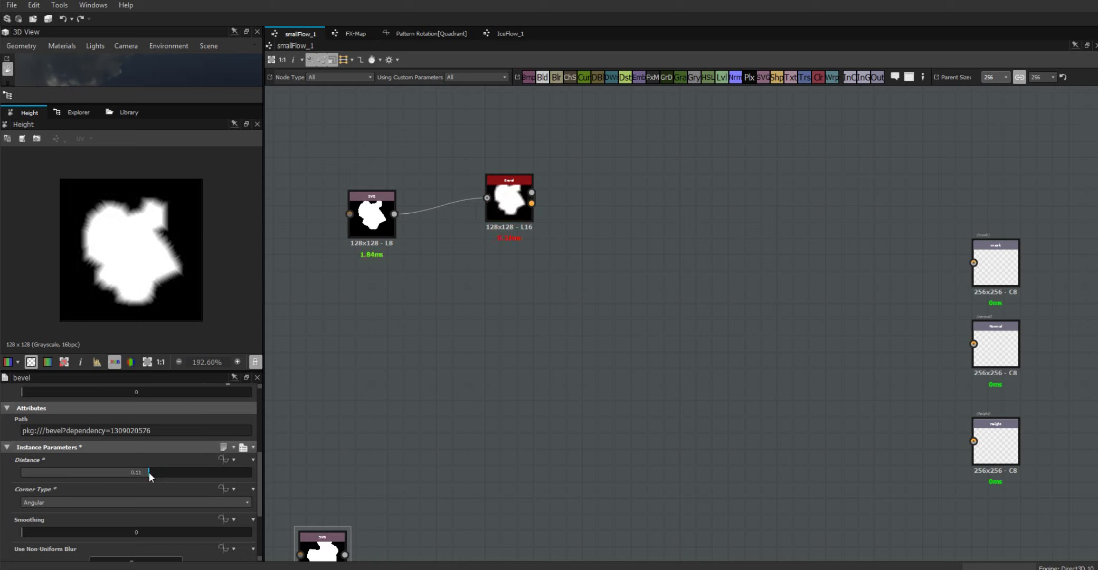
pyautogui.doubleClick(136, 472)
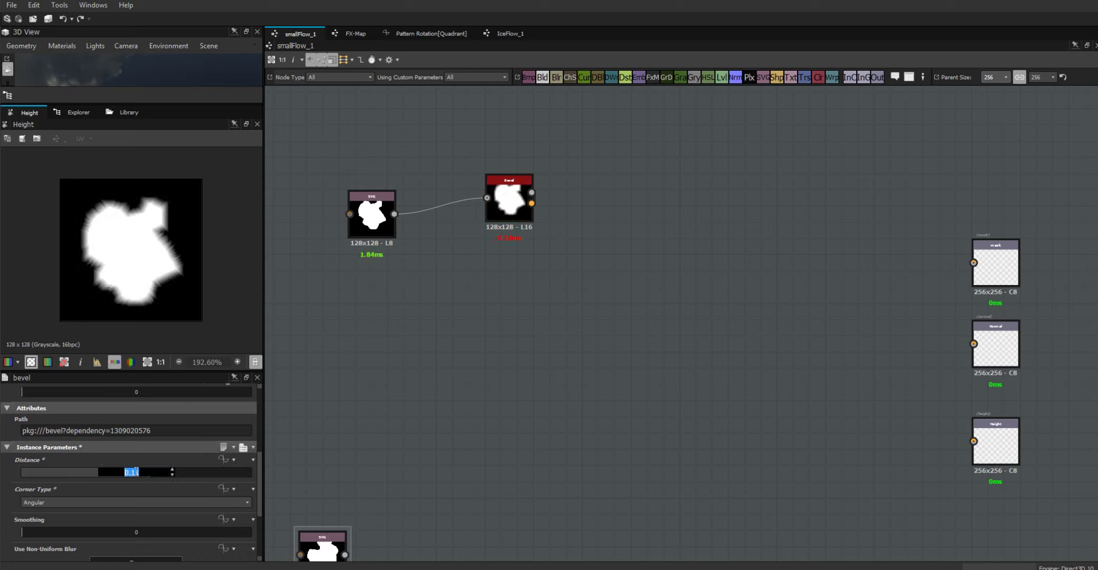
pyautogui.write('.15')
pyautogui.press('Return')
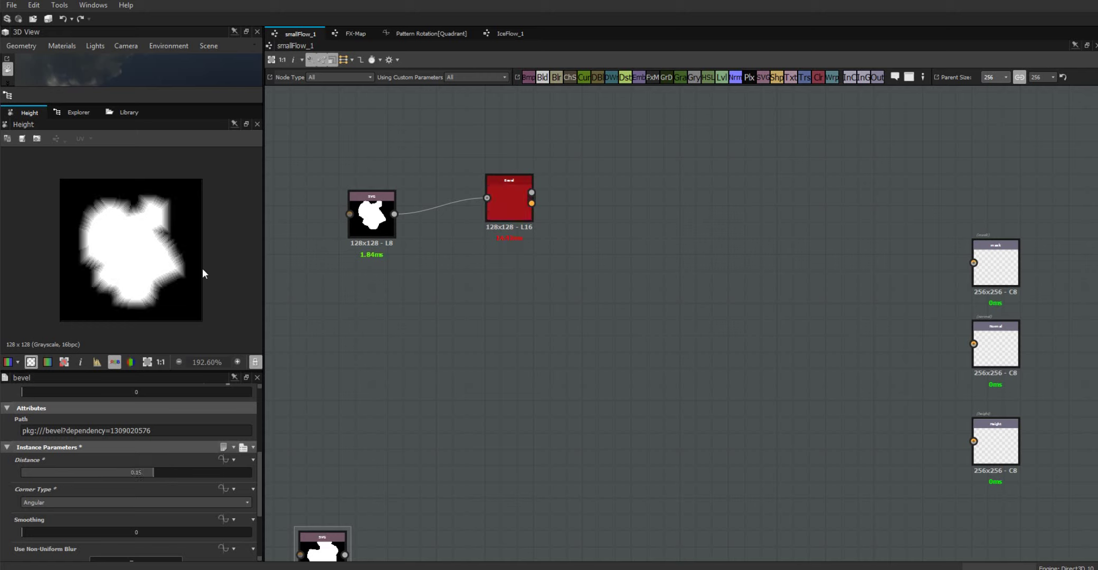
# - Shift the Bevel node slightly upward and connect its height output to the first input of a new Warp node
pyautogui.click(500, 221)
pyautogui.moveTo(499, 220); pyautogui.dragTo(512, 204)
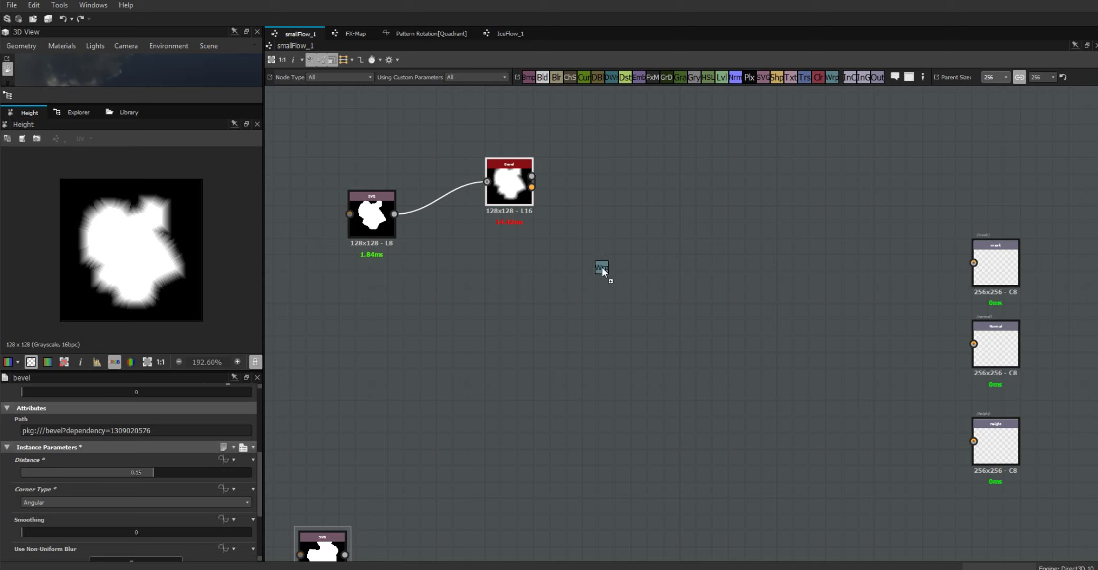
pyautogui.moveTo(602, 268); pyautogui.dragTo(603, 269)
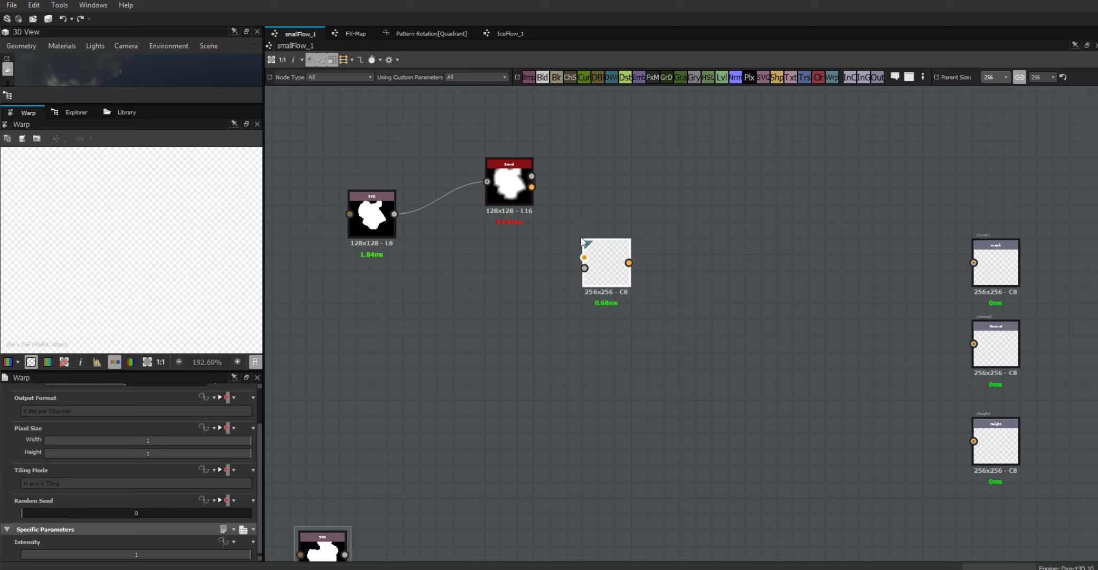
pyautogui.keyDown('shift'); pyautogui.moveTo(531, 187); pyautogui.dragTo(533, 176); pyautogui.keyUp('shift')
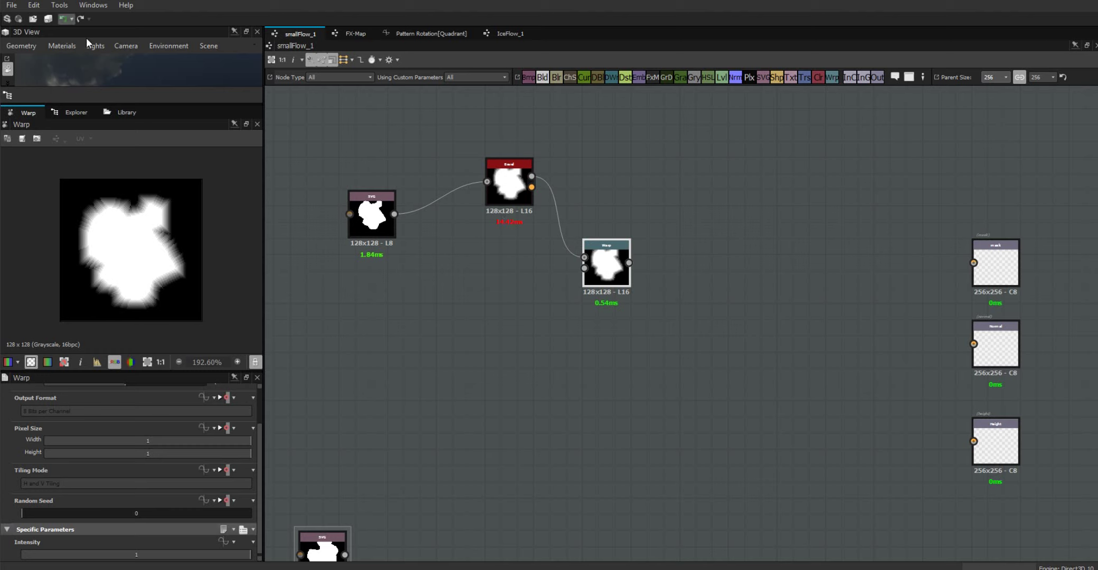
# - Search the library for clouds and add a Clouds 2 node below the upper SVG node
pyautogui.click(122, 112)
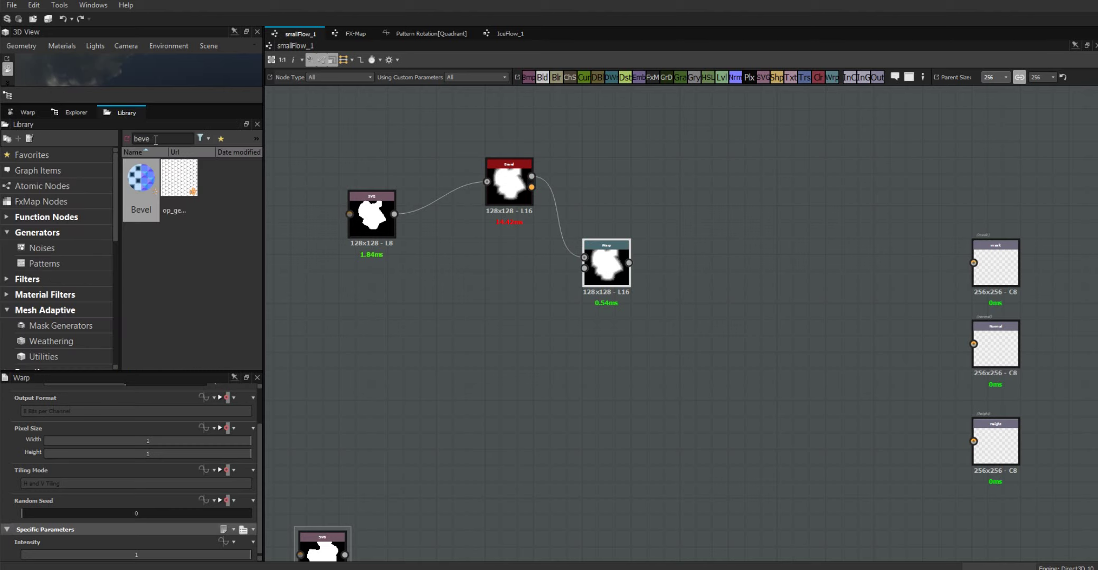
pyautogui.press('BackSpace')
pyautogui.press('BackSpace')
pyautogui.press('BackSpace')
pyautogui.press('BackSpace')
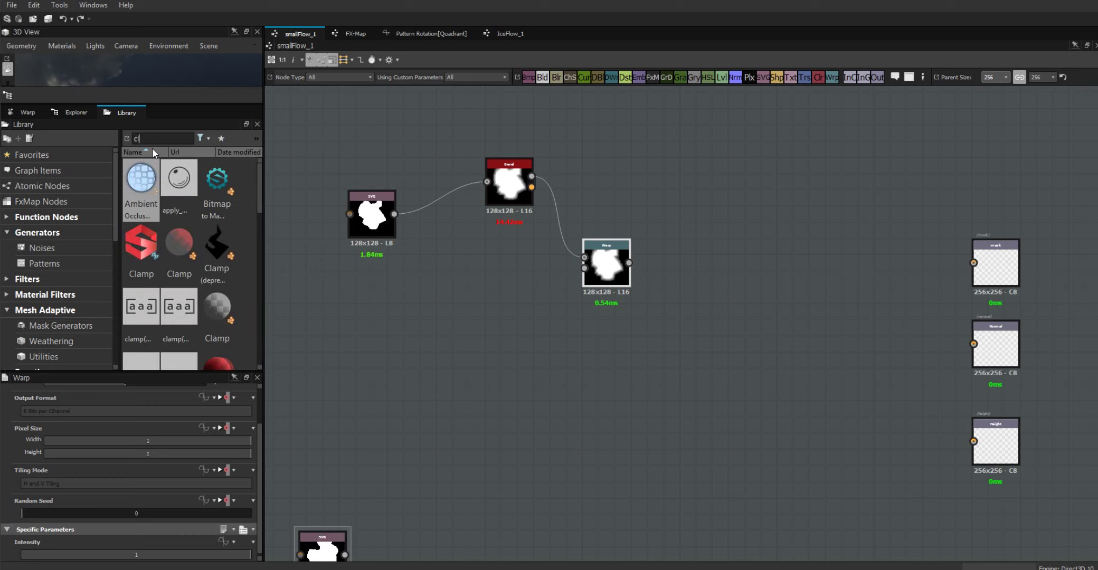
pyautogui.write('clouds')
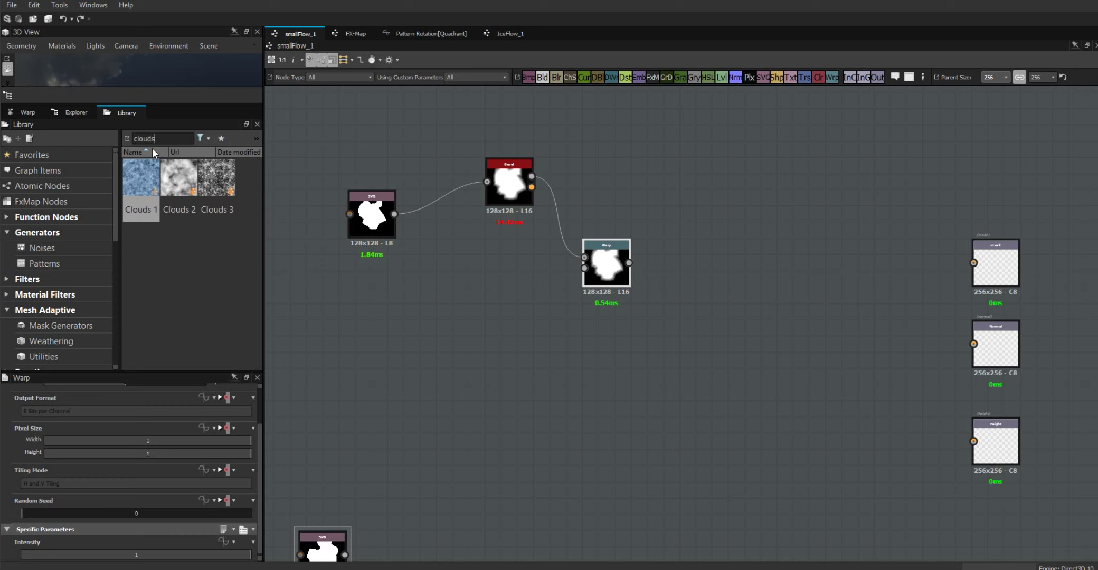
pyautogui.moveTo(178, 180); pyautogui.dragTo(390, 361)
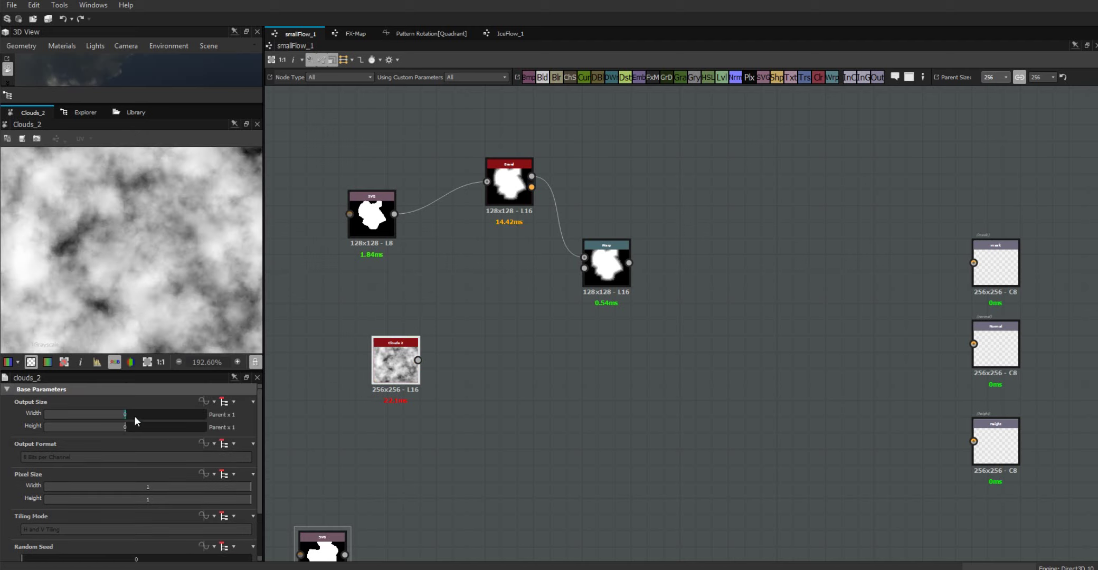
# - Set the Clouds 2 node's output size to -1 and its pixel size to 0.5 in width and height
pyautogui.click(118, 414)
pyautogui.click(118, 425)
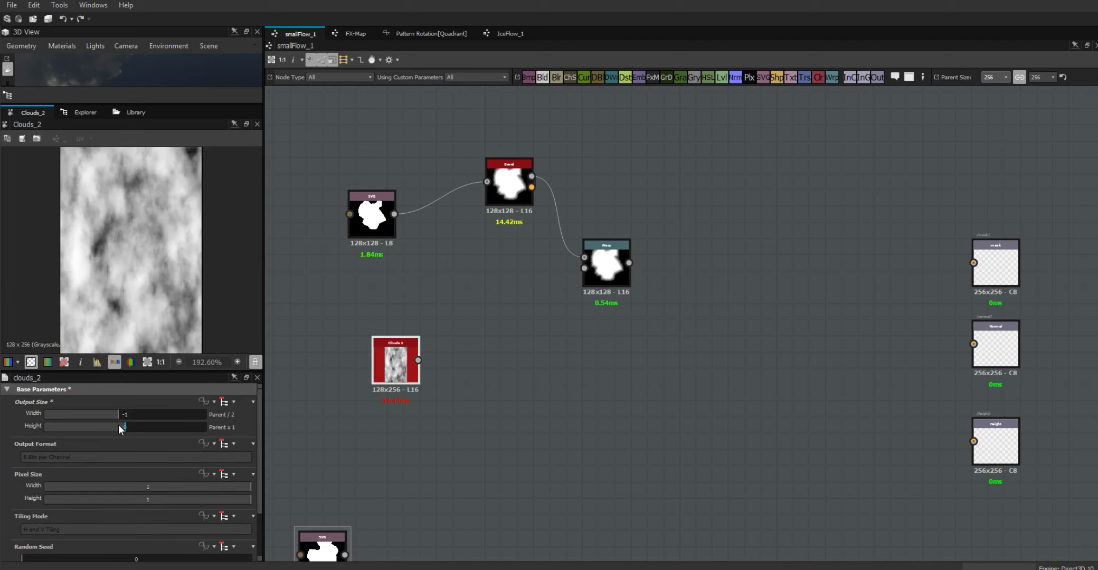
pyautogui.click(148, 489)
pyautogui.click(148, 499)
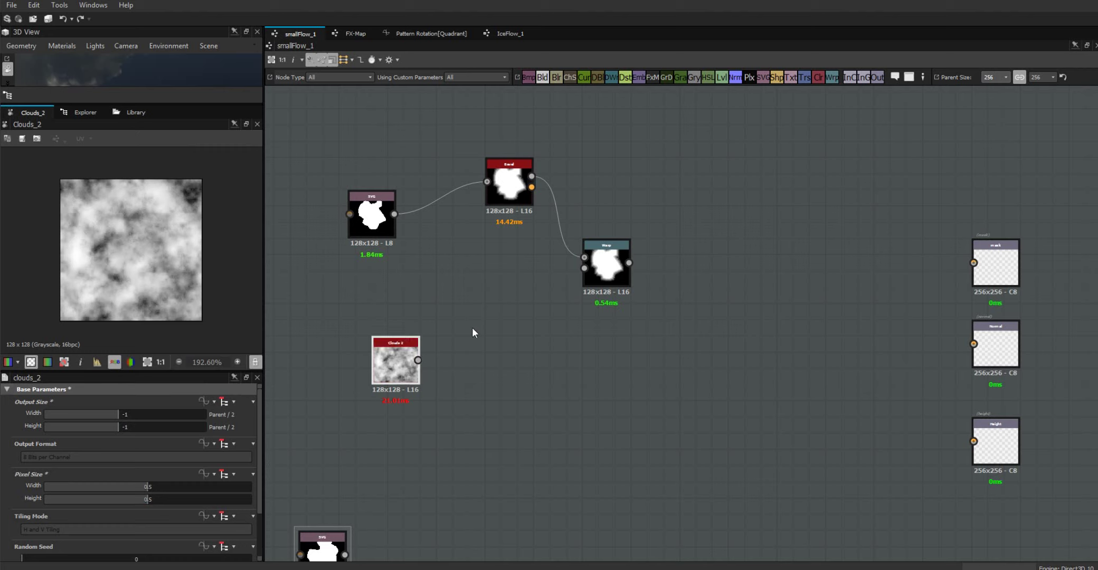
# - Connect Clouds 2 to the Warp node's second input and set the Warp Intensity to 10
pyautogui.moveTo(568, 289); pyautogui.dragTo(584, 268)
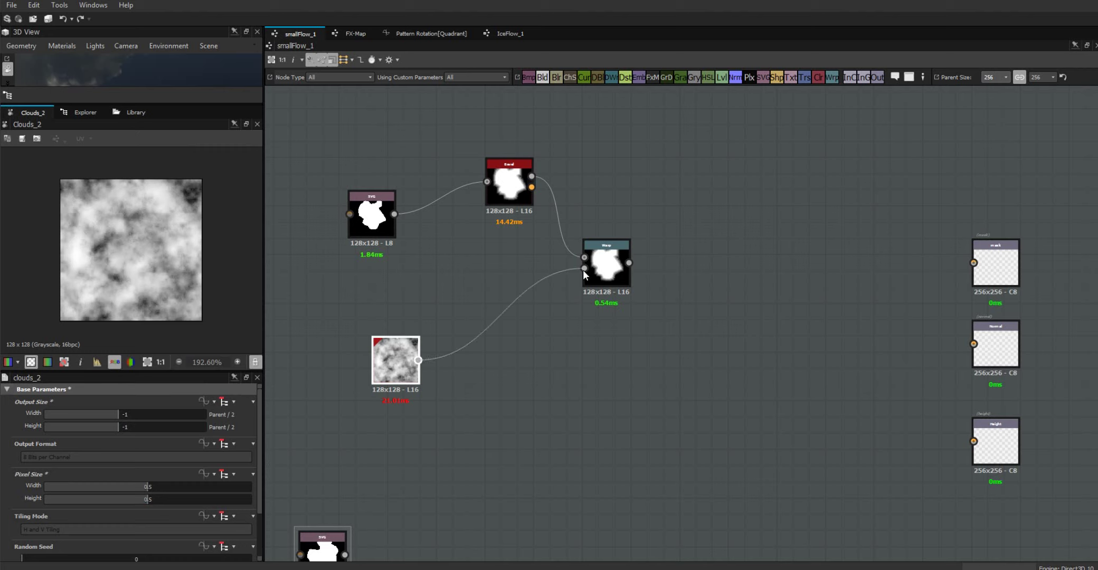
pyautogui.click(614, 269)
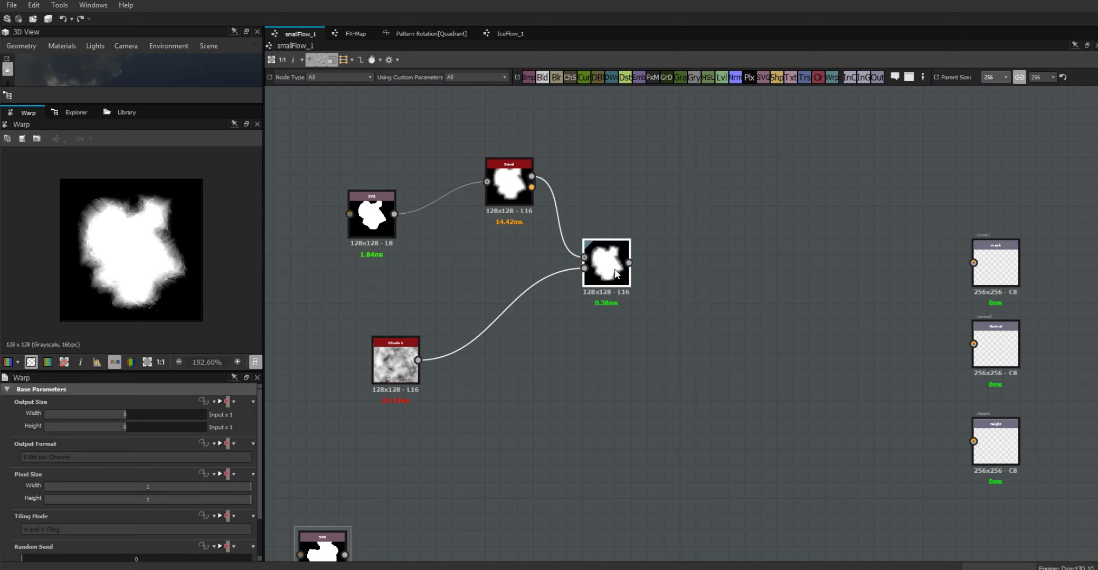
pyautogui.moveTo(260, 470); pyautogui.dragTo(263, 563)
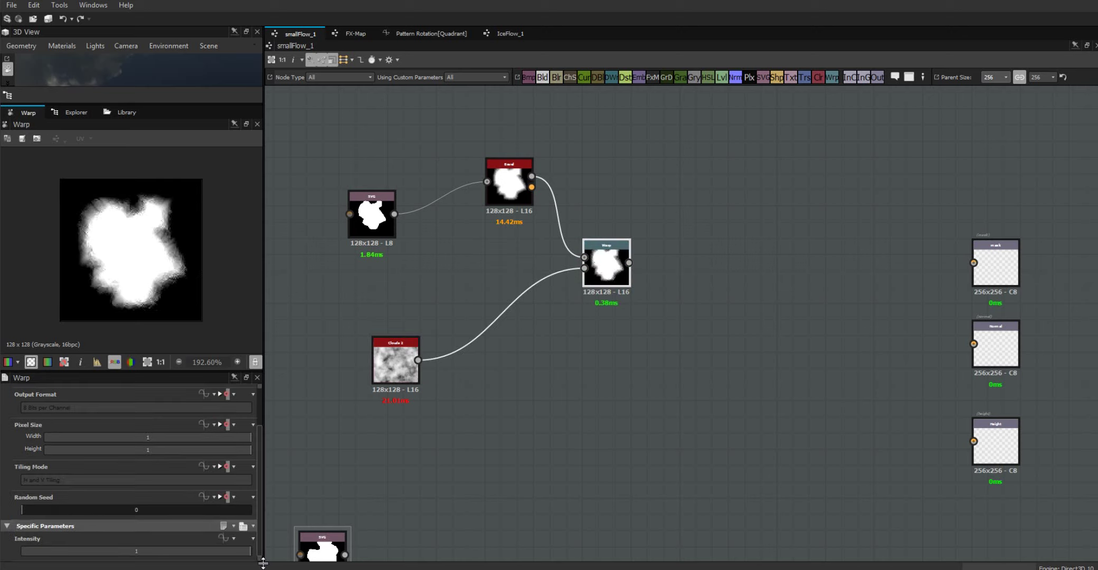
pyautogui.doubleClick(137, 550)
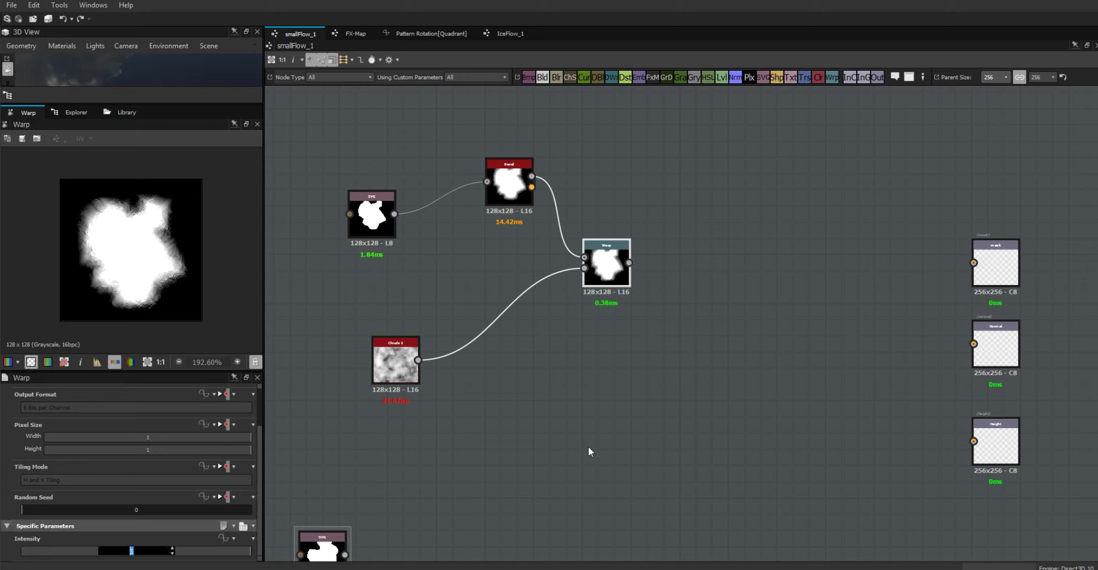
pyautogui.write('10')
pyautogui.press('Return')
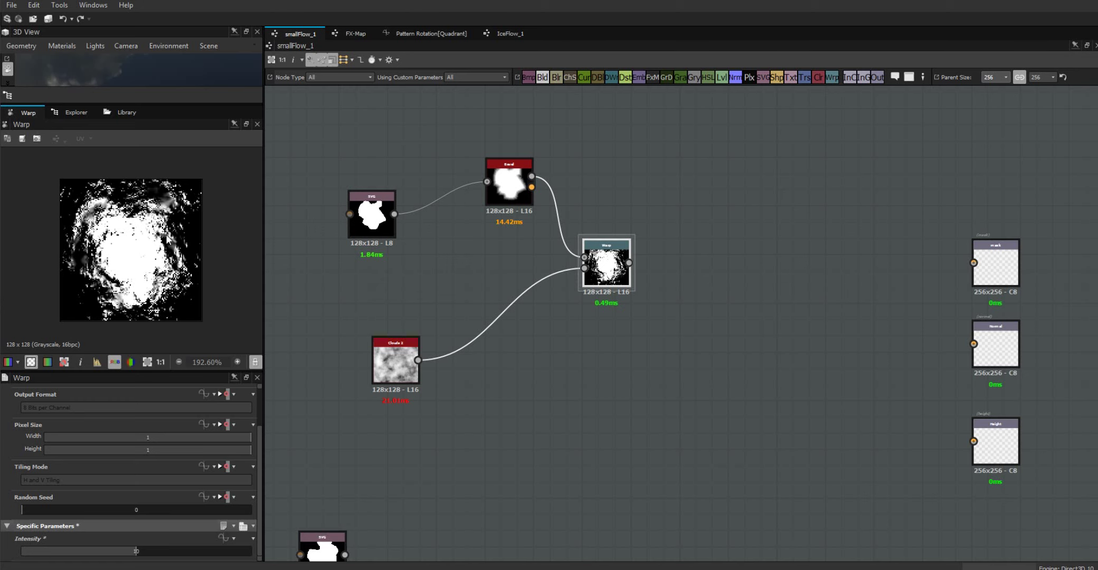
# - Display the warped result tiled in the 2D preview and select the upper SVG node
pyautogui.press('t')
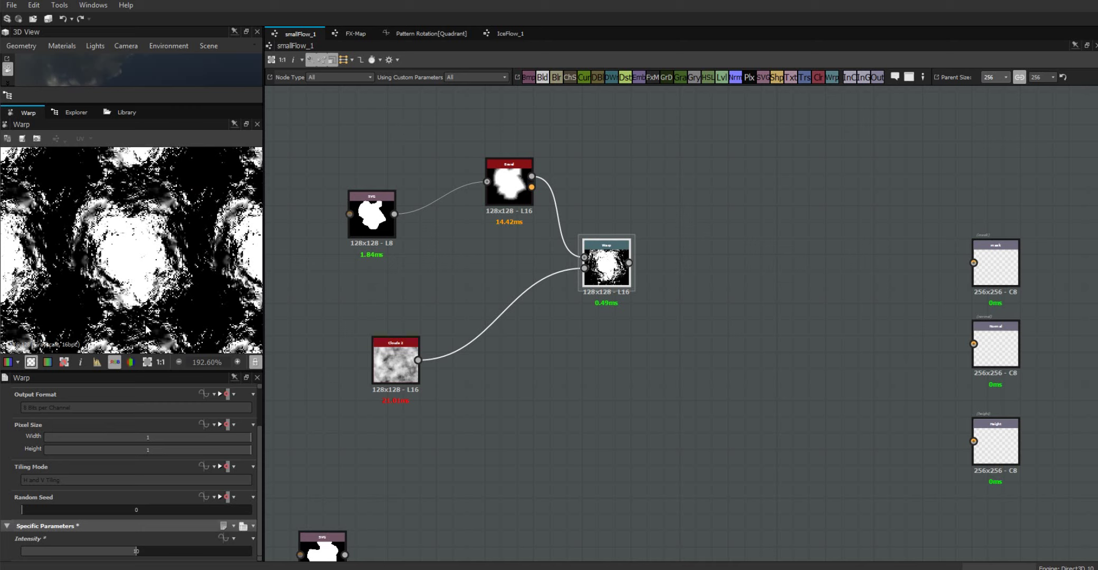
pyautogui.click(372, 212)
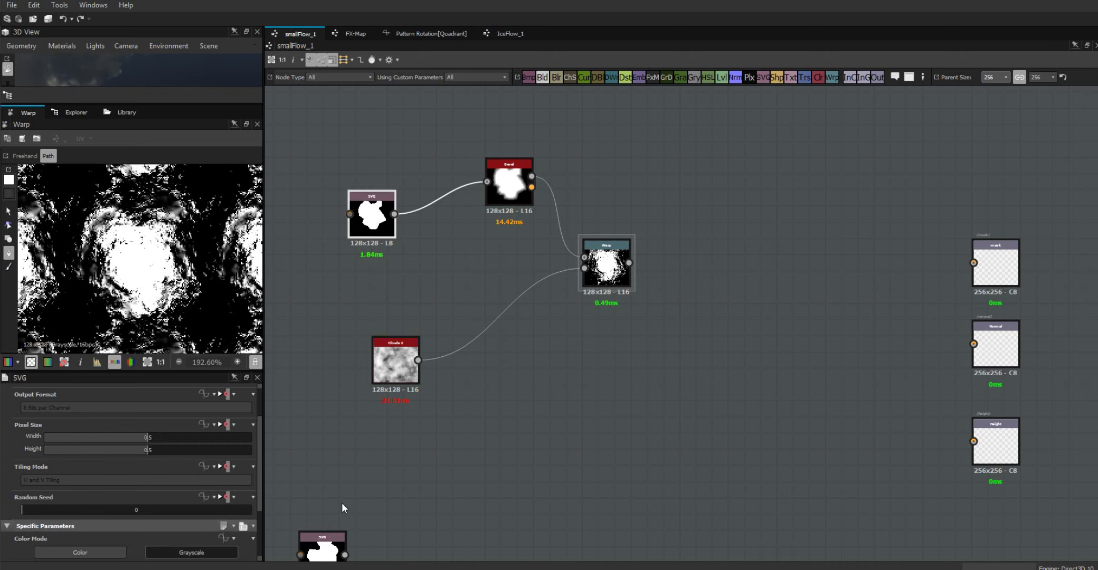
# - Move the lower SVG node up beside Clouds 2, try an absolute No Tiling mode, and undo the change
pyautogui.moveTo(319, 554); pyautogui.dragTo(329, 314)
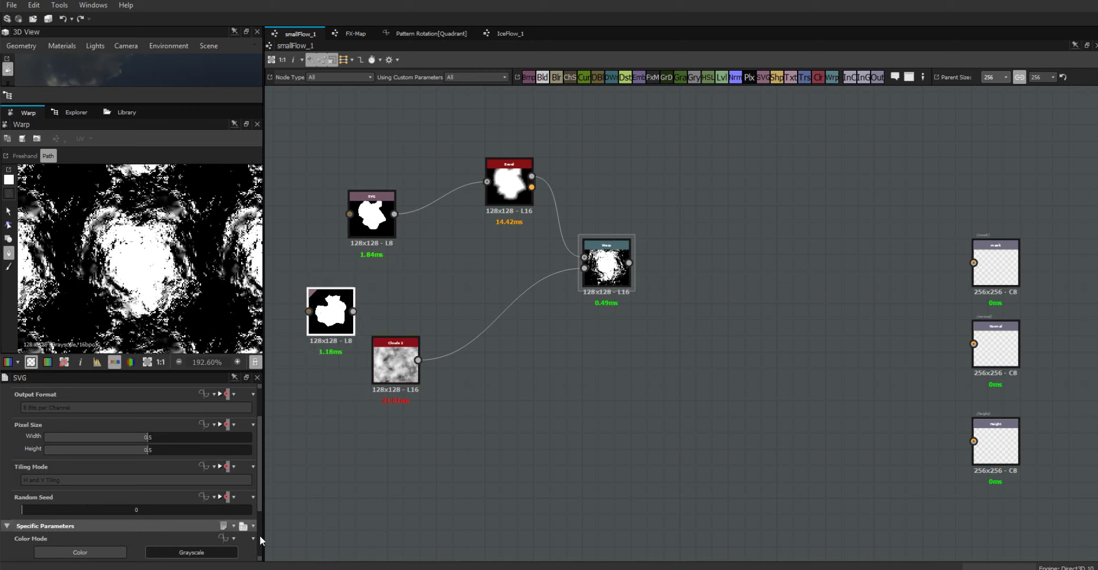
pyautogui.click(234, 466)
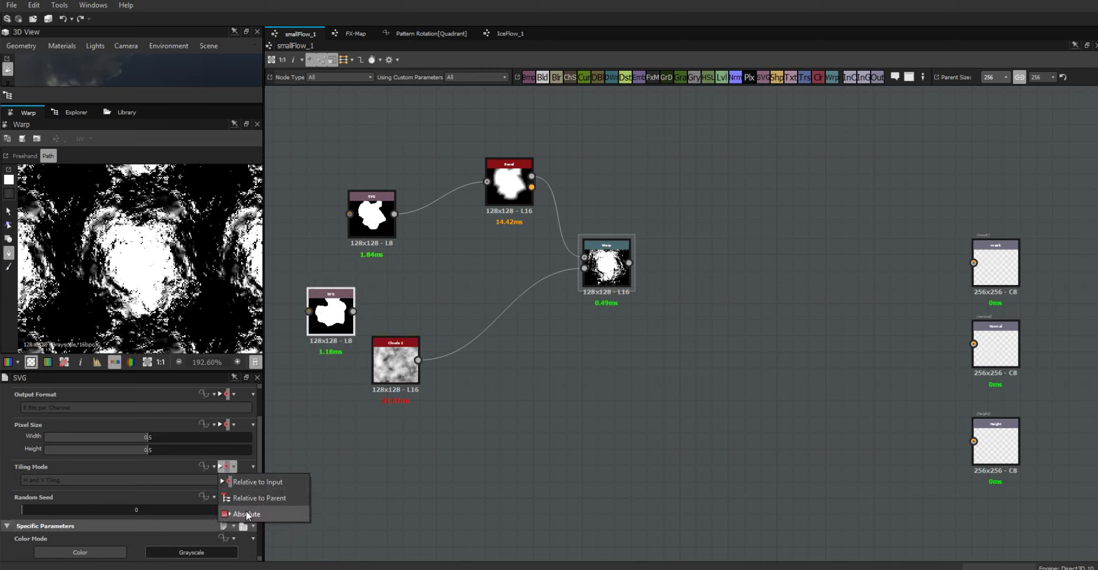
pyautogui.click(246, 513)
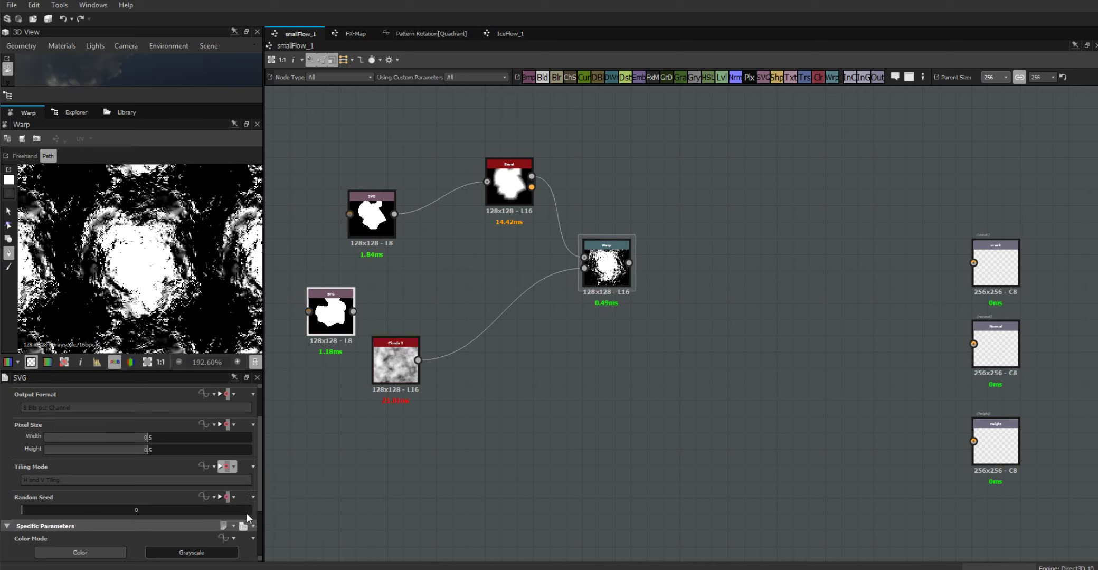
pyautogui.click(242, 480)
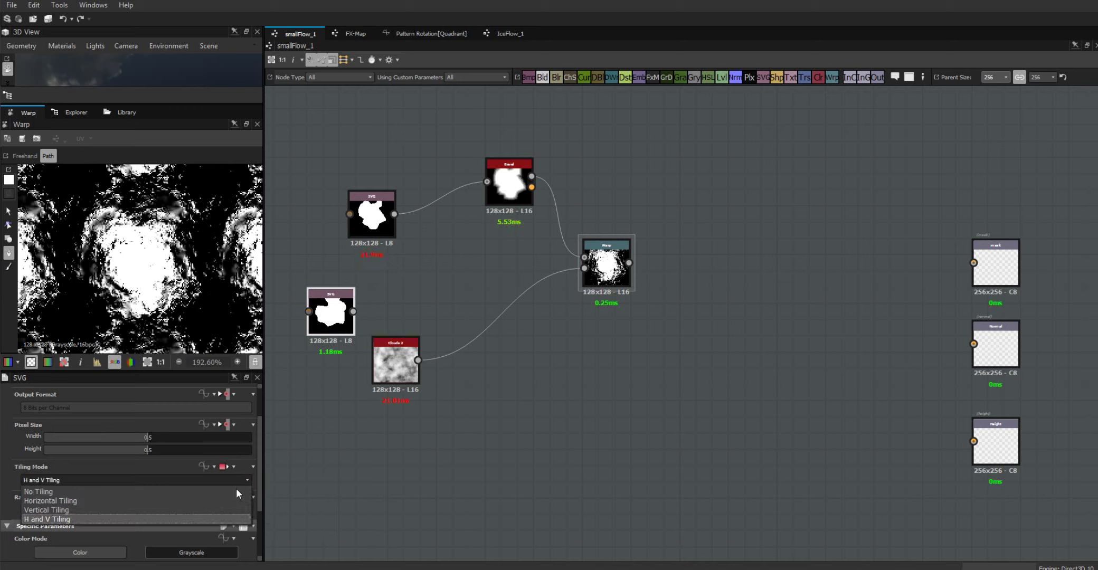
pyautogui.click(218, 494)
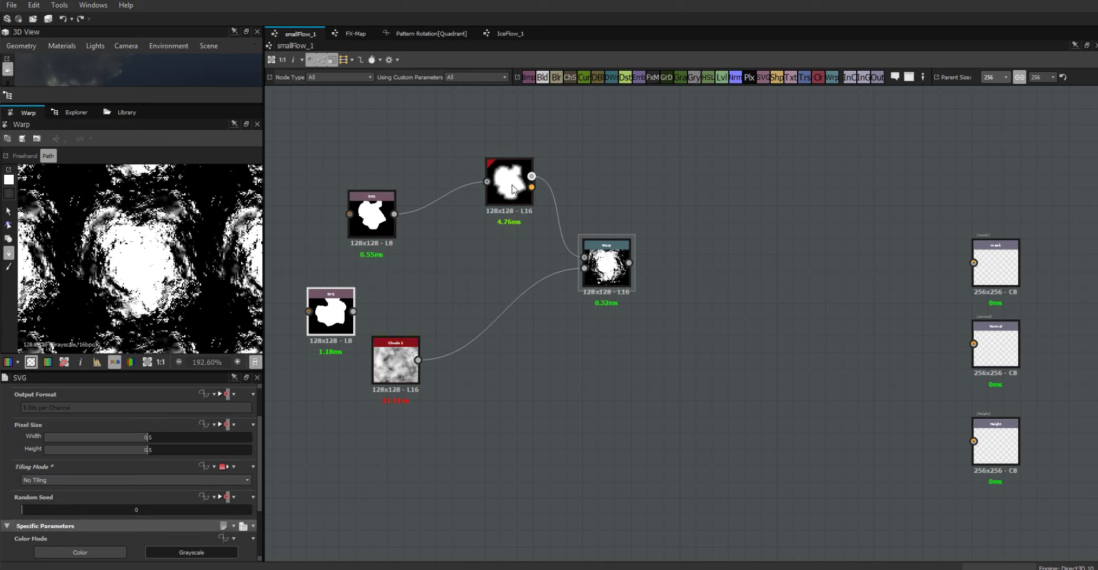
pyautogui.hotkey('ctrl', 'z')
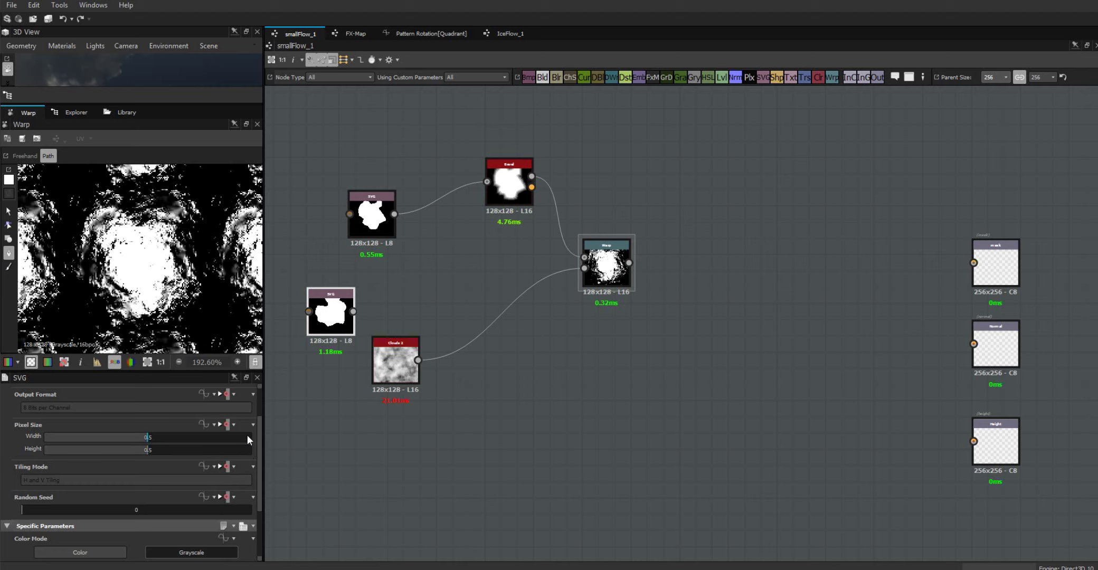
# - Set the lower SVG node's tiling mode to absolute No Tiling and move the node back down below the graph
pyautogui.click(227, 468)
pyautogui.click(235, 512)
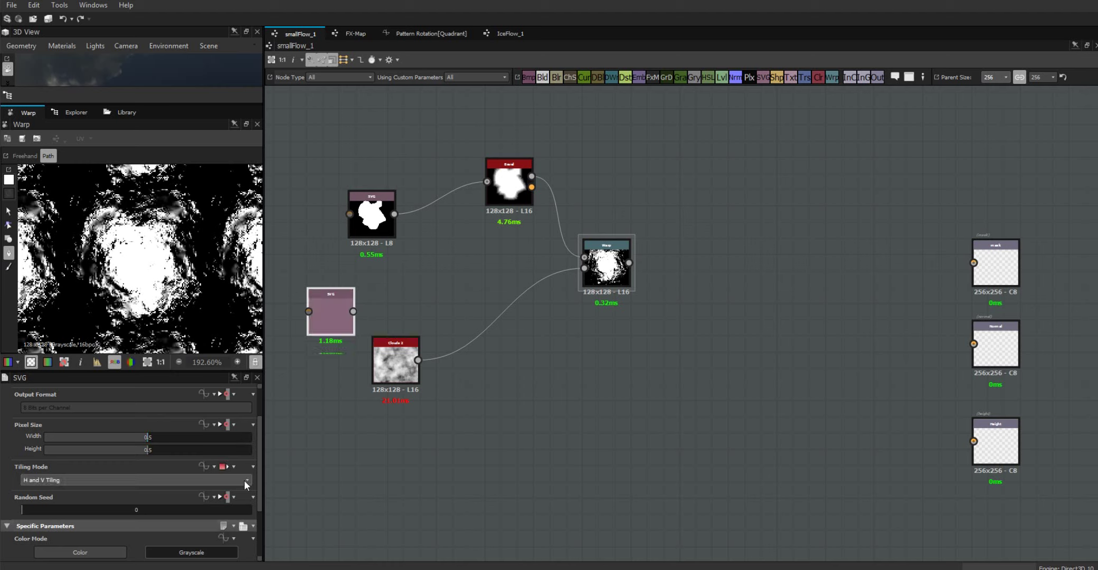
pyautogui.click(243, 481)
pyautogui.click(201, 496)
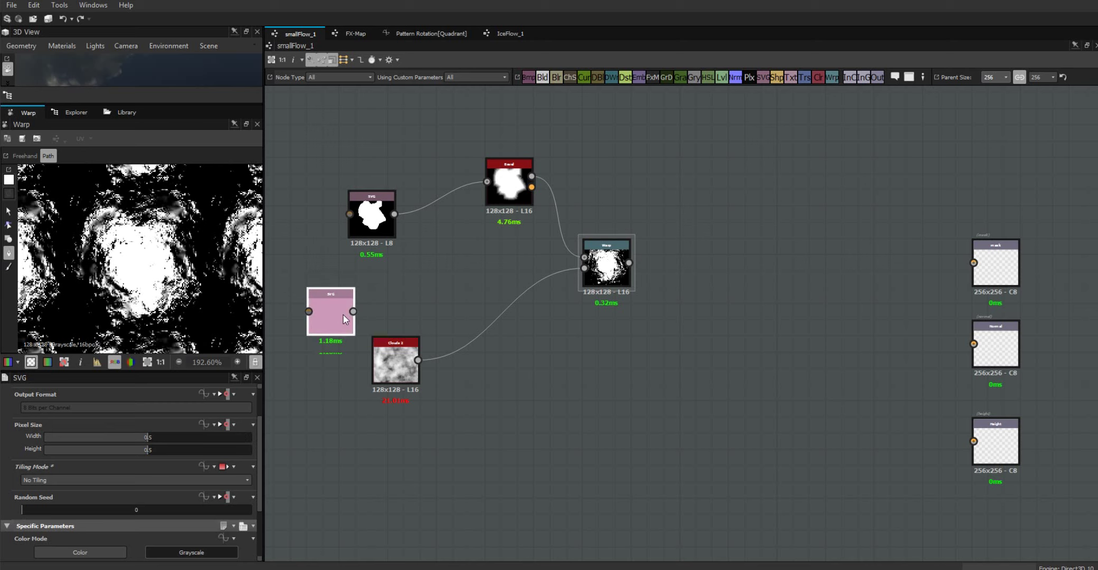
pyautogui.moveTo(333, 314); pyautogui.dragTo(338, 564)
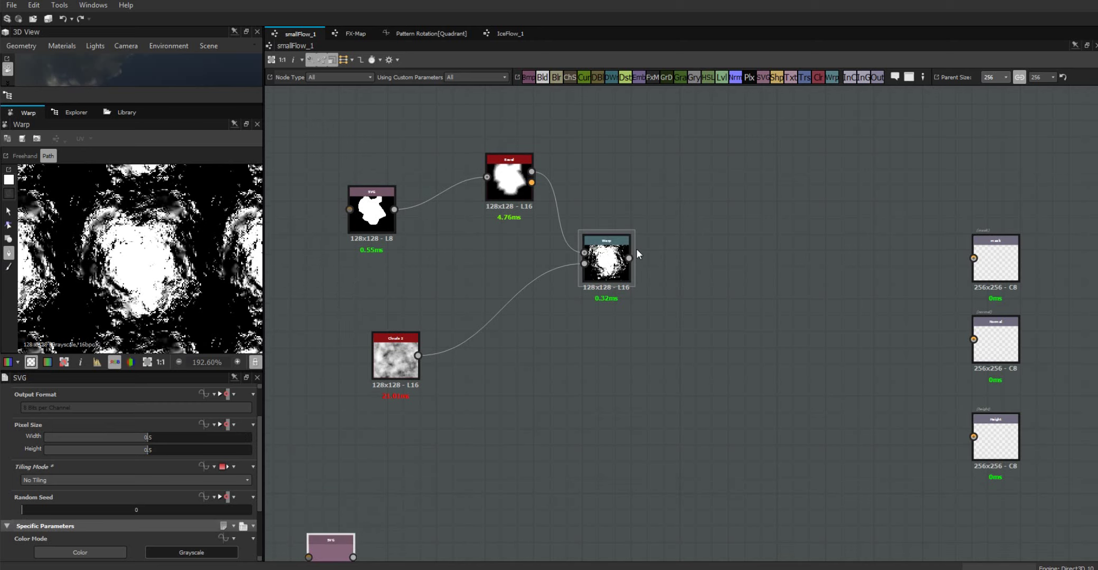
# - Add a Blend node beyond the Warp node and connect Bevel to its first input and Warp to its second
pyautogui.click(606, 264)
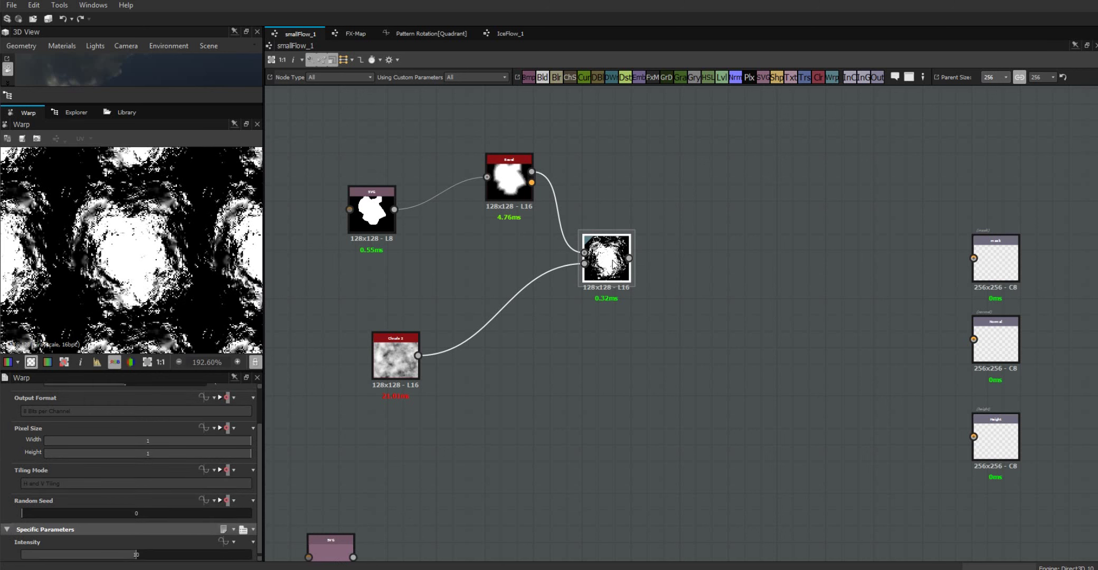
pyautogui.moveTo(613, 264); pyautogui.dragTo(612, 276)
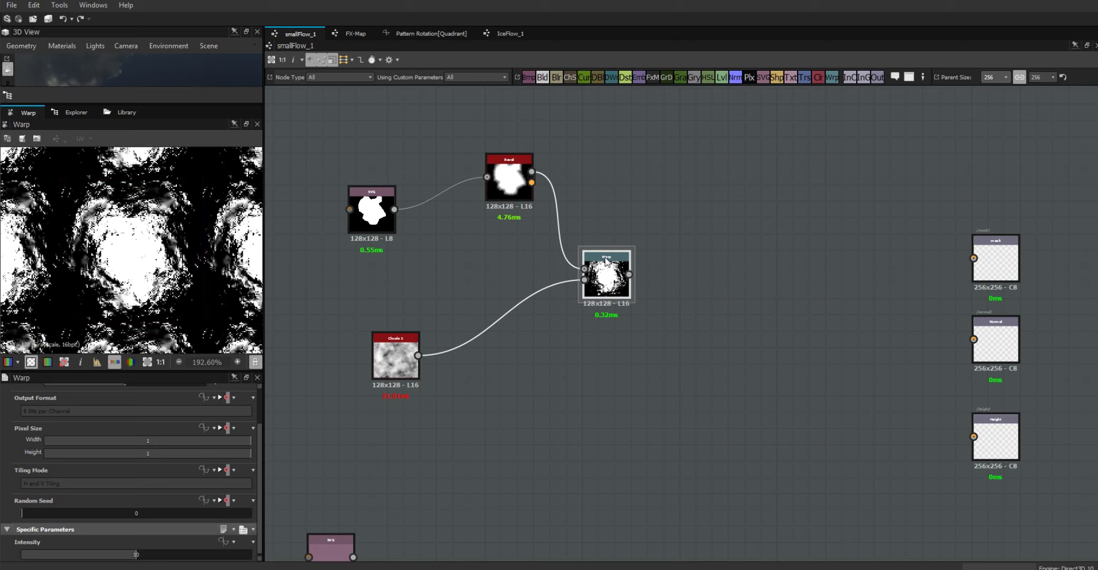
pyautogui.moveTo(620, 279); pyautogui.dragTo(606, 260)
pyautogui.moveTo(542, 77); pyautogui.dragTo(562, 102)
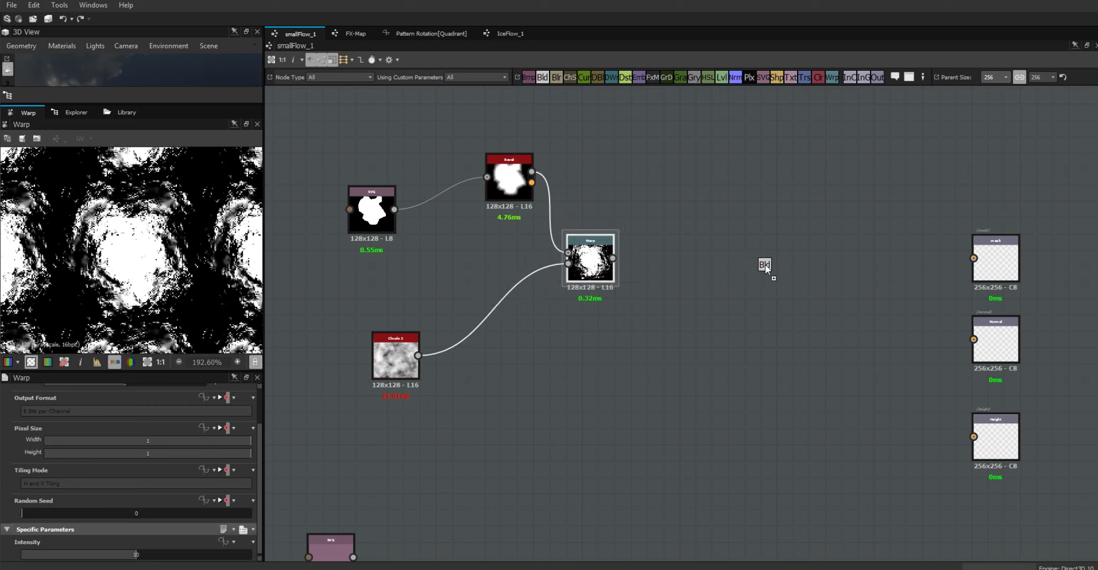
pyautogui.moveTo(766, 263); pyautogui.dragTo(766, 264)
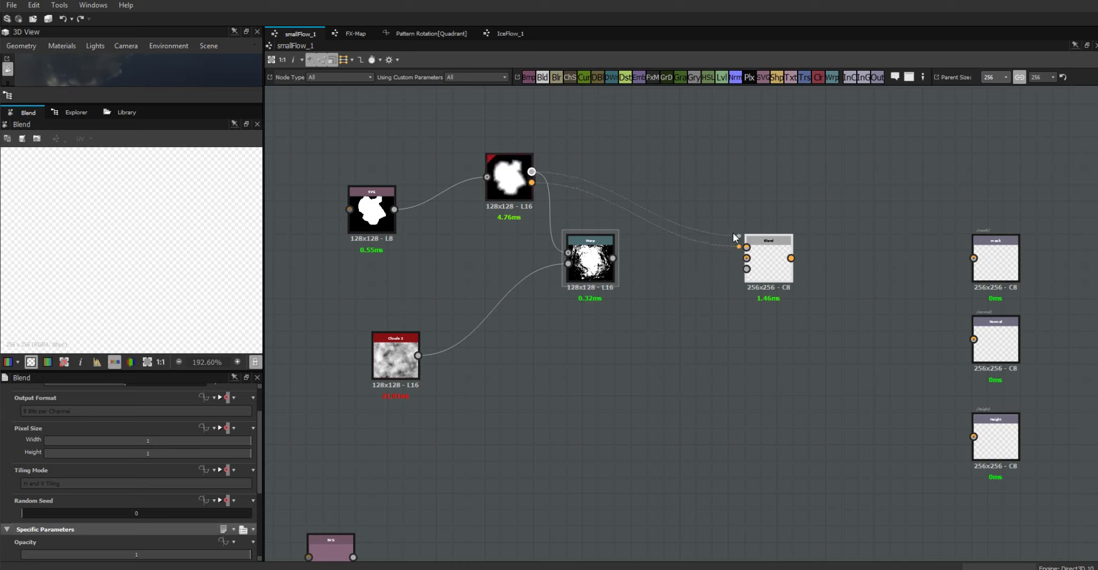
pyautogui.moveTo(734, 237); pyautogui.dragTo(736, 241)
pyautogui.moveTo(555, 179); pyautogui.dragTo(533, 171)
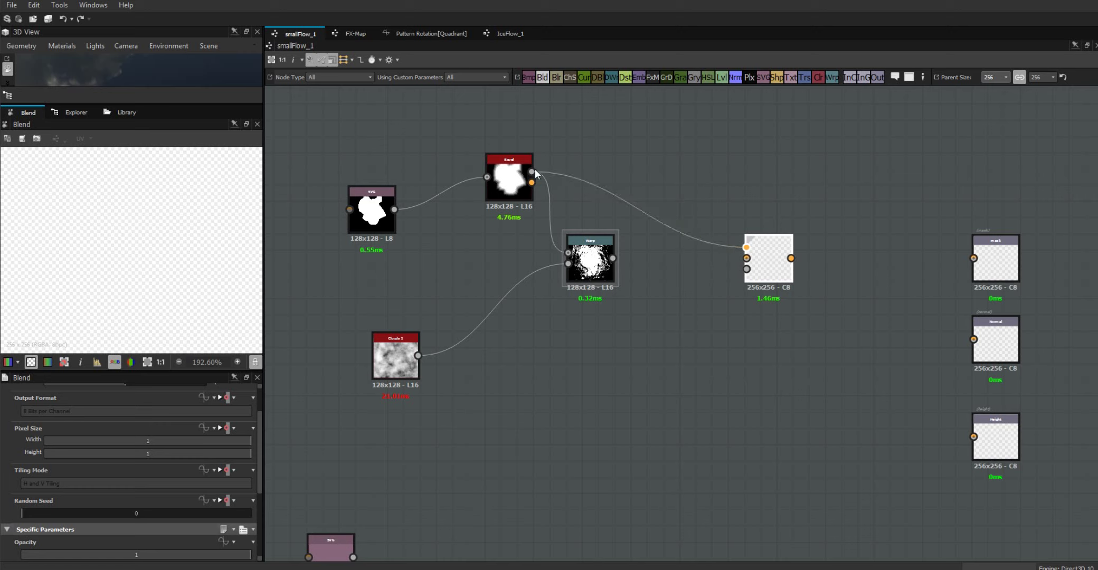
pyautogui.moveTo(613, 256); pyautogui.dragTo(746, 258)
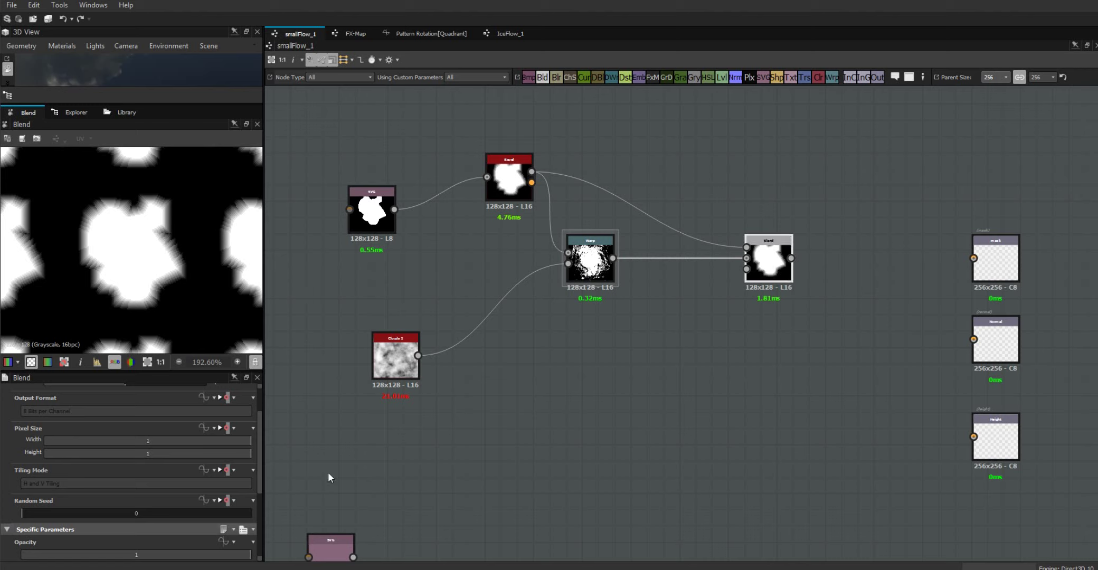
# - Set the Blend node's blending mode to Max (Lighten) and arrange the Bevel node above the Warp node
pyautogui.moveTo(258, 431); pyautogui.dragTo(258, 476)
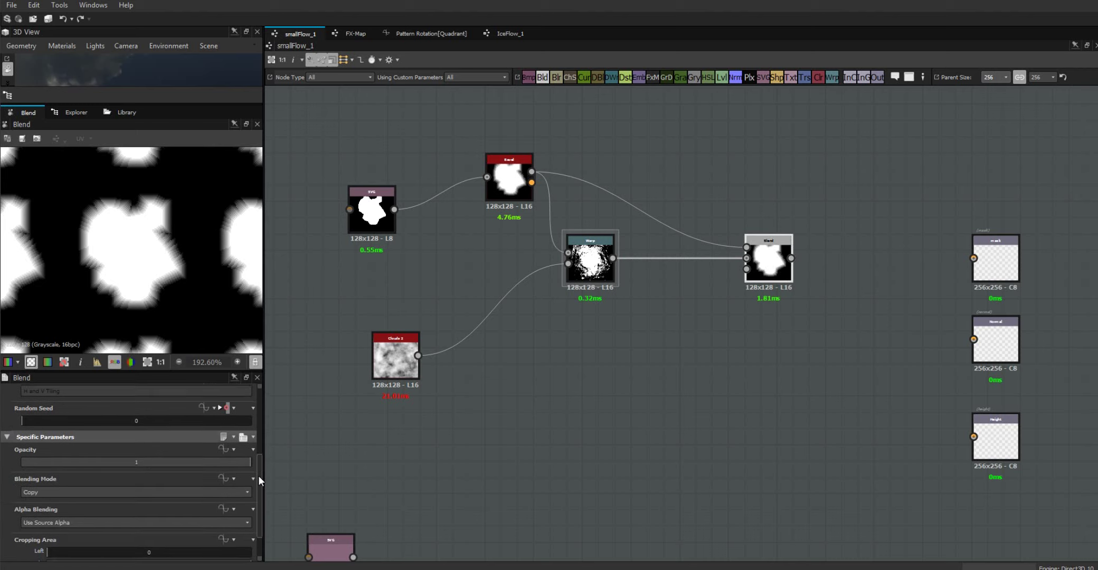
pyautogui.click(144, 488)
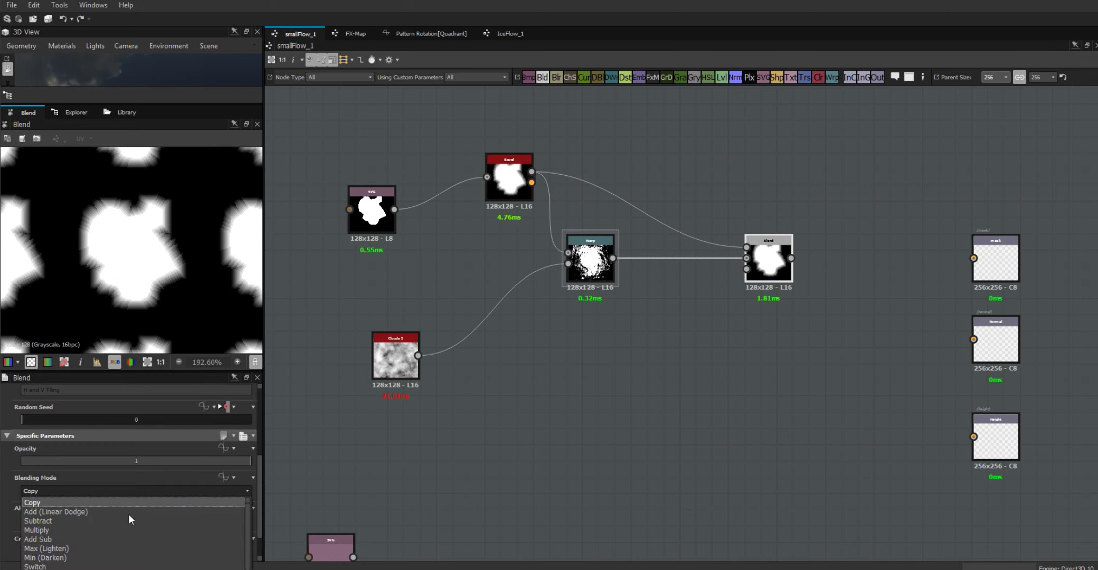
pyautogui.click(126, 548)
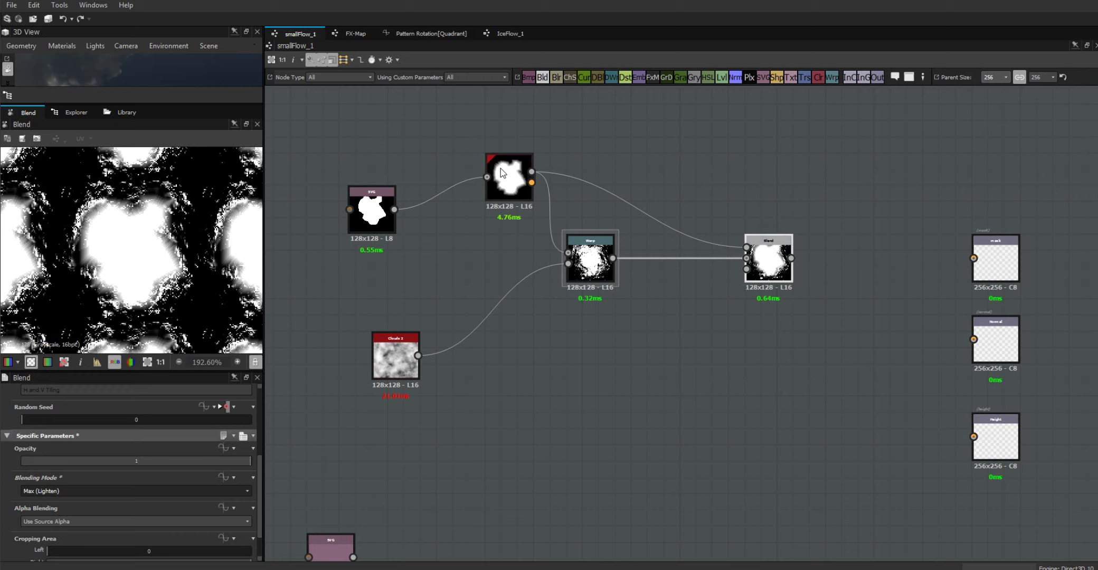
pyautogui.moveTo(500, 168); pyautogui.dragTo(598, 136)
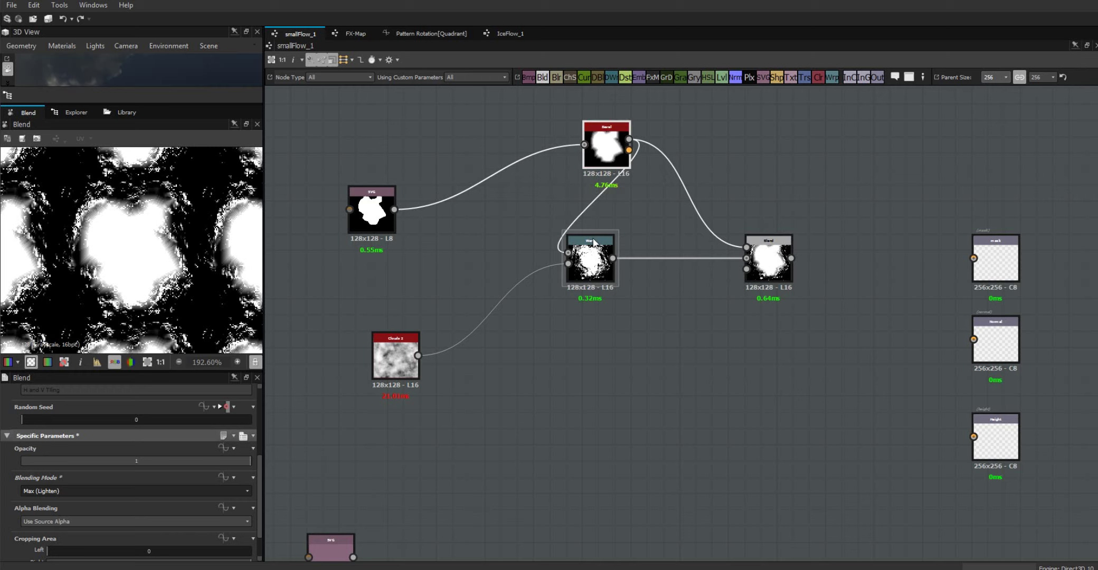
pyautogui.moveTo(601, 260); pyautogui.dragTo(585, 252)
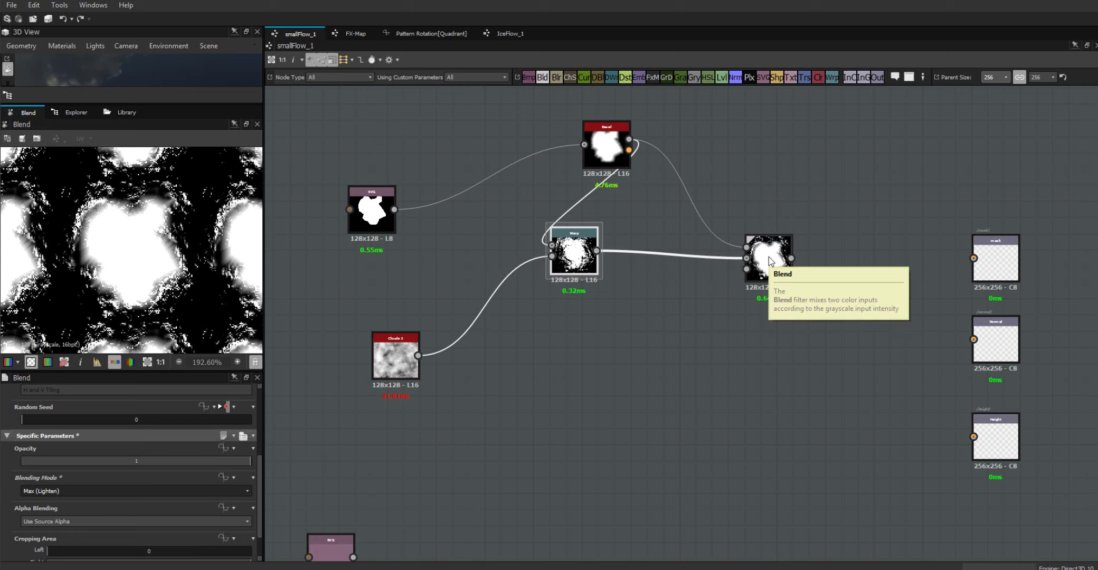
# - Add a Levels node below the Warp-to-Blend link, feed it from Bevel's first output, and connect it to Blend's third input
pyautogui.scroll(1, 767, 259)
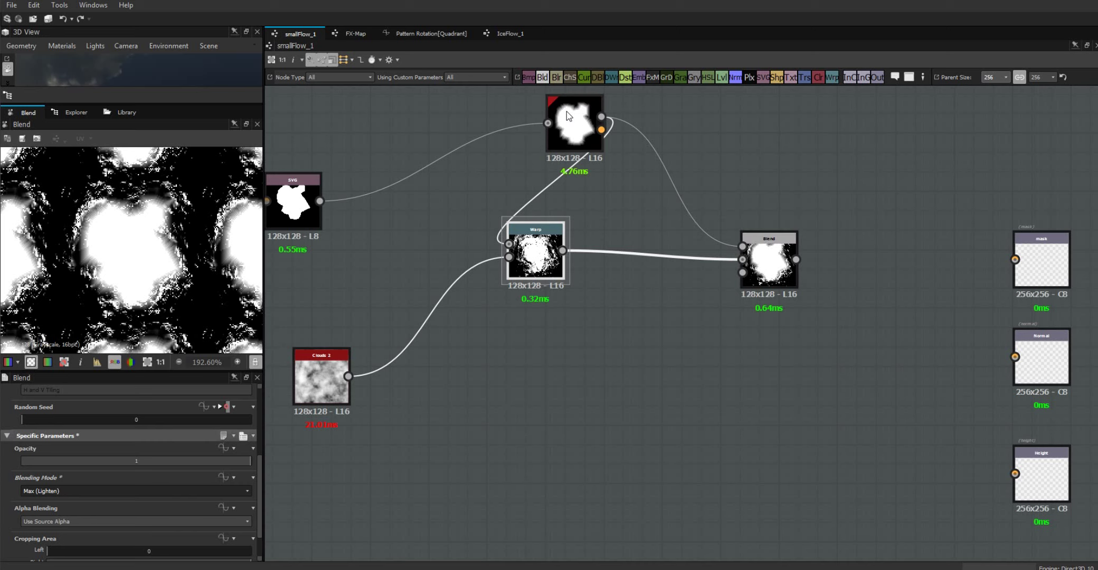
pyautogui.scroll(2, 570, 122)
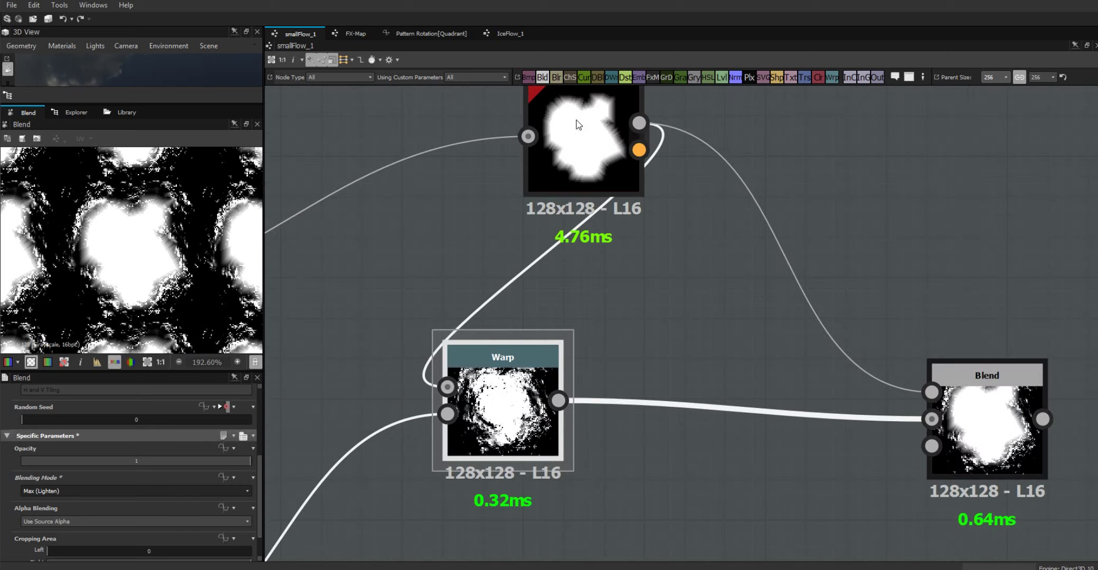
pyautogui.moveTo(614, 243); pyautogui.dragTo(901, 237, button='middle')
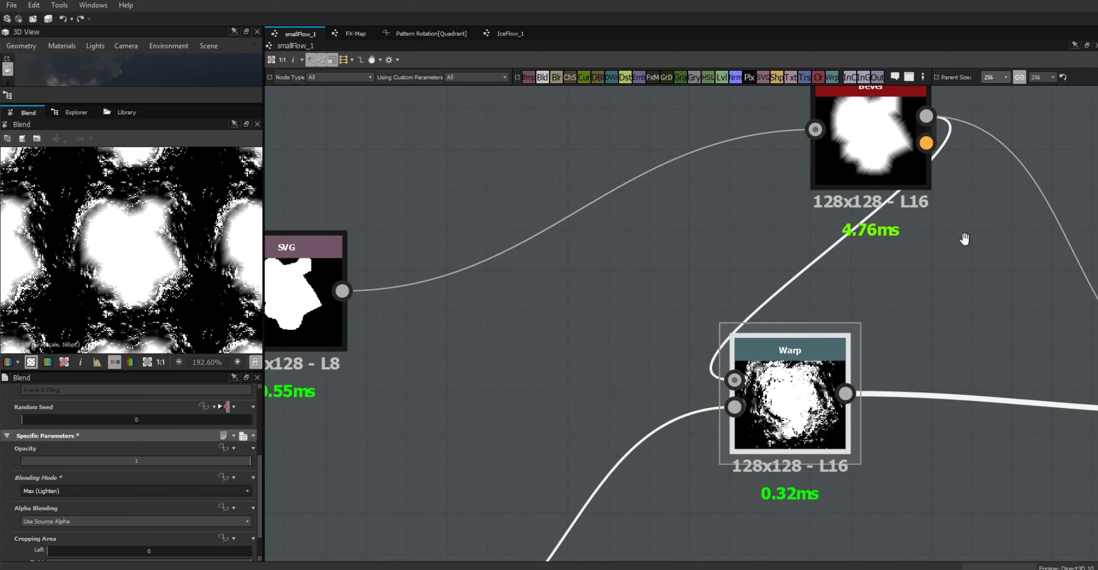
pyautogui.moveTo(860, 256); pyautogui.dragTo(697, 198, button='middle')
pyautogui.scroll(-4, 688, 215)
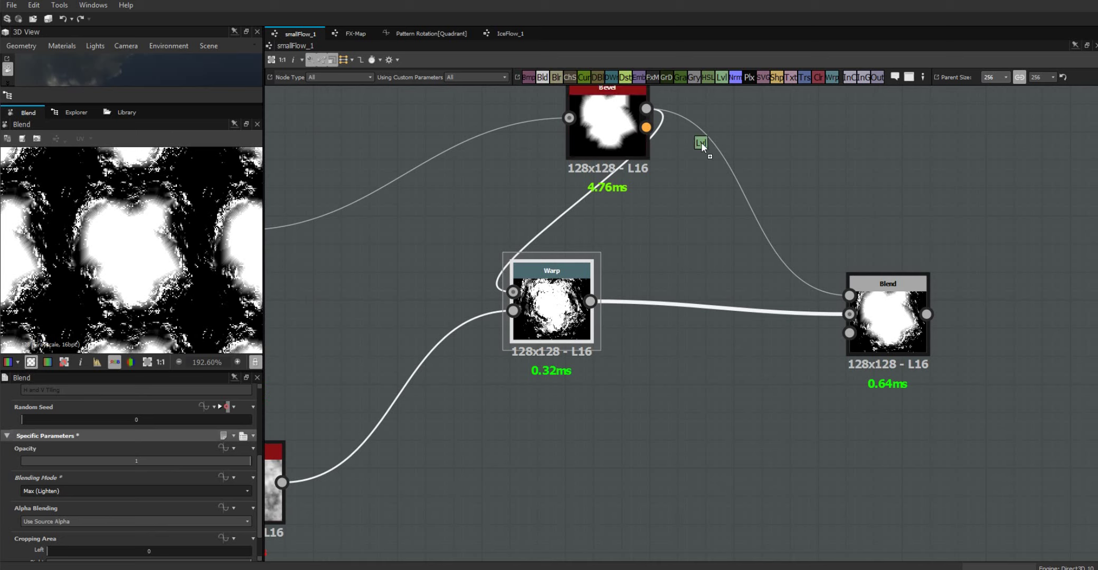
pyautogui.moveTo(721, 409); pyautogui.dragTo(722, 409)
pyautogui.moveTo(666, 195); pyautogui.dragTo(682, 398)
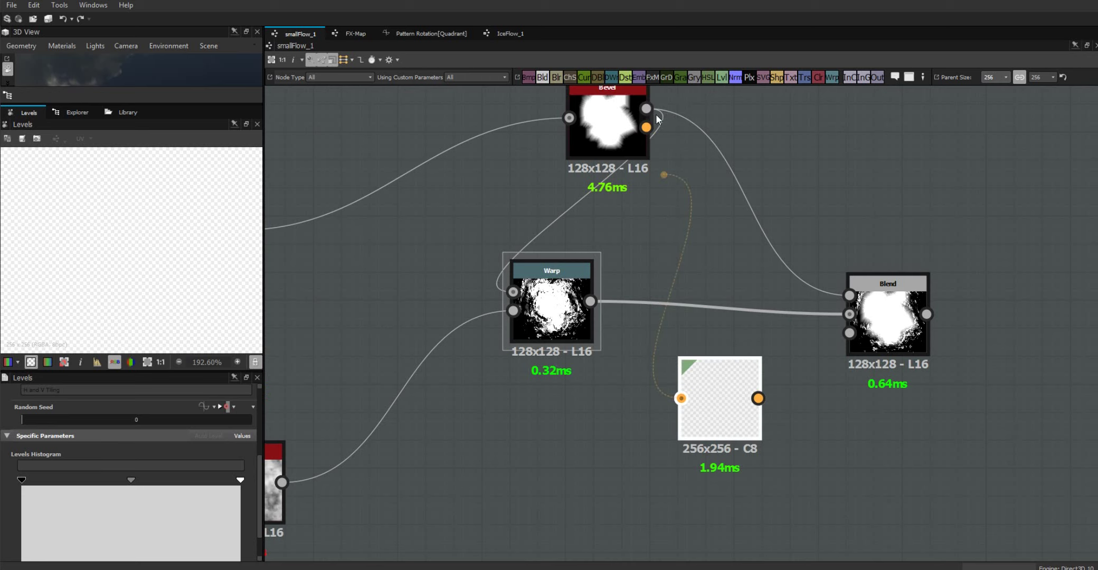
pyautogui.moveTo(656, 114); pyautogui.dragTo(650, 110)
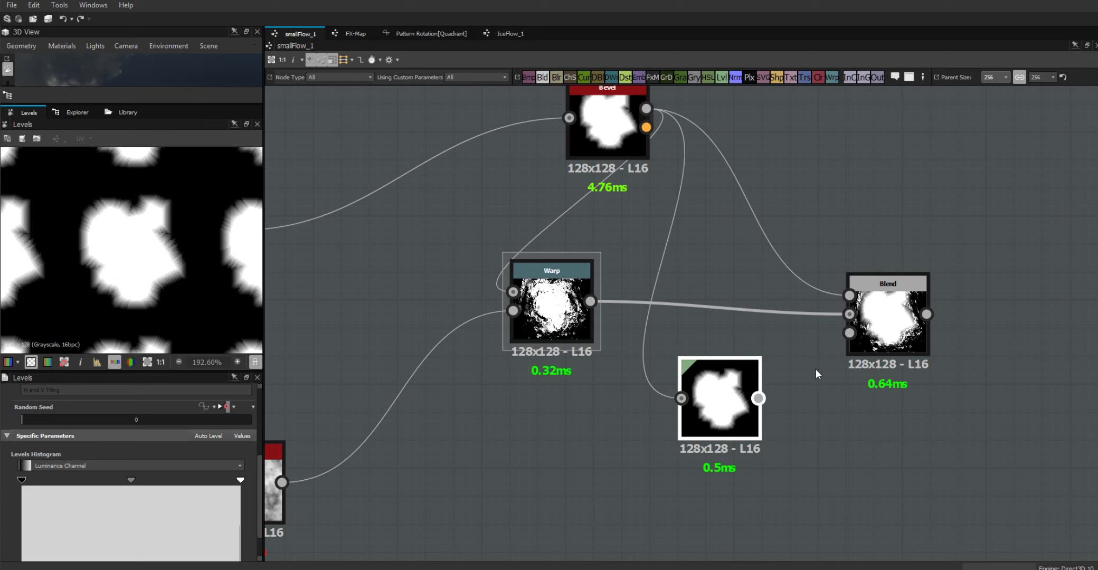
pyautogui.moveTo(816, 370); pyautogui.dragTo(848, 335)
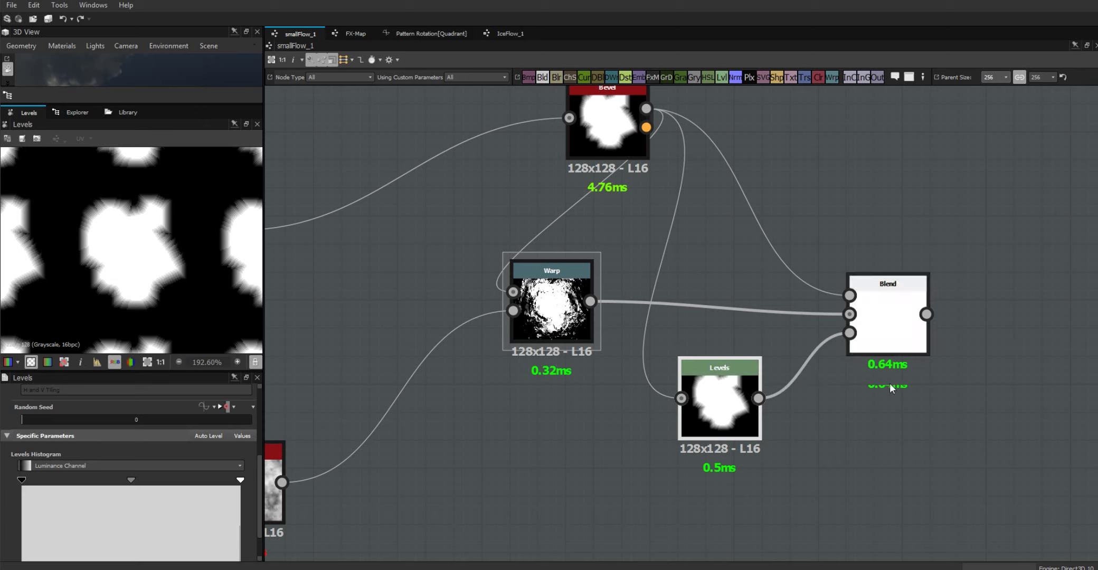
# - Show the Blend result in the 2D preview, then lower the Levels node's input white point and shift its midtone toward black
pyautogui.click(891, 323)
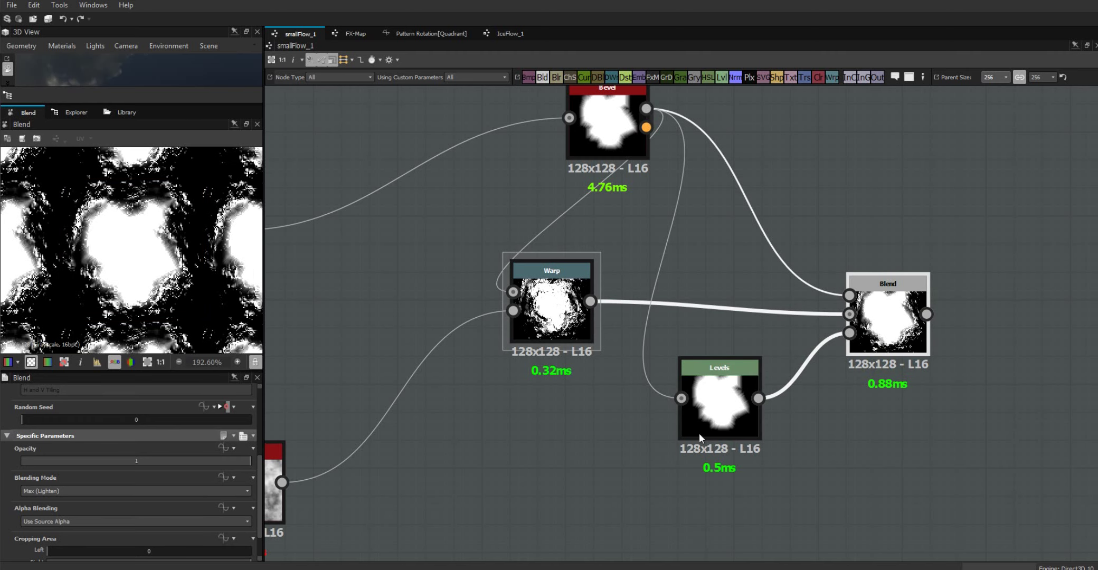
pyautogui.scroll(2, 143, 249)
pyautogui.click(722, 406)
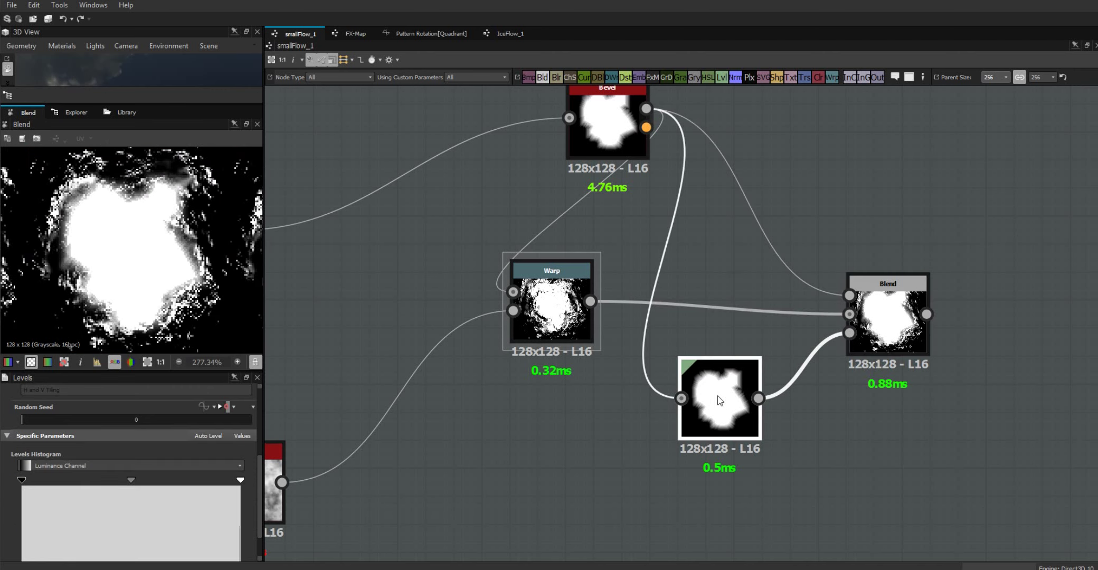
pyautogui.doubleClick(721, 397)
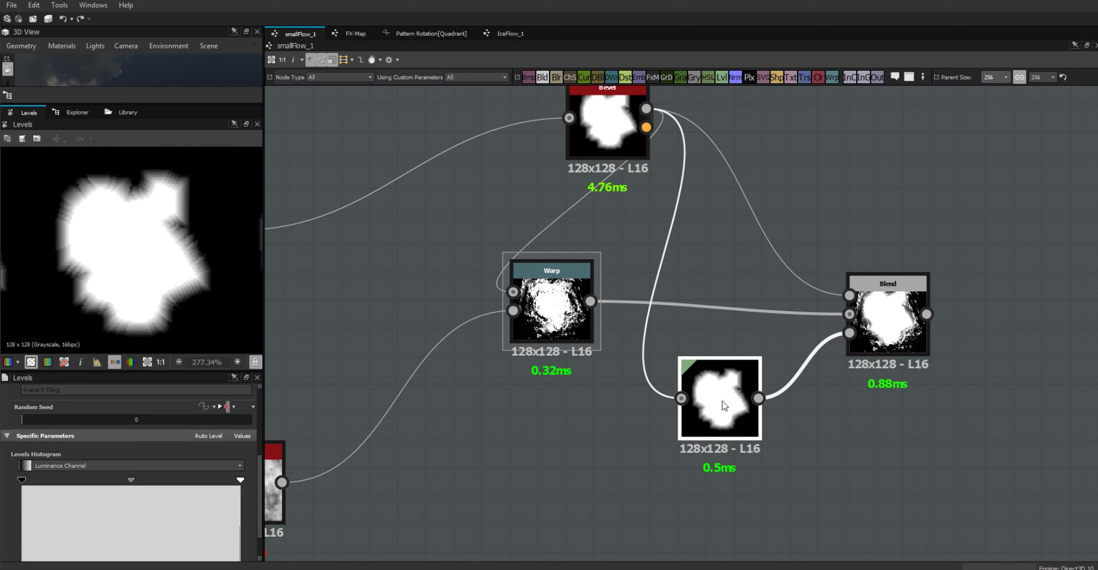
pyautogui.click(852, 363)
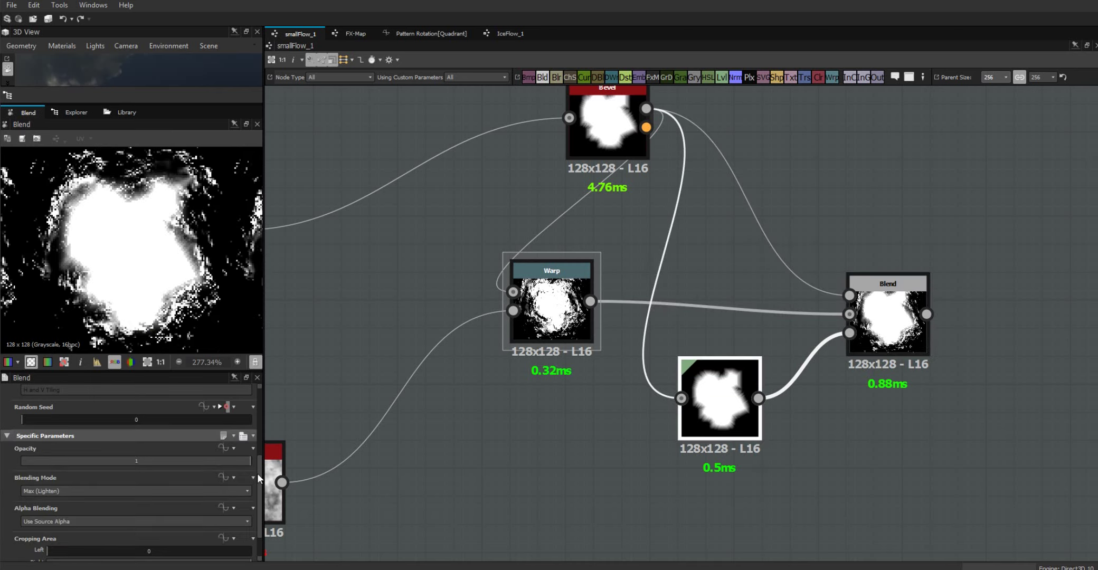
pyautogui.scroll(-3, 262, 507)
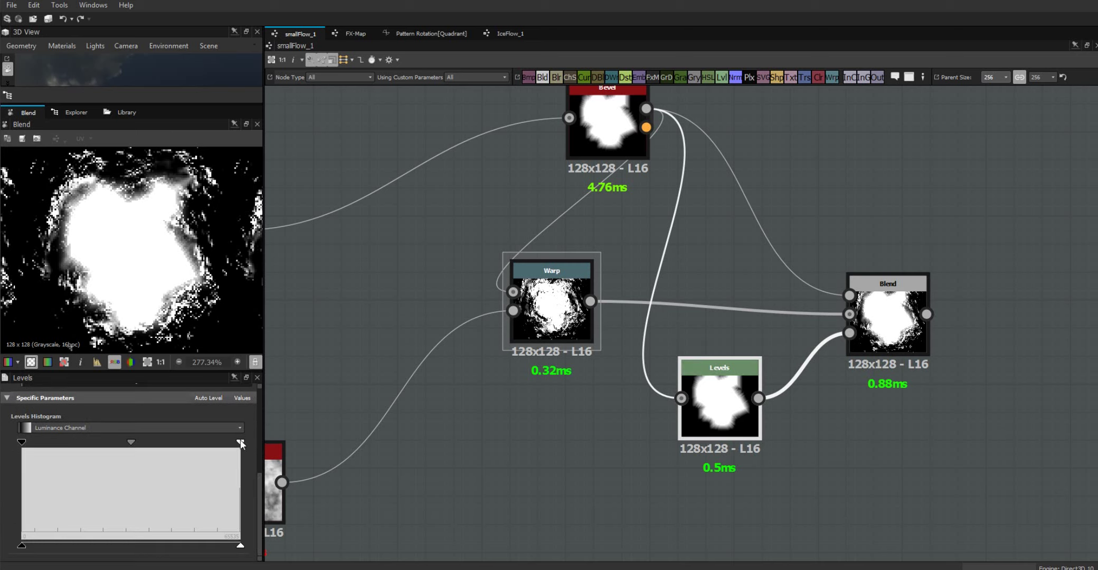
pyautogui.moveTo(241, 443); pyautogui.dragTo(219, 448)
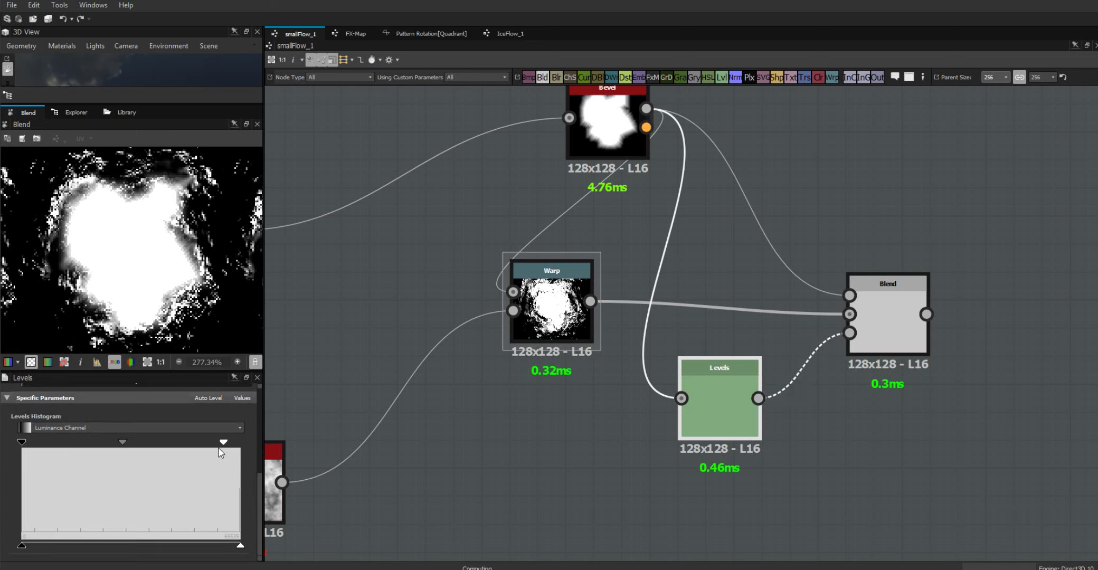
pyautogui.moveTo(215, 450); pyautogui.dragTo(203, 451)
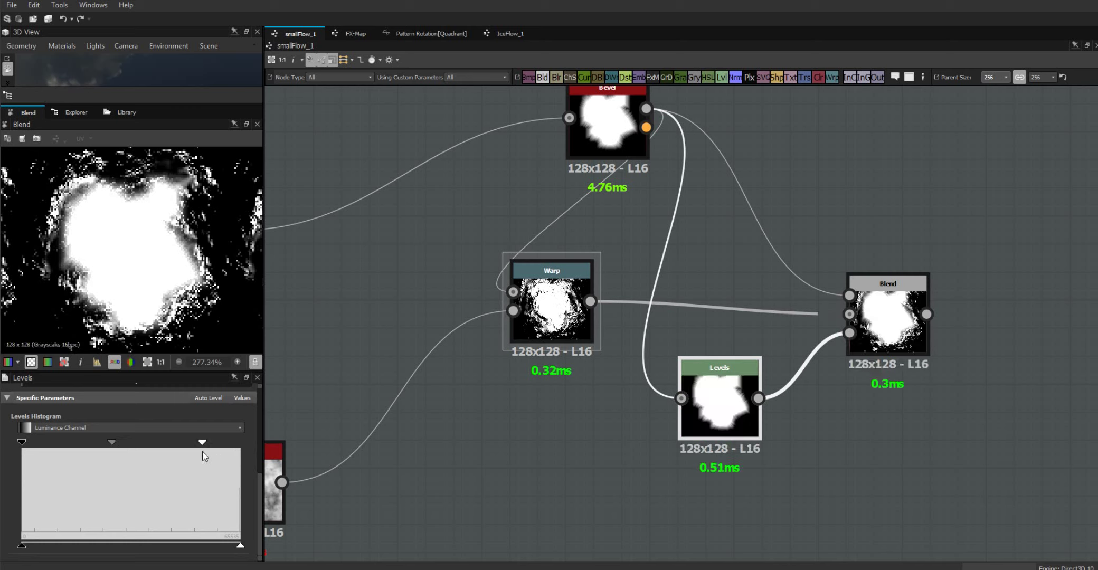
pyautogui.moveTo(112, 448); pyautogui.dragTo(88, 450)
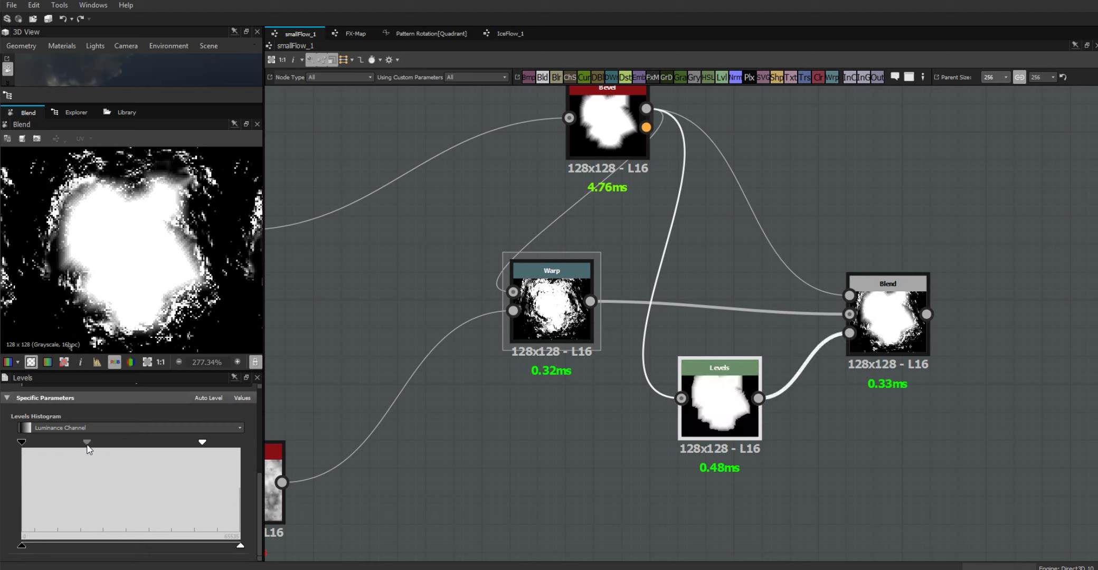
# - Lower the Levels node's input white point to below the middle of the histogram, then preview its output and the Blend result
pyautogui.moveTo(87, 449); pyautogui.dragTo(84, 450)
pyautogui.moveTo(202, 445); pyautogui.dragTo(104, 448)
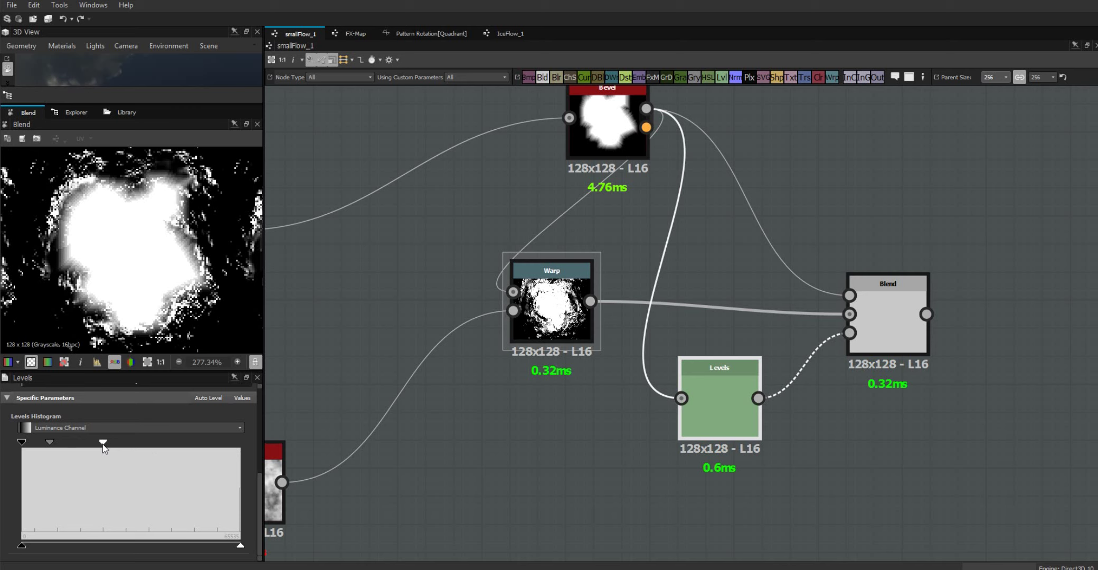
pyautogui.doubleClick(698, 392)
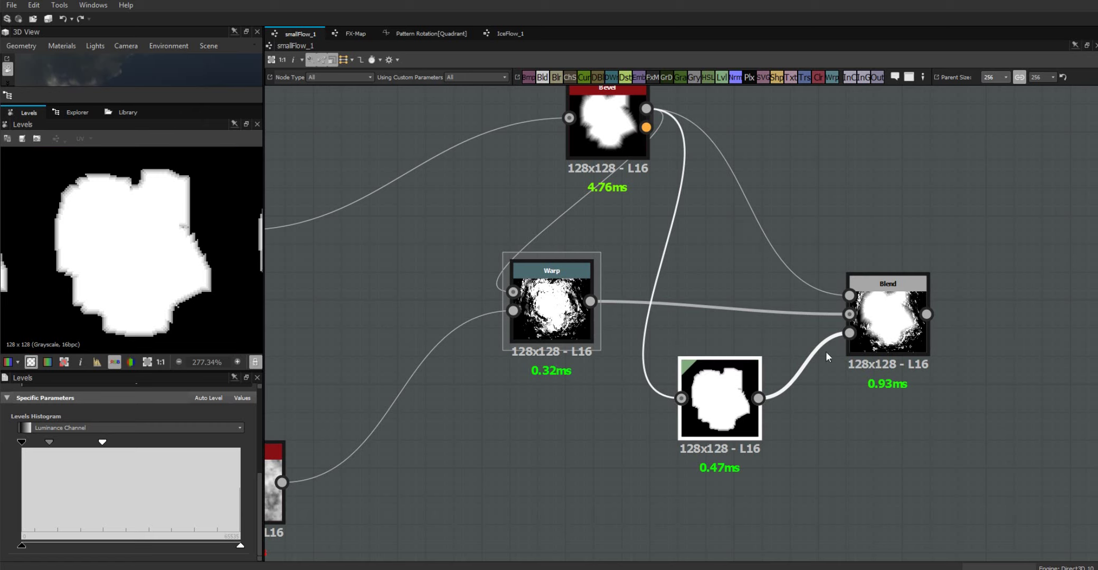
pyautogui.click(893, 328)
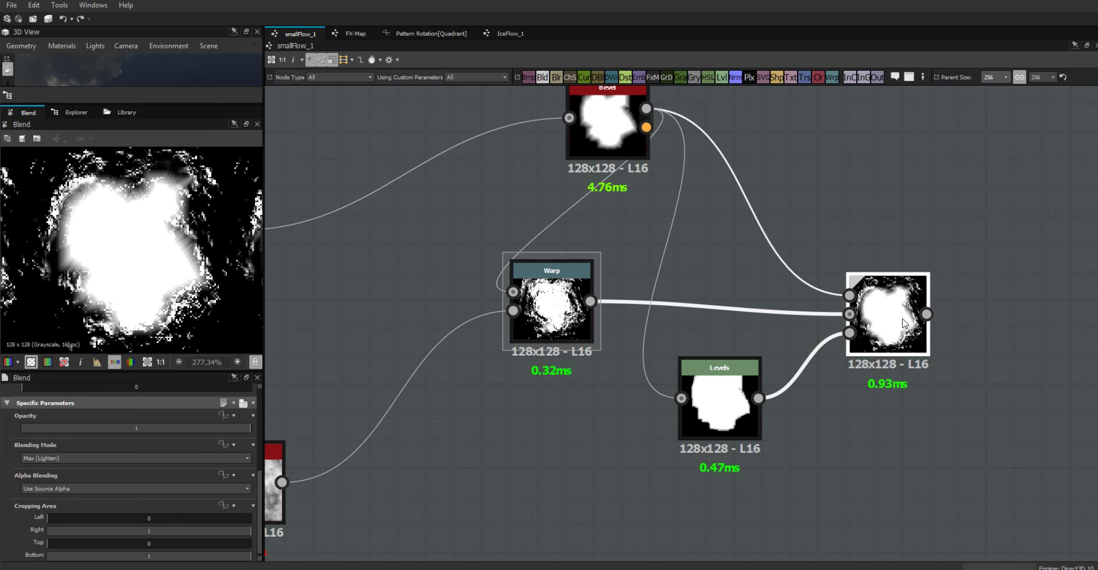
pyautogui.scroll(-1, 904, 323)
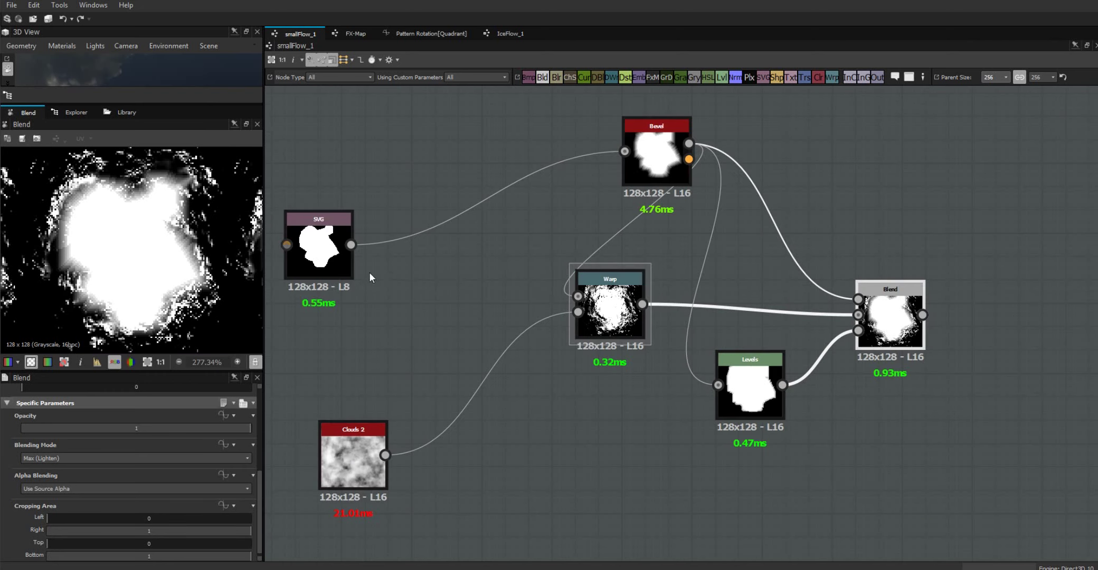
# - Show the SVG node's floe shape in the 2D preview with its vector editing tools available
pyautogui.click(321, 253)
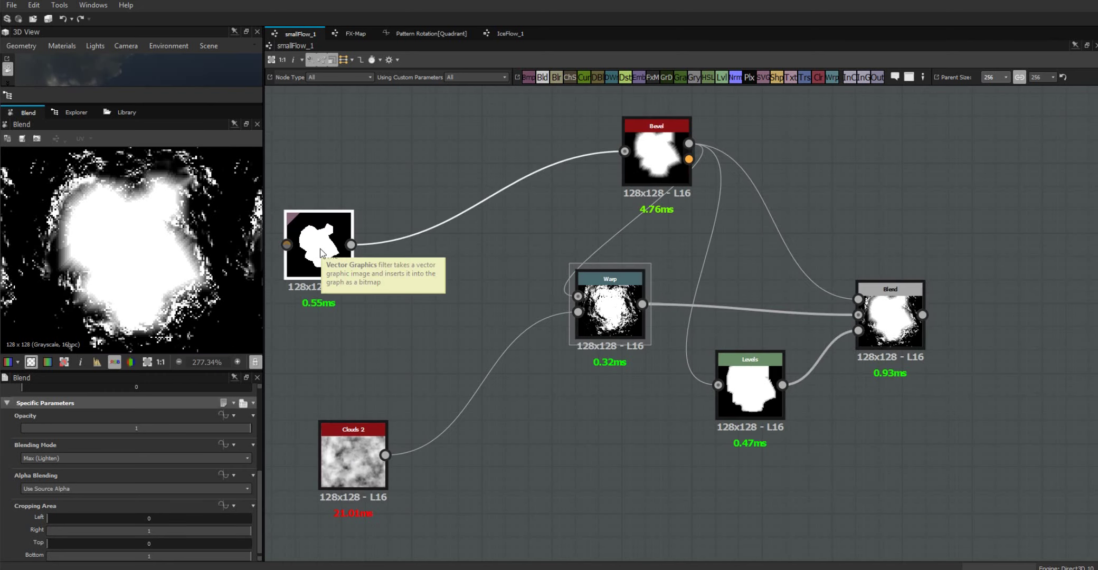
pyautogui.doubleClick(321, 254)
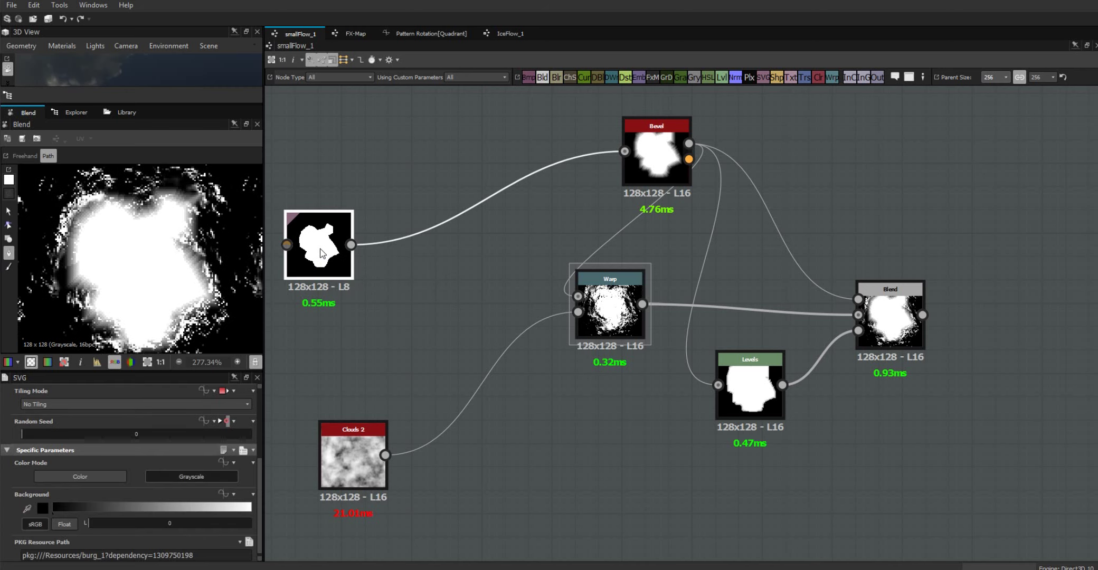
pyautogui.click(9, 213)
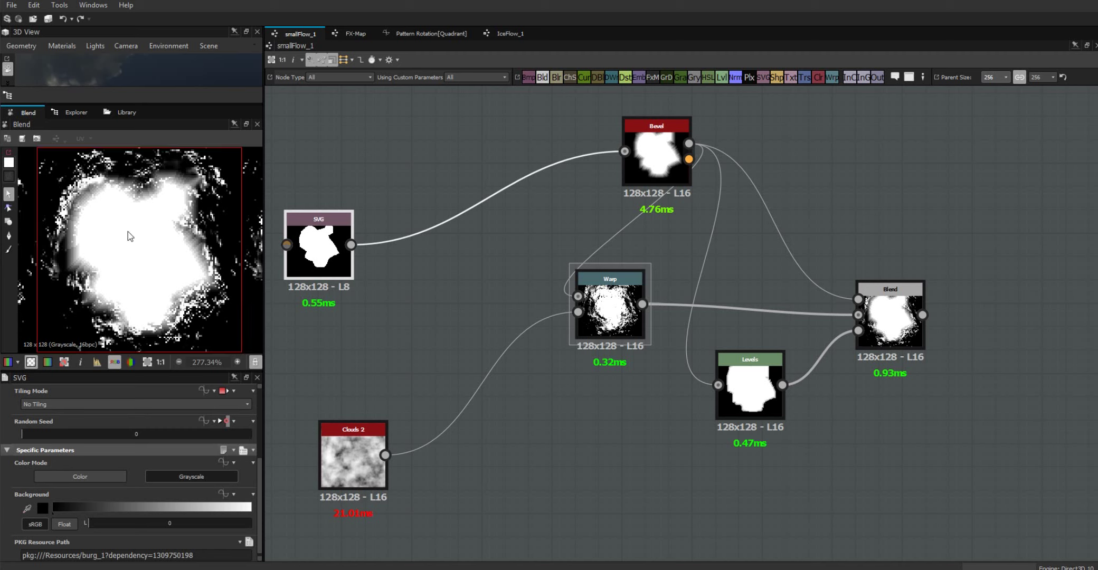
pyautogui.click(331, 259)
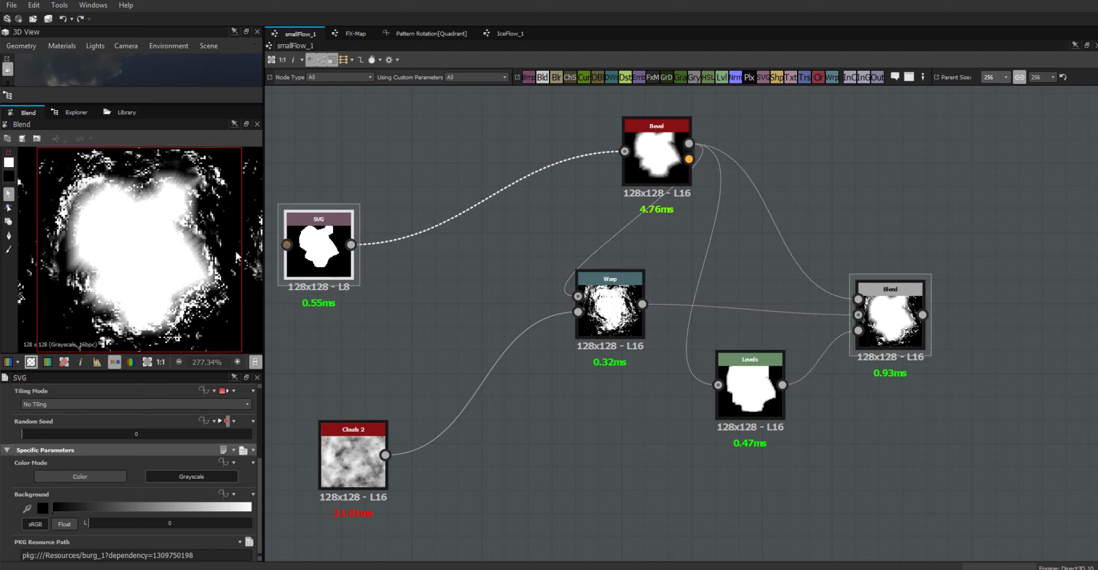
pyautogui.doubleClick(332, 259)
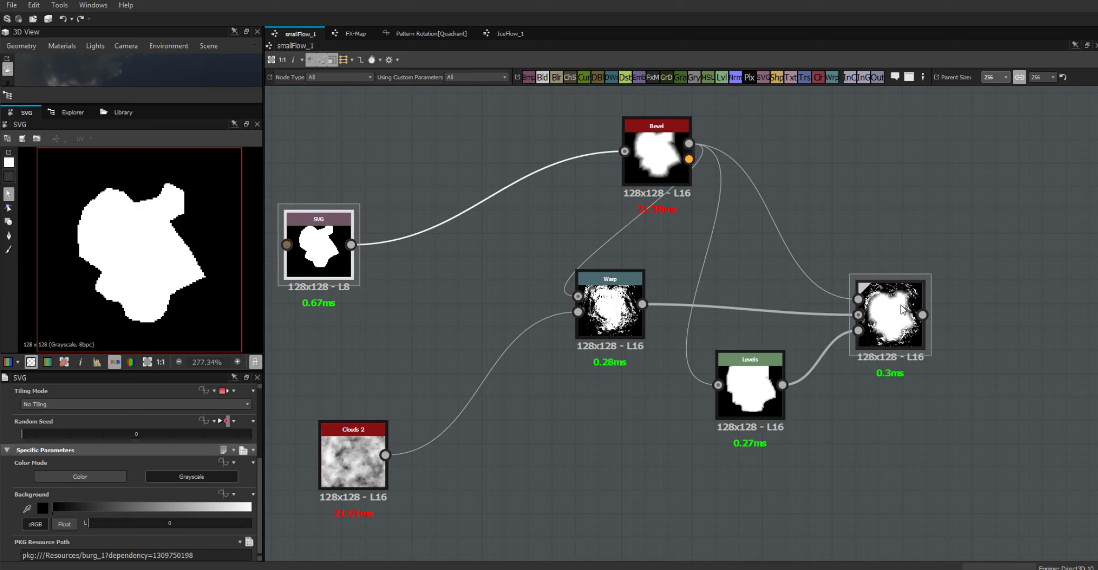
# - Select the floe shape in the SVG node, scale it down uniformly, and move it back to the centre of the canvas
pyautogui.click(323, 258)
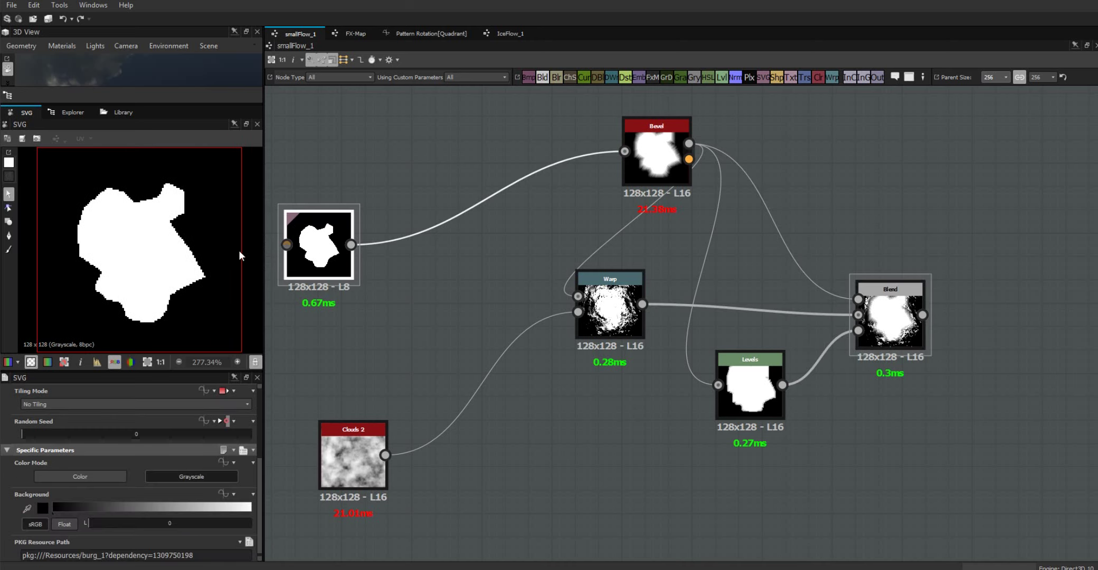
pyautogui.click(8, 195)
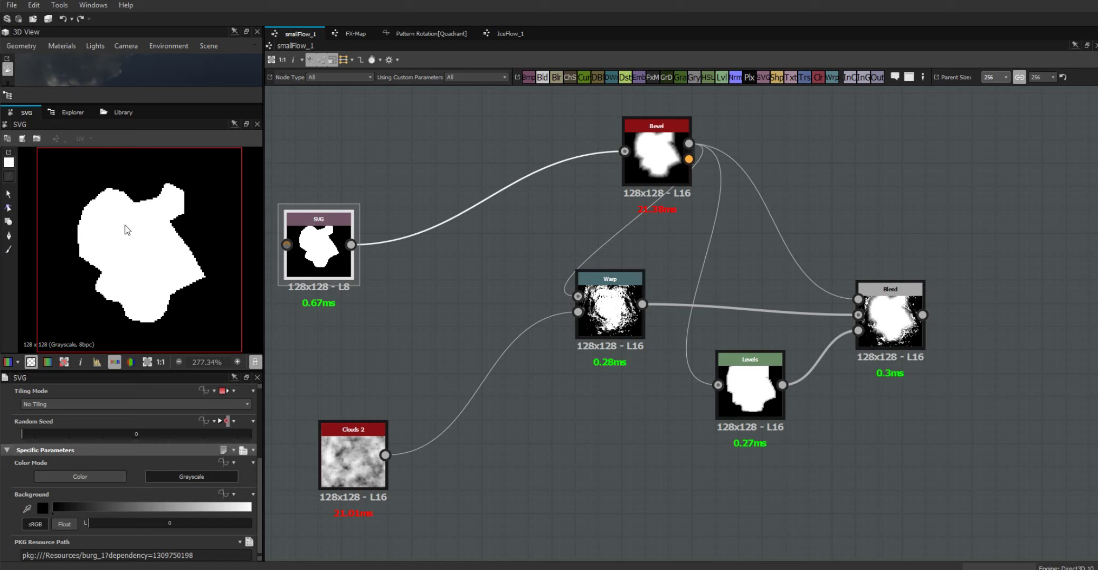
pyautogui.click(140, 267)
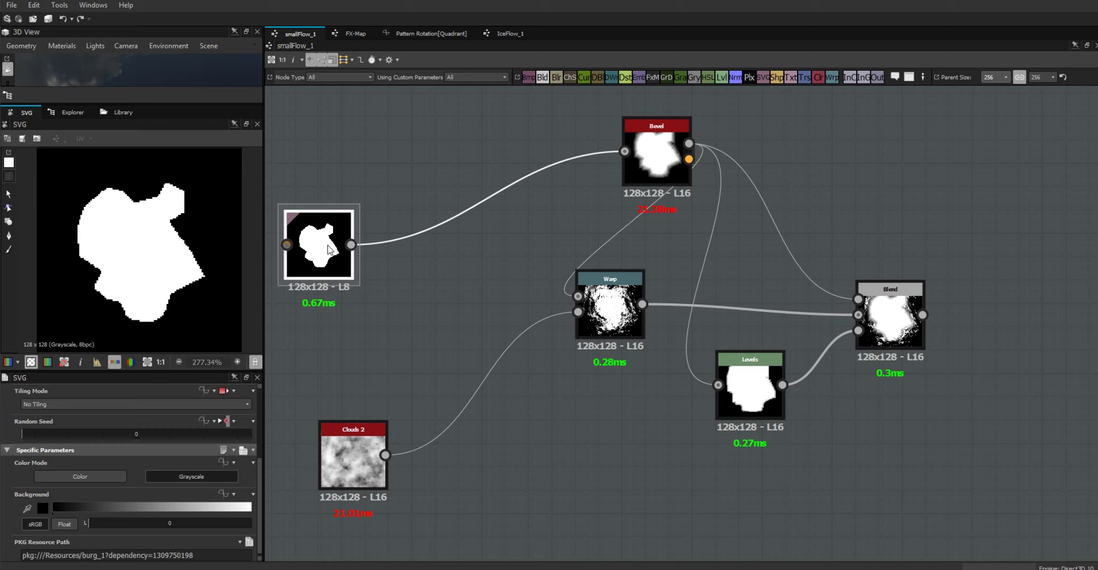
pyautogui.click(8, 194)
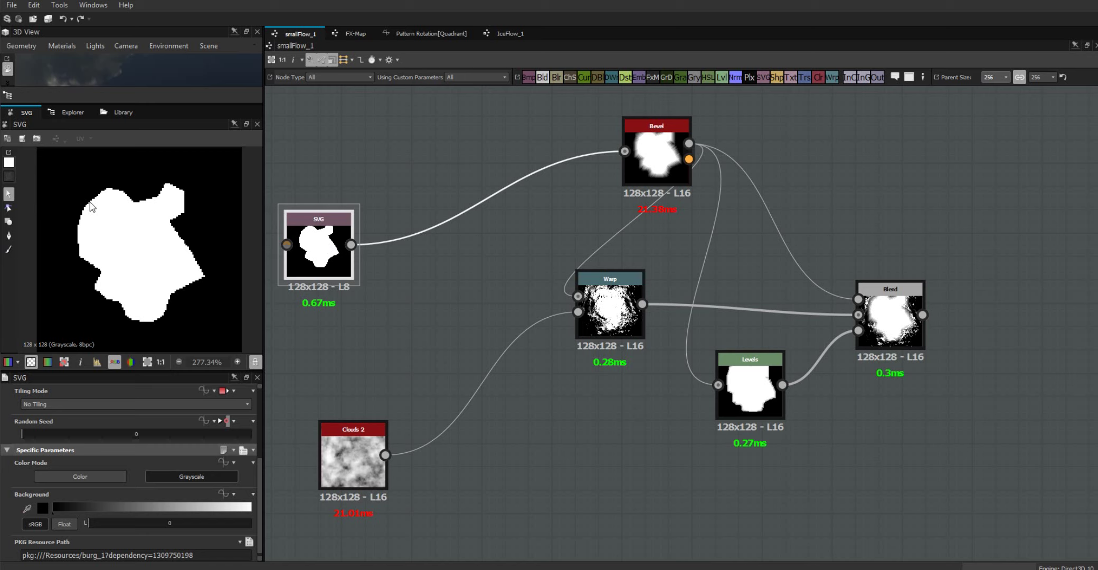
pyautogui.doubleClick(116, 234)
pyautogui.click(274, 170)
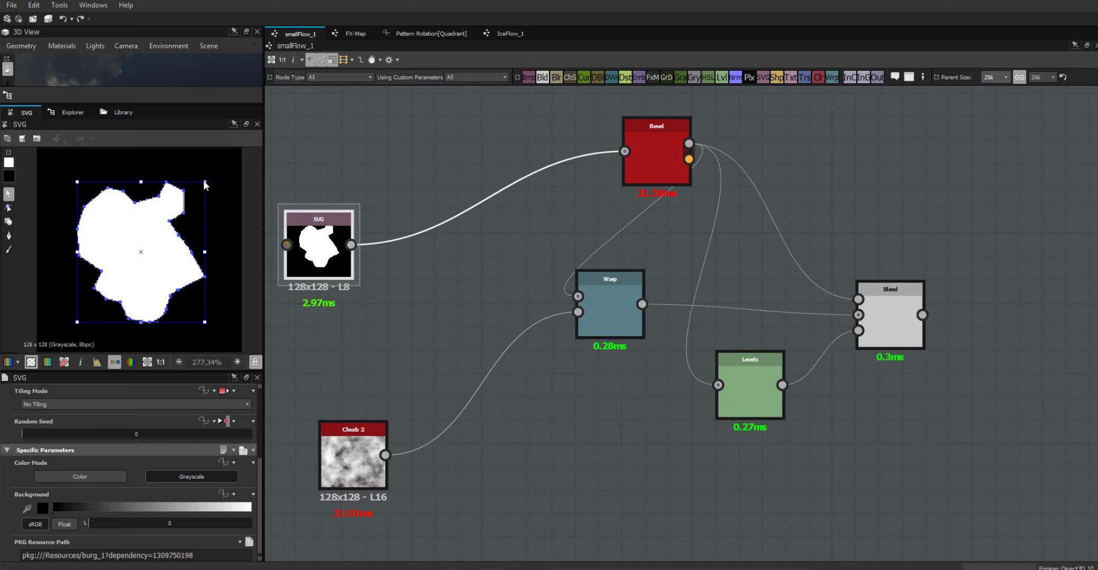
pyautogui.moveTo(206, 182); pyautogui.dragTo(176, 211)
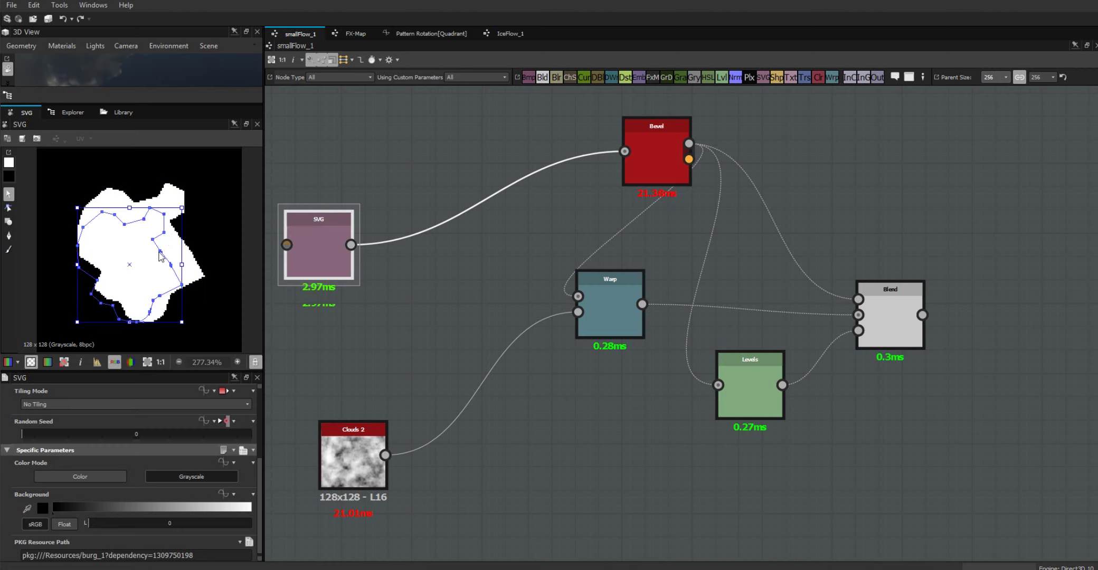
pyautogui.moveTo(144, 273); pyautogui.dragTo(159, 267)
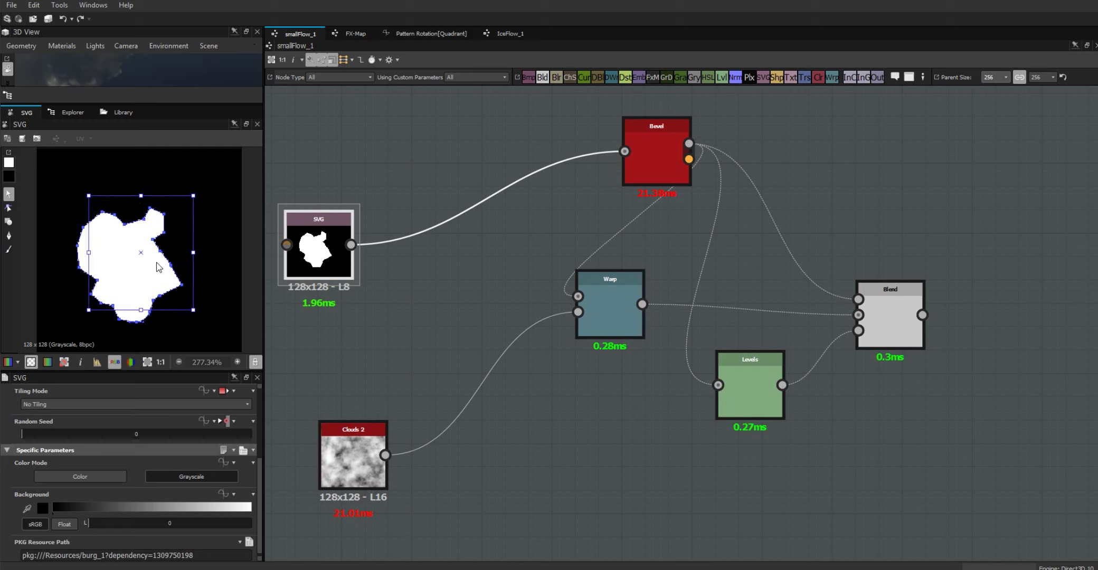
# - Show the Blend result enlarged in the 2D preview and move the Blend and Bevel nodes upward to make room between nodes
pyautogui.click(900, 322)
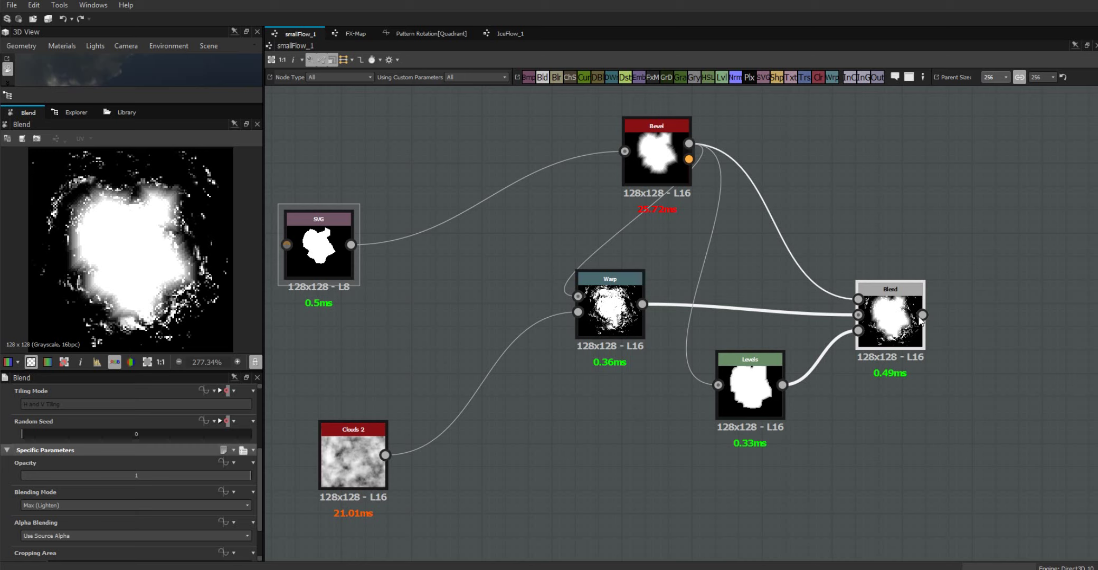
pyautogui.moveTo(892, 334); pyautogui.dragTo(926, 228)
pyautogui.scroll(3, 105, 235)
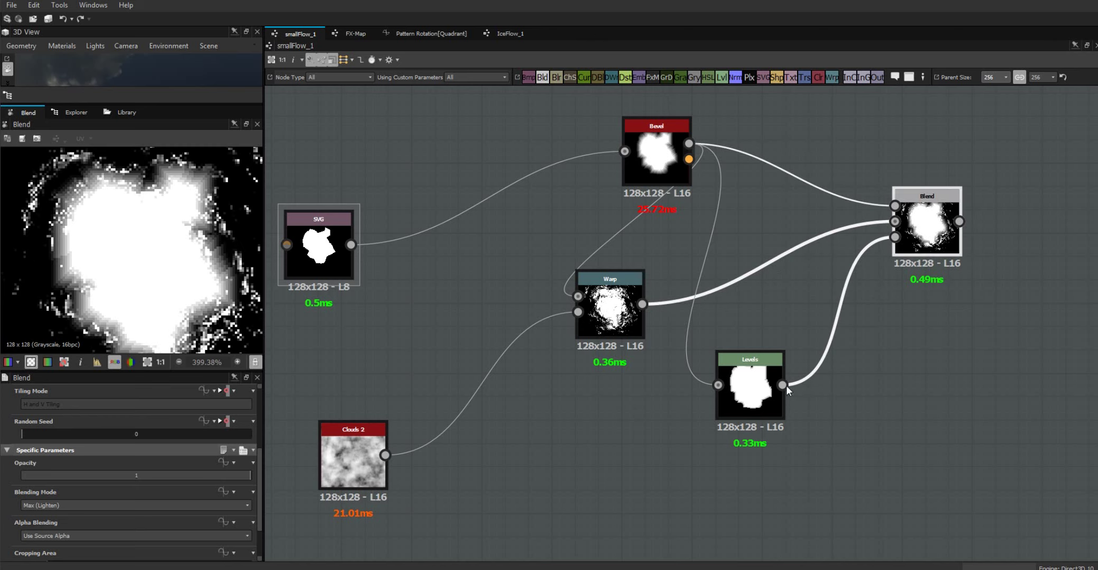
pyautogui.moveTo(645, 154); pyautogui.dragTo(646, 131)
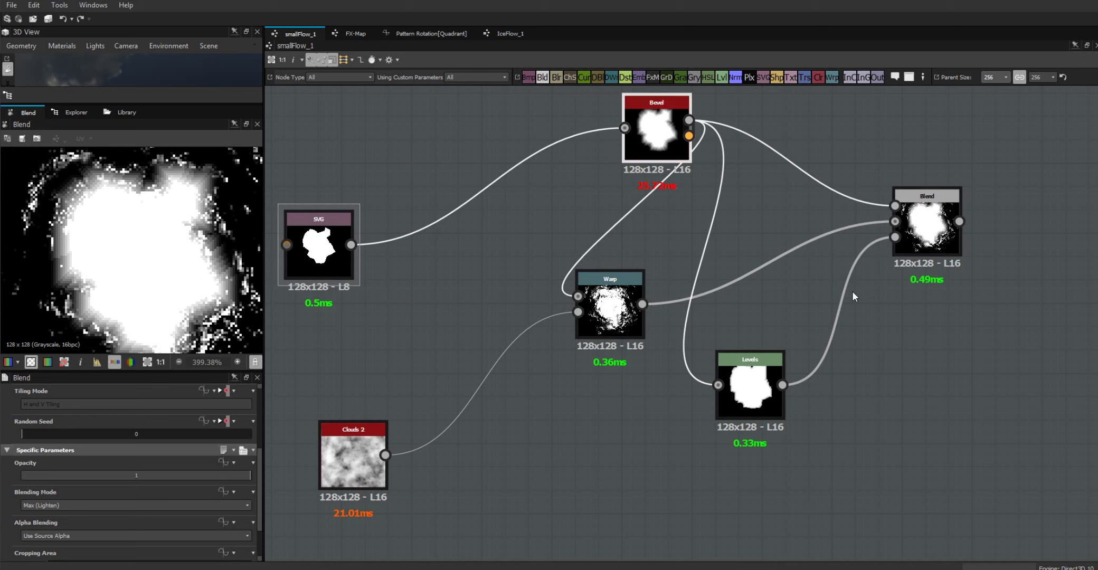
# - Shift the input midtone of the Levels node feeding Blend's third input toward its white point
pyautogui.click(731, 407)
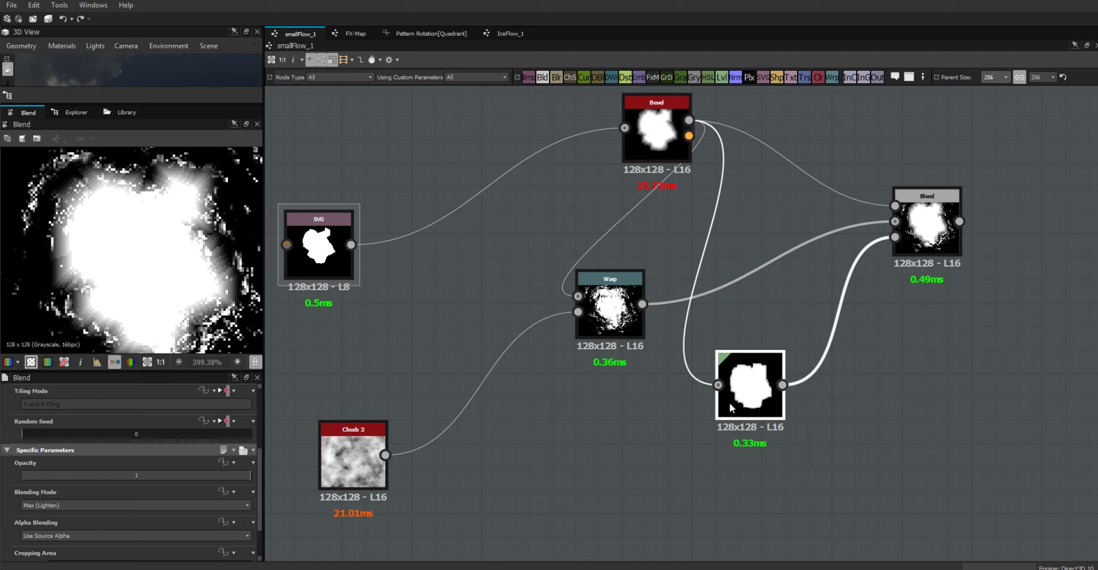
pyautogui.scroll(-1, 259, 513)
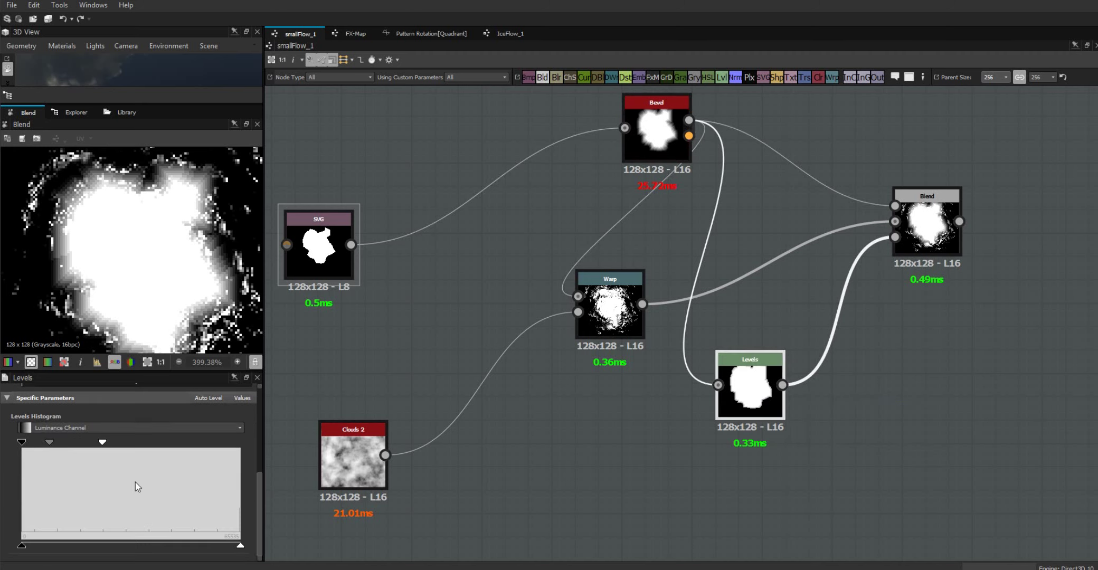
pyautogui.moveTo(50, 446); pyautogui.dragTo(80, 442)
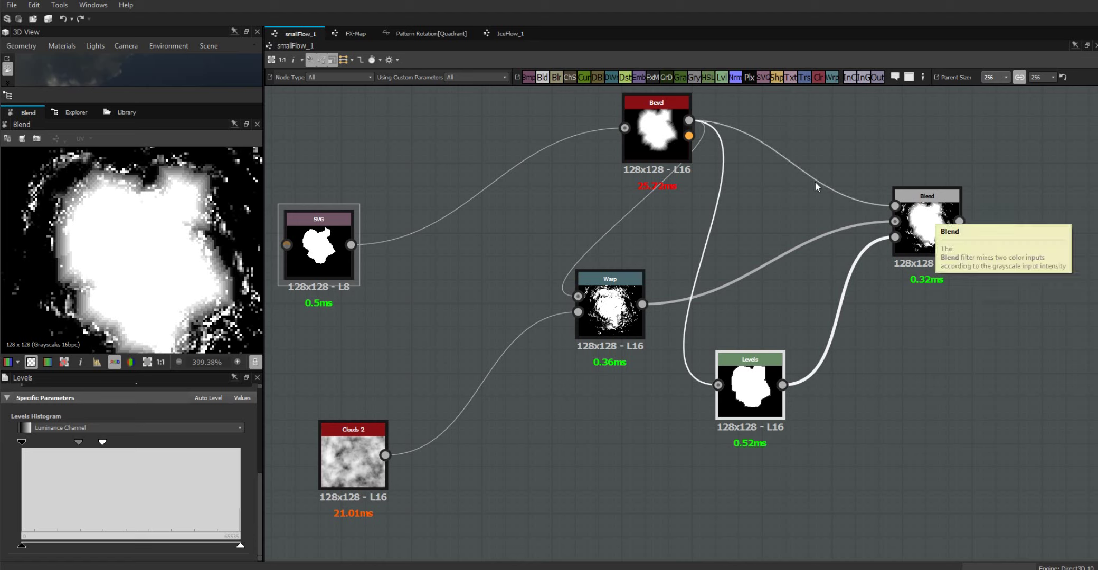
# - Insert a second Levels node on the link between Warp and Blend and show its output in the 2D preview
pyautogui.click(777, 253)
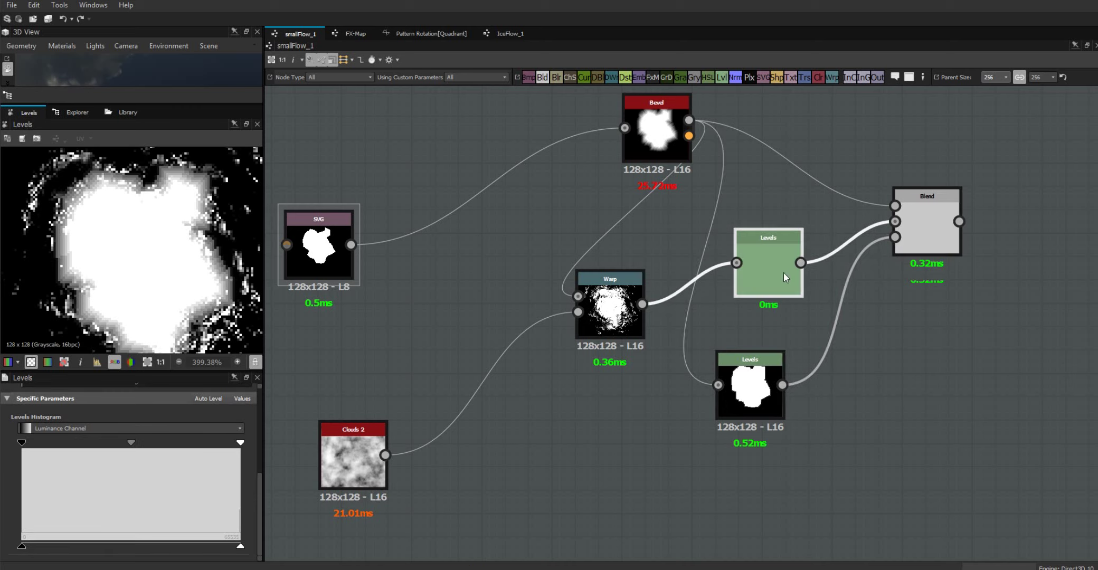
pyautogui.doubleClick(782, 274)
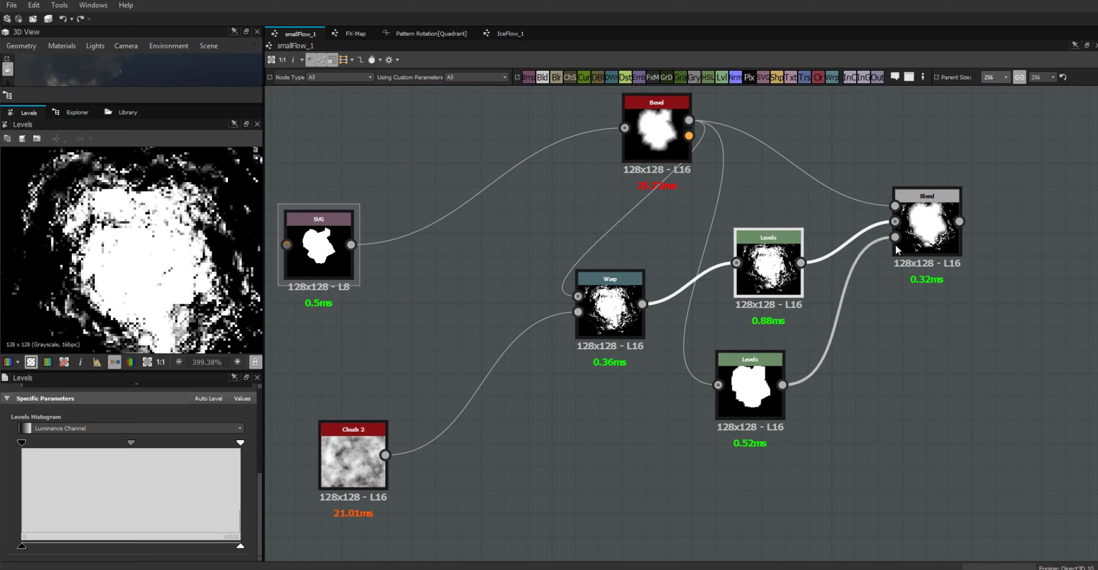
pyautogui.click(944, 222)
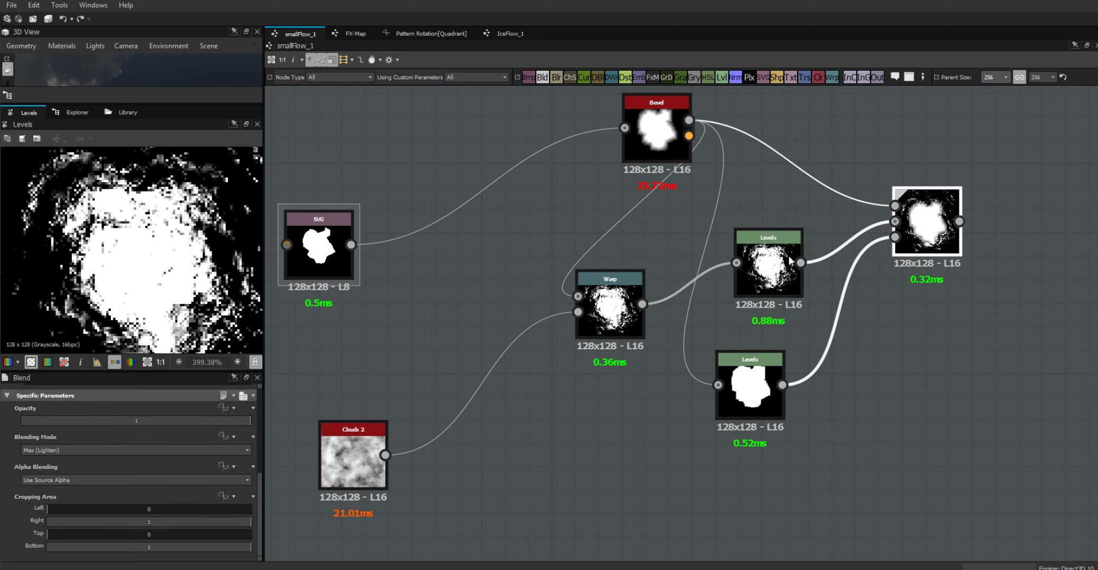
# - Lower the second Levels node's output white point to slightly below mid-range while previewing the Blend result
pyautogui.click(774, 277)
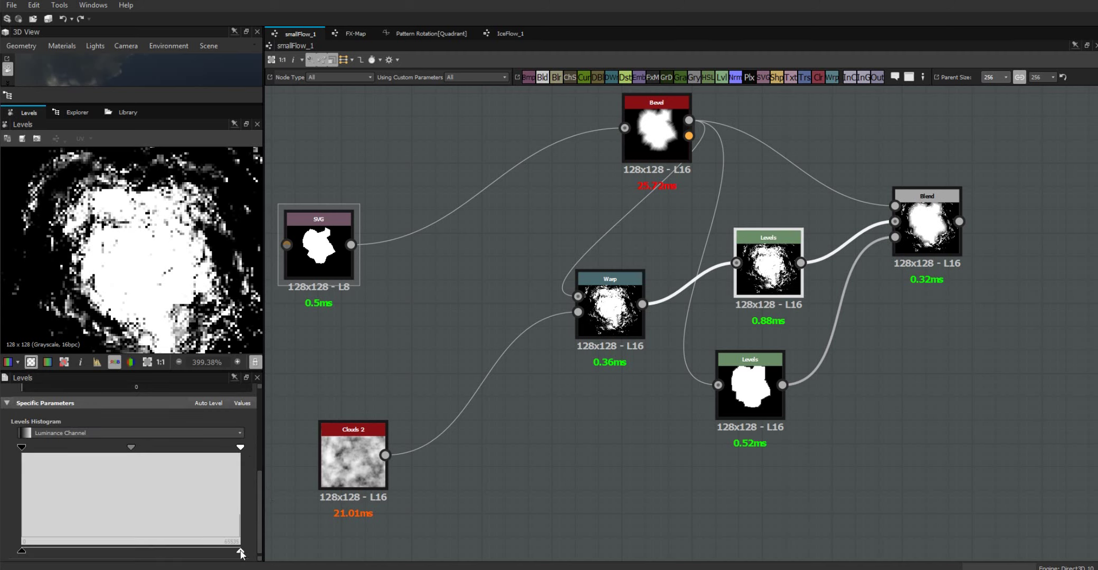
pyautogui.moveTo(230, 554); pyautogui.dragTo(203, 557)
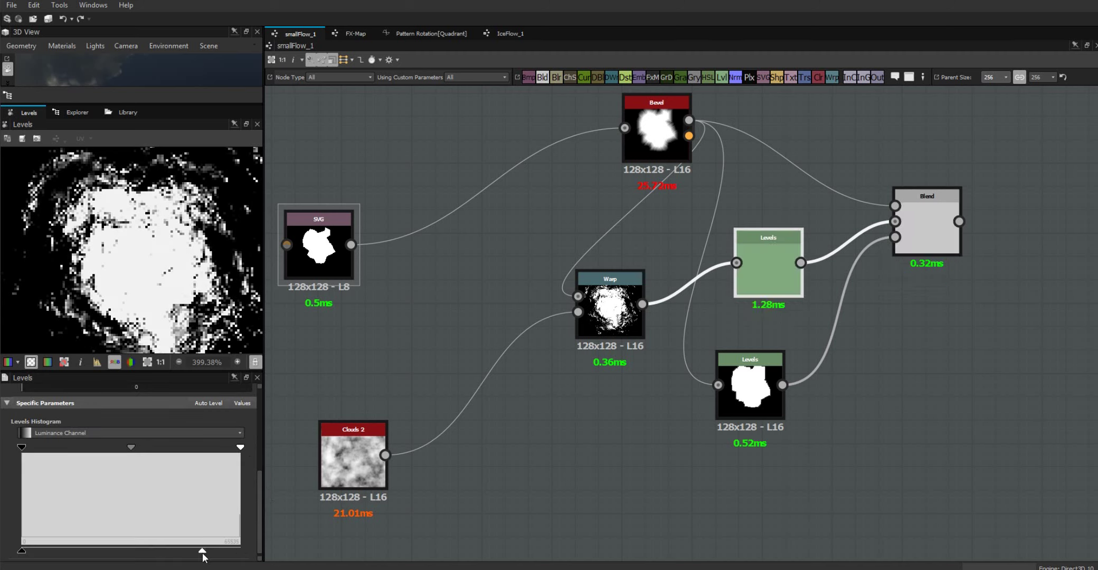
pyautogui.click(937, 221)
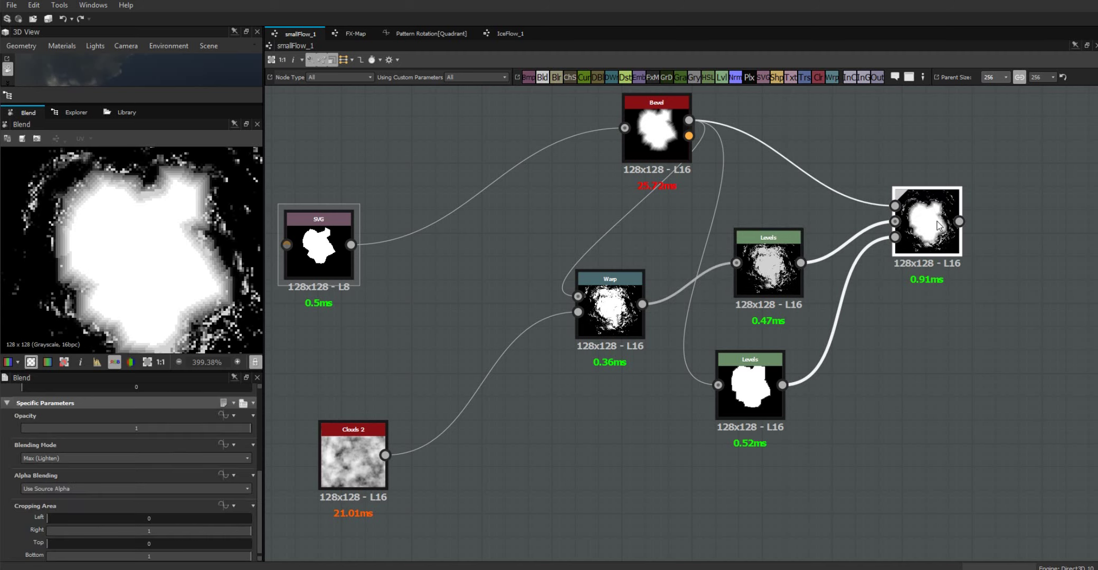
pyautogui.click(782, 275)
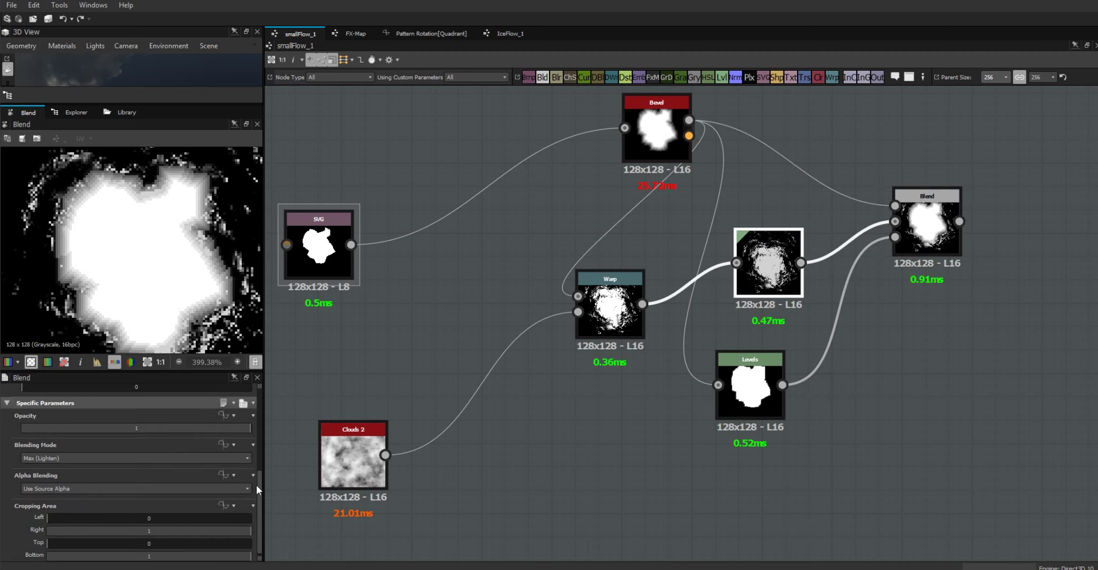
pyautogui.moveTo(202, 552); pyautogui.dragTo(179, 554)
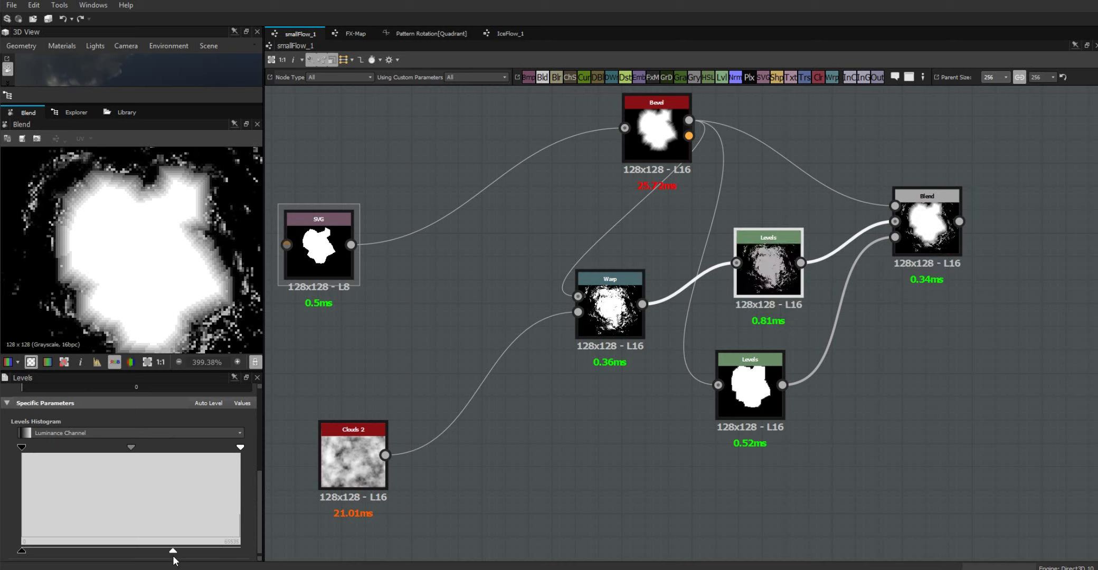
pyautogui.moveTo(174, 557); pyautogui.dragTo(122, 551)
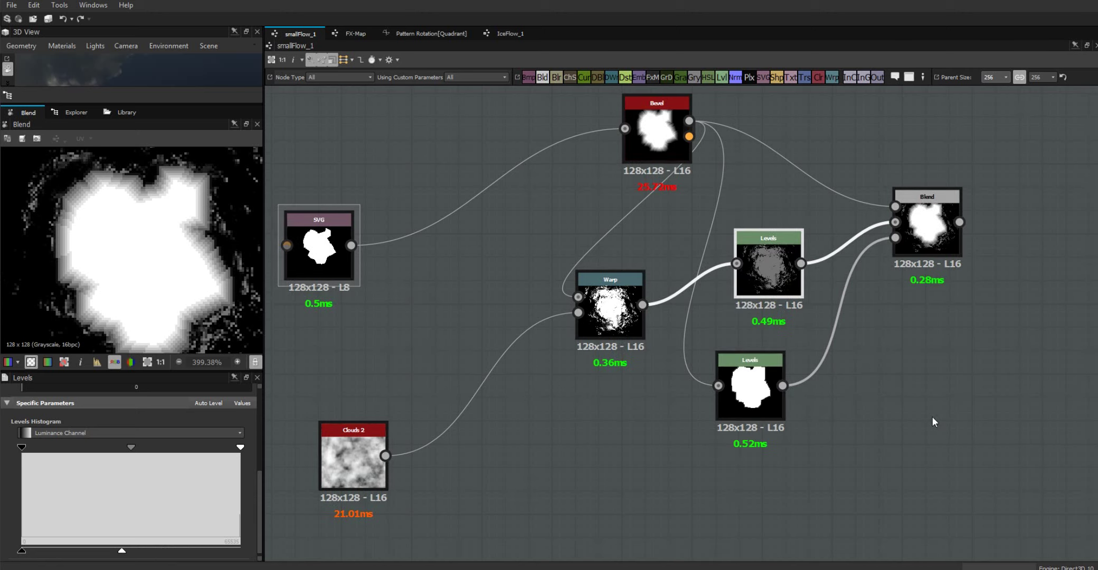
# - Arrange the SVG, Bevel, Warp, Levels and Blend nodes into a compact chain, with the mask Levels node just below it
pyautogui.scroll(-1, 903, 428)
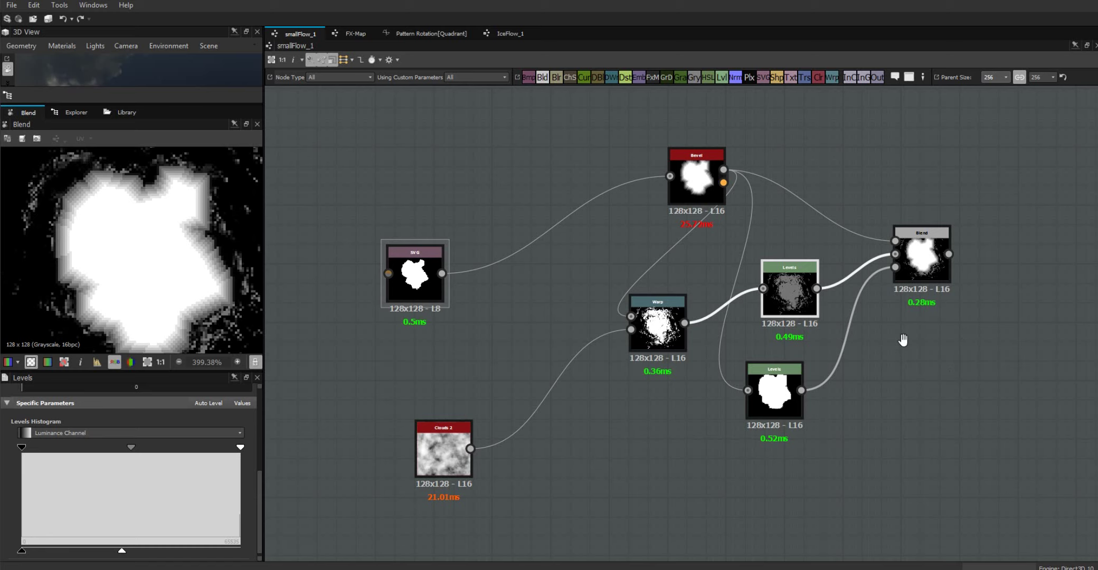
pyautogui.moveTo(992, 430); pyautogui.dragTo(908, 344, button='middle')
pyautogui.scroll(-5, 905, 335)
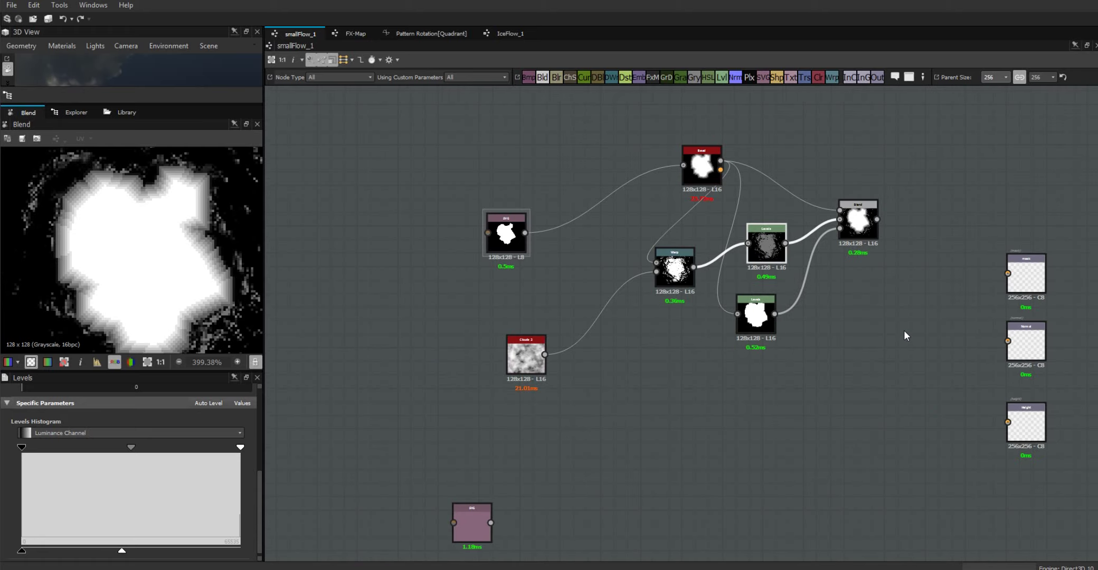
pyautogui.moveTo(766, 216); pyautogui.dragTo(822, 206)
pyautogui.moveTo(808, 266); pyautogui.dragTo(824, 249)
pyautogui.moveTo(758, 276); pyautogui.dragTo(789, 242)
pyautogui.moveTo(818, 207); pyautogui.dragTo(695, 244)
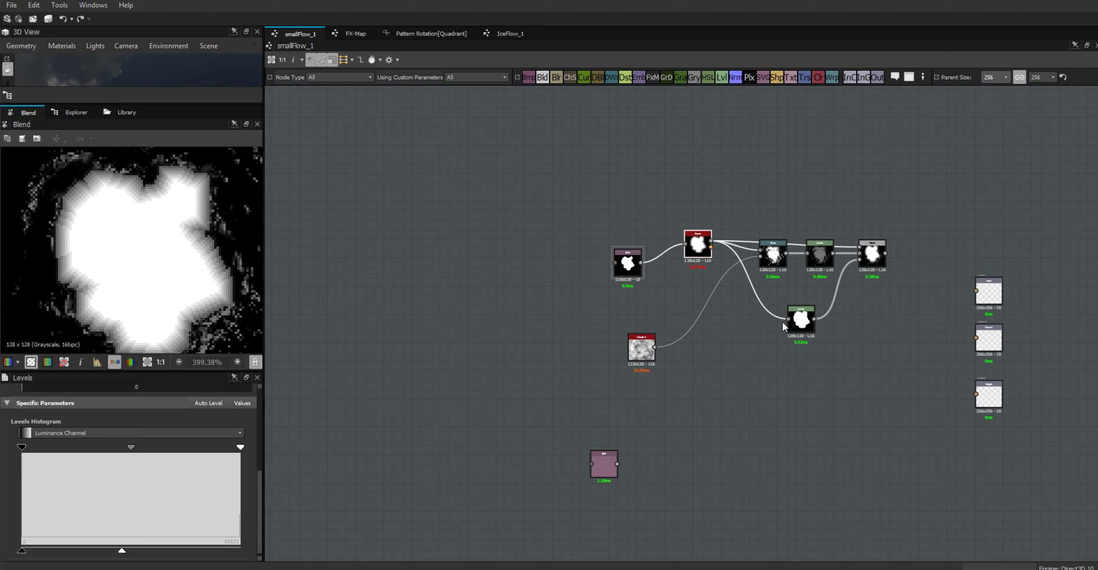
pyautogui.moveTo(800, 318); pyautogui.dragTo(837, 300)
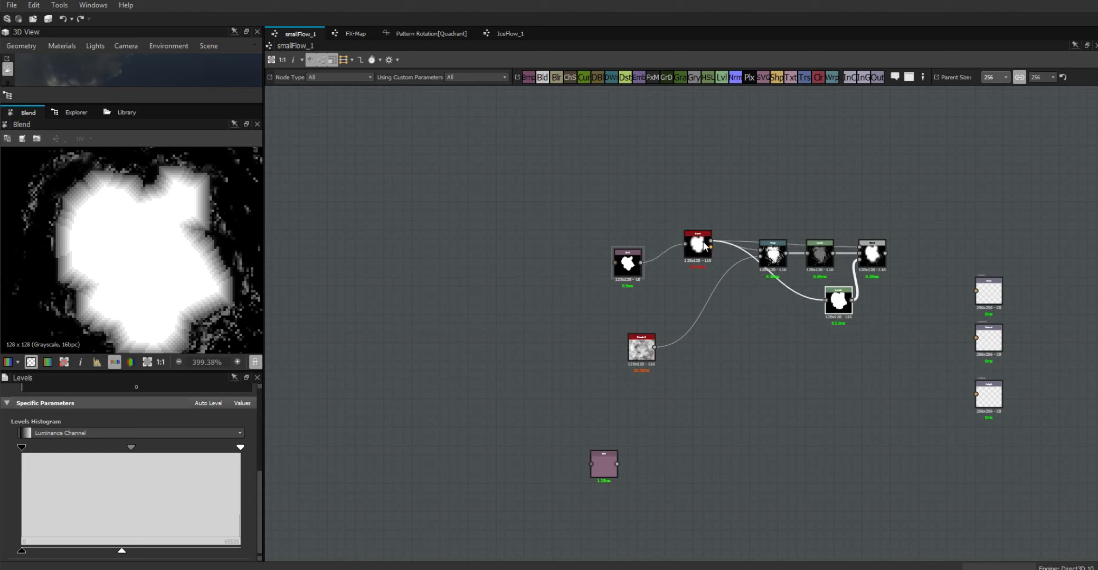
# - Duplicate the Bevel, Warp, Levels and Blend chain with its mask Levels node and place the copy beside the unused SVG node below
pyautogui.moveTo(704, 244); pyautogui.dragTo(728, 241)
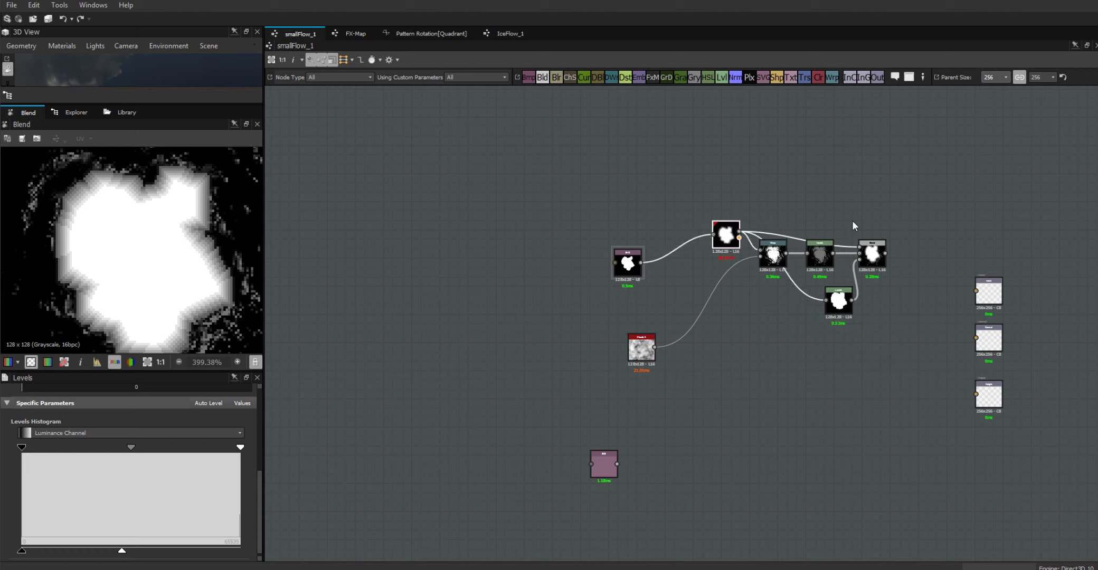
pyautogui.moveTo(924, 212); pyautogui.dragTo(688, 313)
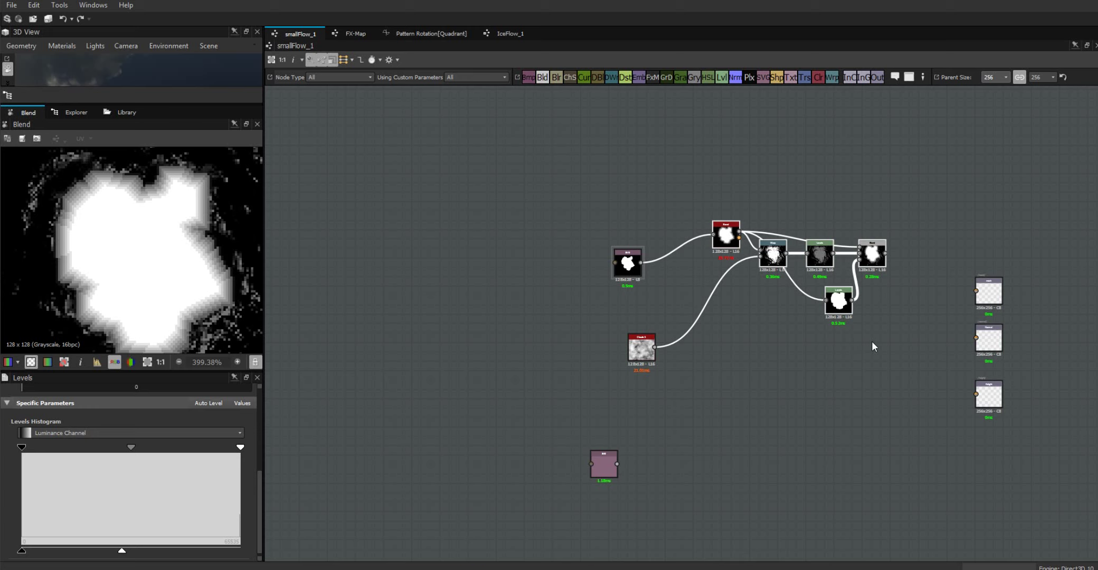
pyautogui.hotkey('ctrl', 'd')
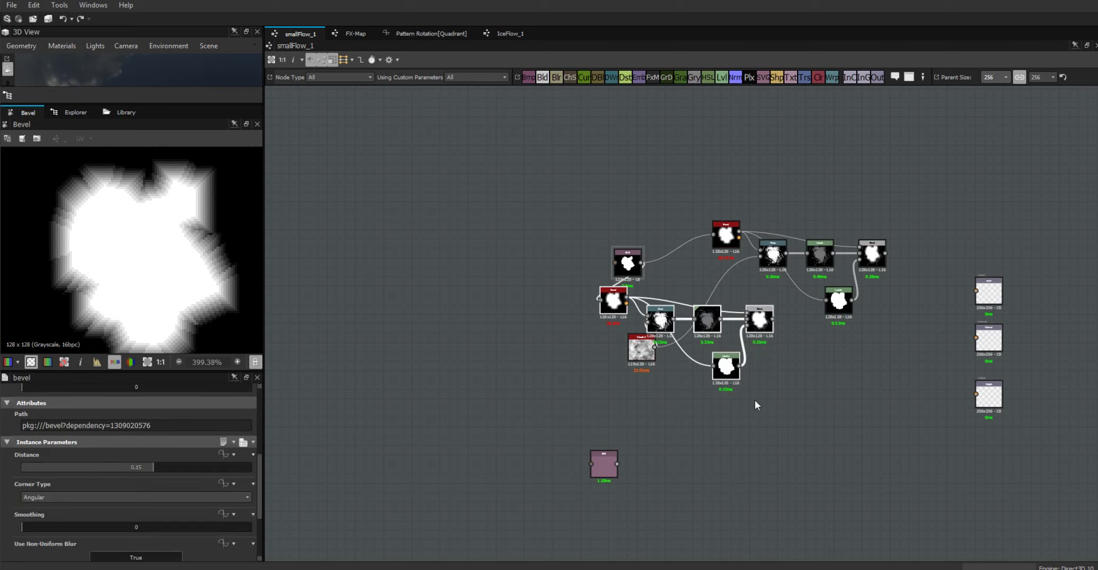
pyautogui.moveTo(755, 405); pyautogui.dragTo(826, 484)
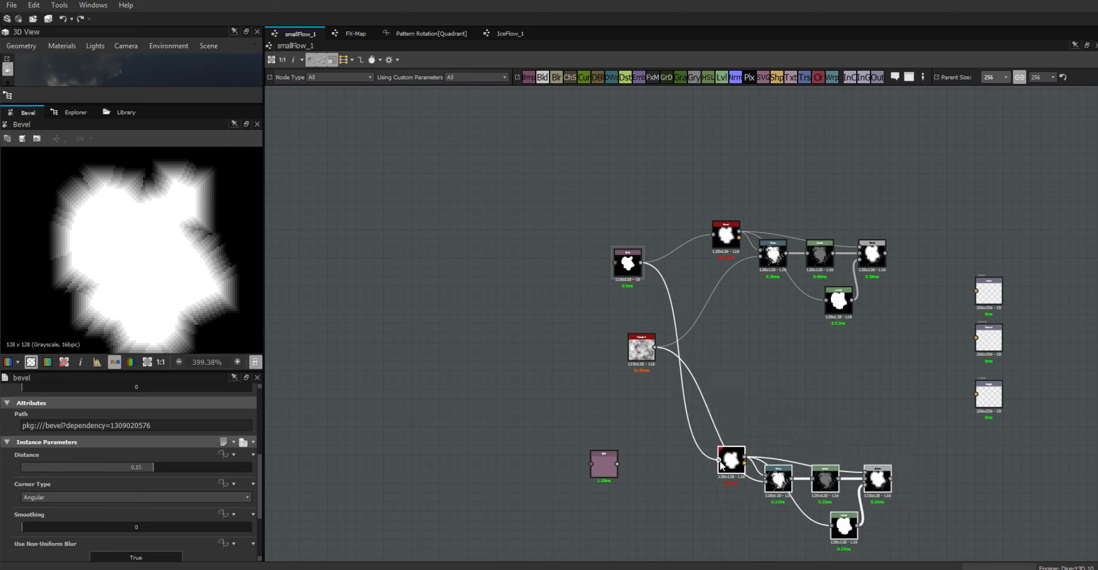
# - Connect the lower SVG node to the duplicated Bevel and show the duplicated Blend's output in the 2D preview
pyautogui.moveTo(616, 466)
pyautogui.mouseDown()
pyautogui.moveTo(608, 472)
pyautogui.moveTo(638, 470)
pyautogui.mouseUp()
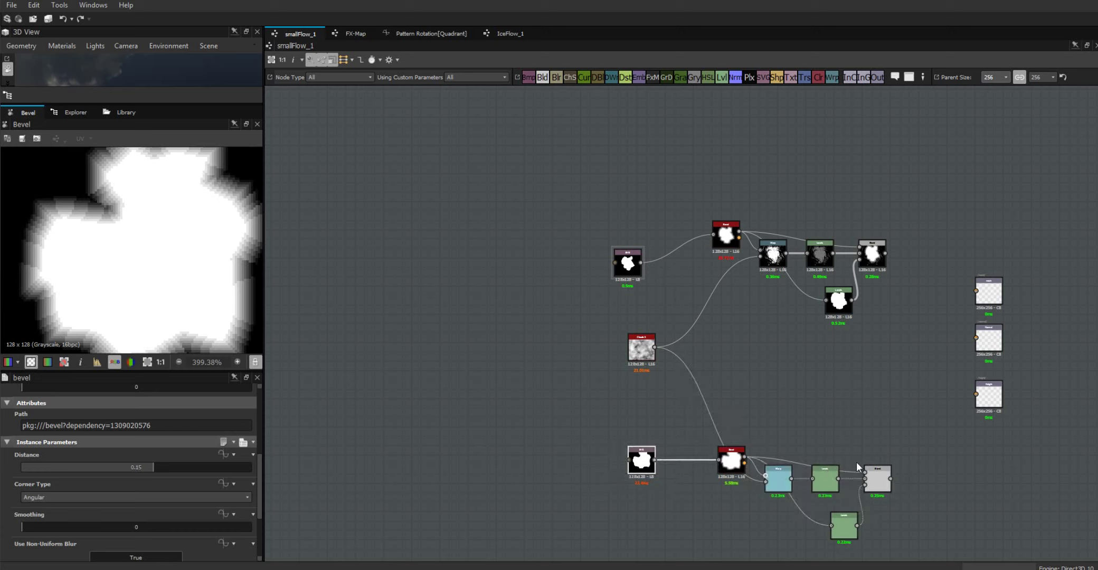
pyautogui.click(882, 481)
pyautogui.doubleClick(882, 481)
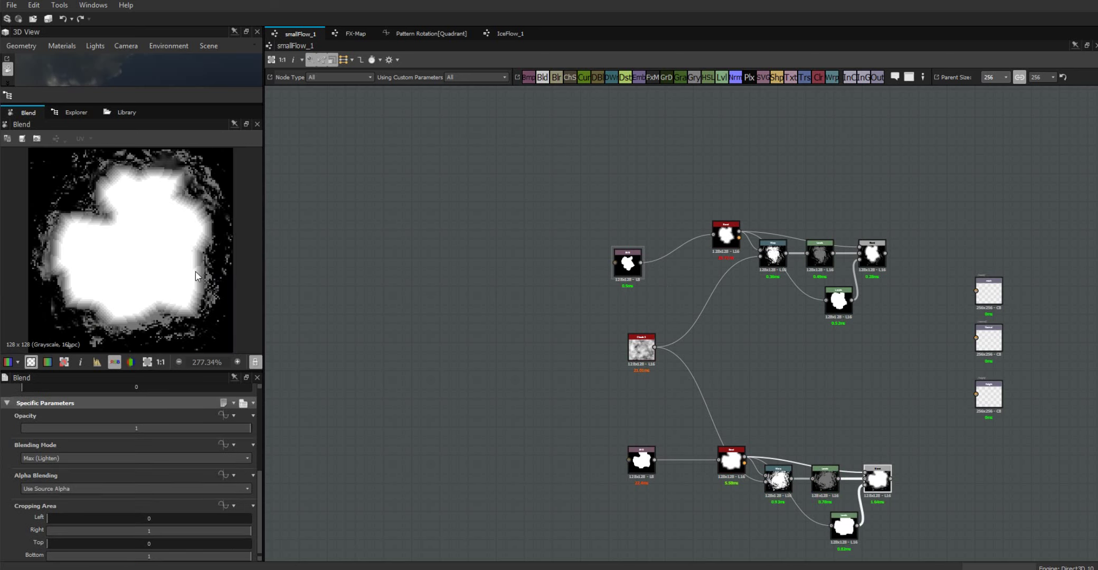
pyautogui.scroll(-1, 197, 276)
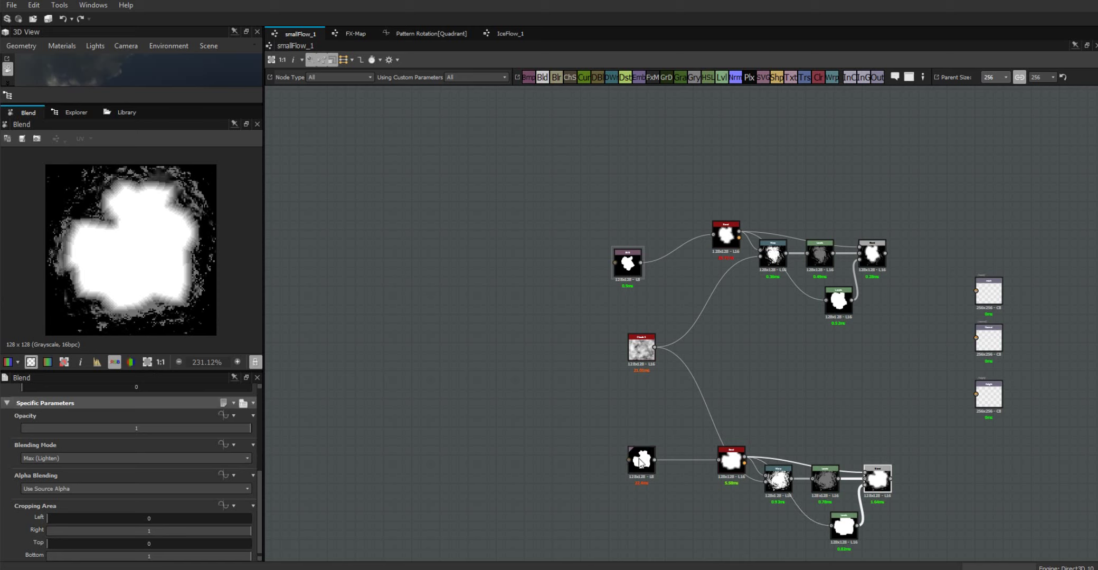
# - Scale down and center the berg_2 shape in the lower SVG node, and preview both Blend results
pyautogui.click(642, 462)
pyautogui.doubleClick(642, 462)
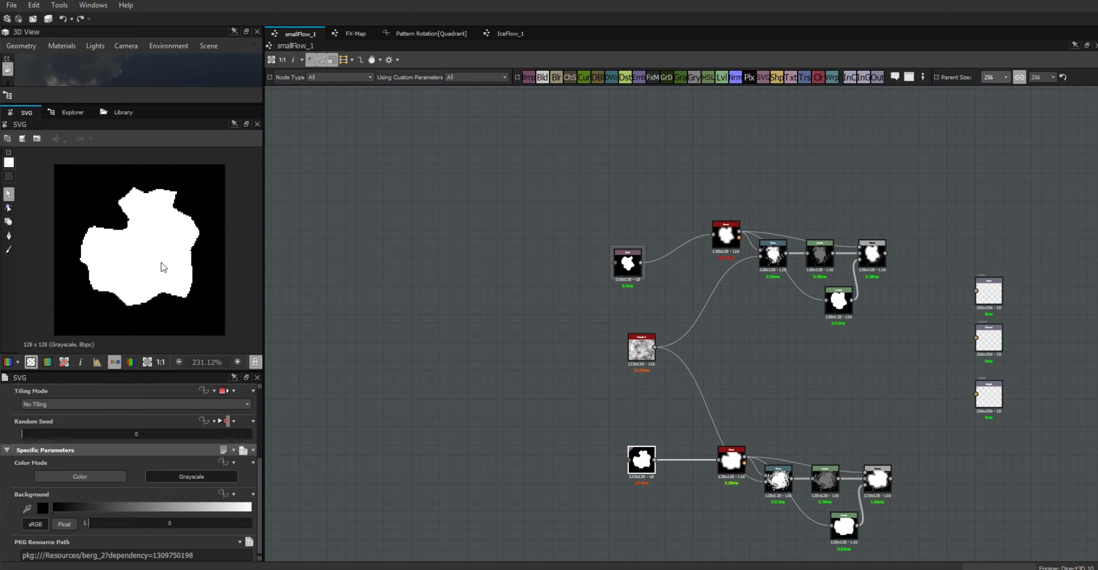
pyautogui.click(8, 195)
pyautogui.click(149, 215)
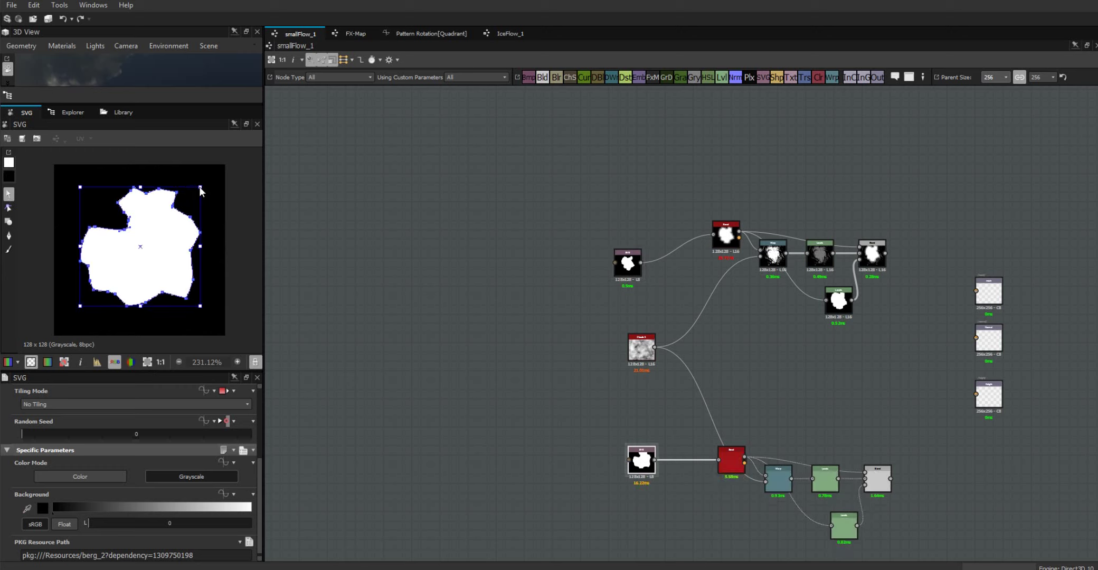
pyautogui.moveTo(200, 188); pyautogui.dragTo(179, 206)
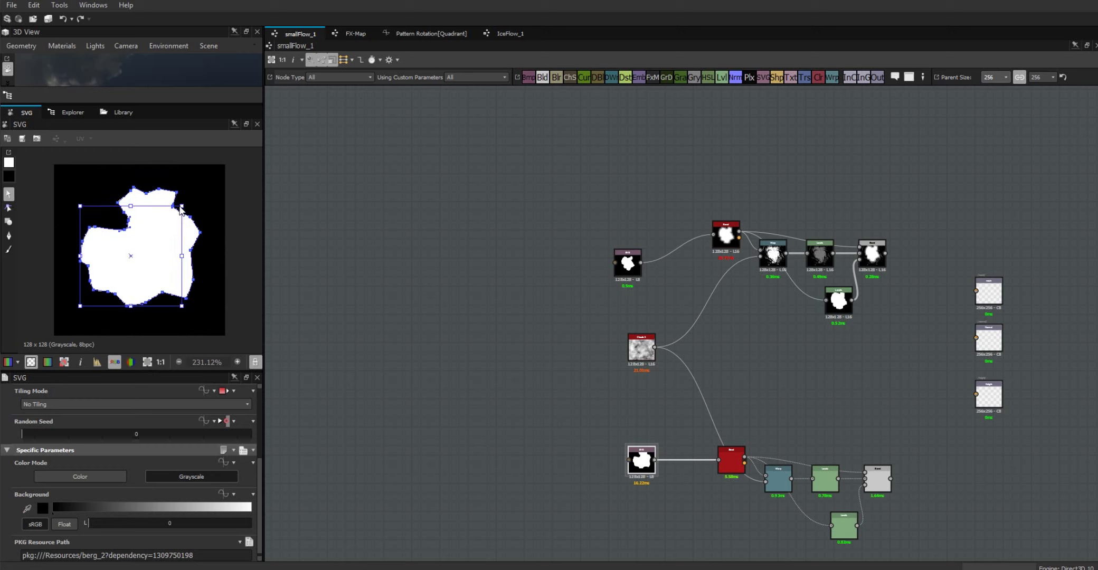
pyautogui.moveTo(146, 269)
pyautogui.mouseDown()
pyautogui.moveTo(157, 253)
pyautogui.moveTo(157, 263)
pyautogui.mouseUp()
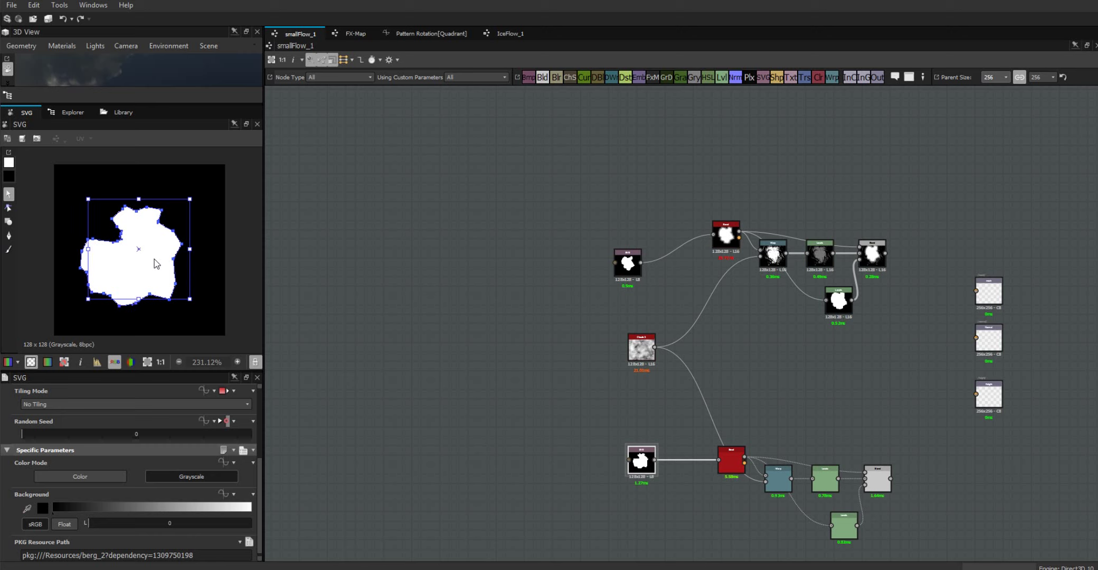
pyautogui.click(882, 481)
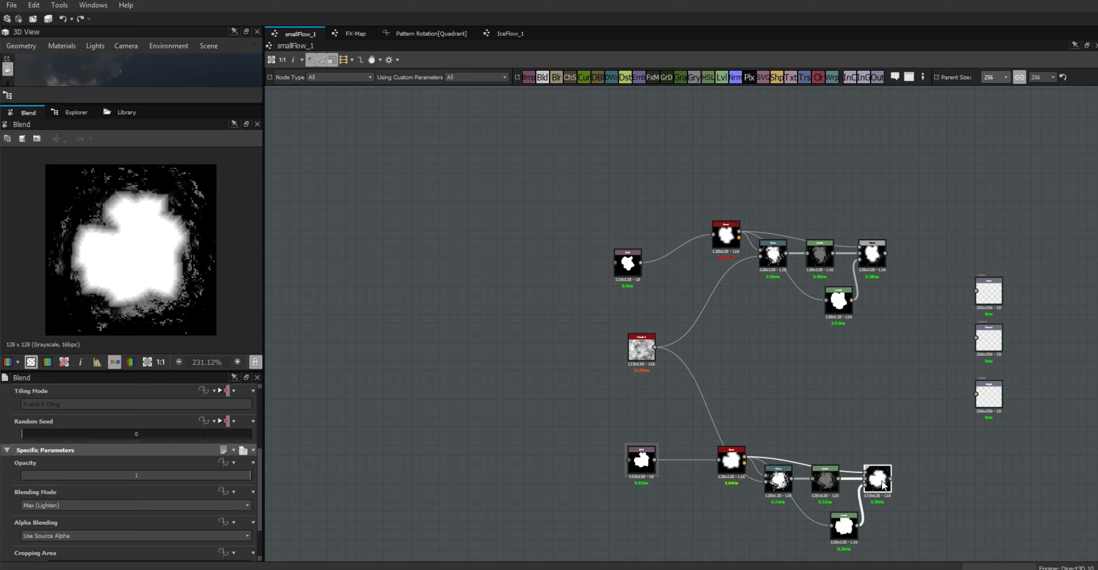
pyautogui.click(874, 258)
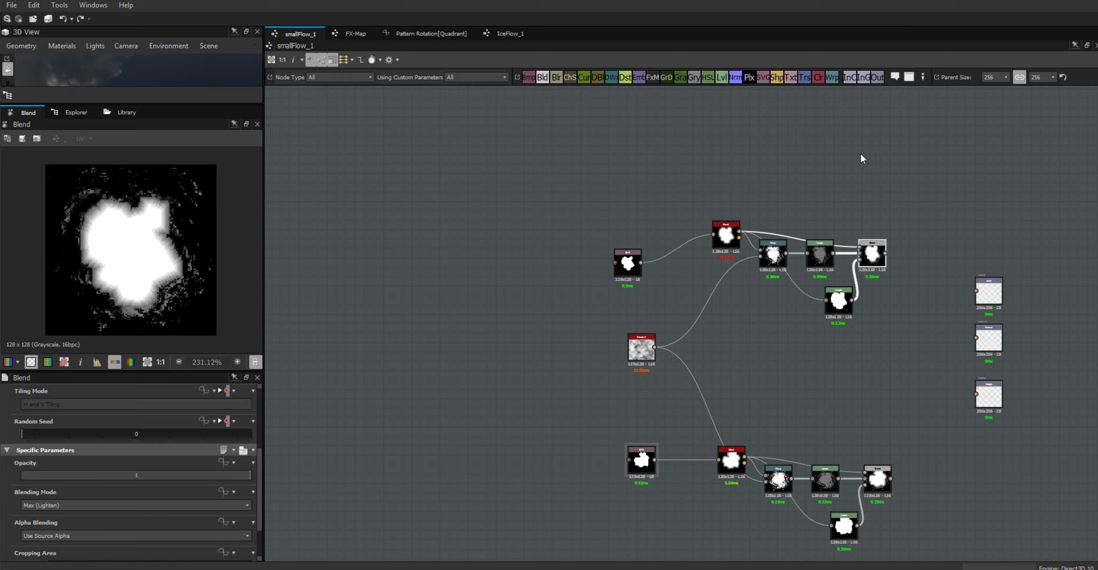
# - Add an FX-Map node level with the upper Blend and shift the three output nodes farther right to make room
pyautogui.moveTo(878, 153); pyautogui.dragTo(940, 212)
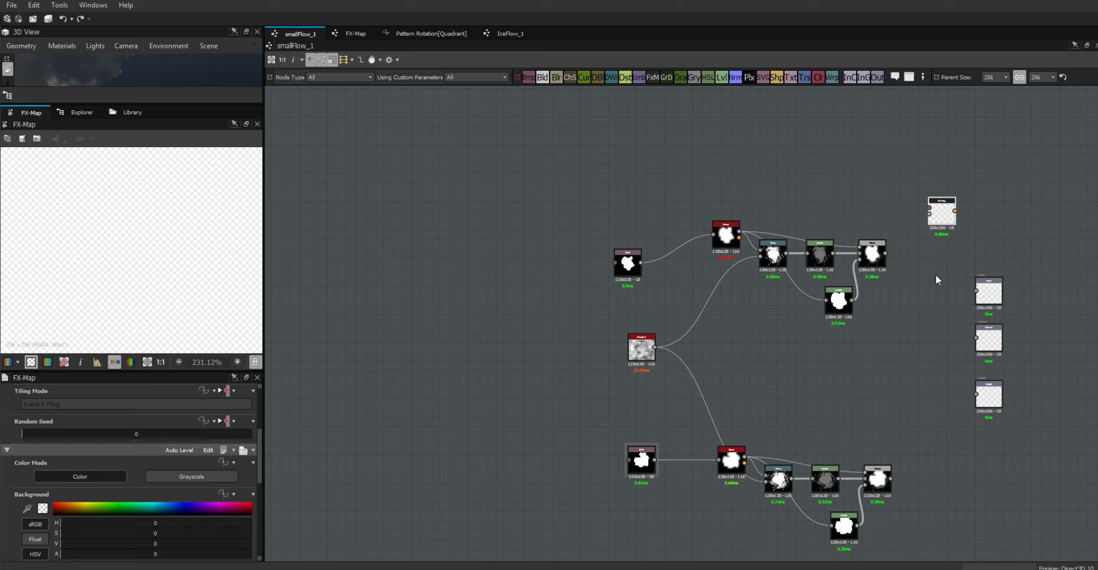
pyautogui.moveTo(1016, 271); pyautogui.dragTo(1078, 397)
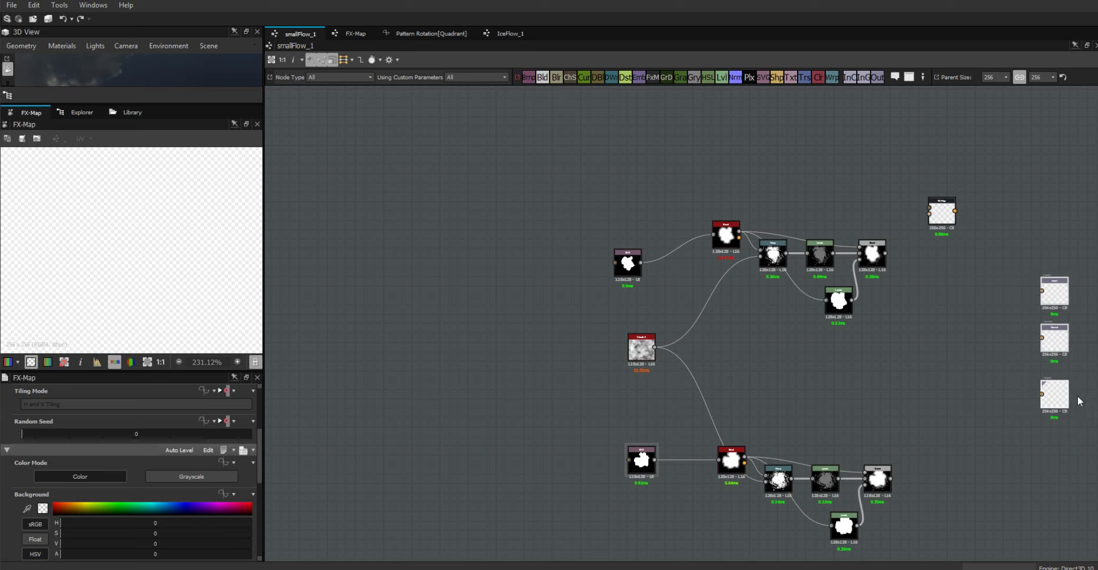
pyautogui.moveTo(860, 372); pyautogui.dragTo(767, 378, button='middle')
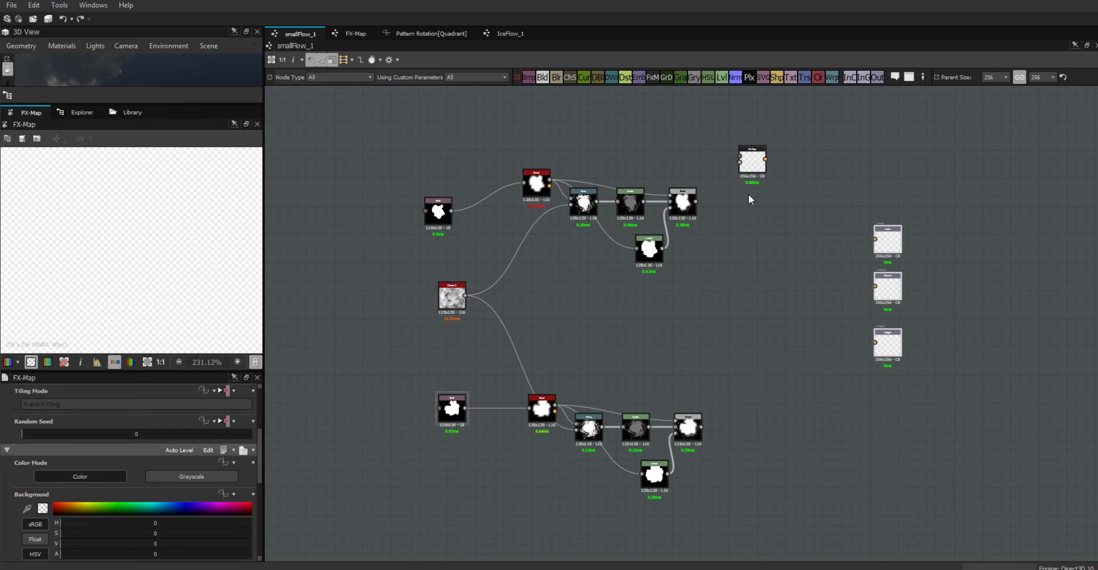
pyautogui.moveTo(754, 168); pyautogui.dragTo(763, 209)
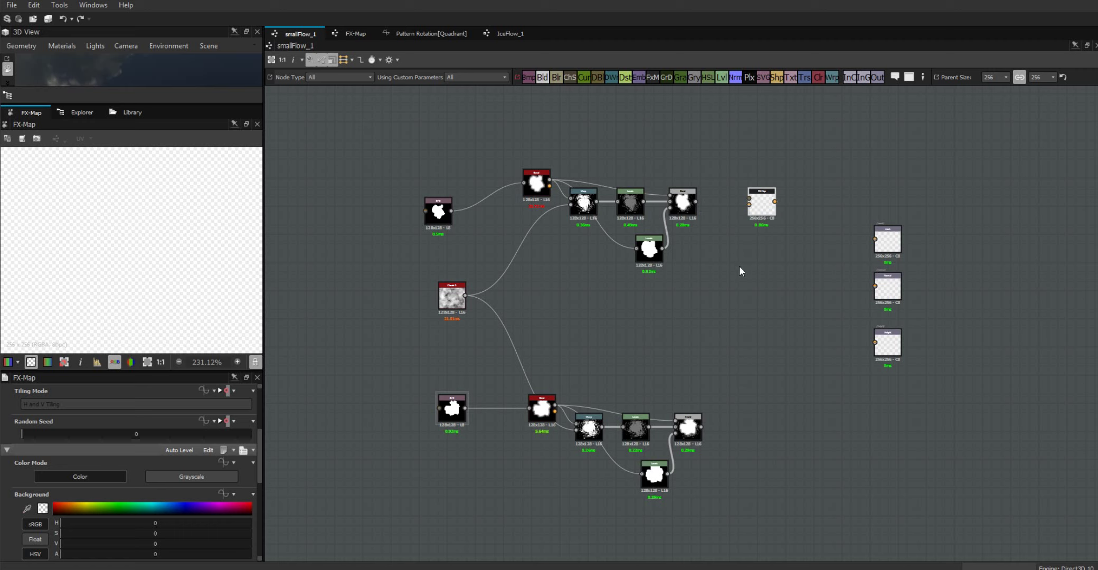
# - Connect the upper Blend to FX-Map's background and third image inputs, and the lower Blend to its first and second image inputs
pyautogui.scroll(5, 741, 267)
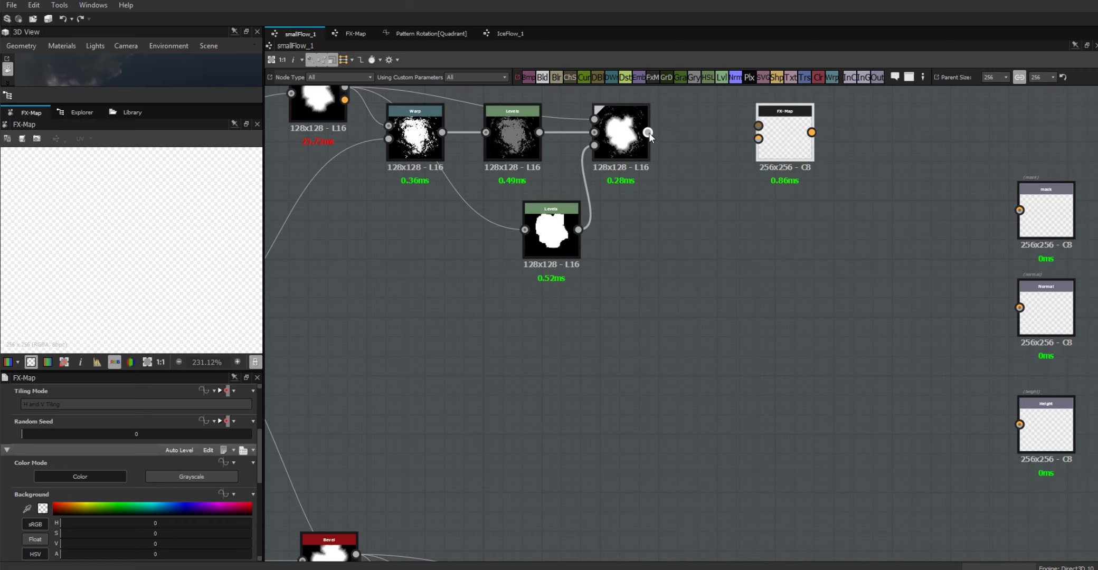
pyautogui.moveTo(749, 122); pyautogui.dragTo(697, 119)
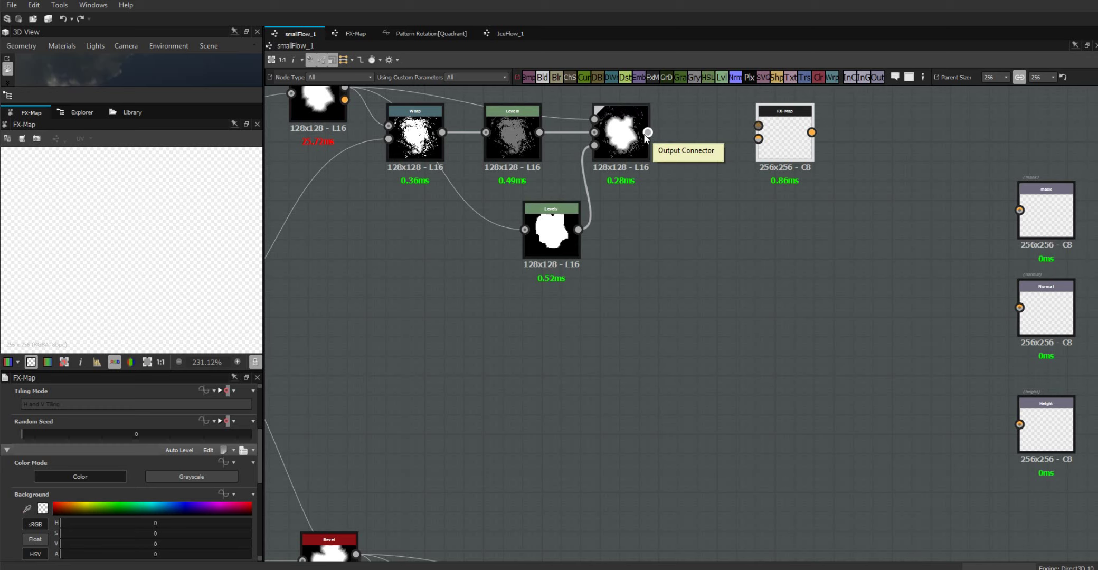
pyautogui.moveTo(647, 132); pyautogui.dragTo(758, 126)
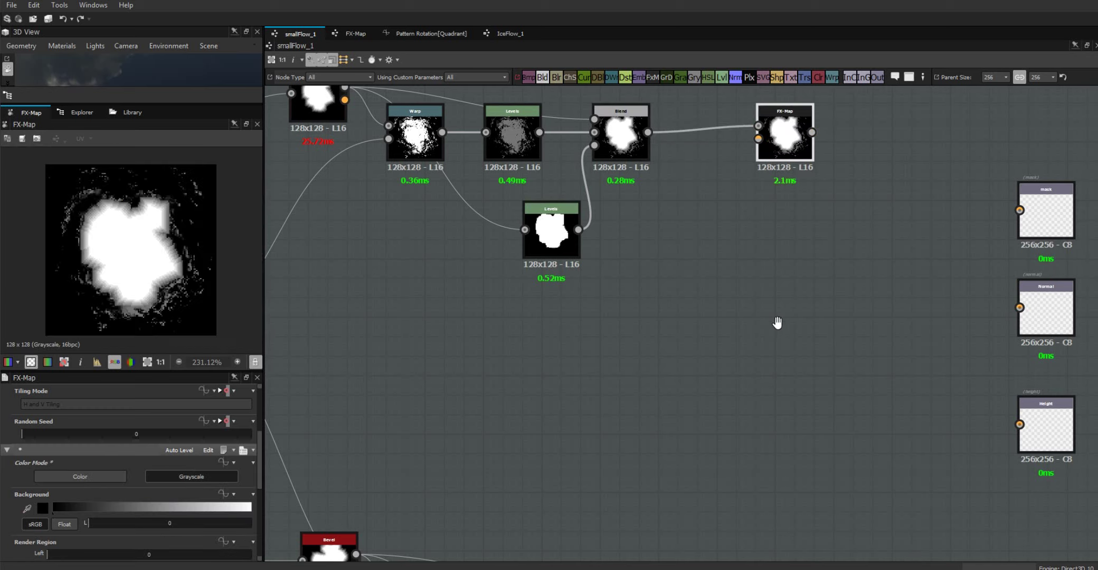
pyautogui.scroll(-2, 773, 234)
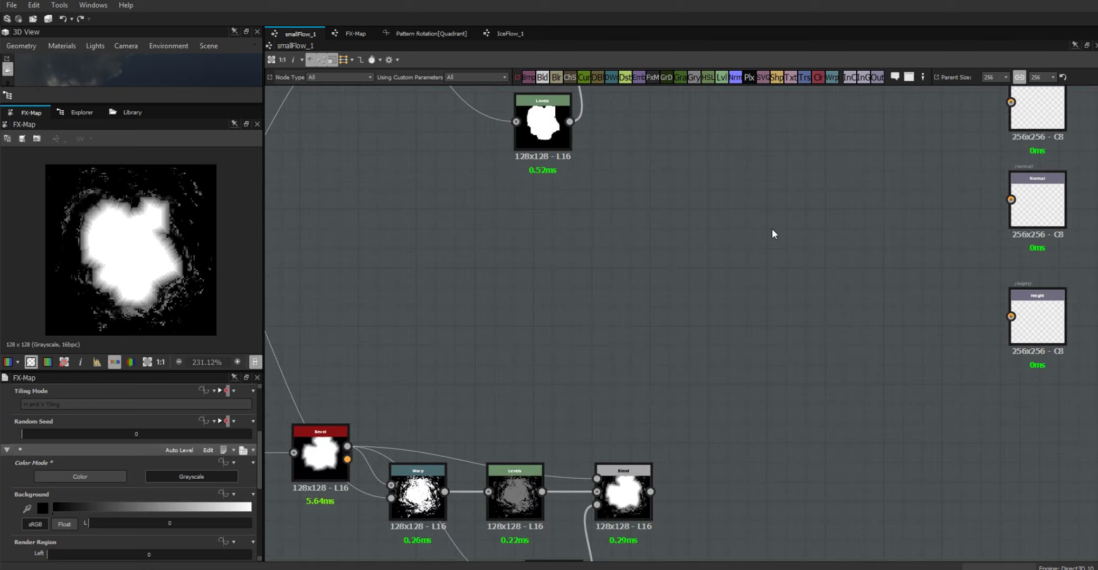
pyautogui.scroll(-4, 773, 234)
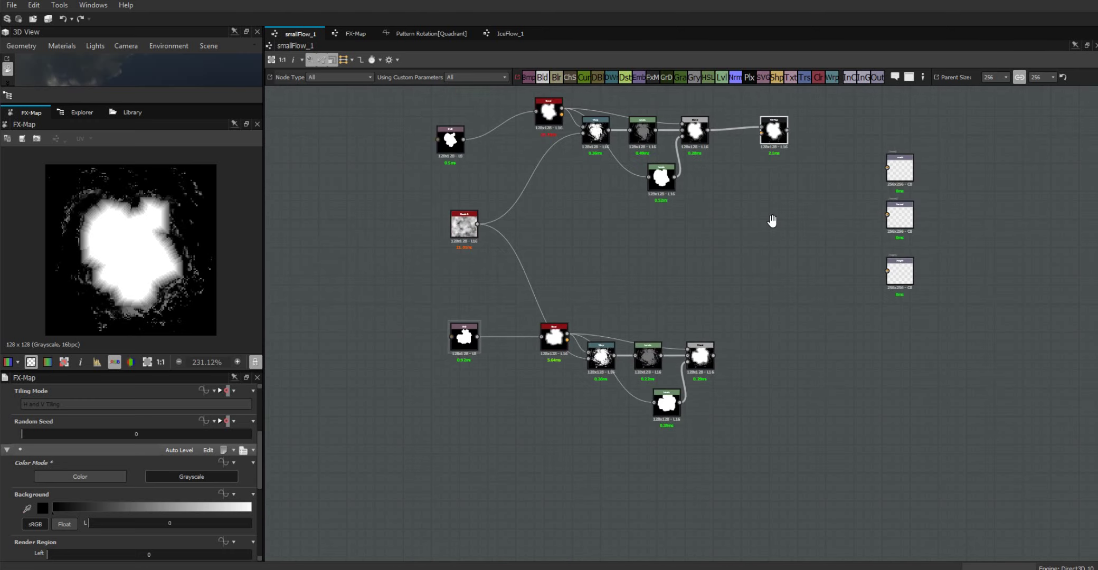
pyautogui.moveTo(713, 356); pyautogui.dragTo(761, 136)
pyautogui.moveTo(713, 357); pyautogui.dragTo(761, 140)
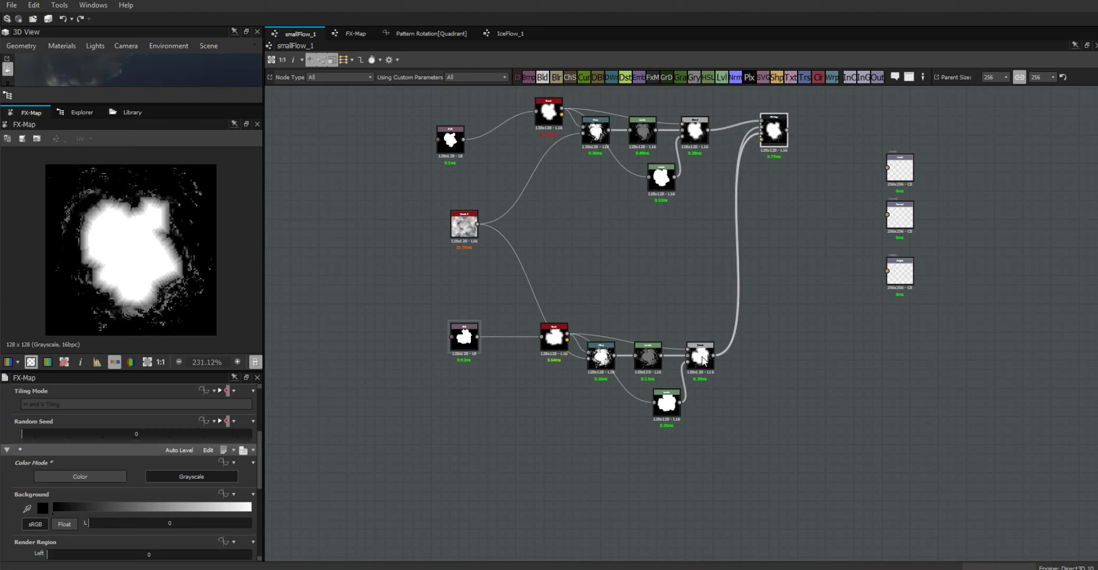
pyautogui.moveTo(708, 131); pyautogui.dragTo(763, 144)
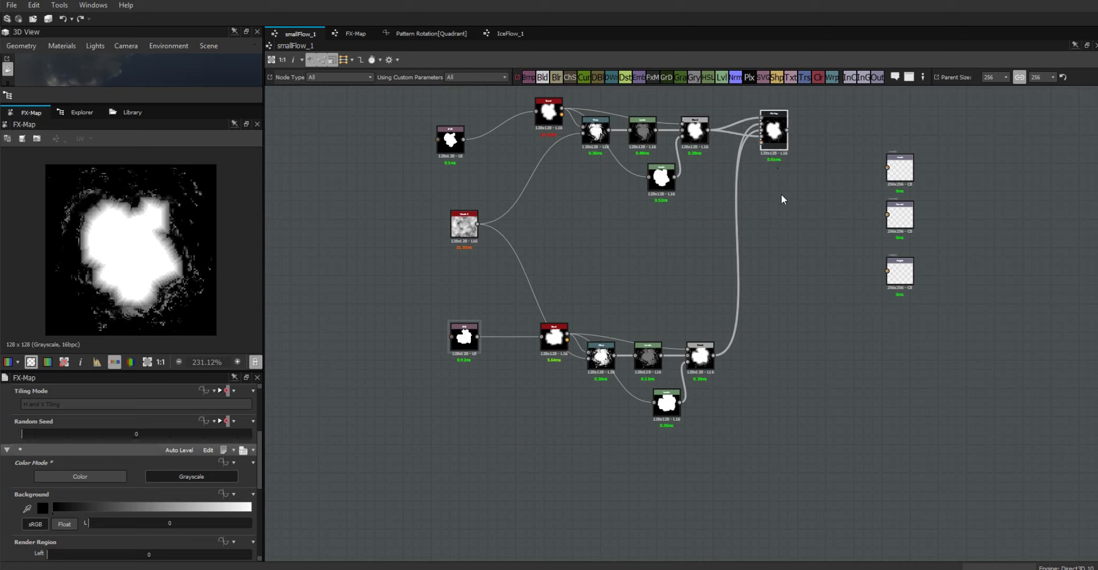
# - Place the FX-Map node midway between the two floe chains and remove all of its input links
pyautogui.moveTo(778, 136); pyautogui.dragTo(772, 221)
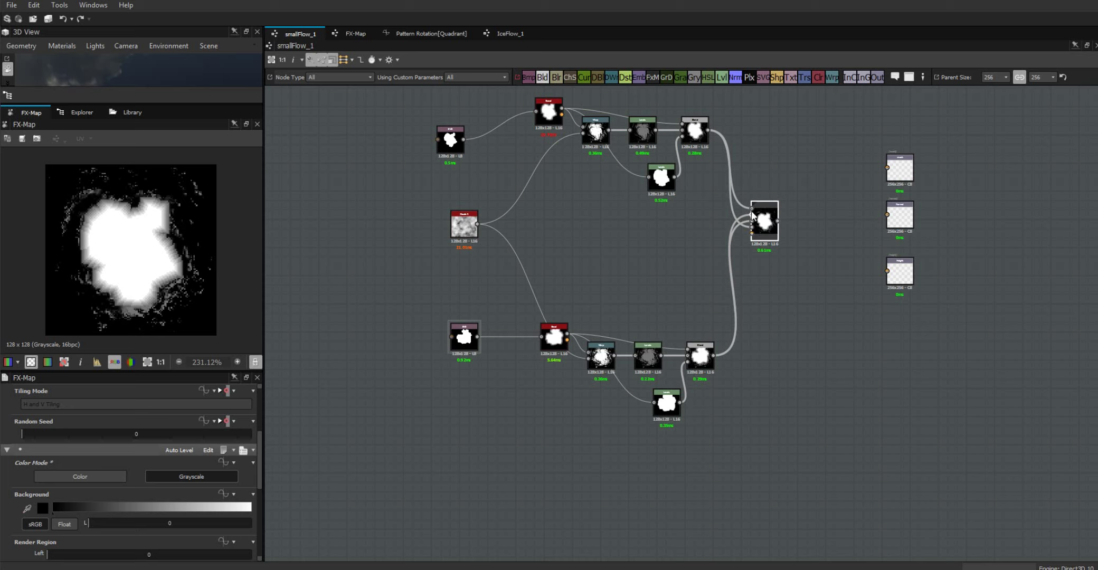
pyautogui.scroll(2, 660, 211)
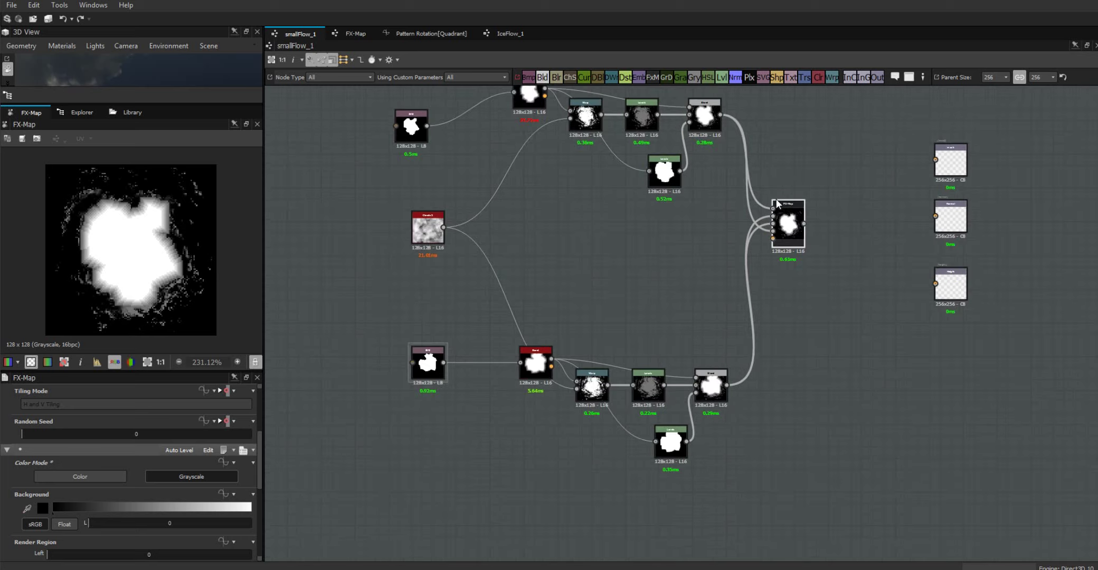
pyautogui.scroll(-2, 774, 195)
pyautogui.scroll(1, 792, 190)
pyautogui.scroll(3, 843, 188)
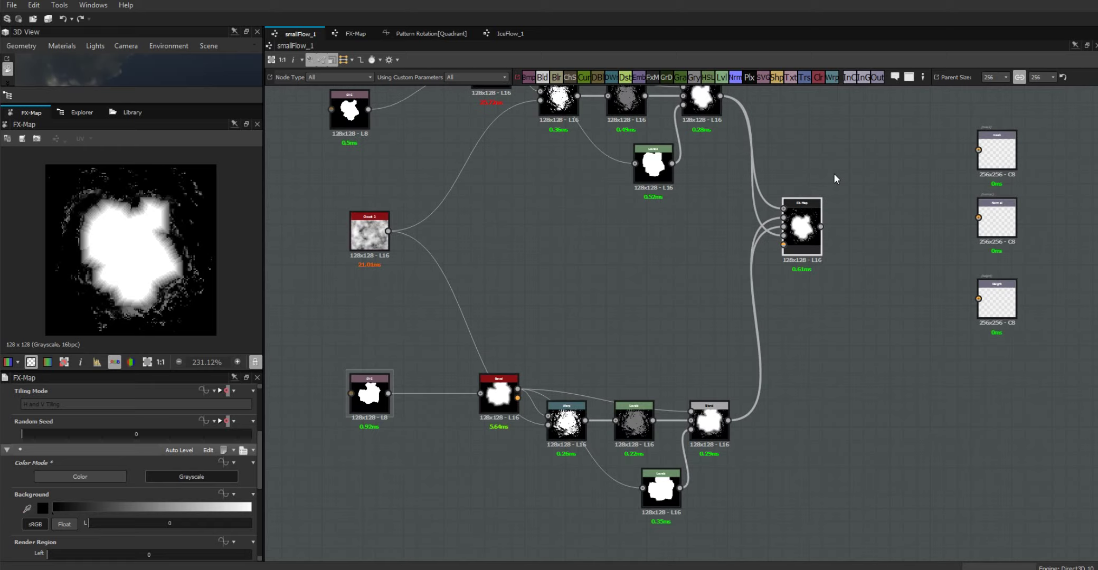
pyautogui.scroll(-1, 833, 177)
pyautogui.scroll(2, 818, 167)
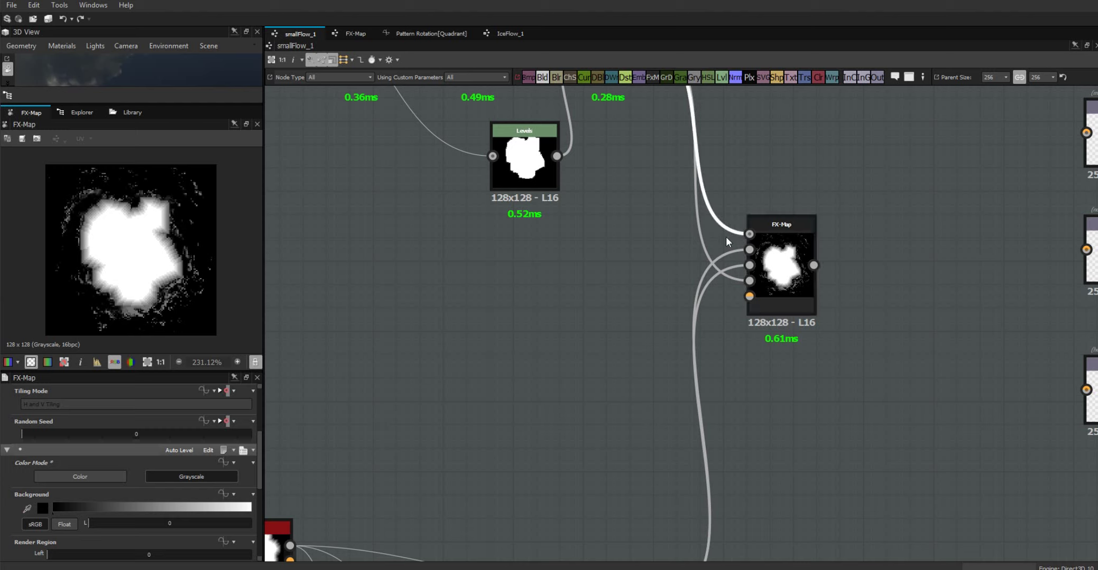
pyautogui.moveTo(727, 242); pyautogui.dragTo(729, 299)
pyautogui.scroll(-3, 747, 241)
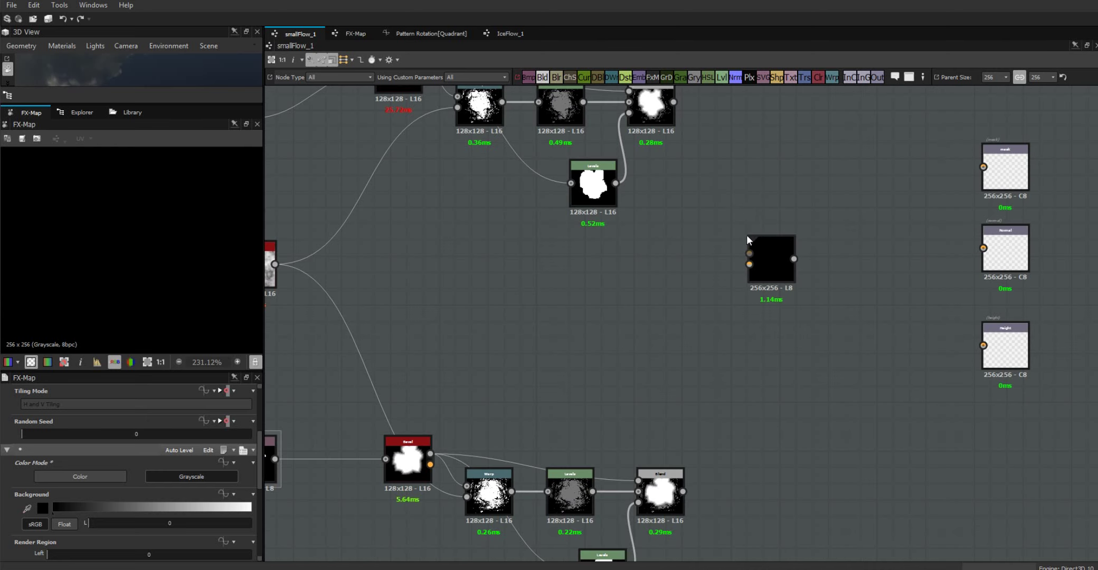
# - Connect the upper Blend to FX-Map's first and fourth image inputs and the lower Blend to its second and third, keeping the background unconnected
pyautogui.moveTo(686, 129); pyautogui.dragTo(749, 255)
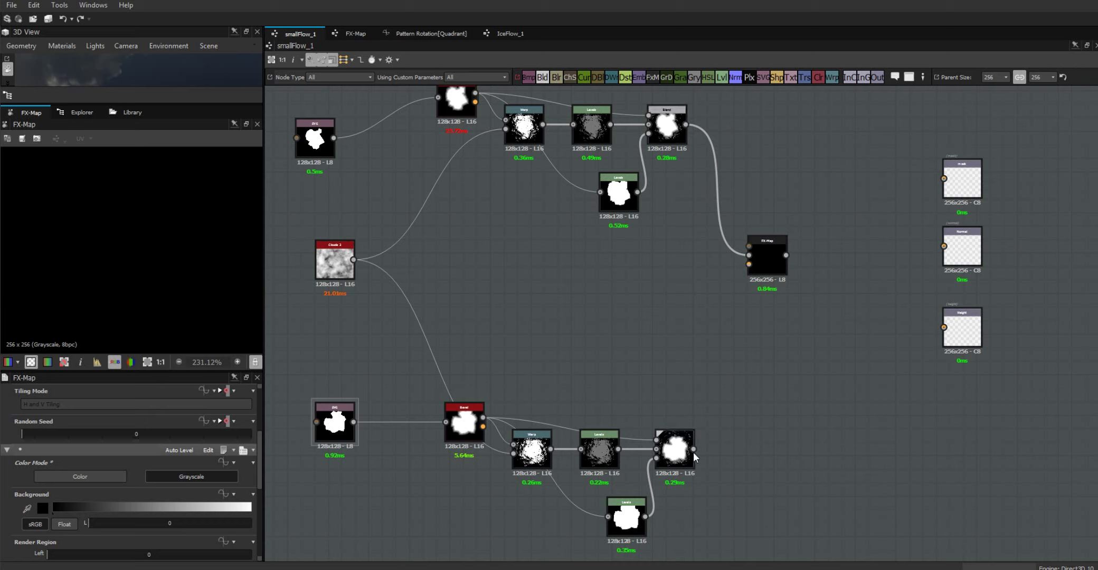
pyautogui.moveTo(693, 449); pyautogui.dragTo(749, 264)
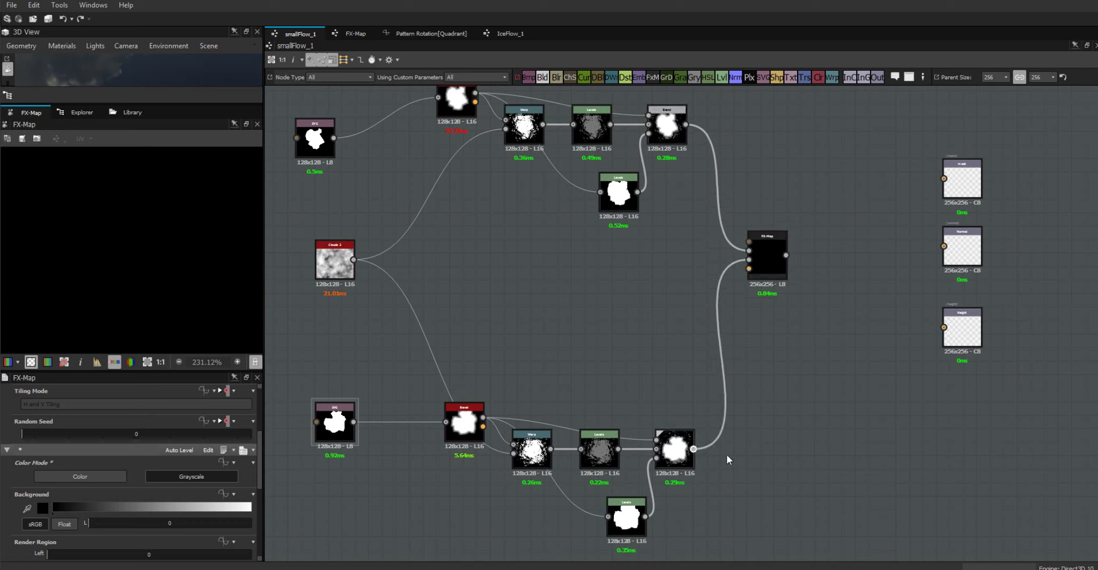
pyautogui.moveTo(694, 450); pyautogui.dragTo(749, 272)
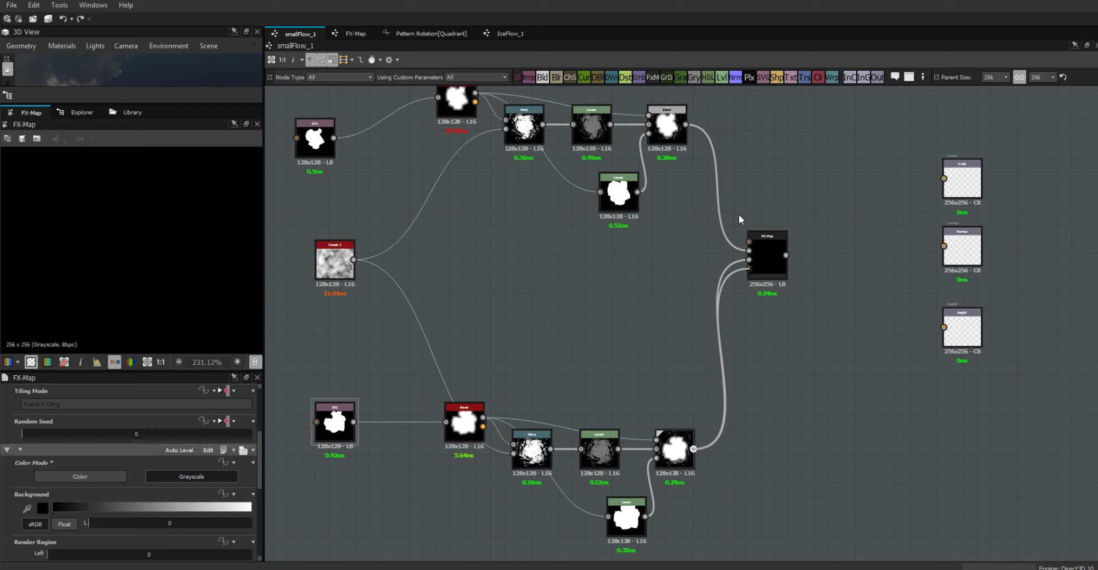
pyautogui.moveTo(703, 217); pyautogui.dragTo(749, 278)
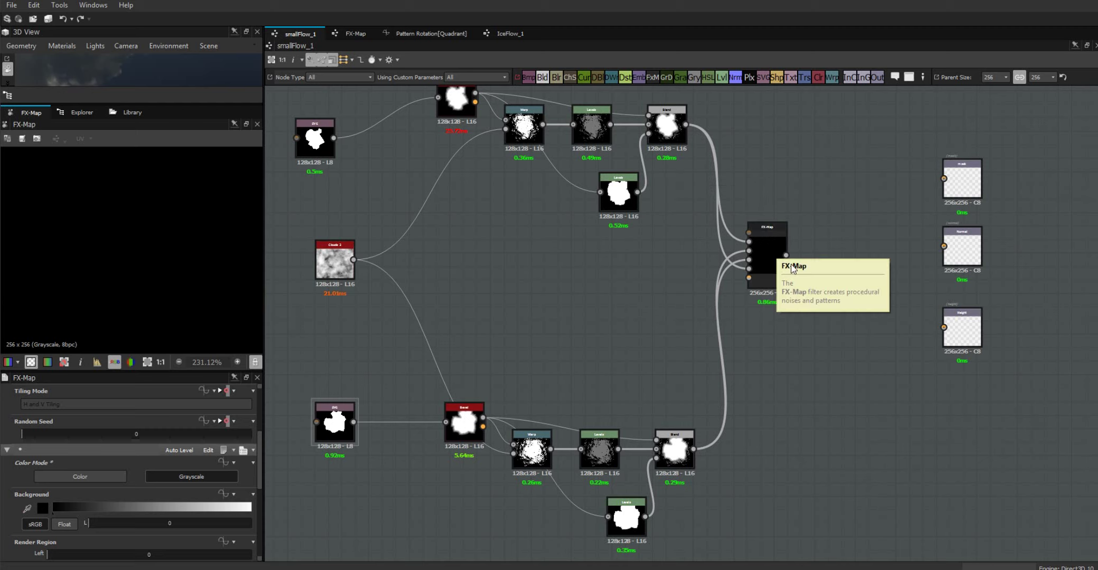
pyautogui.scroll(3, 770, 261)
pyautogui.scroll(1, 752, 235)
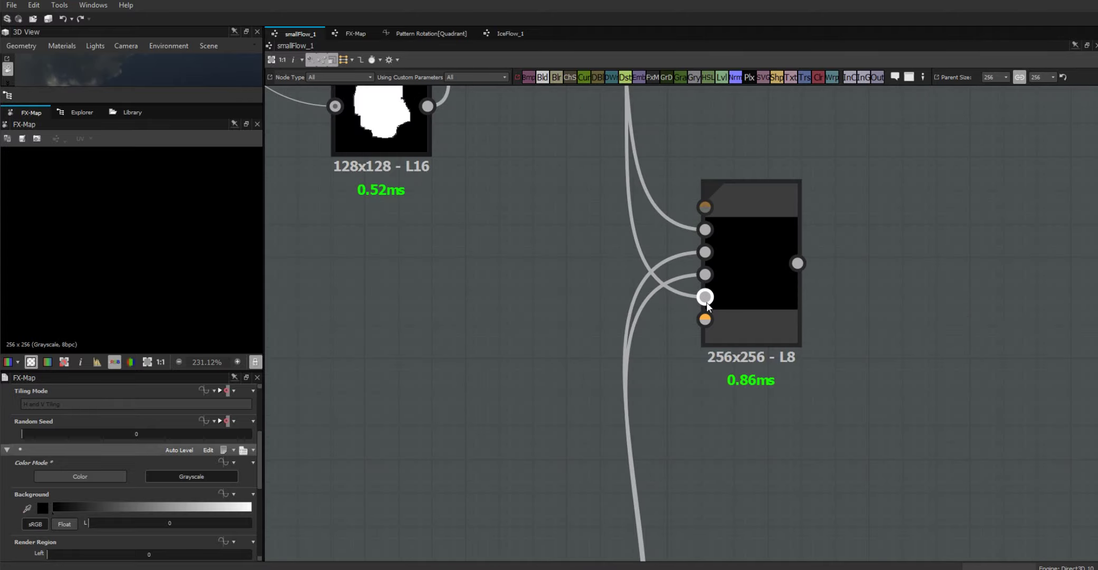
pyautogui.scroll(-5, 688, 257)
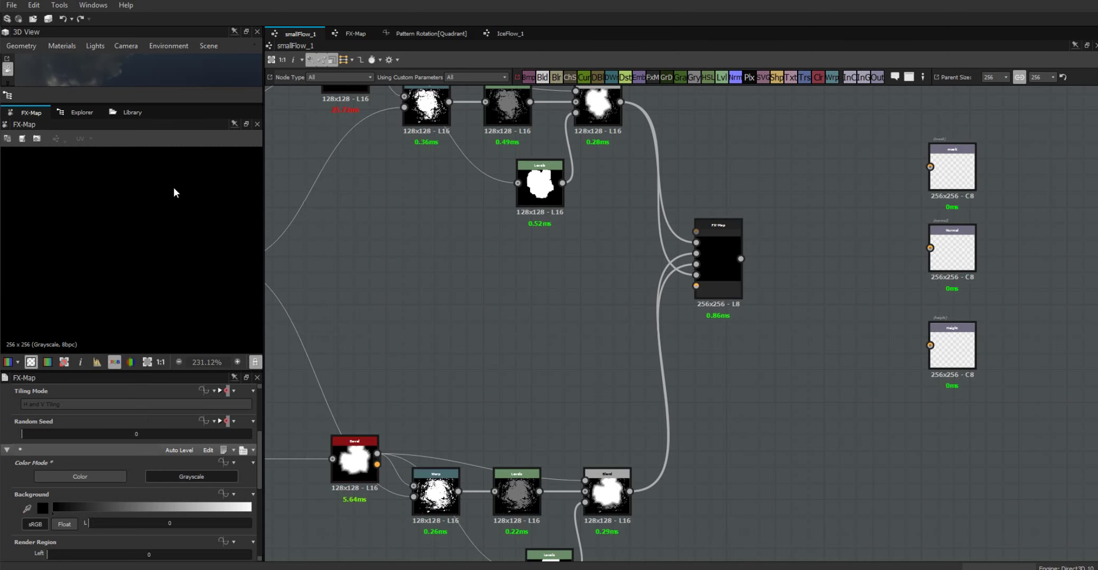
# - Show the upper Blend's output in the 2D view, and open the FX-Map's internal graph with its root Quadrant placed higher
pyautogui.click(601, 113)
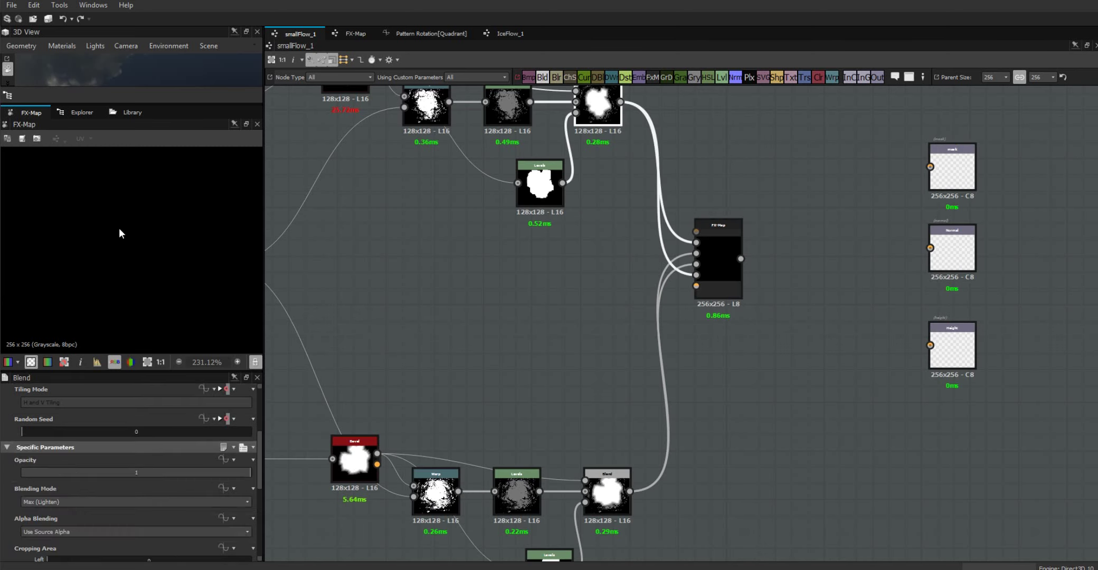
pyautogui.doubleClick(608, 103)
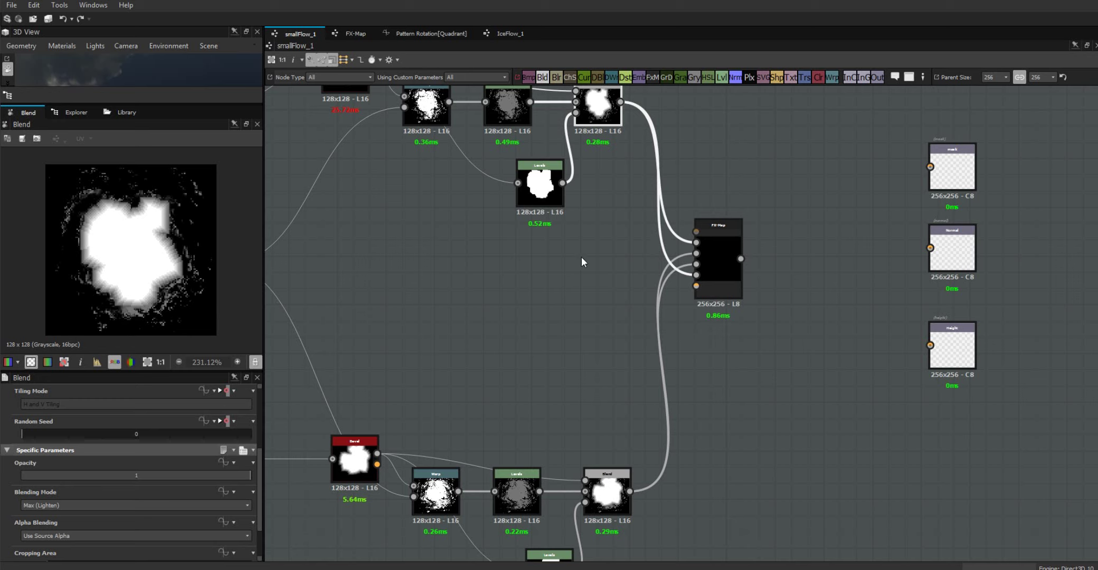
pyautogui.click(723, 254)
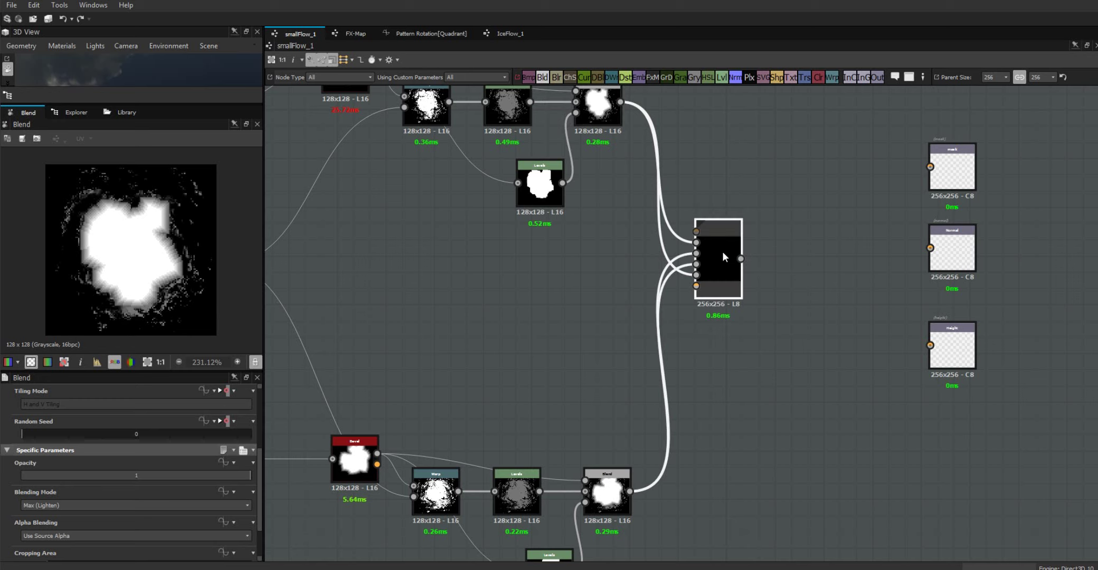
pyautogui.rightClick(724, 257)
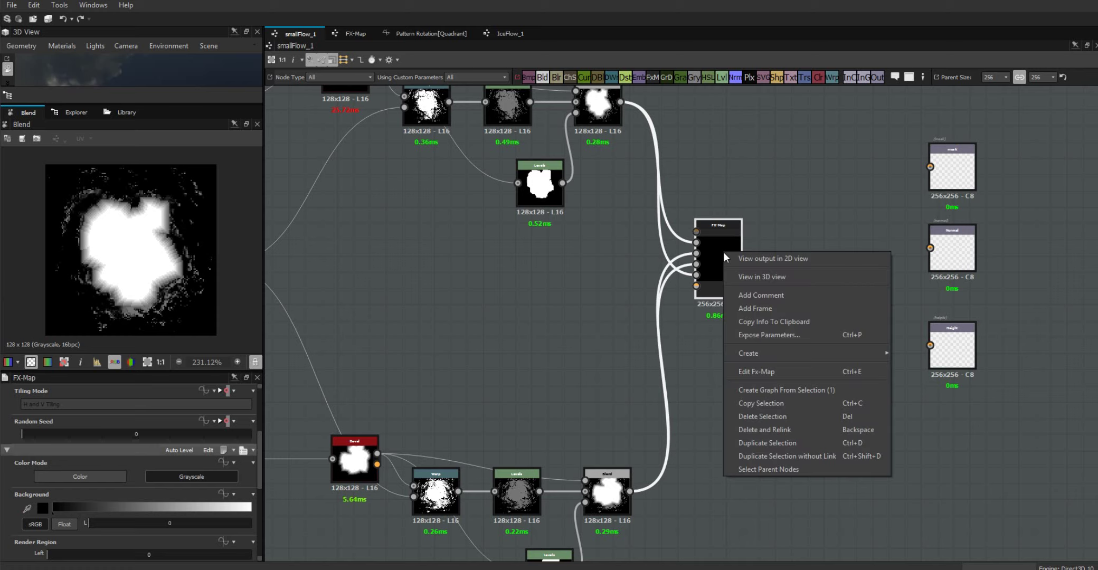
pyautogui.click(750, 372)
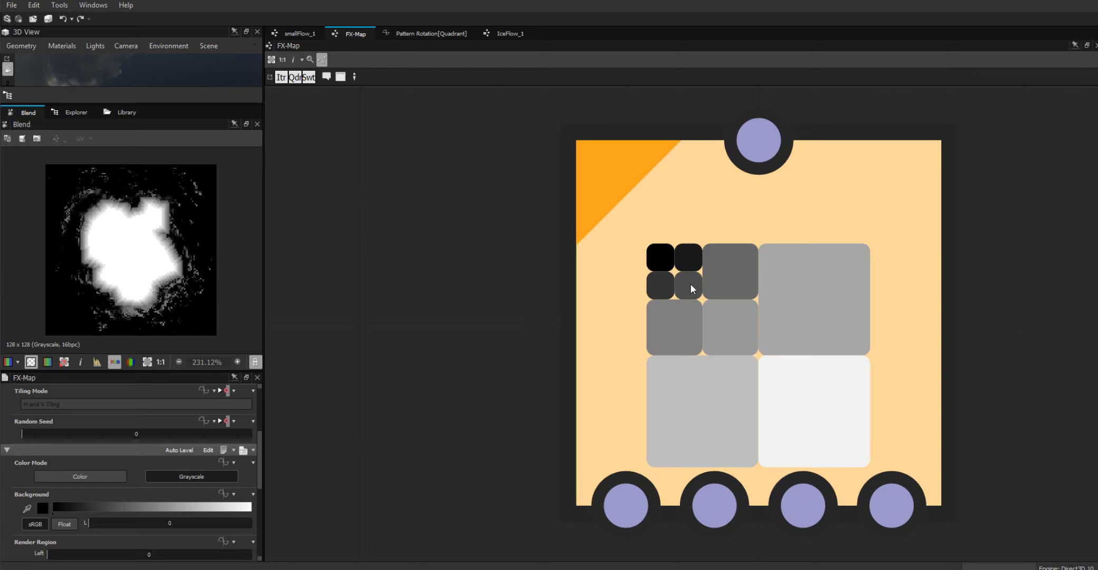
pyautogui.scroll(-6, 695, 283)
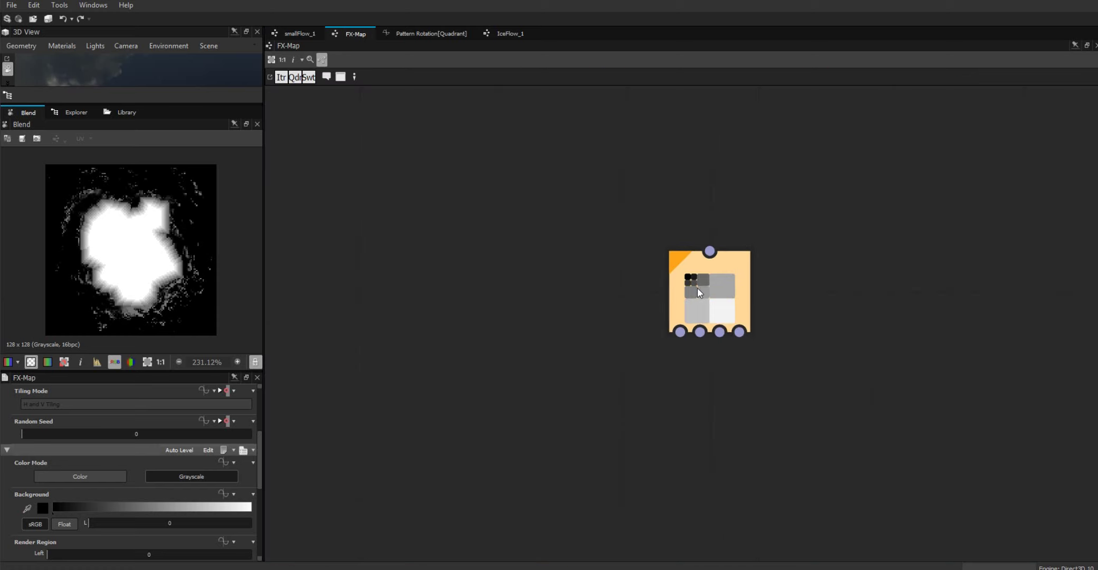
pyautogui.moveTo(706, 296); pyautogui.dragTo(703, 211)
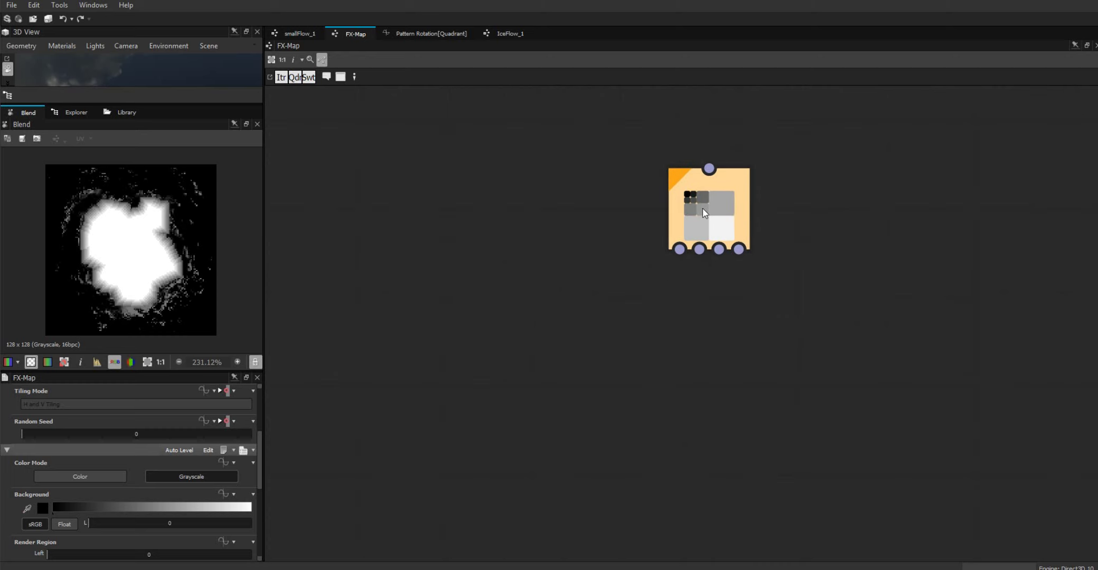
# - Add a second Quadrant below the root Quadrant and delete the four links between them
pyautogui.click(703, 210)
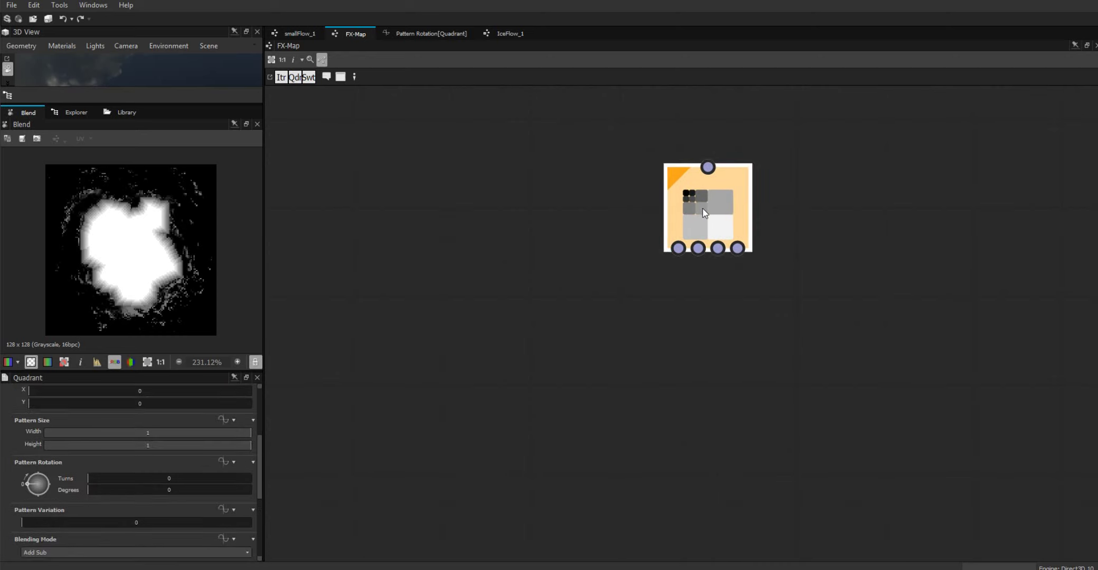
pyautogui.rightClick(703, 209)
pyautogui.click(729, 258)
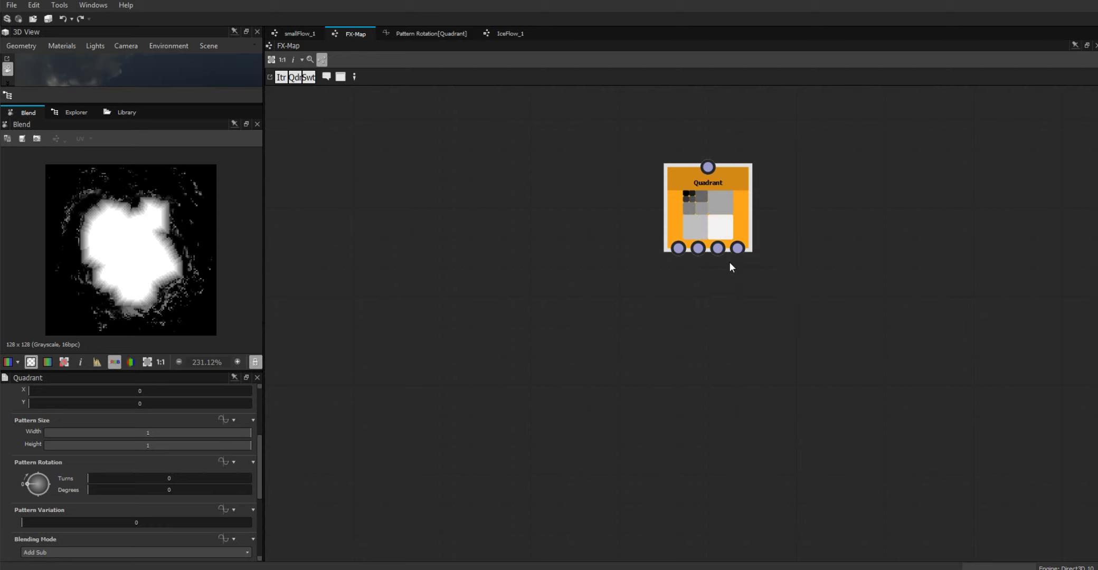
pyautogui.moveTo(719, 319); pyautogui.dragTo(720, 380)
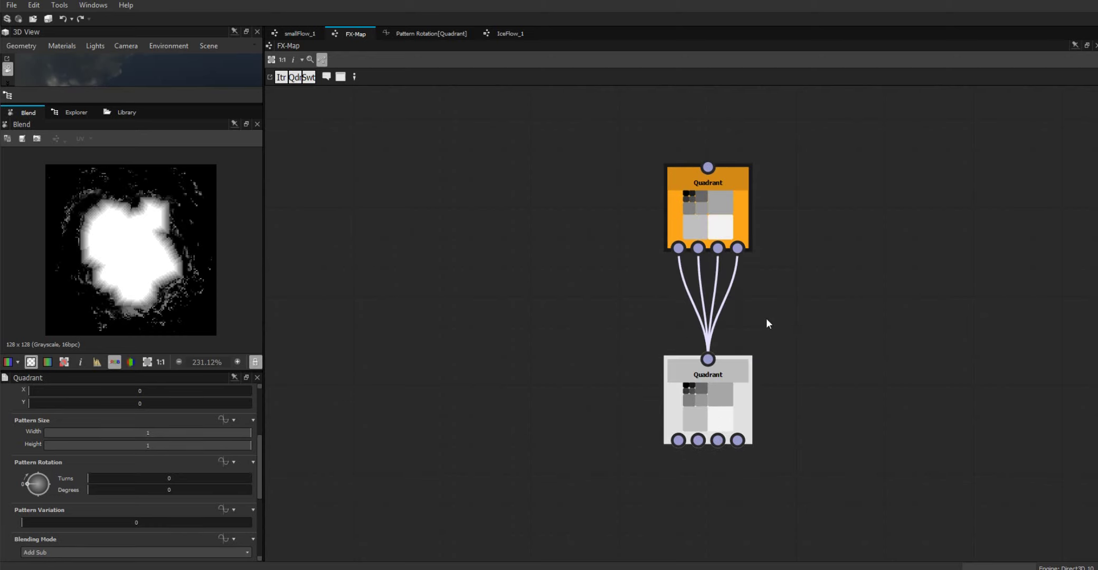
pyautogui.click(663, 309)
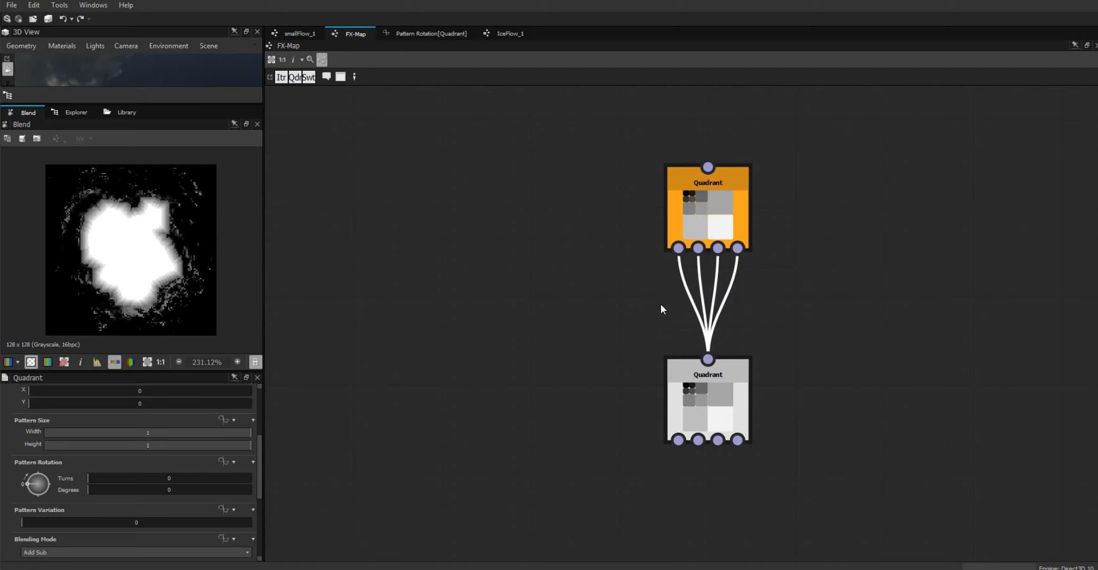
pyautogui.press('Delete')
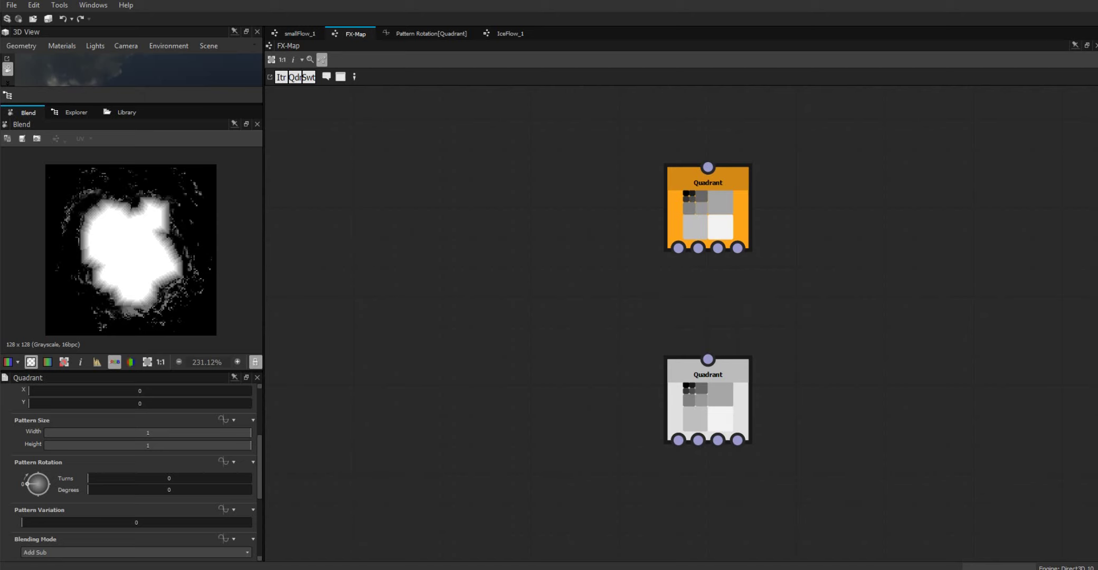
# - Place the second Quadrant below and to the left of the root, and link the root's first output to it
pyautogui.moveTo(701, 388); pyautogui.dragTo(567, 388)
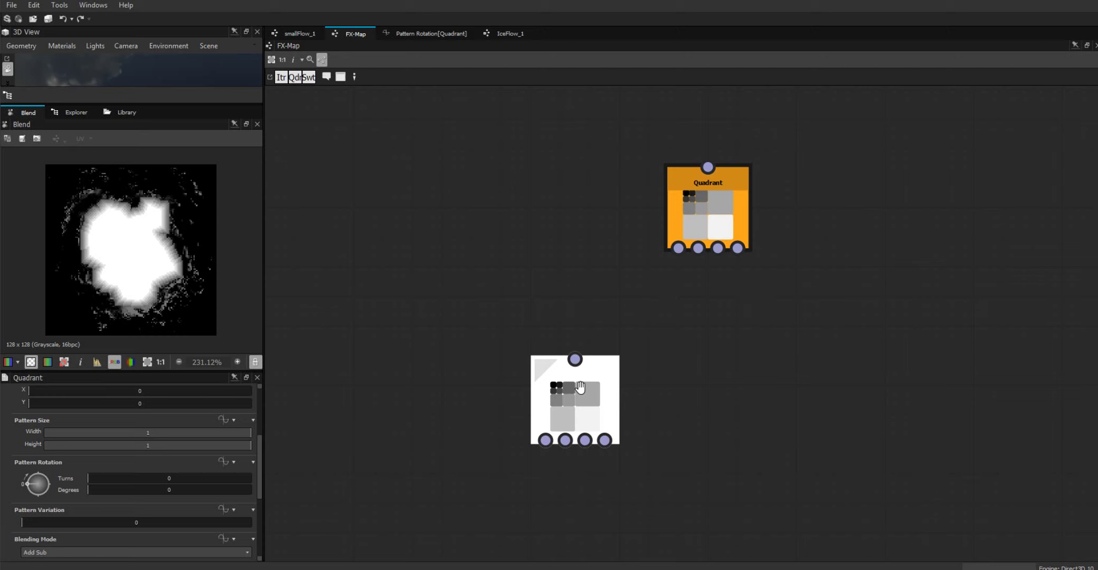
pyautogui.moveTo(581, 388); pyautogui.dragTo(639, 397, button='middle')
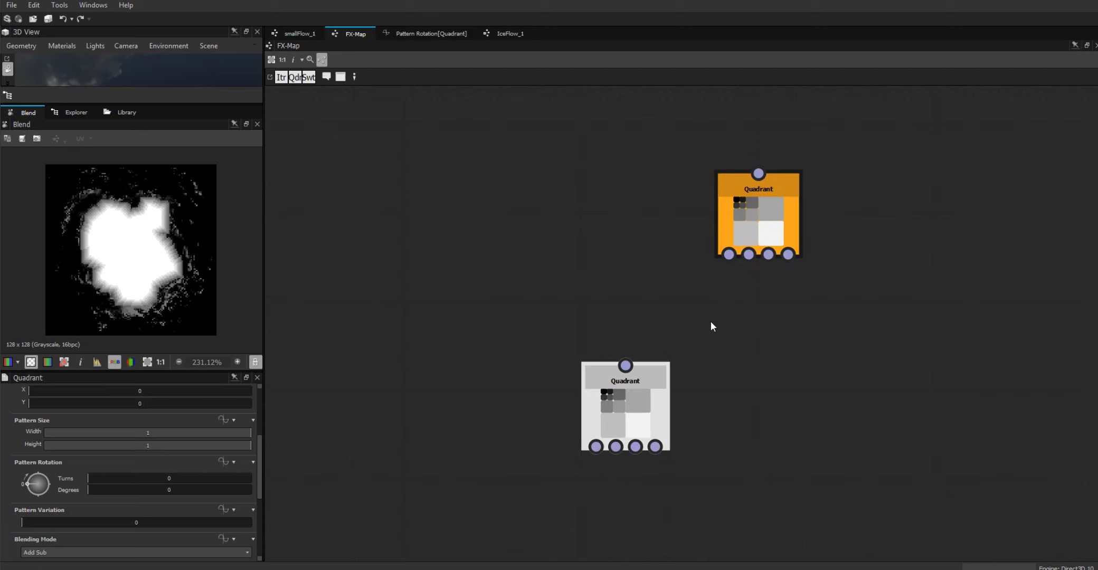
pyautogui.moveTo(728, 256); pyautogui.dragTo(626, 365)
pyautogui.moveTo(633, 419); pyautogui.dragTo(607, 390)
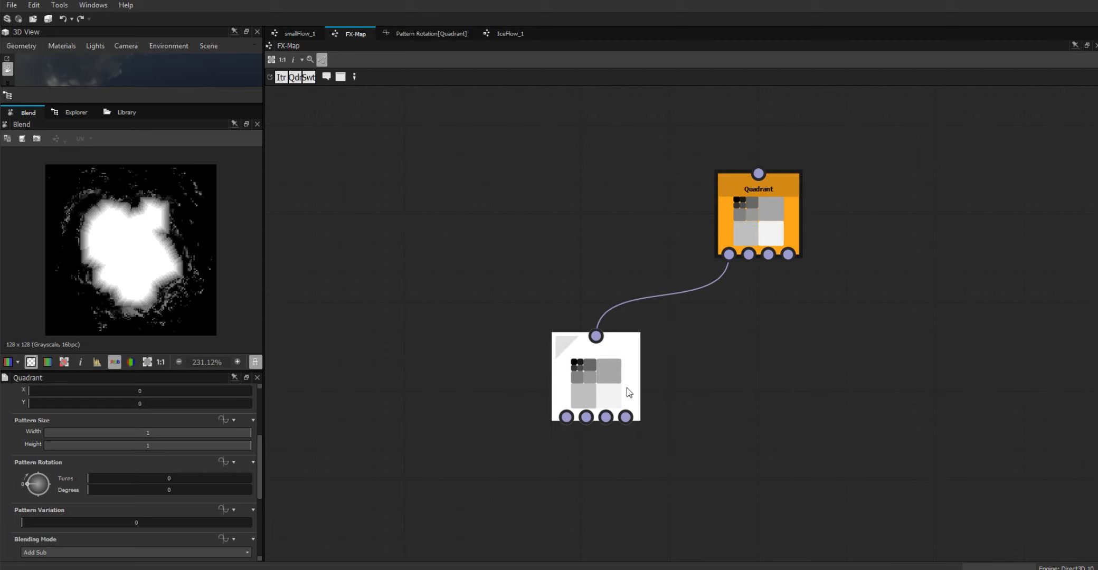
# - Make three copies of the child Quadrant and line all four up in an evenly spaced row beneath the root
pyautogui.hotkey('ctrl', 'd')
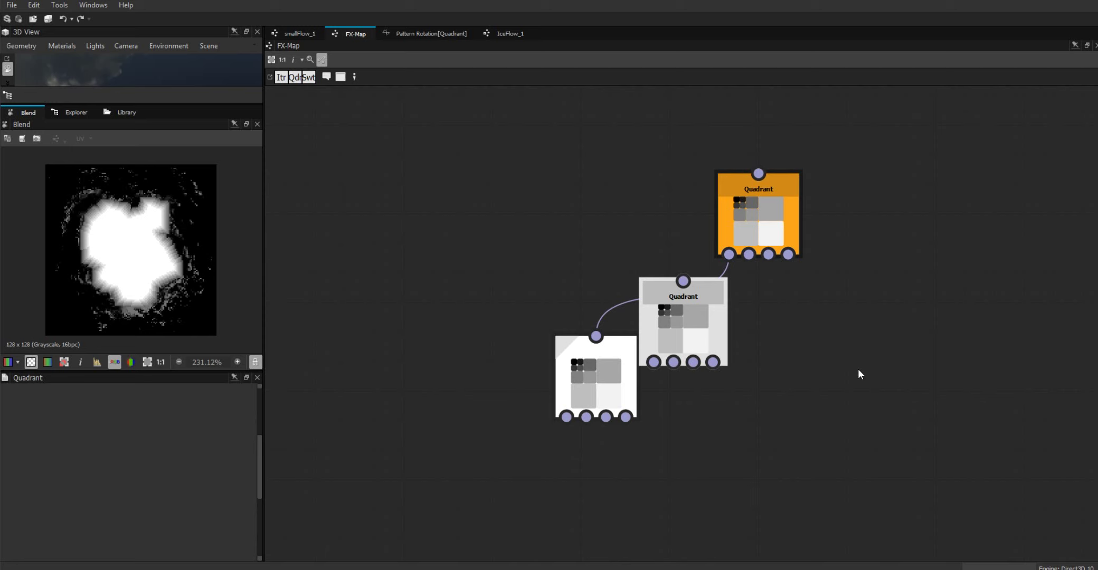
pyautogui.hotkey('ctrl', 'v')
pyautogui.moveTo(858, 374); pyautogui.dragTo(946, 375)
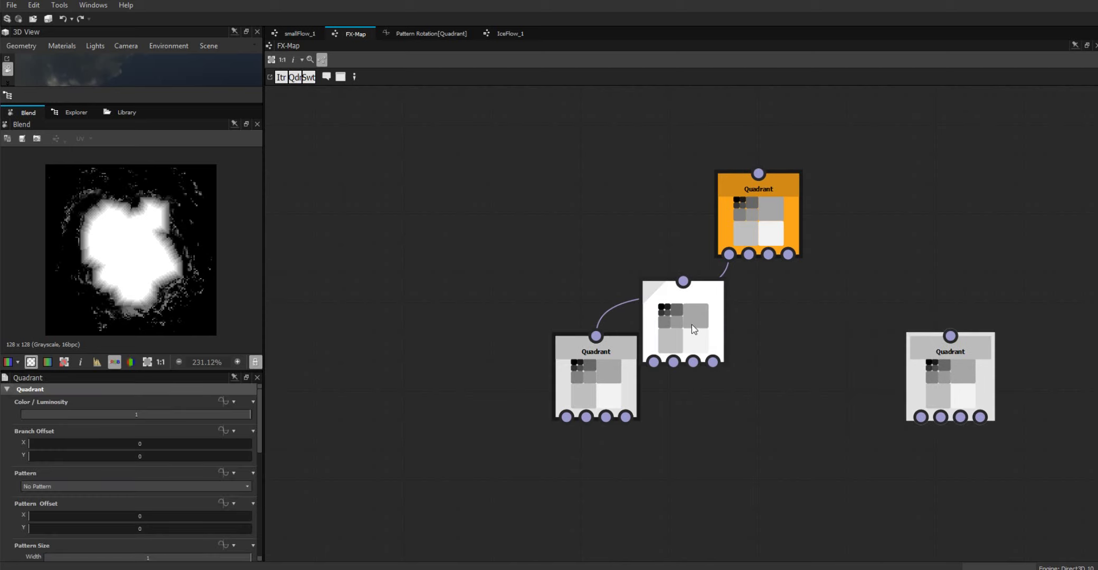
pyautogui.hotkey('ctrl', 'v')
pyautogui.moveTo(693, 329); pyautogui.dragTo(832, 379)
pyautogui.moveTo(720, 365); pyautogui.dragTo(724, 374)
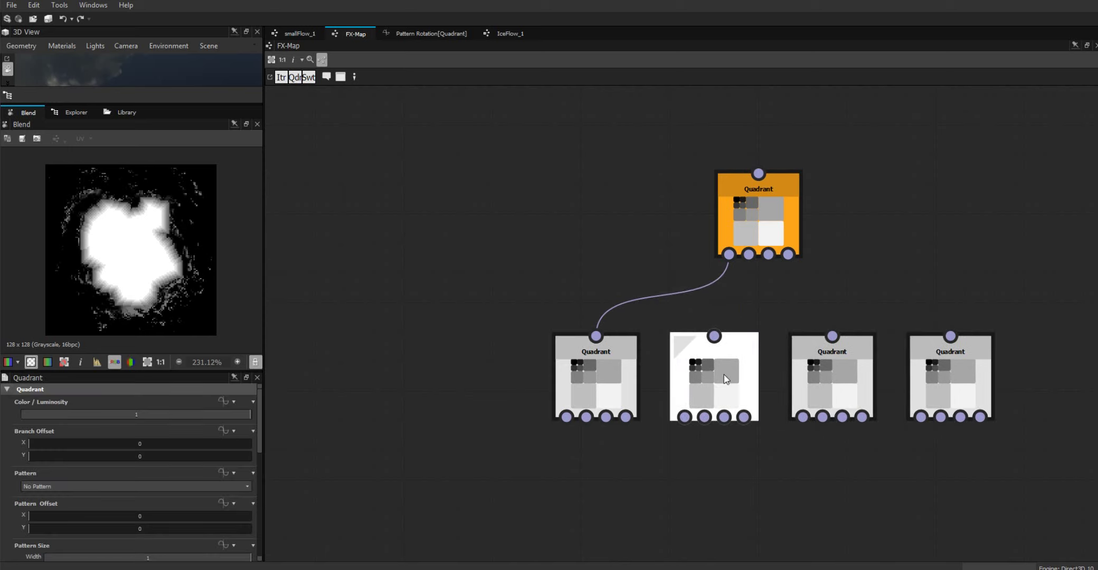
# - Link the root Quadrant's second, third and fourth outputs to the second, third and fourth child Quadrants respectively
pyautogui.moveTo(748, 255); pyautogui.dragTo(714, 336)
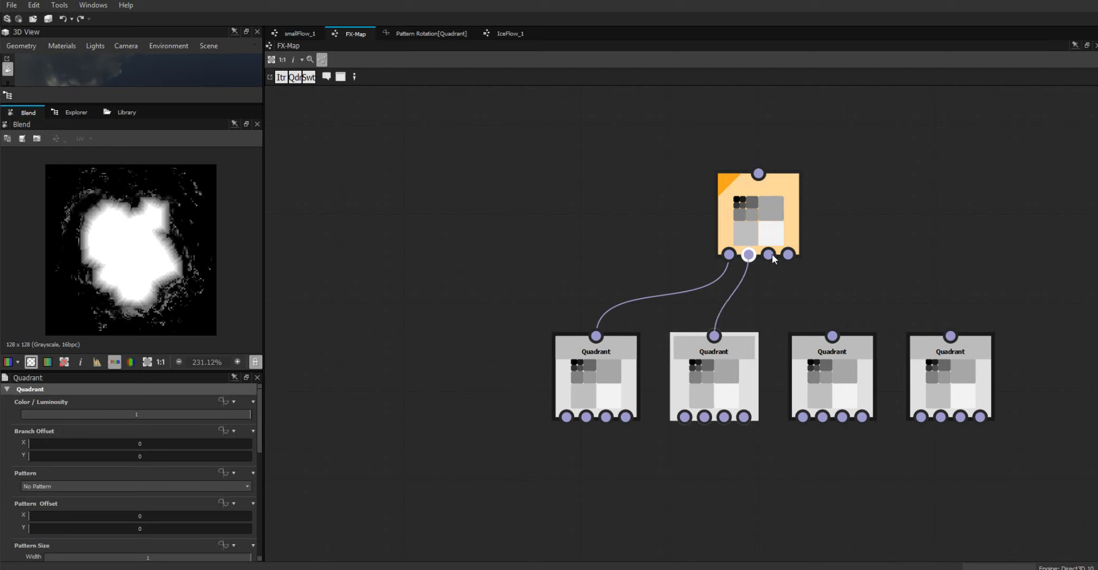
pyautogui.moveTo(797, 312); pyautogui.dragTo(833, 336)
pyautogui.moveTo(788, 255); pyautogui.dragTo(951, 336)
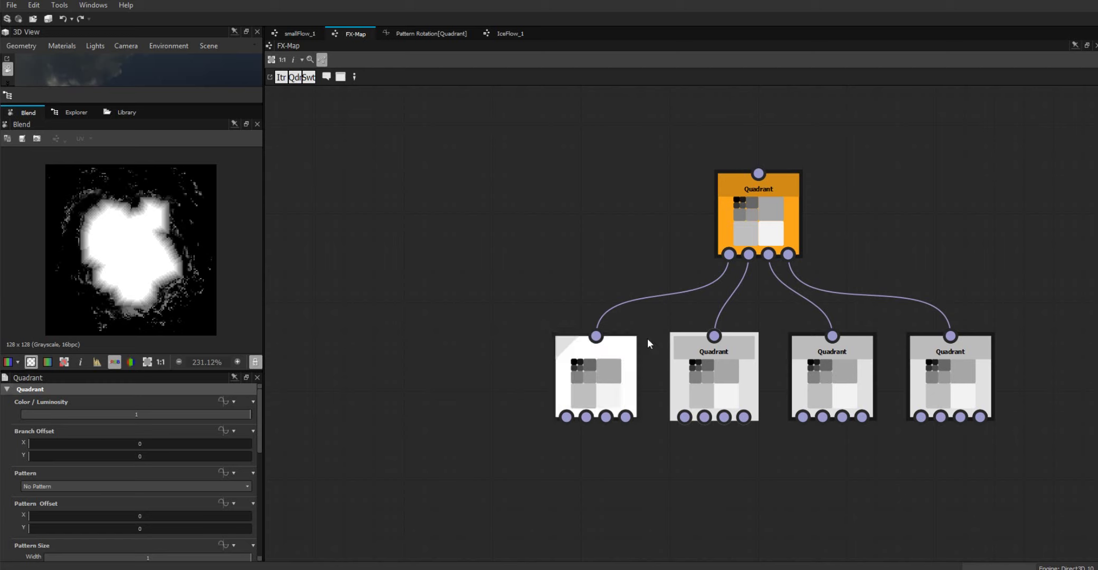
# - Set the Pattern of the first and second child Quadrants to Input Image
pyautogui.click(601, 367)
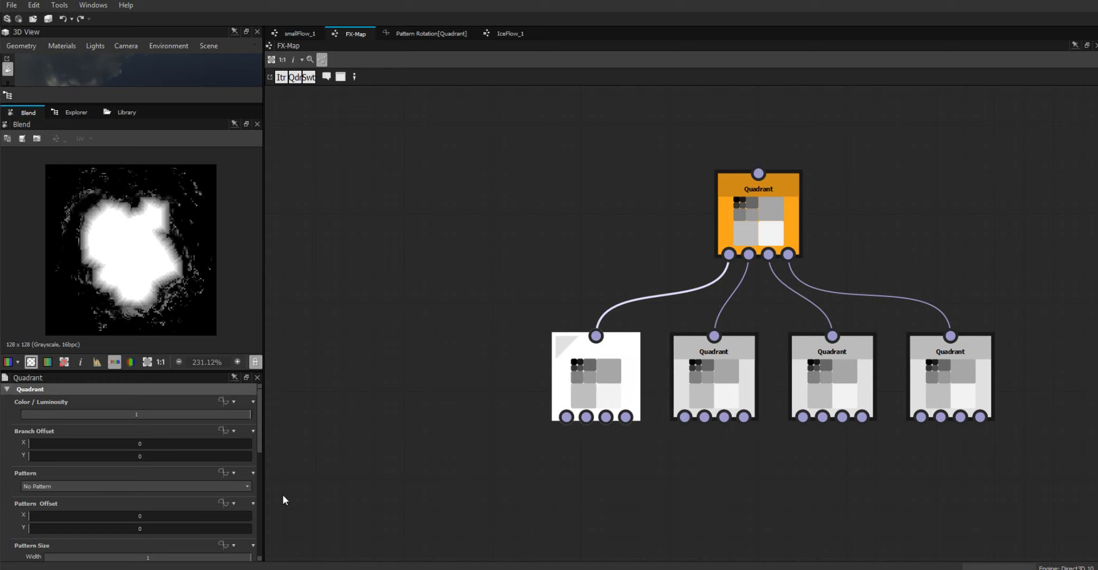
pyautogui.click(247, 489)
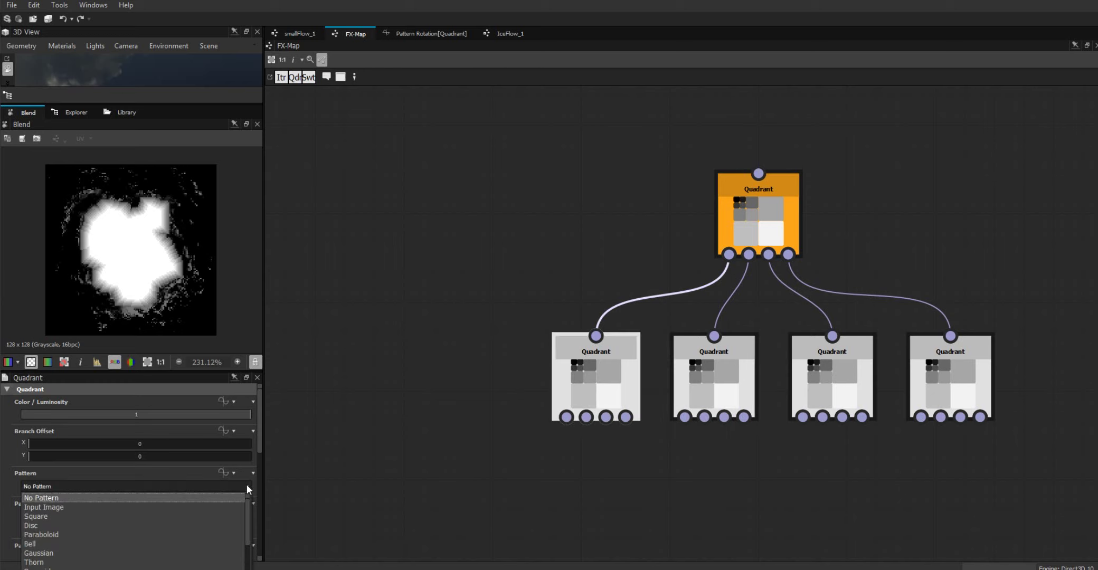
pyautogui.scroll(-1, 245, 521)
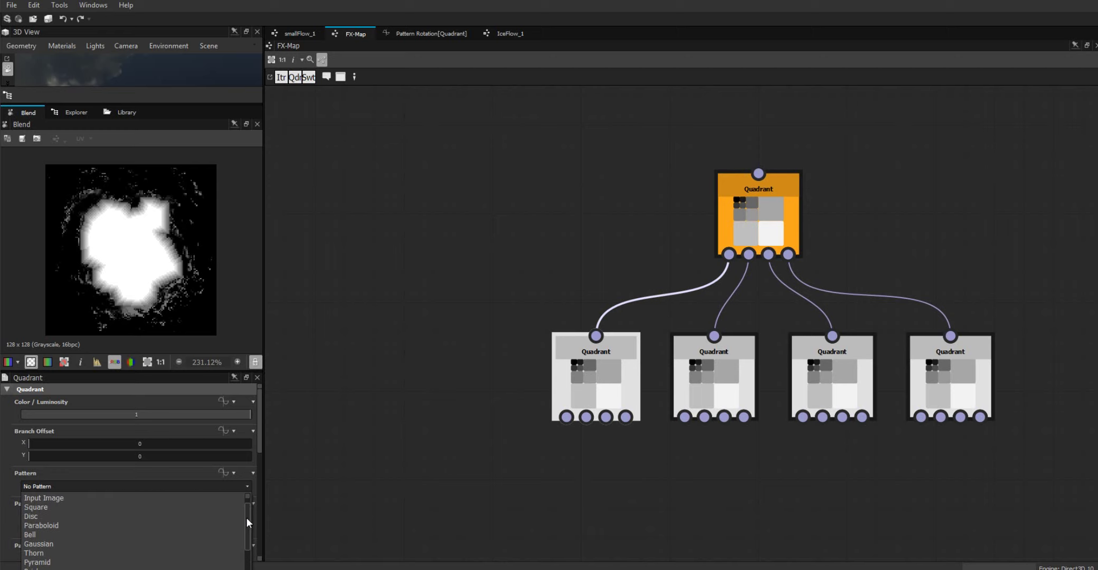
pyautogui.scroll(1, 246, 518)
pyautogui.click(205, 506)
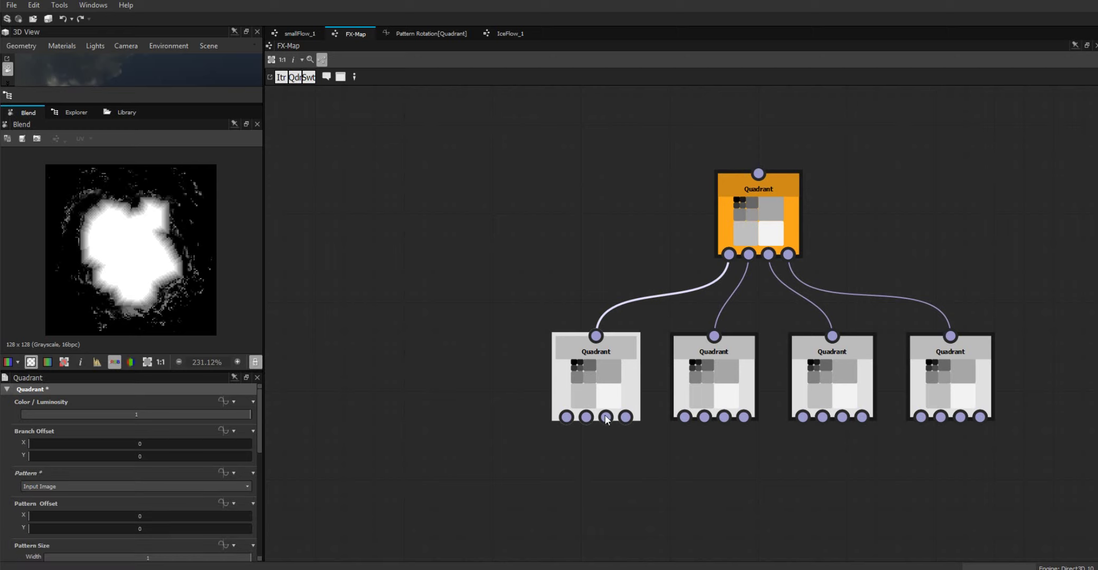
pyautogui.scroll(1, 242, 488)
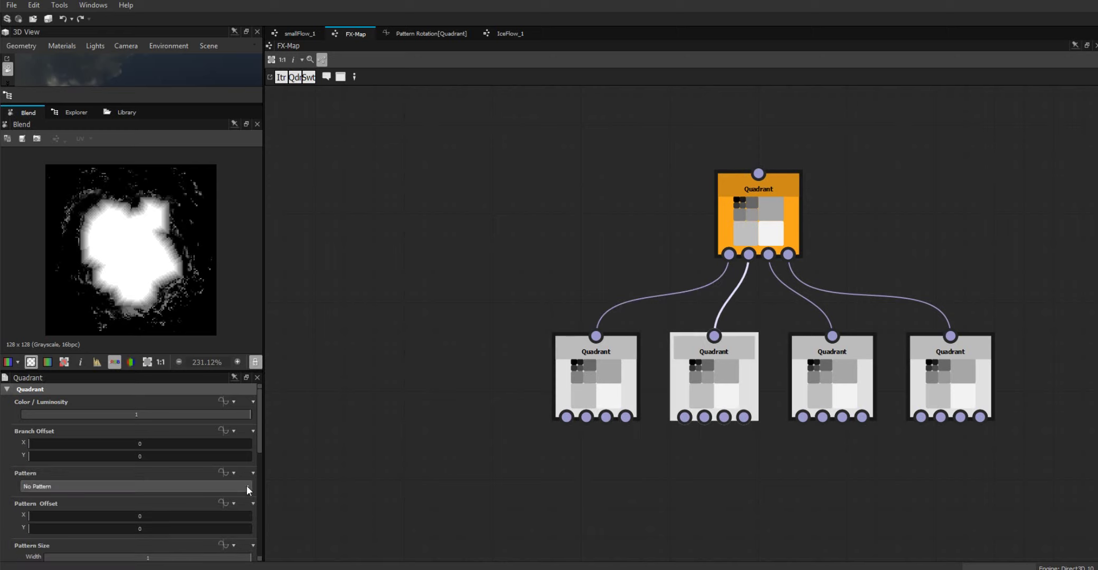
pyautogui.click(246, 485)
pyautogui.click(236, 506)
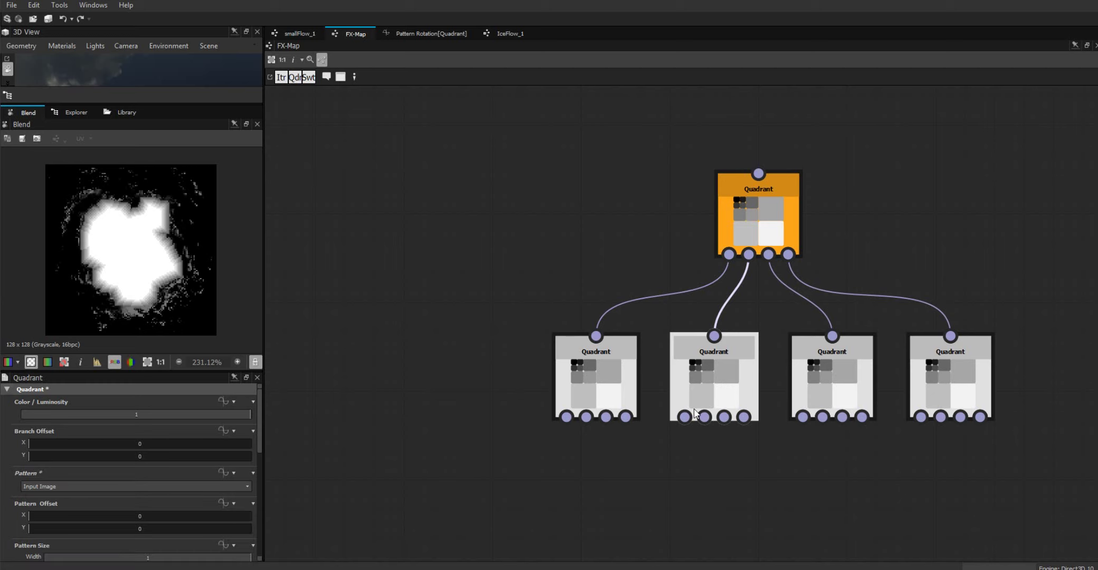
# - Set the Pattern of the third and fourth child Quadrants to Input Image
pyautogui.scroll(1, 244, 489)
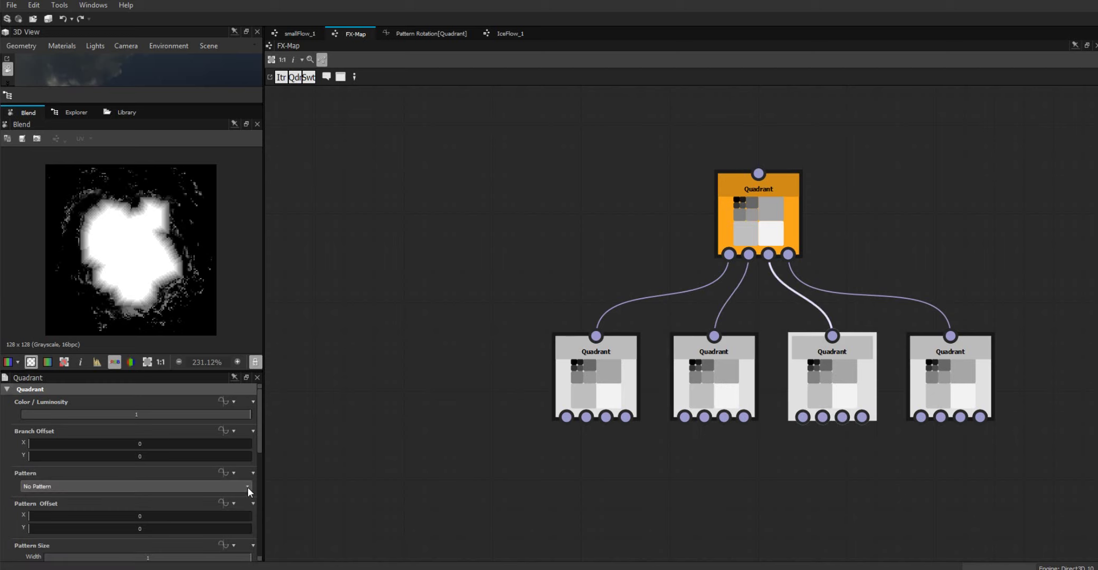
pyautogui.click(248, 487)
pyautogui.click(235, 508)
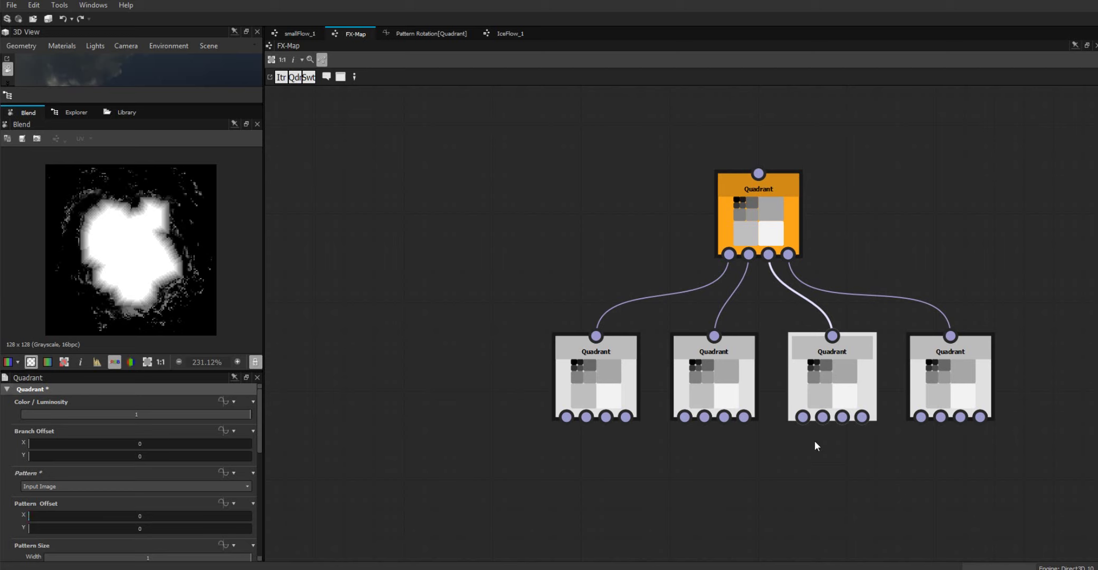
pyautogui.hotkey('ctrl', 'z')
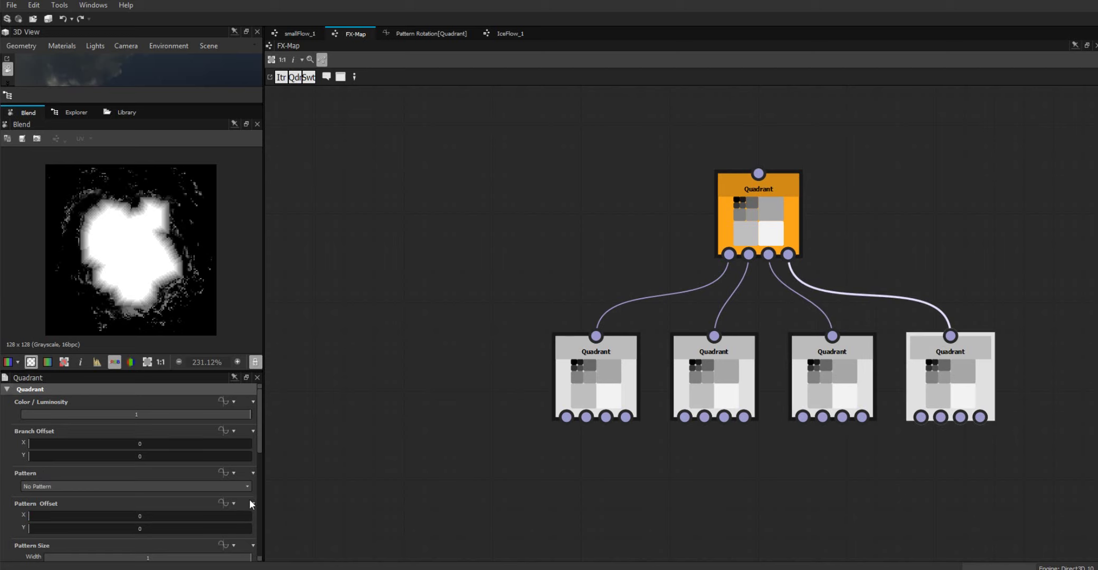
pyautogui.click(246, 489)
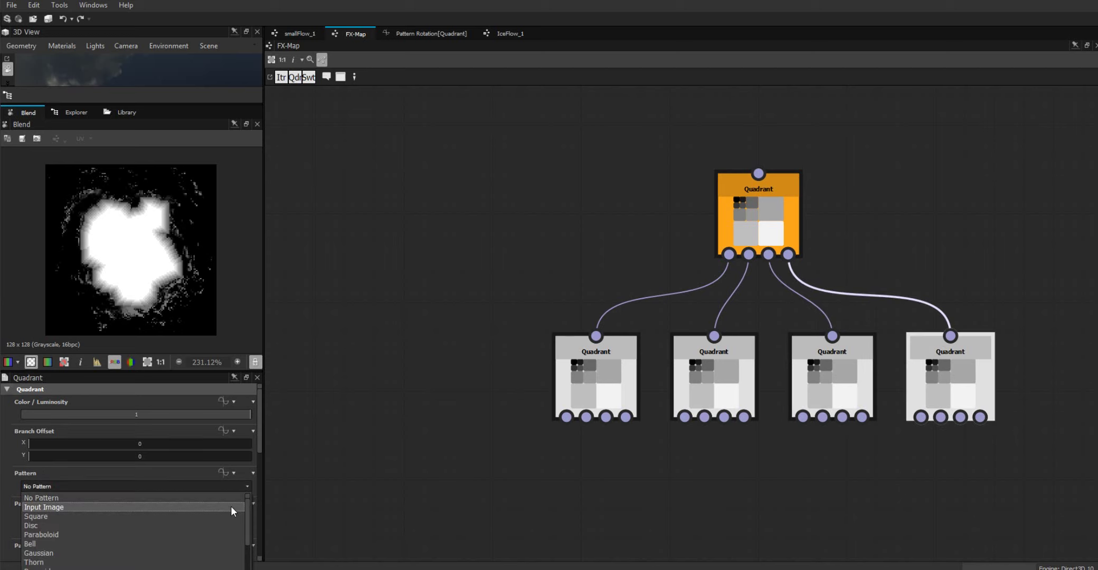
pyautogui.click(230, 506)
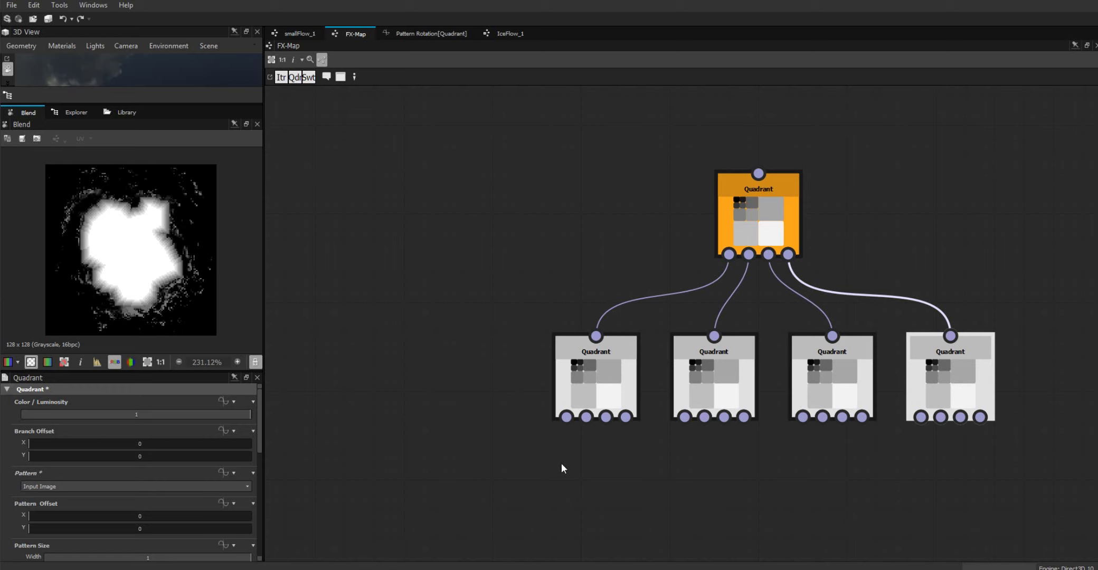
# - Inspect the first child Quadrant's input image settings, and return to the smallFlow_1 graph to view the FX-Map's output
pyautogui.moveTo(584, 453); pyautogui.dragTo(595, 354, button='middle')
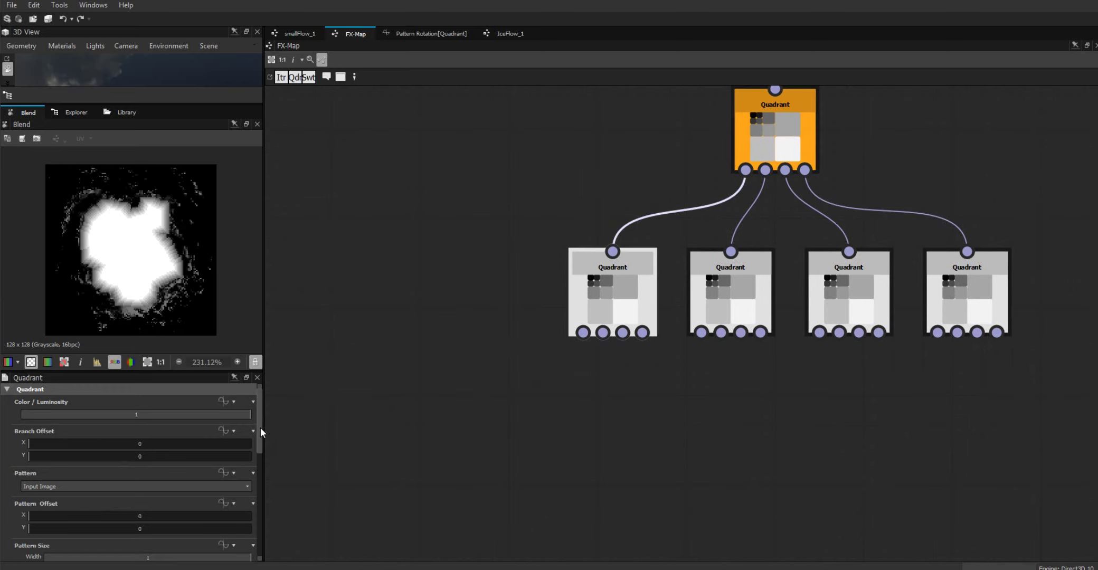
pyautogui.moveTo(260, 427); pyautogui.dragTo(262, 536)
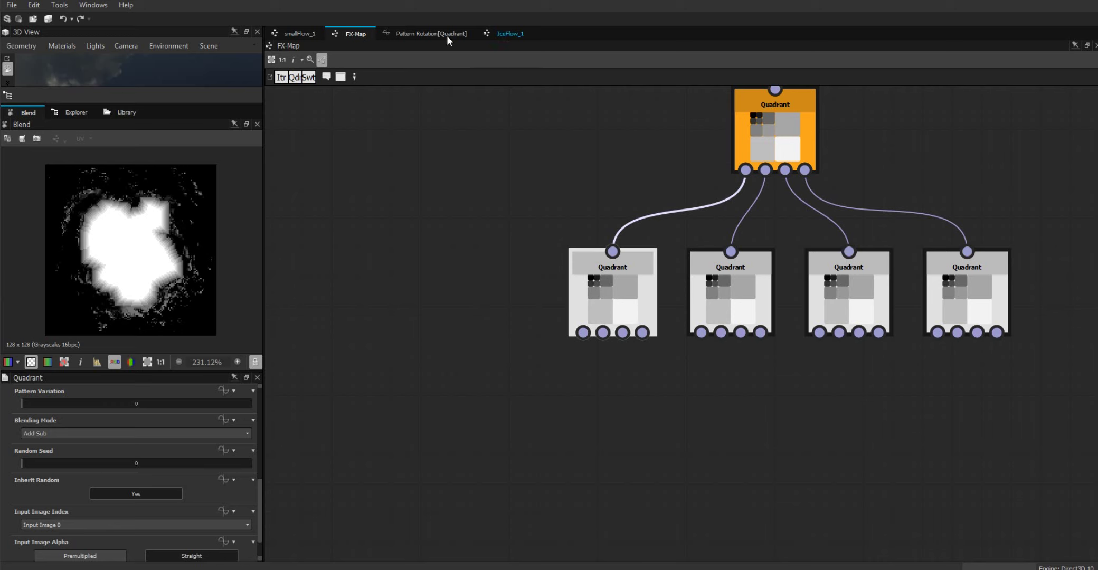
pyautogui.click(300, 34)
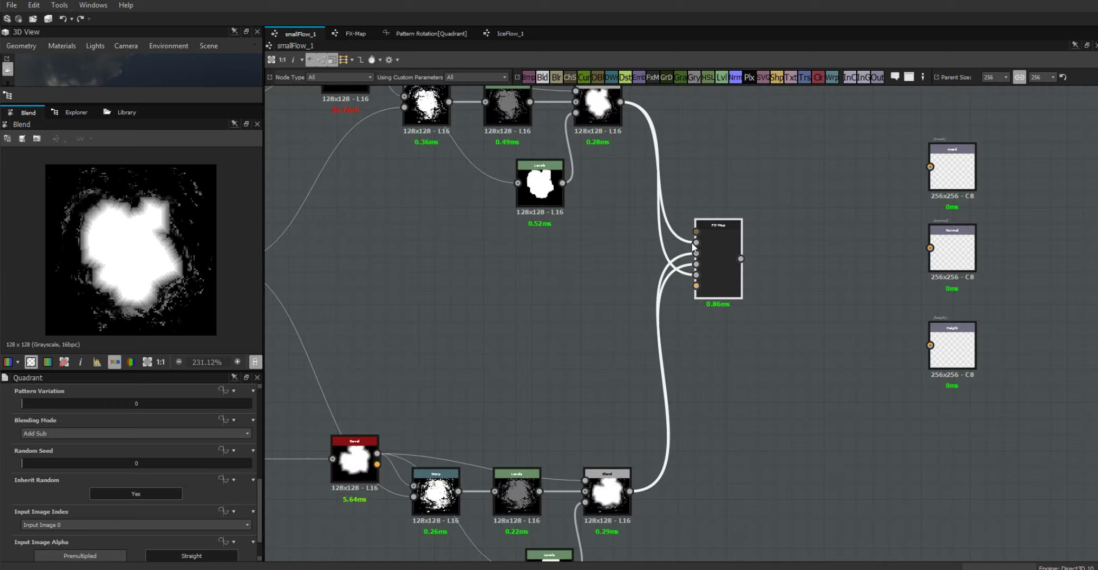
pyautogui.doubleClick(716, 261)
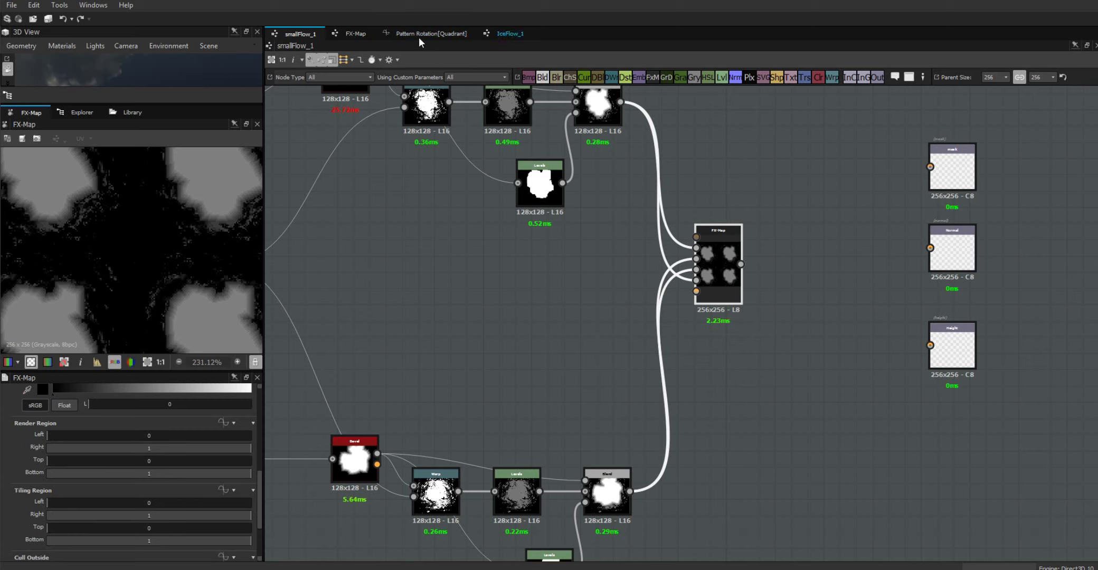
# - Open the FX-Map graph, fit its output in the 2D view, and set the second child Quadrant's Input Image Index to Input Image 1
pyautogui.click(355, 34)
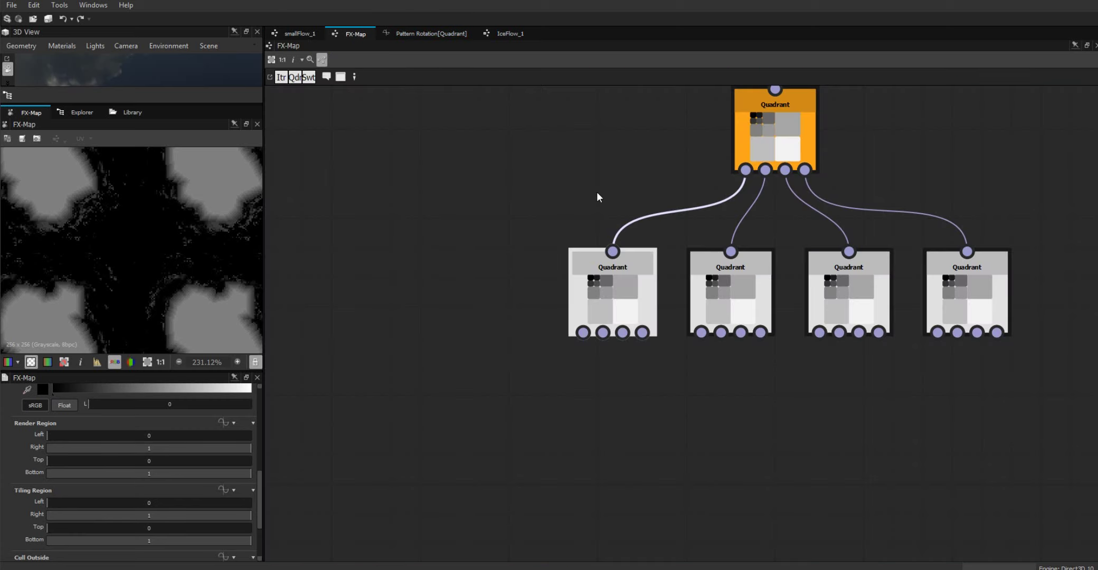
pyautogui.click(148, 362)
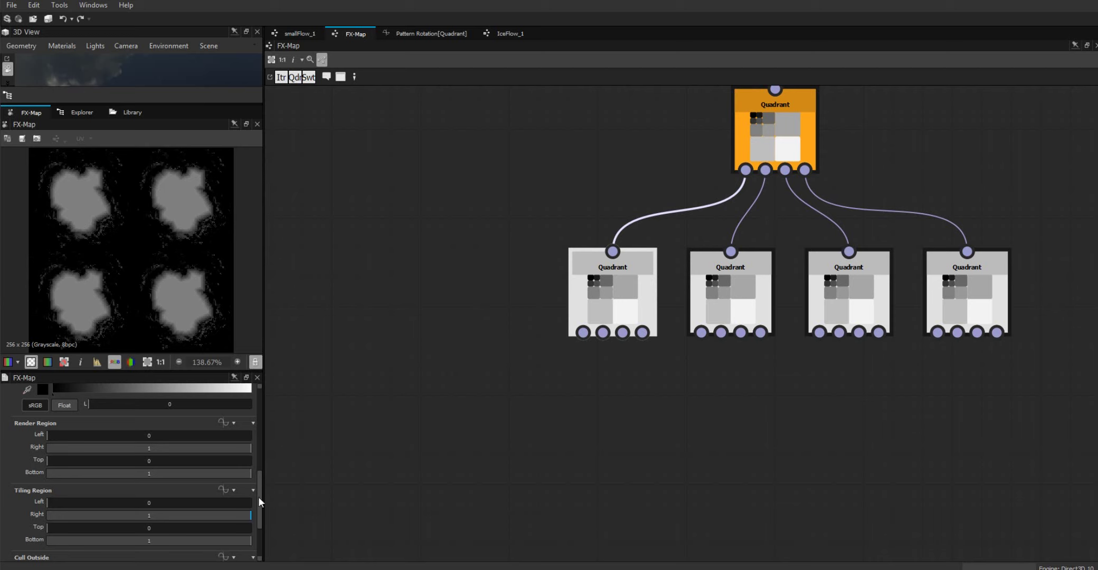
pyautogui.moveTo(259, 501); pyautogui.dragTo(282, 442)
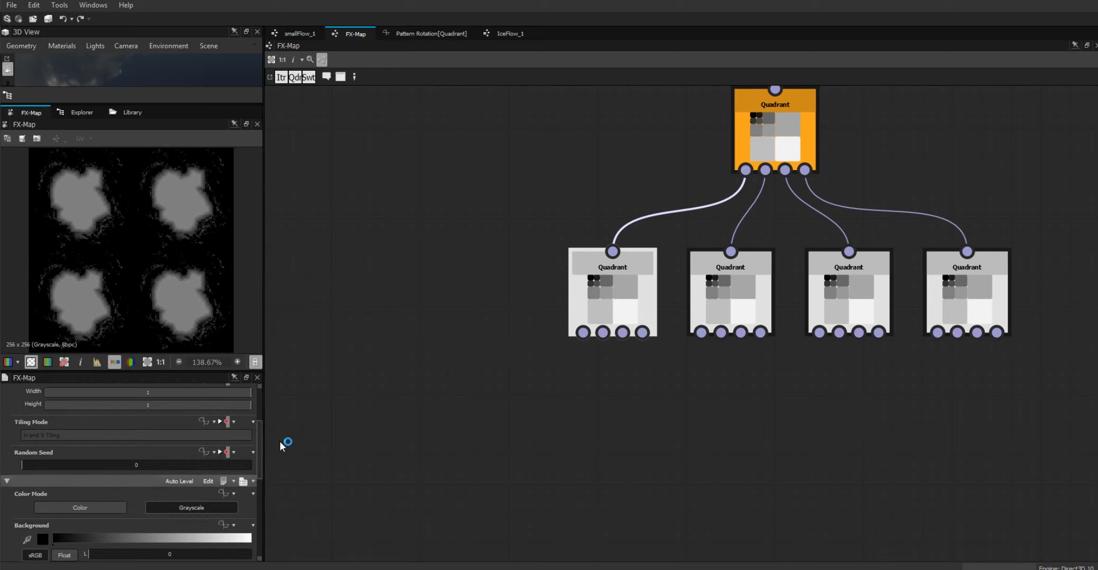
pyautogui.click(597, 294)
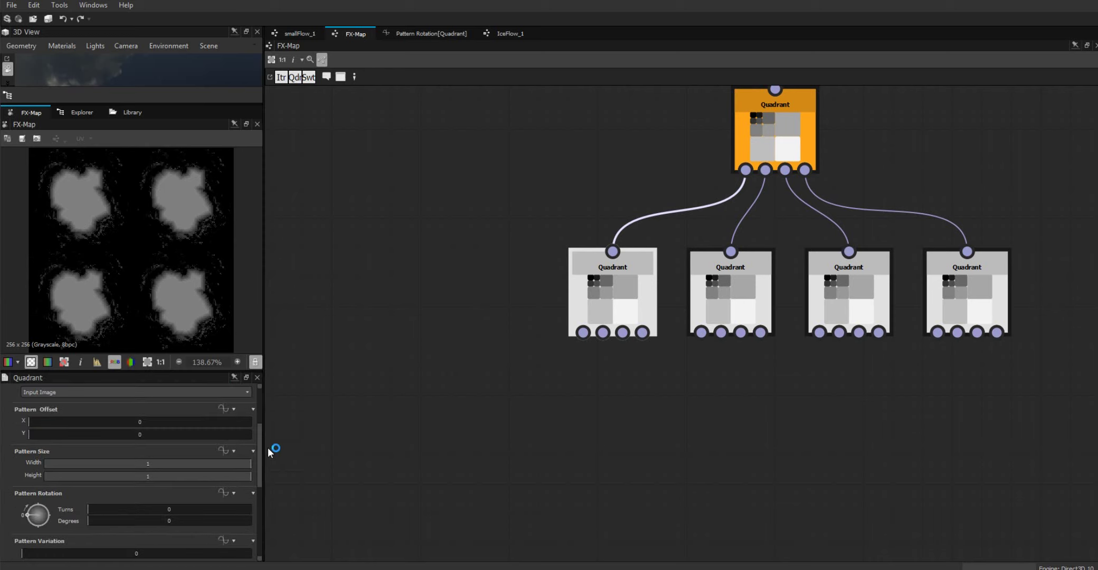
pyautogui.moveTo(261, 451); pyautogui.dragTo(256, 532)
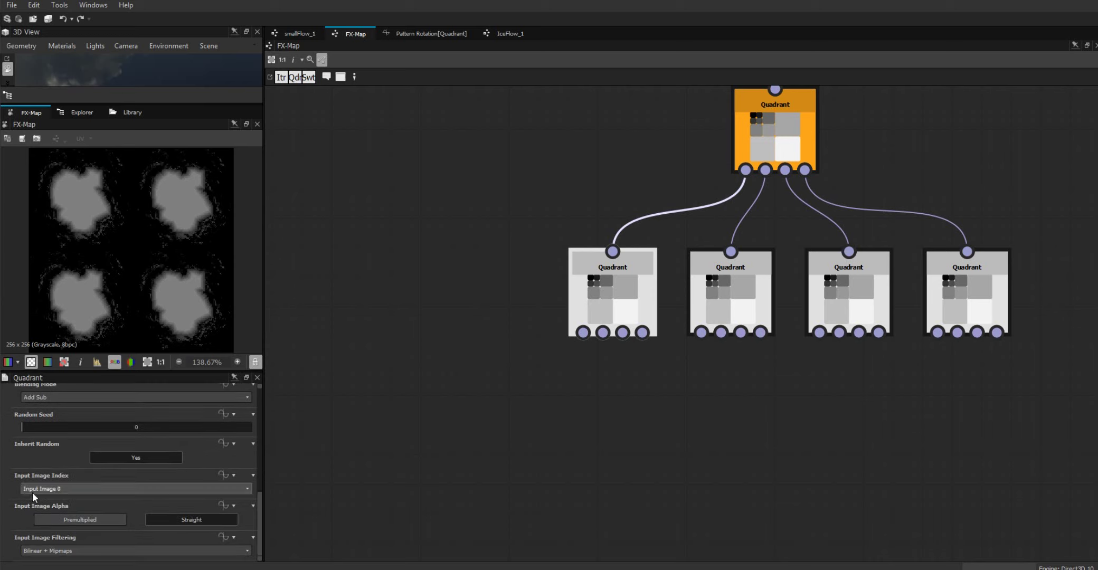
pyautogui.click(740, 302)
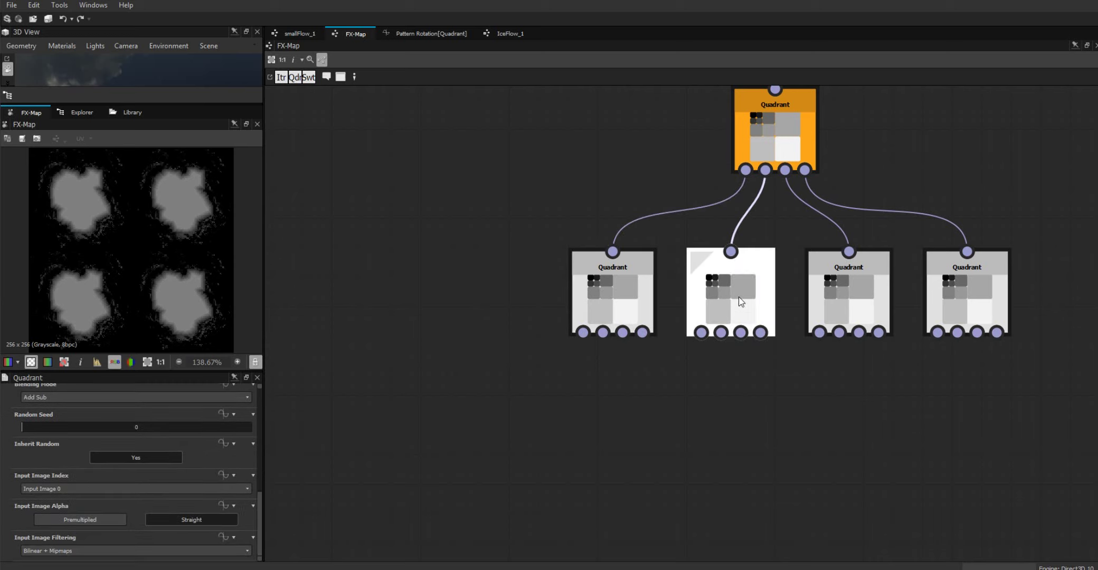
pyautogui.click(247, 496)
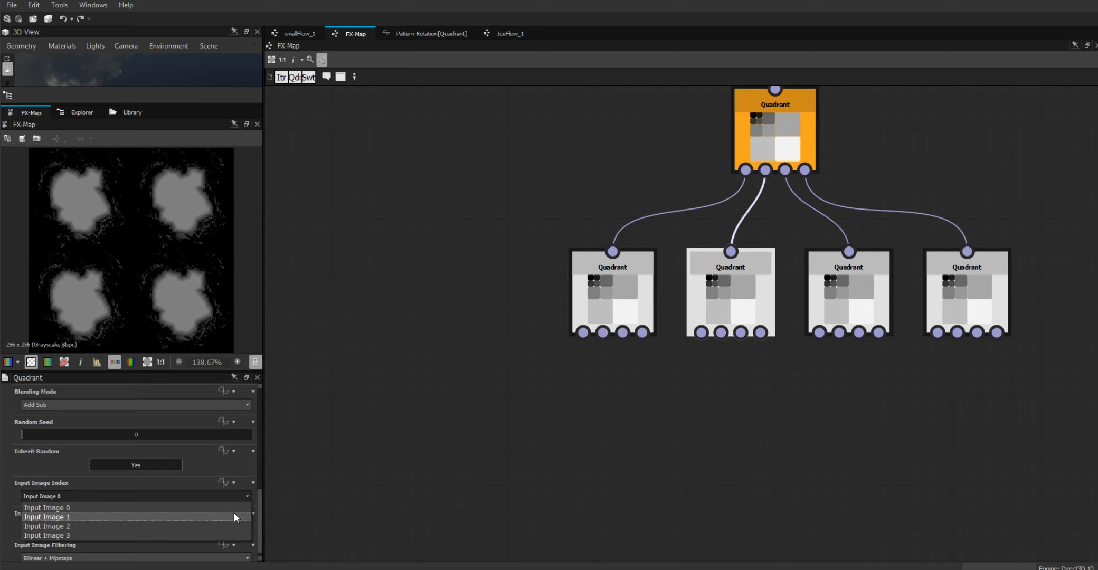
pyautogui.click(234, 513)
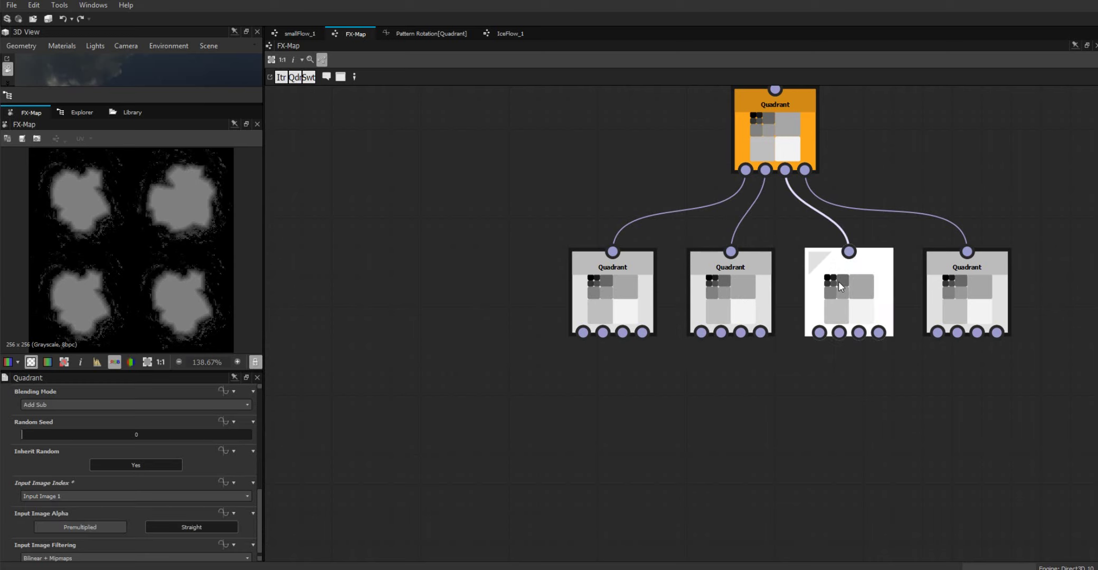
# - Set the Input Image Index to Input Image 2 on the third child Quadrant and Input Image 3 on the fourth
pyautogui.hotkey('ctrl', 'z')
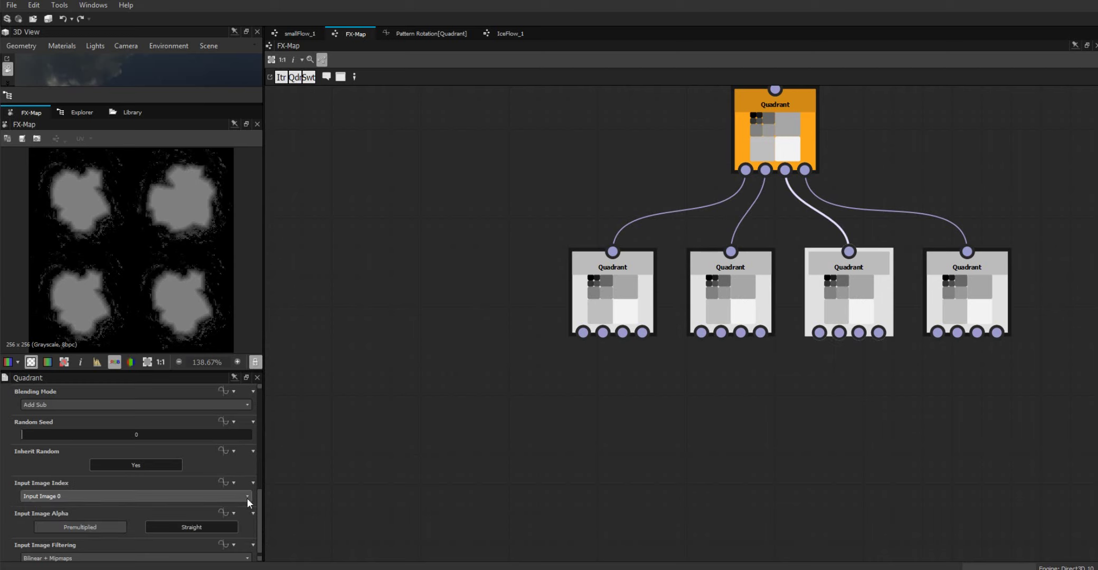
pyautogui.click(247, 496)
pyautogui.click(234, 526)
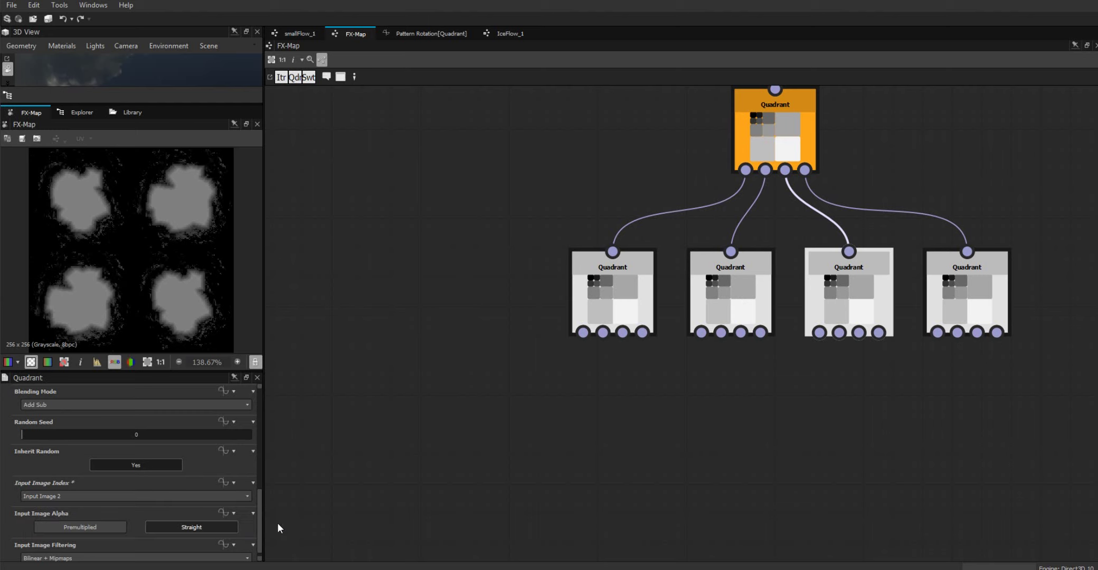
pyautogui.click(943, 304)
pyautogui.hotkey('ctrl', 'z')
pyautogui.click(248, 497)
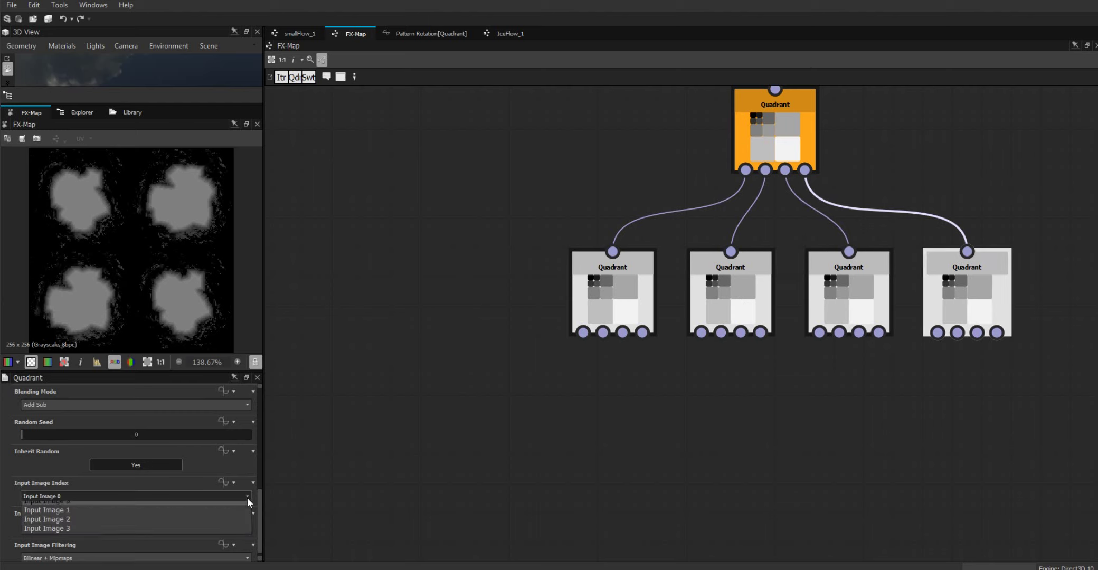
pyautogui.click(223, 532)
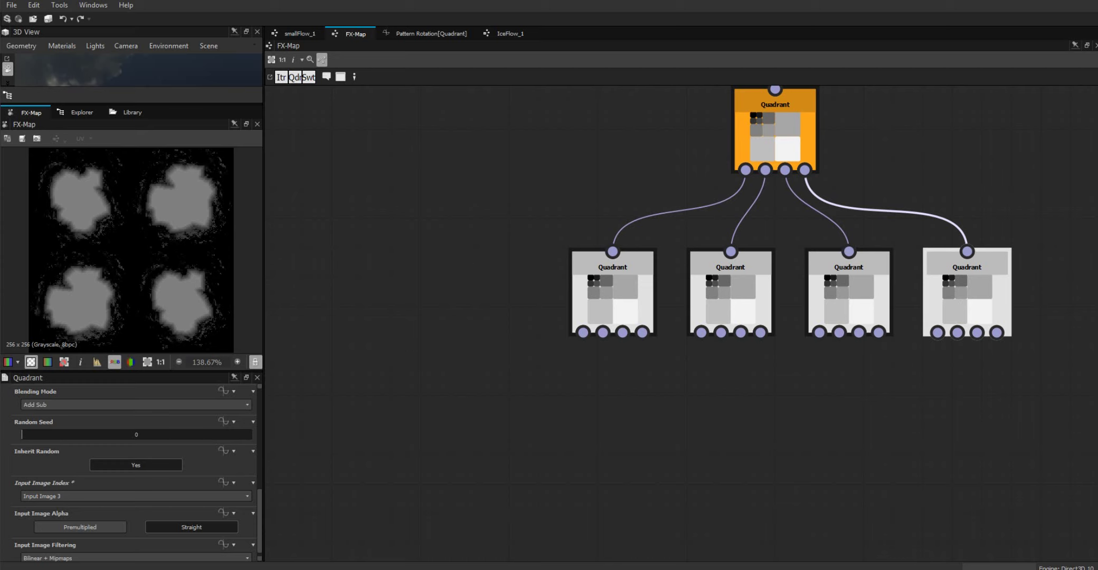
# - Set the first child Quadrant's Pattern Offset to about X 0.15 and Y 0.18
pyautogui.click(624, 296)
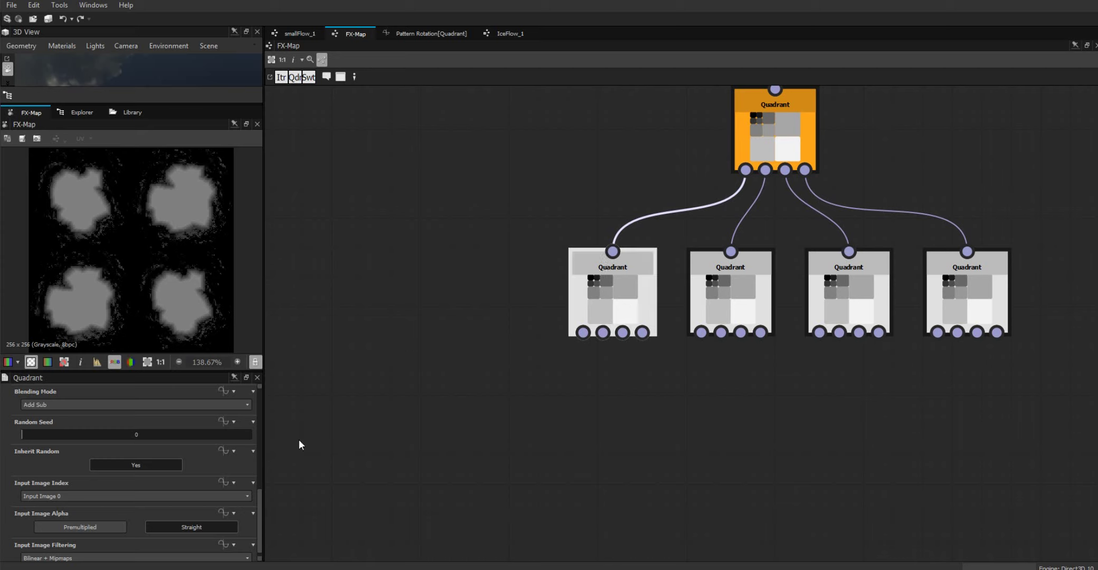
pyautogui.scroll(-1, 260, 503)
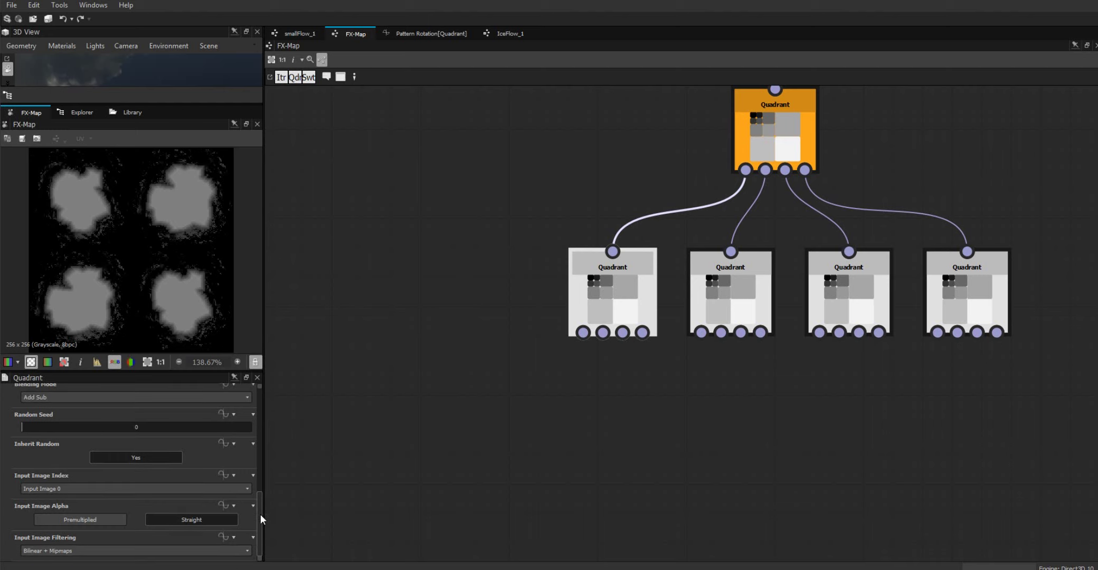
pyautogui.scroll(3, 261, 491)
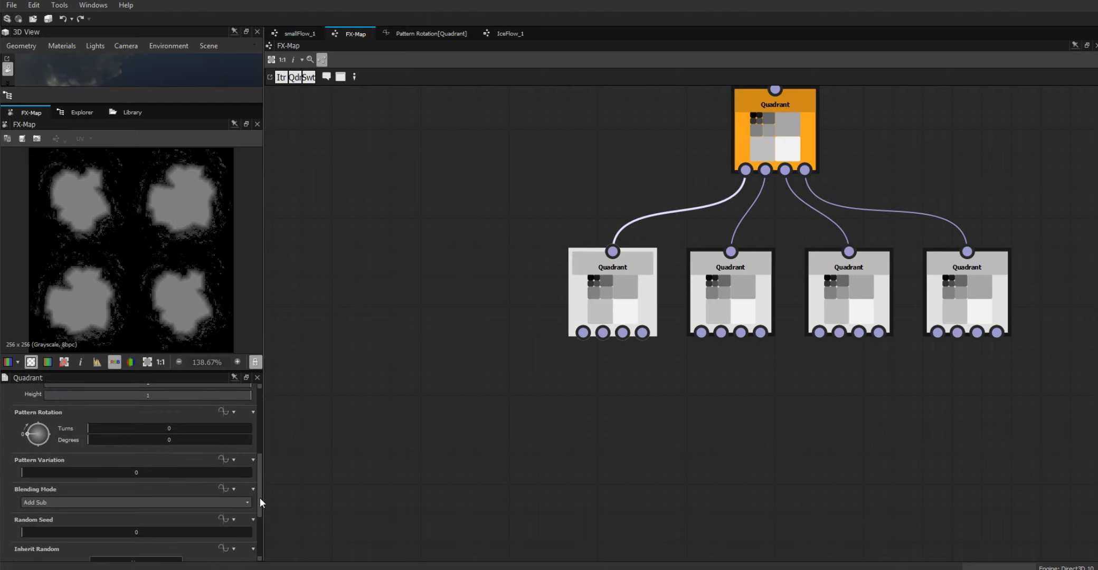
pyautogui.scroll(1, 260, 497)
pyautogui.scroll(5, 256, 479)
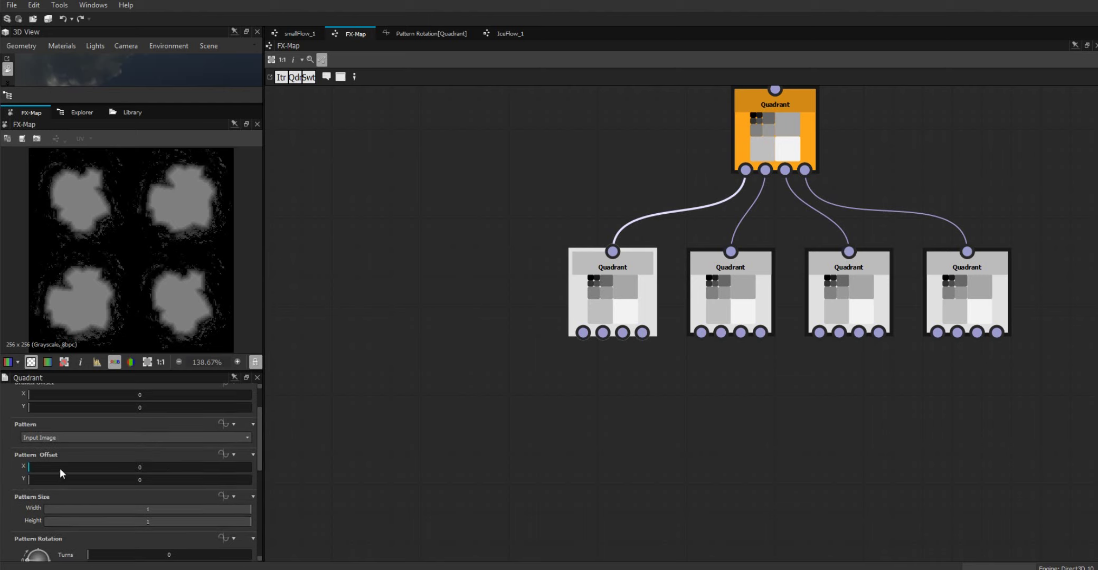
pyautogui.moveTo(30, 465); pyautogui.dragTo(52, 465)
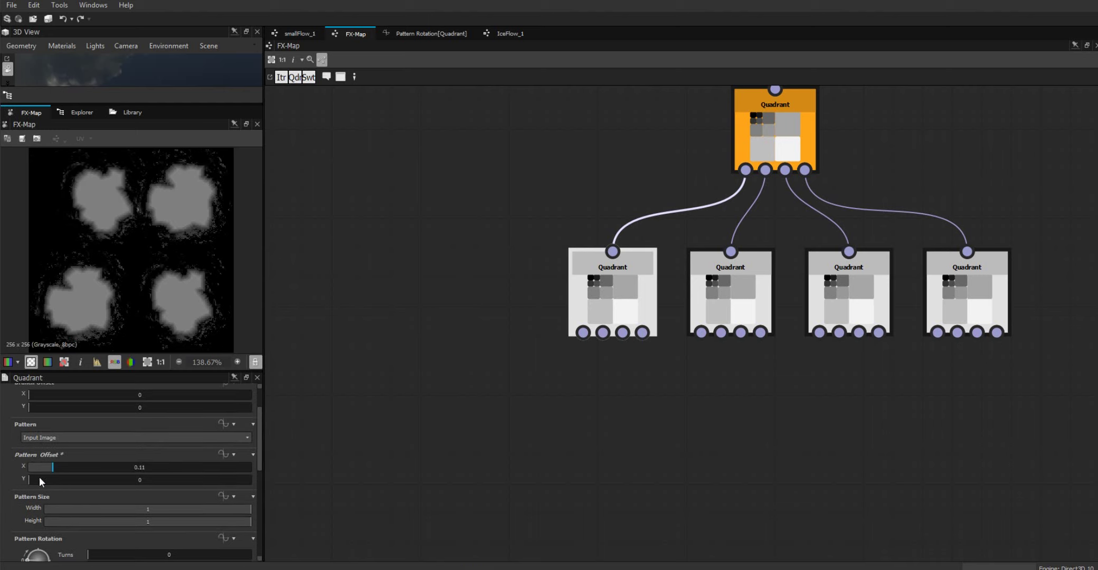
pyautogui.moveTo(29, 480); pyautogui.dragTo(61, 468)
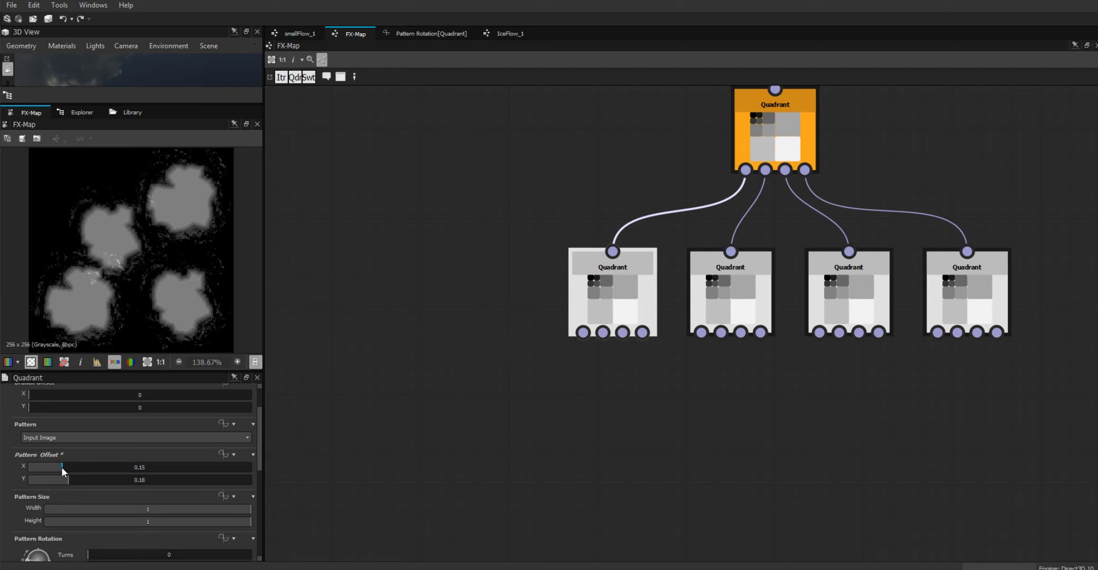
# - Set the second child Quadrant's Pattern Offset X to about 0.81 and adjust its Y offset to bring its floe near the first one
pyautogui.click(715, 278)
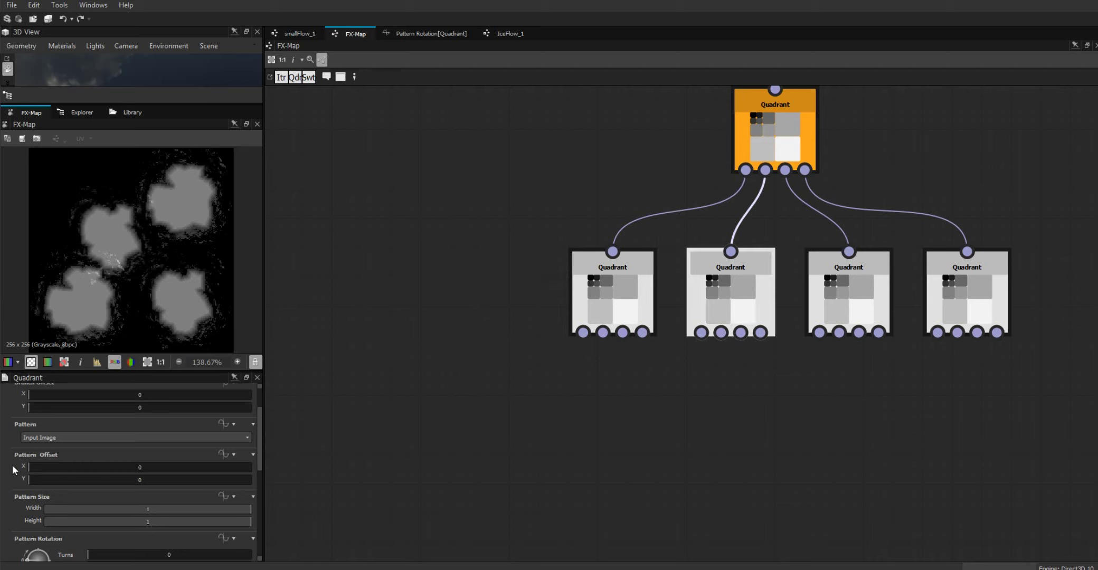
pyautogui.moveTo(35, 470)
pyautogui.mouseDown()
pyautogui.moveTo(54, 465)
pyautogui.moveTo(14, 468)
pyautogui.mouseUp()
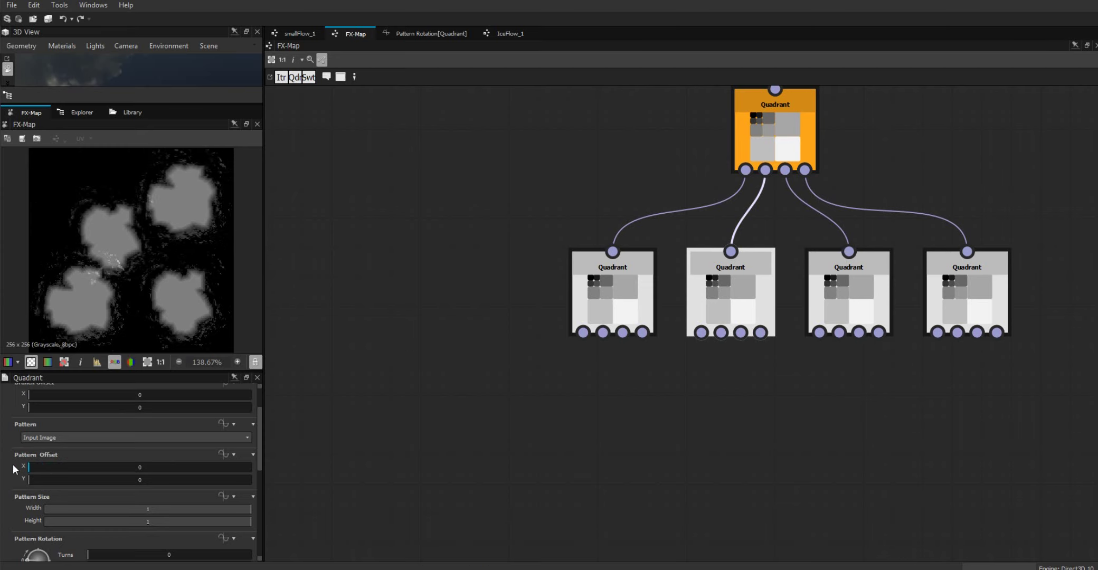
pyautogui.click(112, 472)
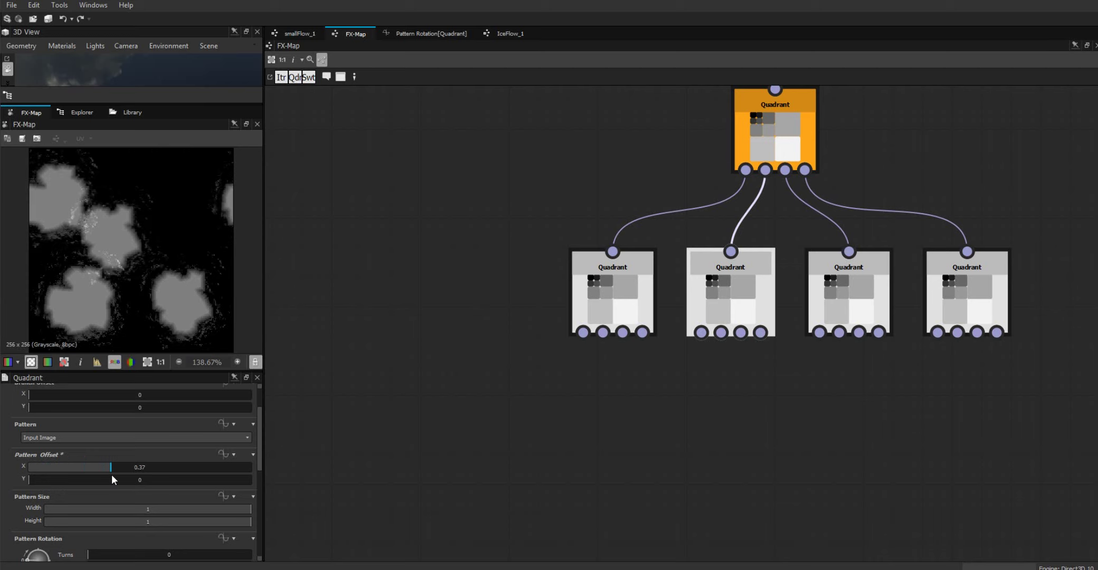
pyautogui.click(190, 475)
pyautogui.moveTo(197, 476); pyautogui.dragTo(208, 471)
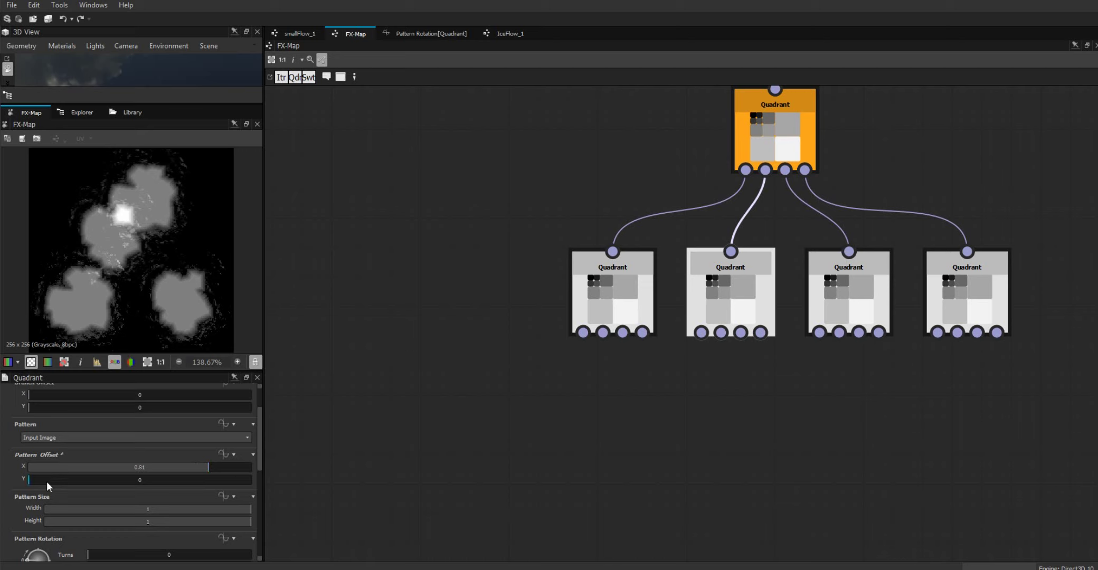
pyautogui.click(114, 479)
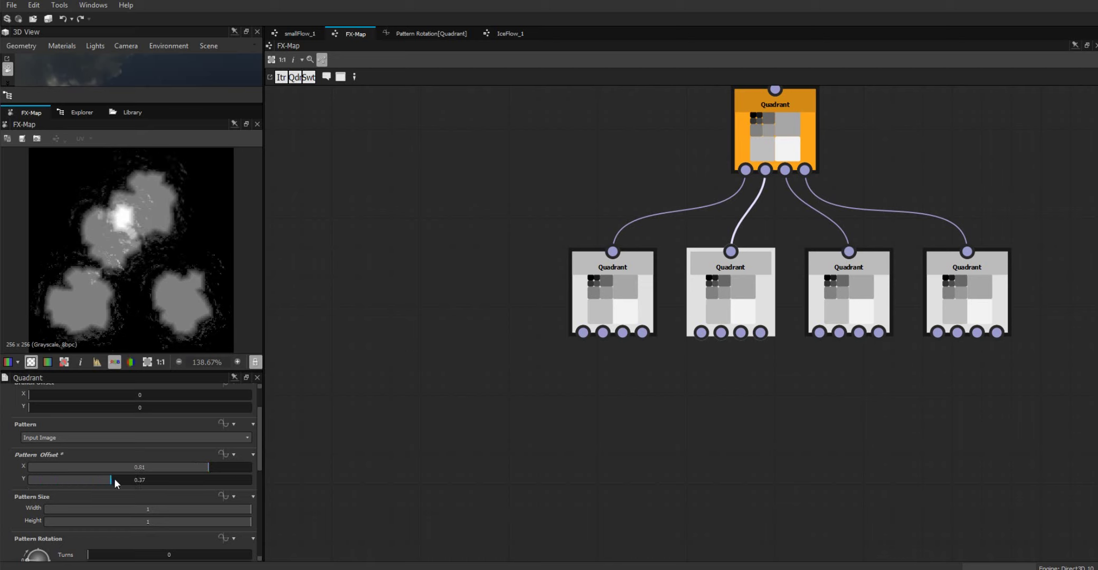
pyautogui.moveTo(114, 478); pyautogui.dragTo(56, 485)
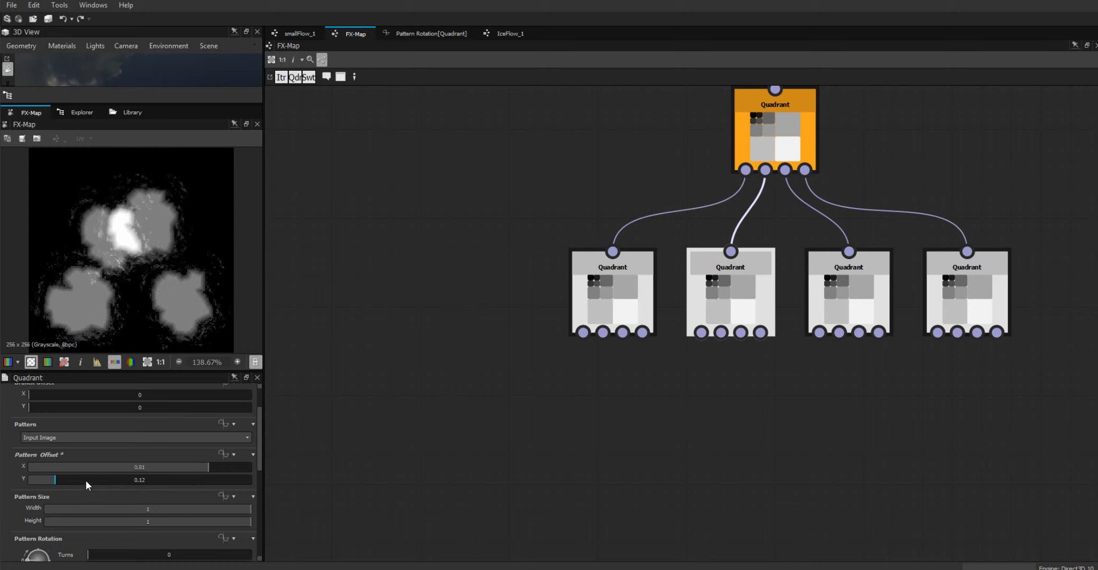
pyautogui.moveTo(53, 479); pyautogui.dragTo(212, 477)
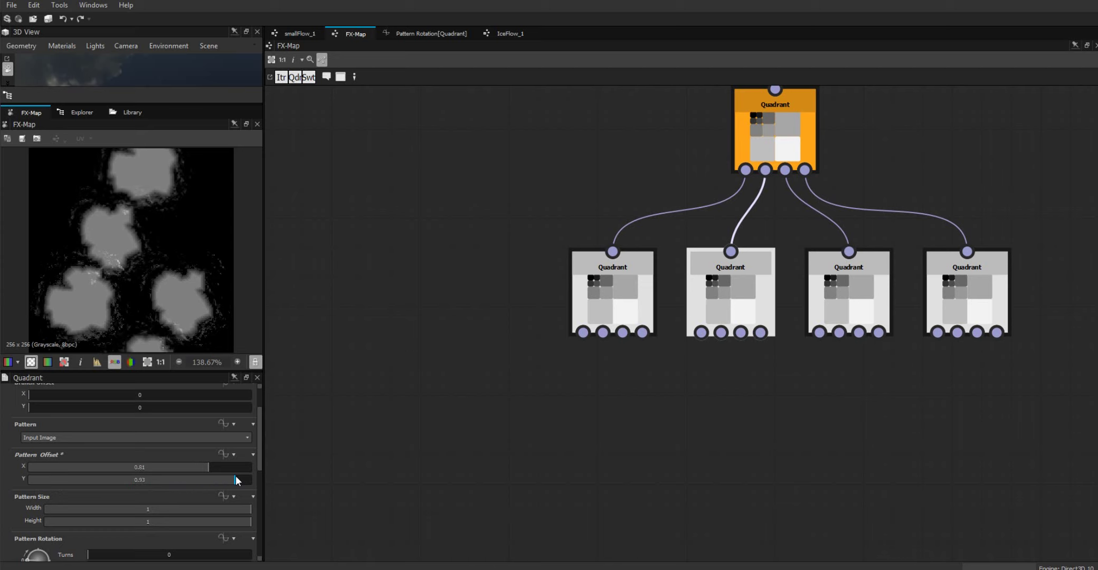
pyautogui.click(221, 480)
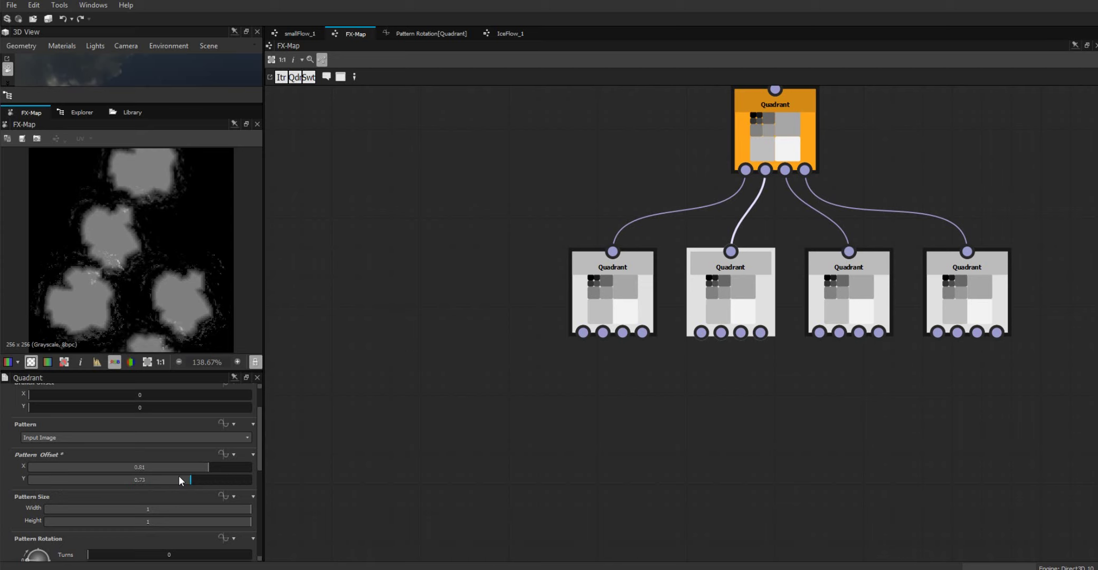
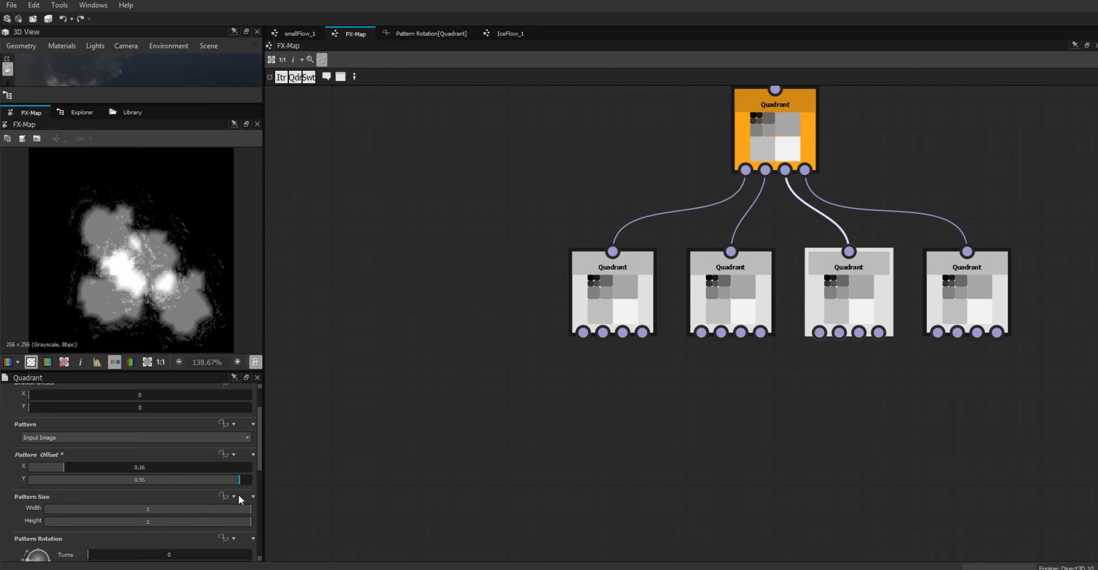
# - Adjust the third child Quadrant's Pattern Offset to about X 0.07 and Y 0.82
pyautogui.moveTo(235, 480)
pyautogui.mouseDown()
pyautogui.moveTo(33, 465)
pyautogui.moveTo(45, 463)
pyautogui.mouseUp()
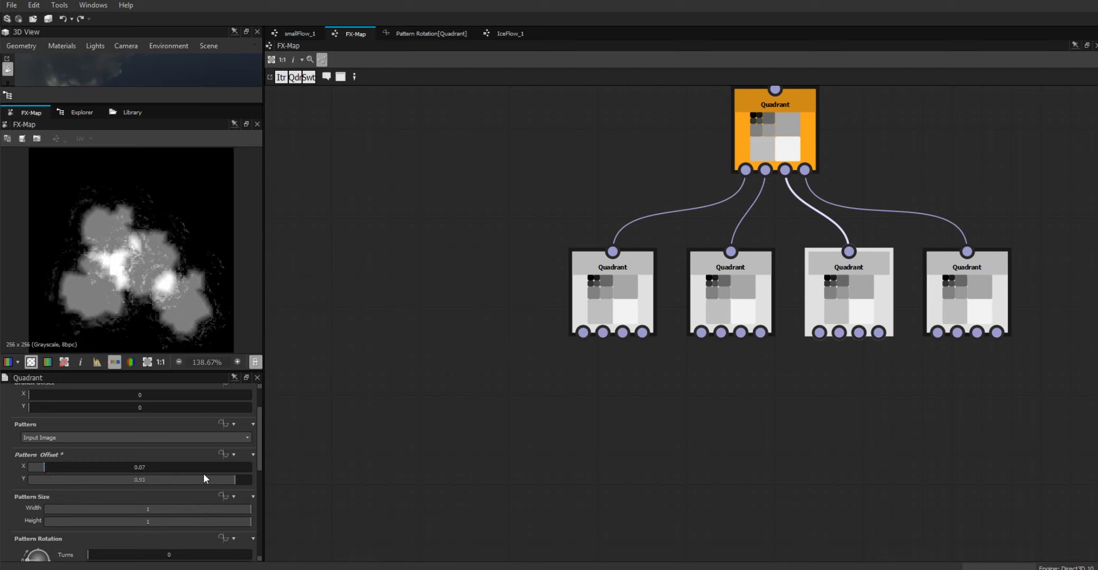
pyautogui.moveTo(233, 482); pyautogui.dragTo(212, 490)
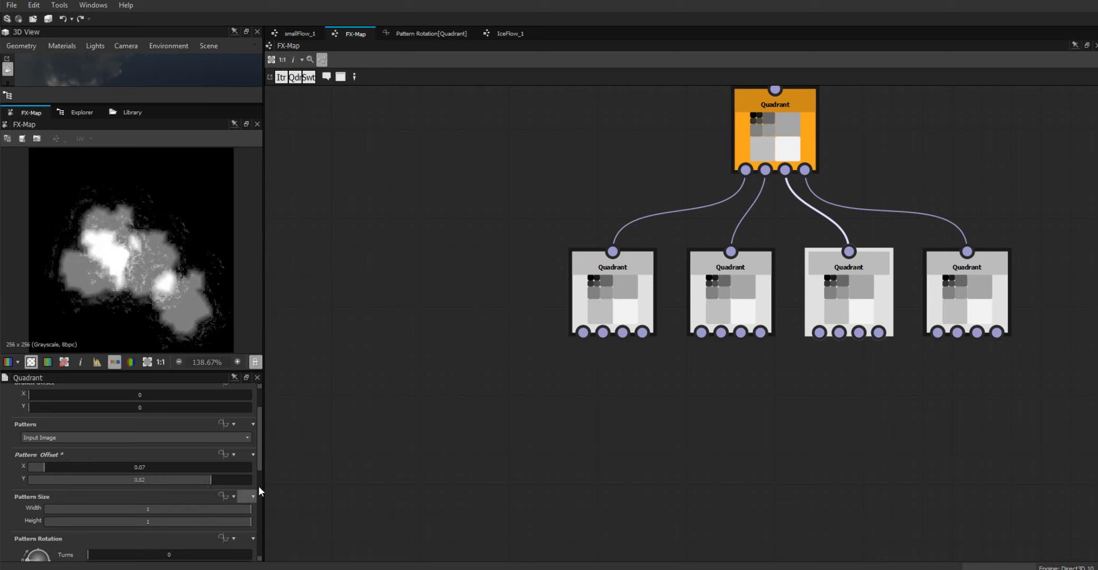
# - Set the fourth child Quadrant's Pattern Offset to about X 0.73 and Y 0.94 so its floe overlaps the cluster
pyautogui.click(973, 271)
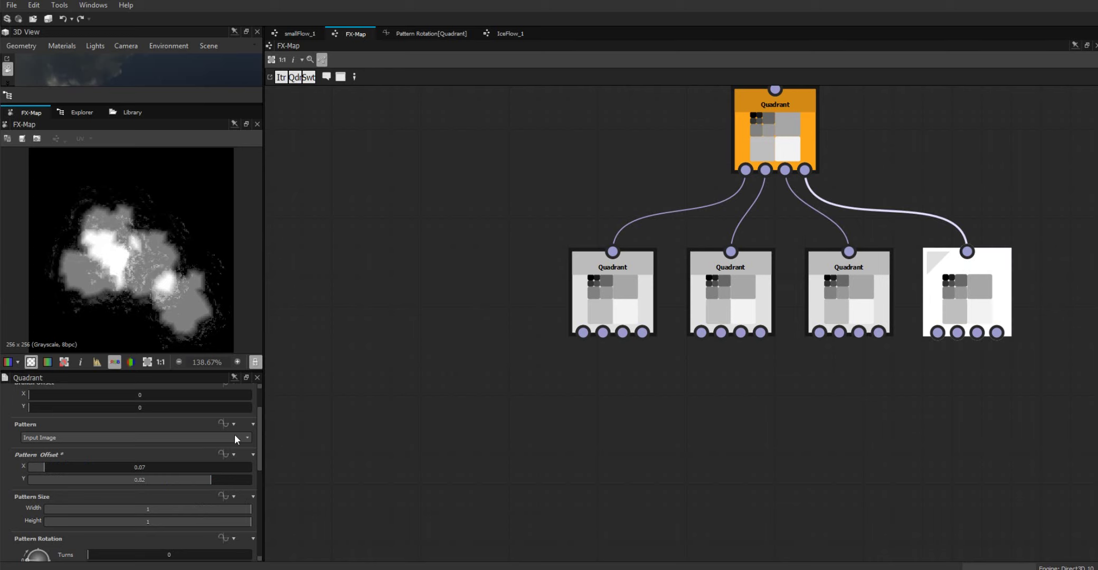
pyautogui.moveTo(258, 447); pyautogui.dragTo(258, 463)
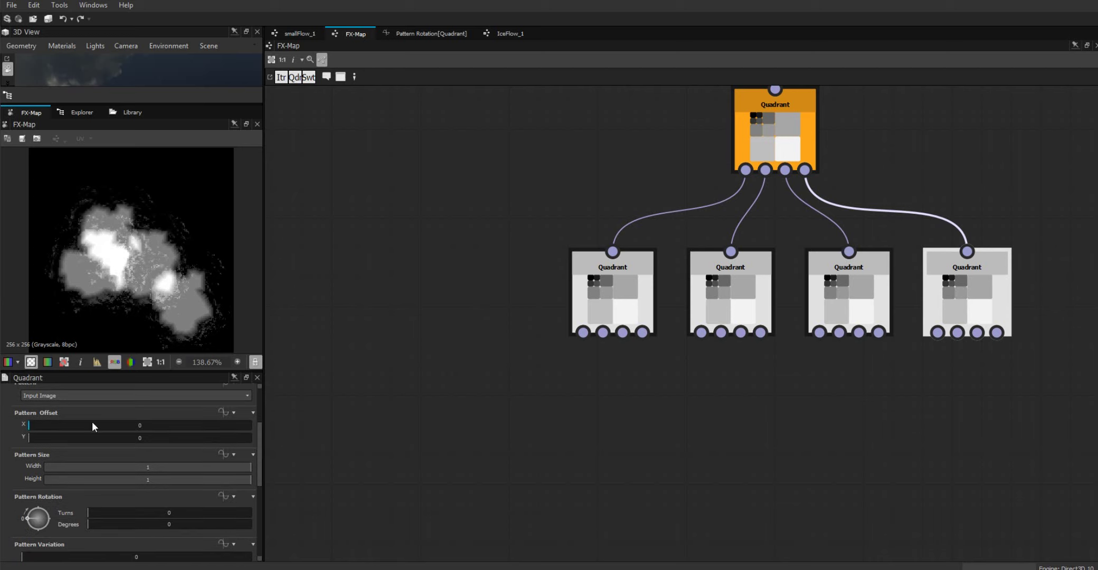
pyautogui.moveTo(42, 424)
pyautogui.mouseDown()
pyautogui.moveTo(61, 425)
pyautogui.moveTo(3, 446)
pyautogui.moveTo(86, 431)
pyautogui.moveTo(191, 438)
pyautogui.moveTo(232, 421)
pyautogui.moveTo(212, 427)
pyautogui.mouseUp()
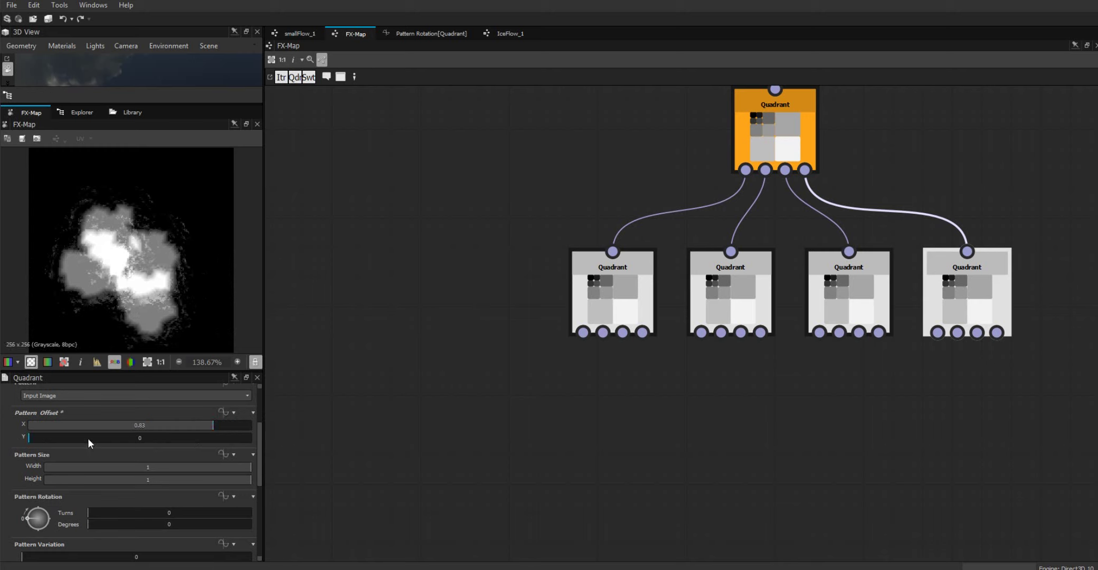
pyautogui.moveTo(47, 443)
pyautogui.mouseDown()
pyautogui.moveTo(56, 443)
pyautogui.moveTo(24, 448)
pyautogui.moveTo(296, 470)
pyautogui.moveTo(22, 444)
pyautogui.mouseUp()
pyautogui.moveTo(204, 424); pyautogui.dragTo(190, 431)
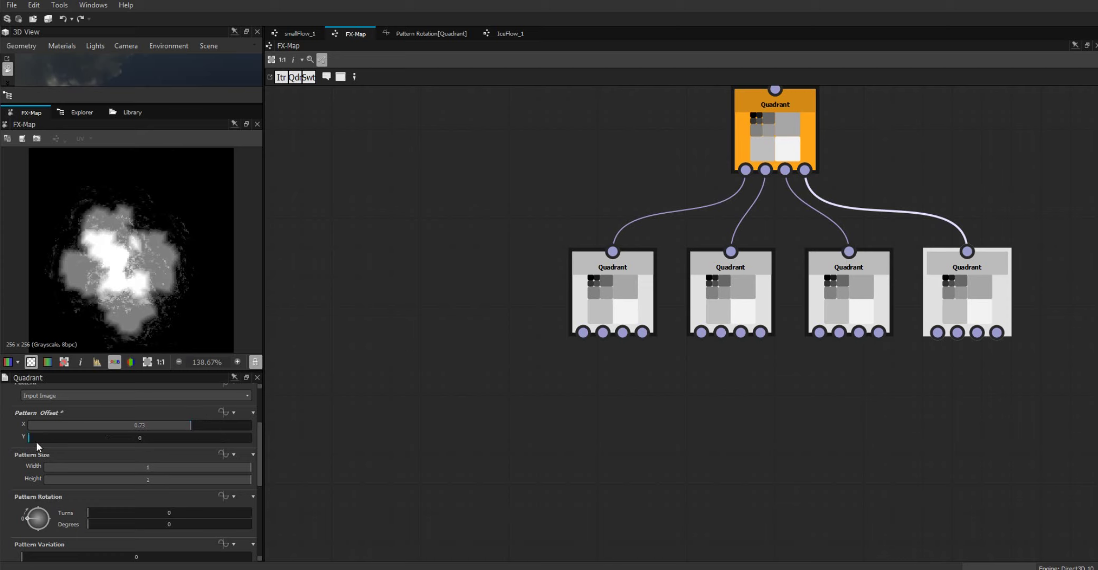
pyautogui.moveTo(36, 444)
pyautogui.mouseDown()
pyautogui.moveTo(278, 452)
pyautogui.moveTo(222, 439)
pyautogui.moveTo(254, 438)
pyautogui.moveTo(237, 444)
pyautogui.mouseUp()
pyautogui.doubleClick(139, 437)
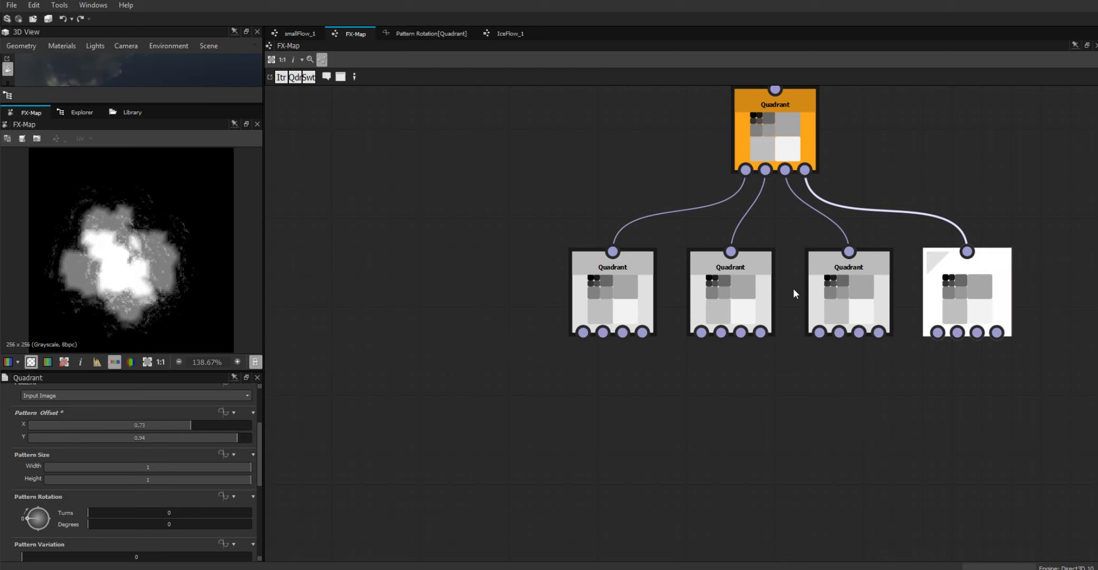
# - Nudge the Pattern Offset X of the first, second and third child Quadrants to about 0.16, 0.83 and 0.11
pyautogui.click(755, 293)
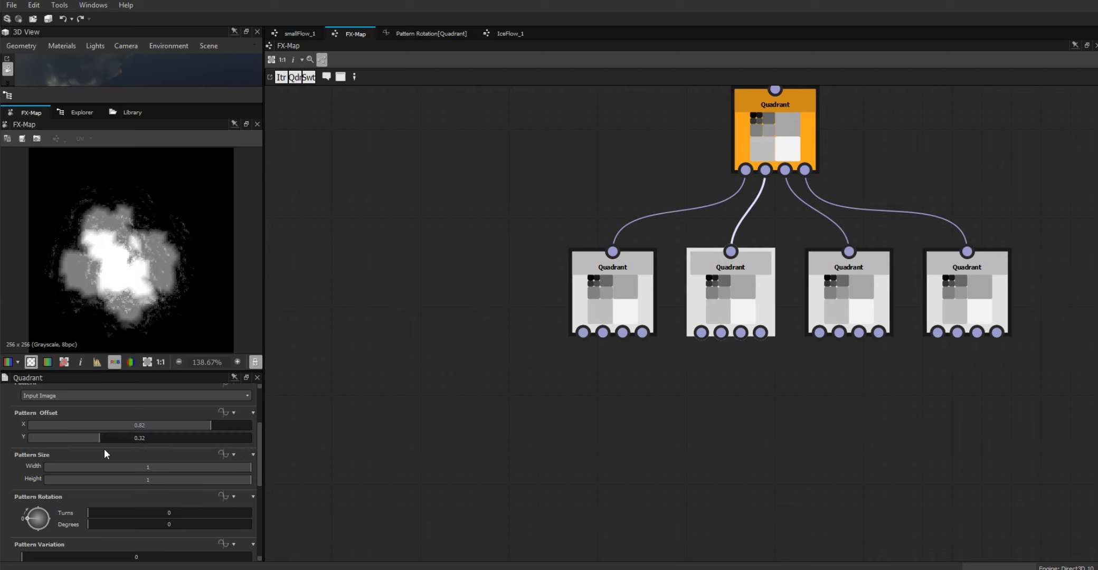
pyautogui.moveTo(207, 424)
pyautogui.mouseDown()
pyautogui.moveTo(196, 427)
pyautogui.moveTo(214, 425)
pyautogui.mouseUp()
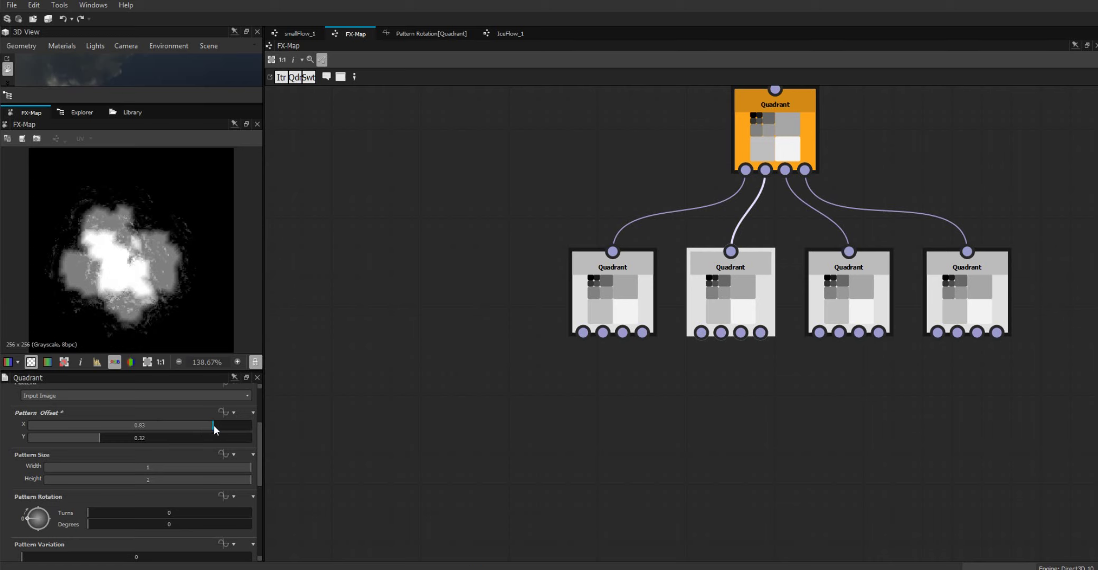
pyautogui.click(601, 278)
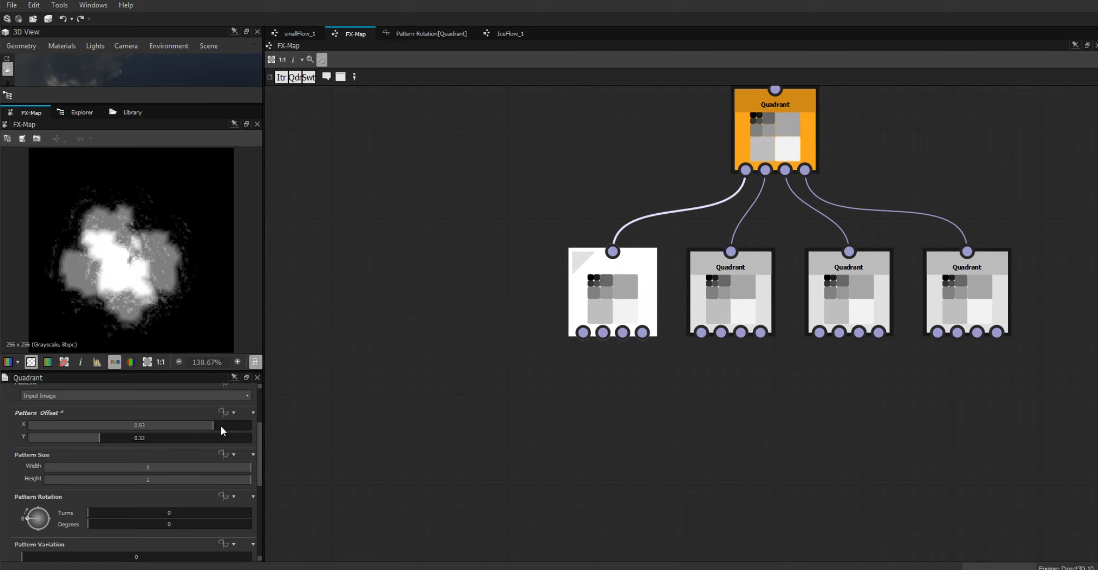
pyautogui.hotkey('ctrl', 'z')
pyautogui.moveTo(61, 424); pyautogui.dragTo(63, 424)
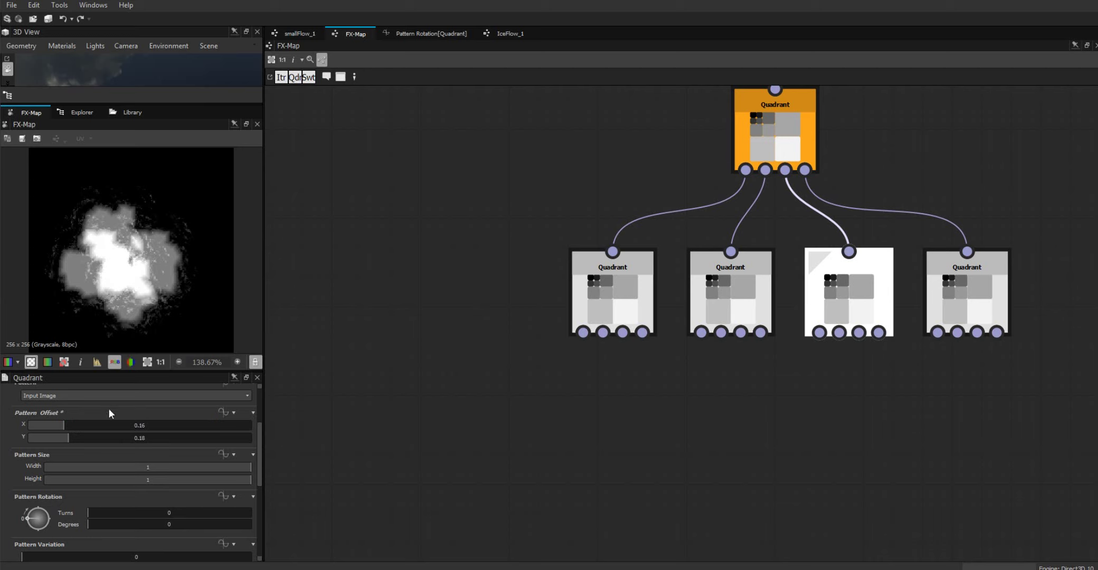
pyautogui.hotkey('ctrl', 'z')
pyautogui.moveTo(48, 425); pyautogui.dragTo(53, 424)
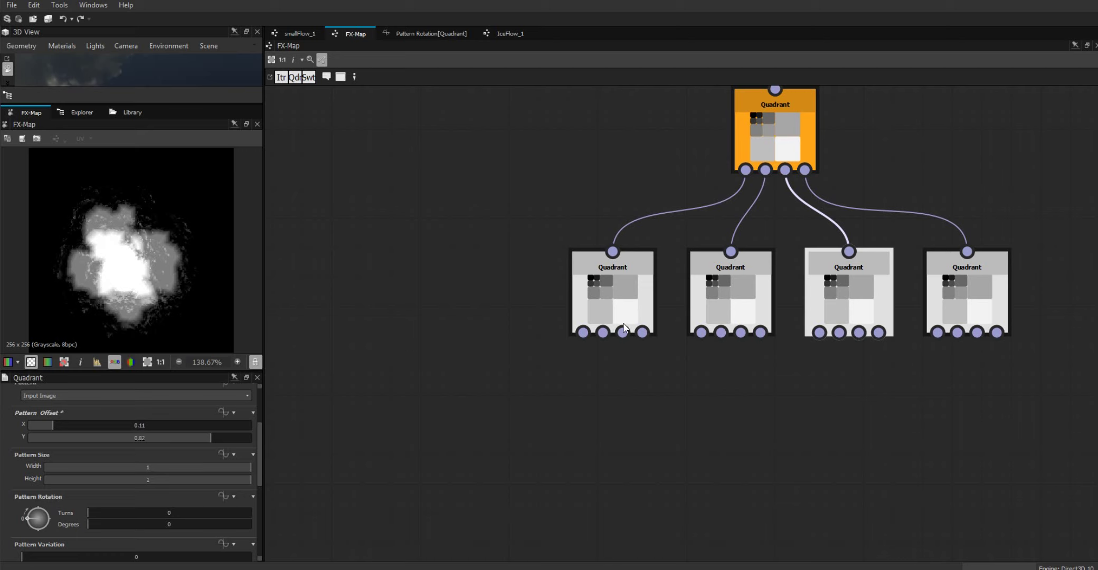
pyautogui.click(605, 287)
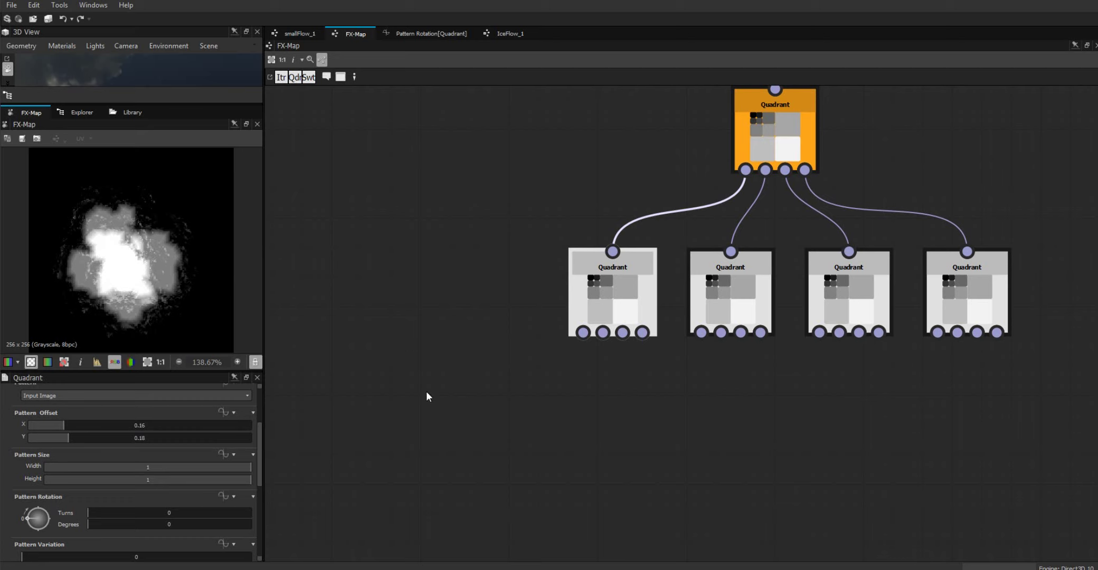
# - Add a Float1 input parameter to the smallFlow_1 graph with identifier burgChurnSpeed and label "burg churn speed"
pyautogui.click(296, 34)
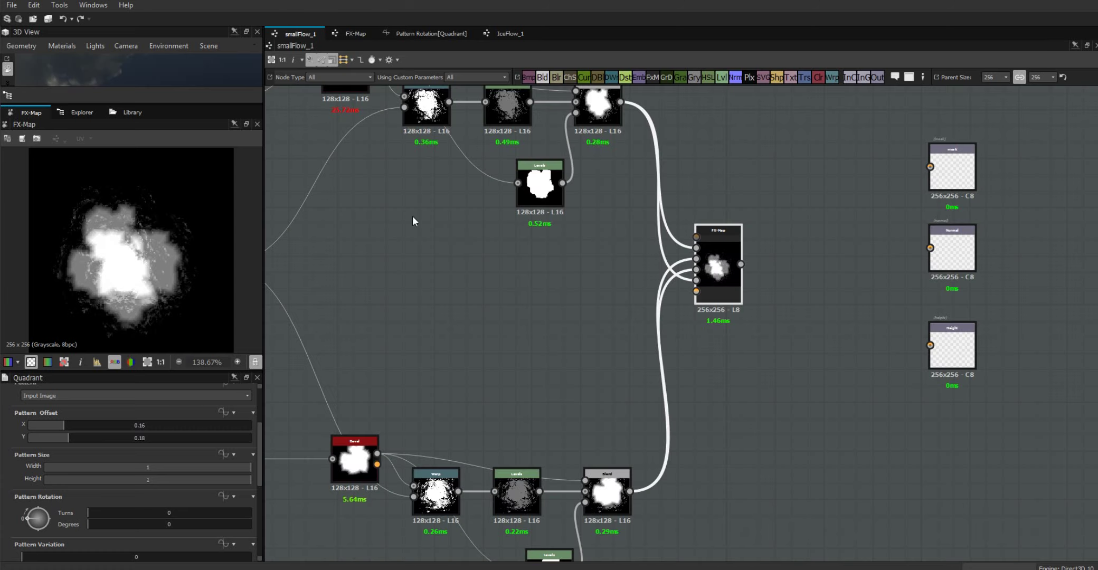
pyautogui.moveTo(401, 250); pyautogui.dragTo(650, 279, button='middle')
pyautogui.click(325, 341)
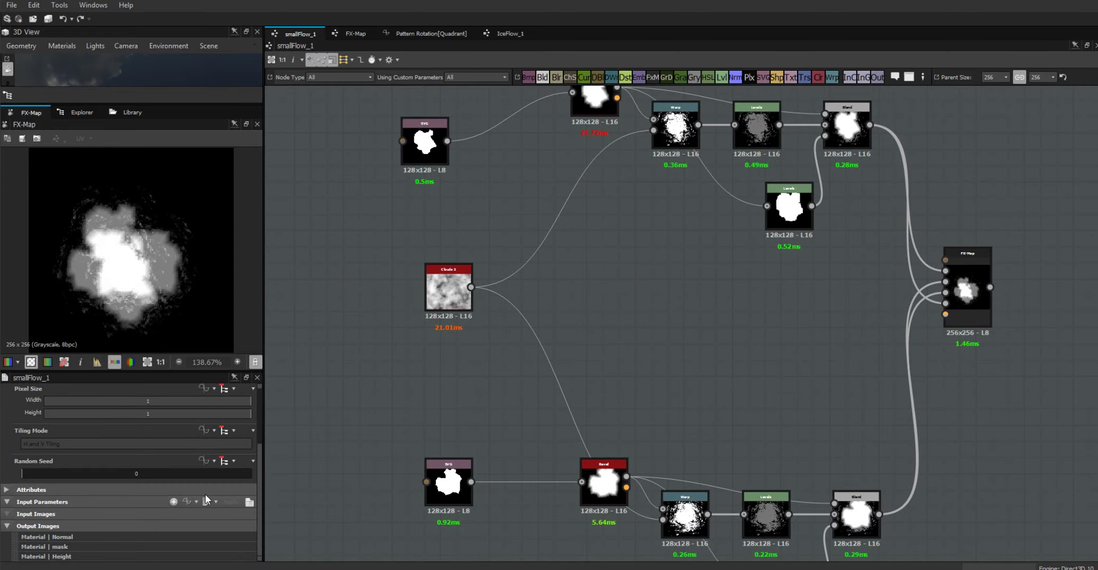
pyautogui.click(173, 501)
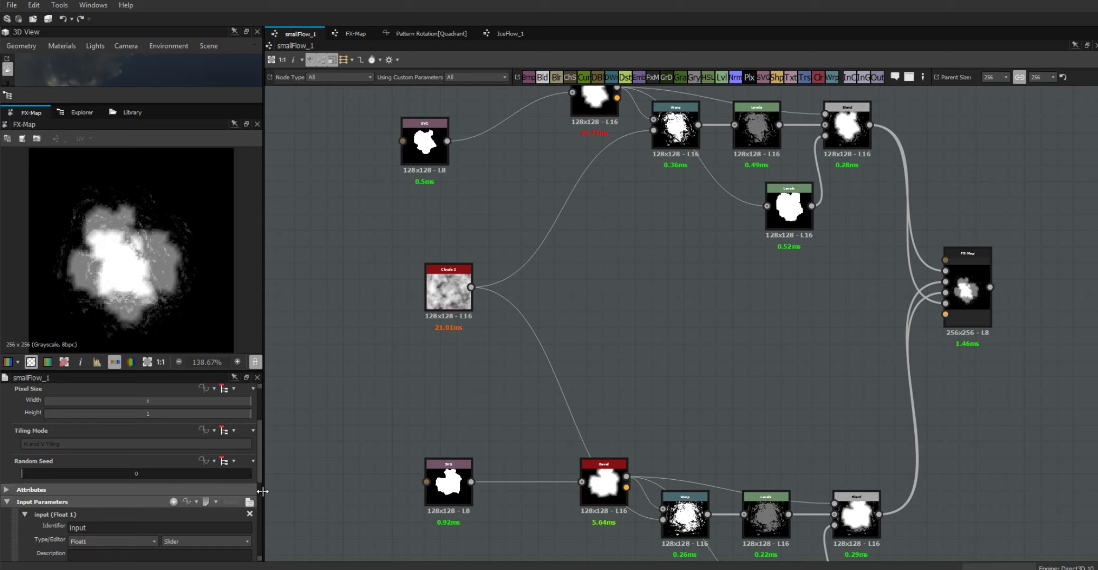
pyautogui.scroll(-2, 258, 502)
pyautogui.scroll(-3, 258, 502)
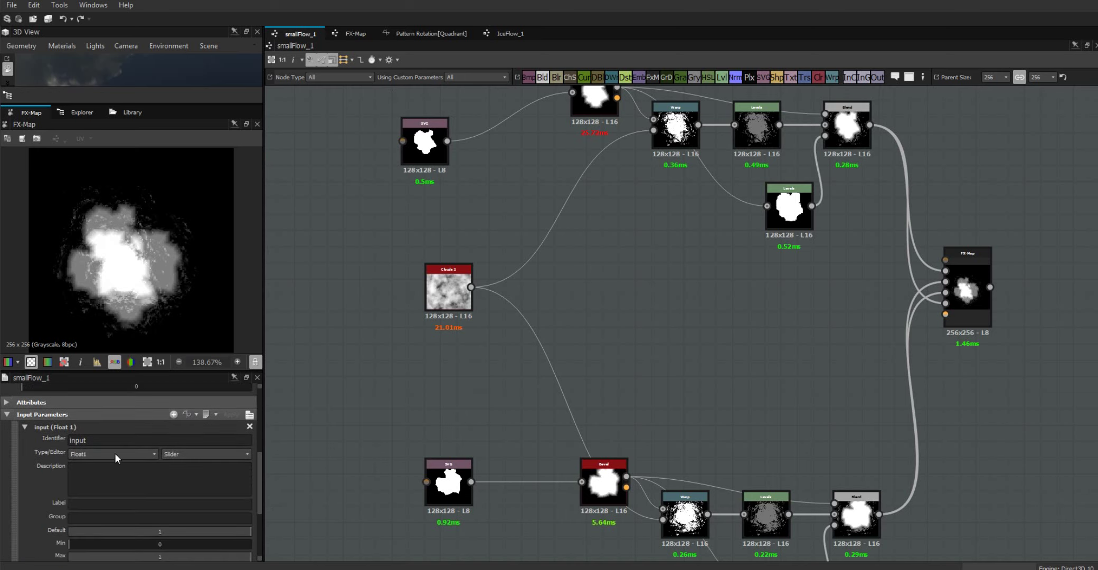
pyautogui.moveTo(98, 443); pyautogui.dragTo(21, 440)
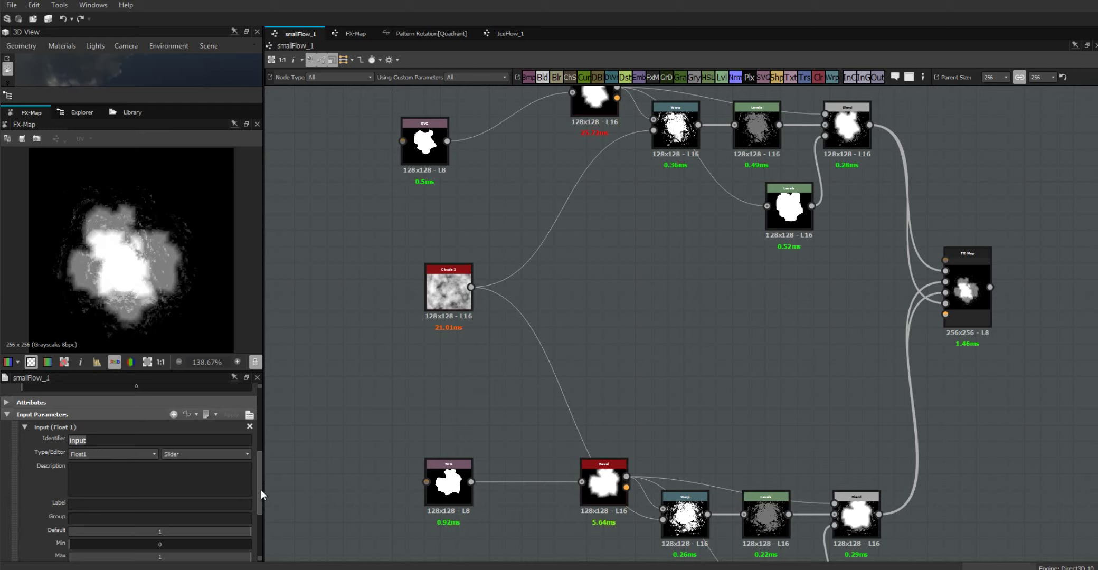
pyautogui.write('burgChurnSpeed')
pyautogui.click(137, 506)
pyautogui.write('burg ')
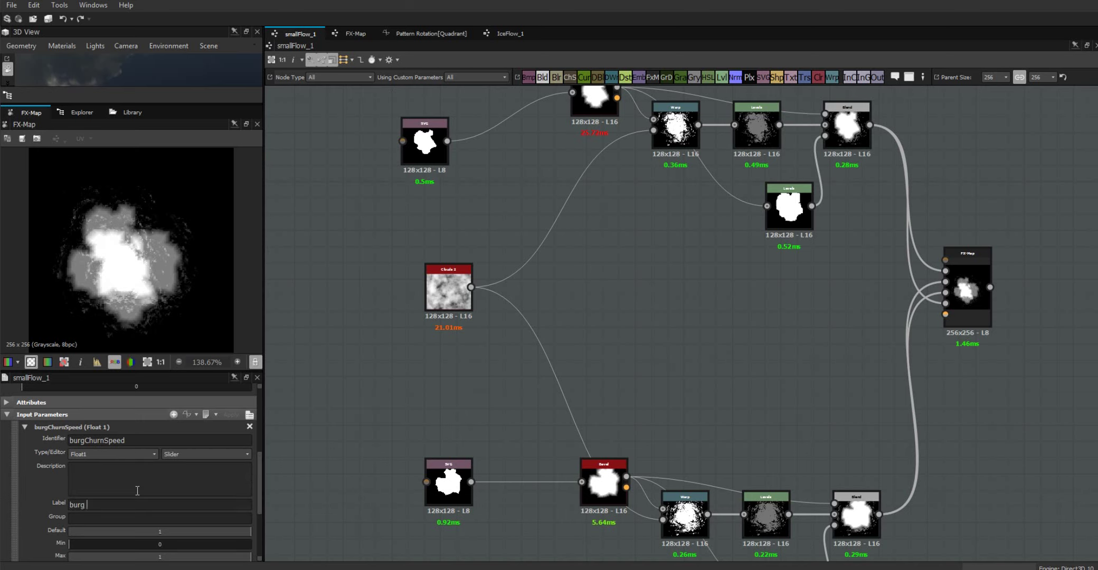
pyautogui.write('churn speed')
# - Give the burgChurnSpeed parameter a maximum of 10, a default of 1 and a step of 0.1
pyautogui.moveTo(260, 493); pyautogui.dragTo(261, 522)
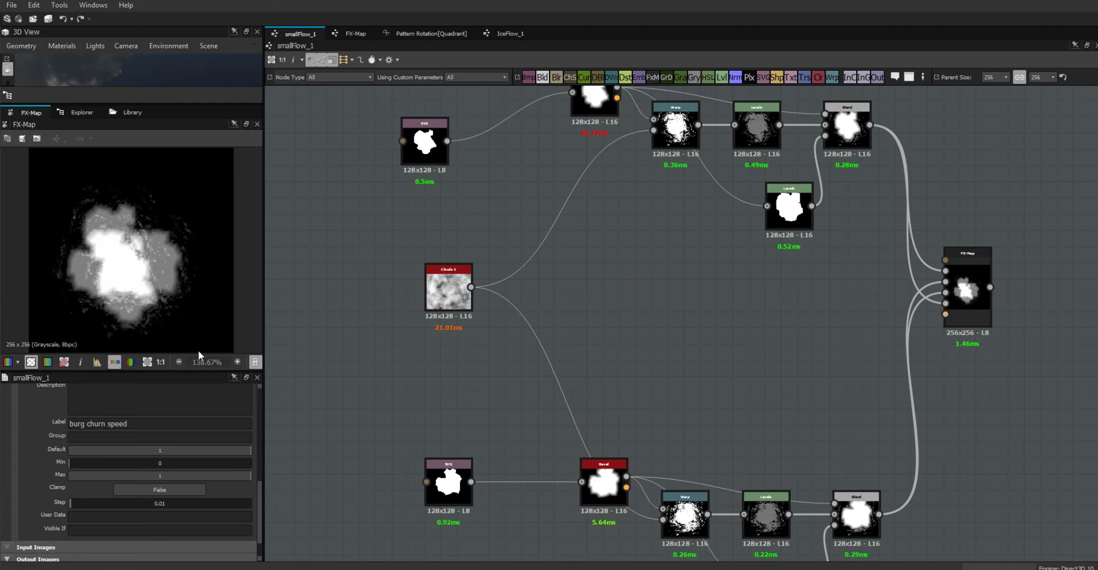
pyautogui.doubleClick(163, 476)
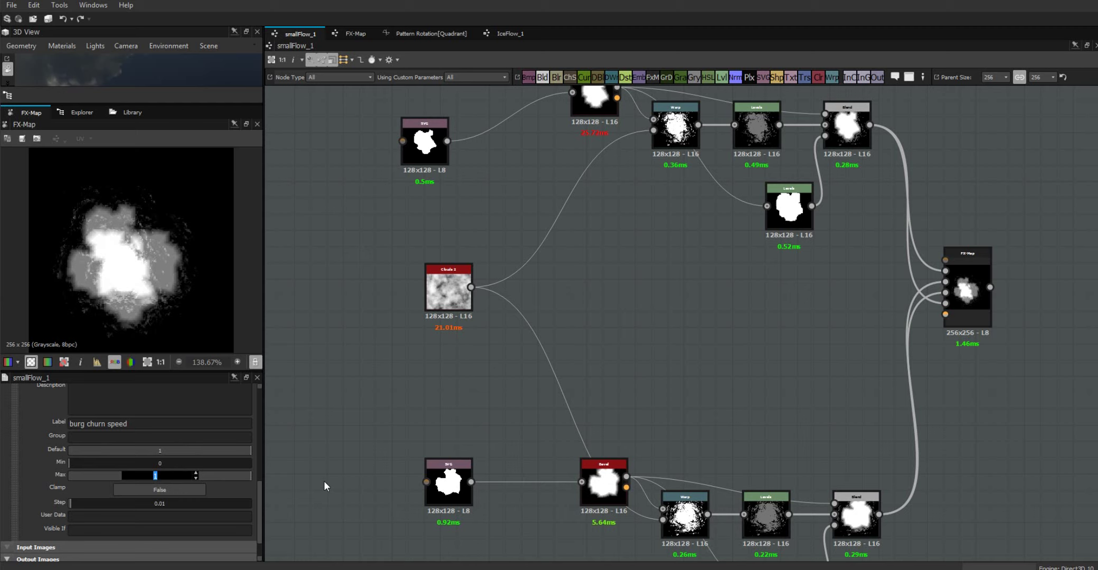
pyautogui.write('10')
pyautogui.doubleClick(162, 448)
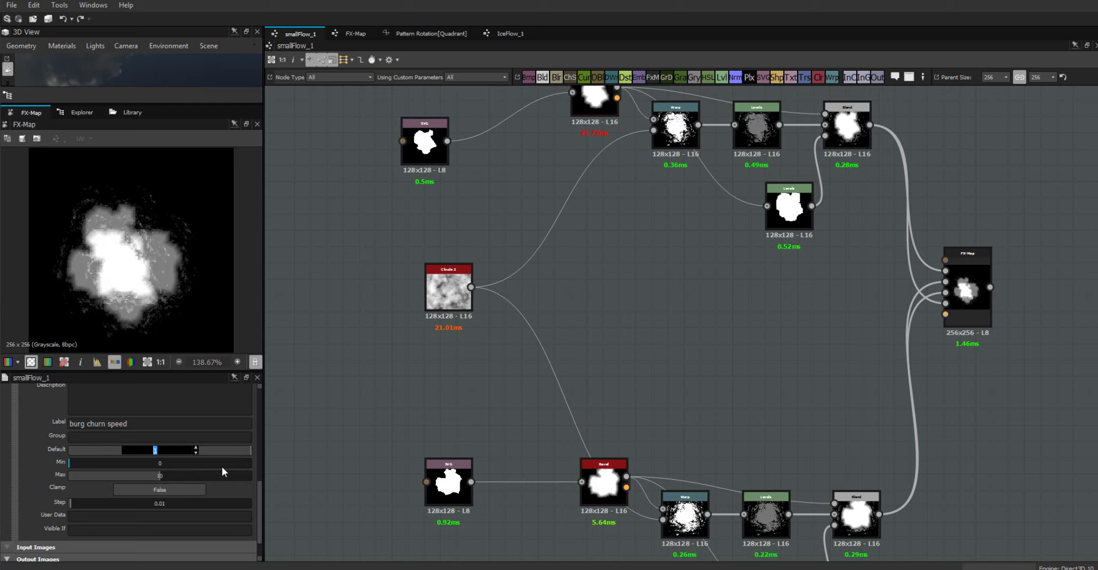
pyautogui.write('1')
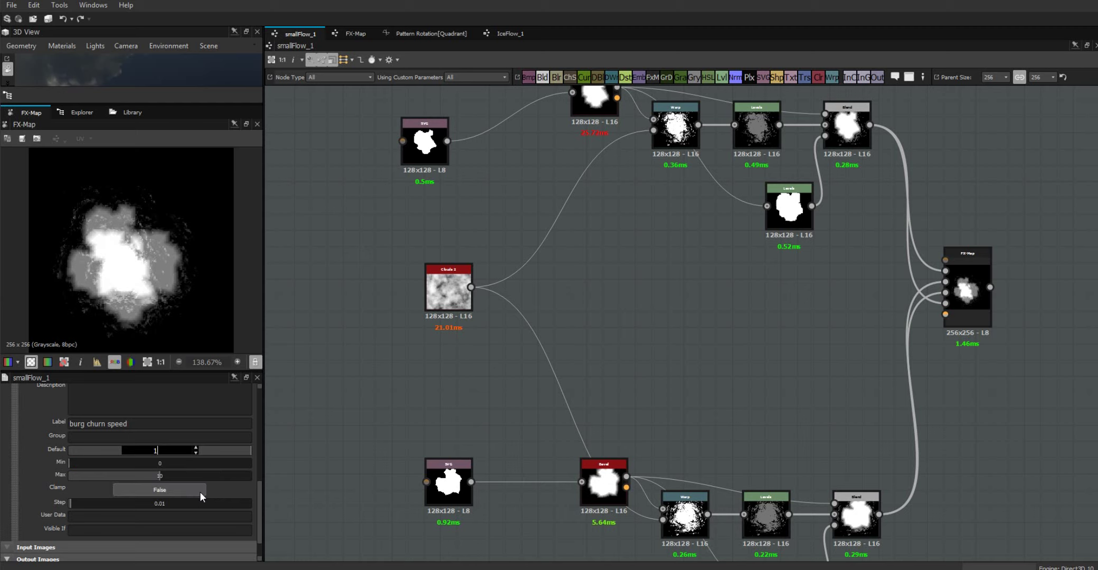
pyautogui.doubleClick(159, 502)
pyautogui.press('BackSpace')
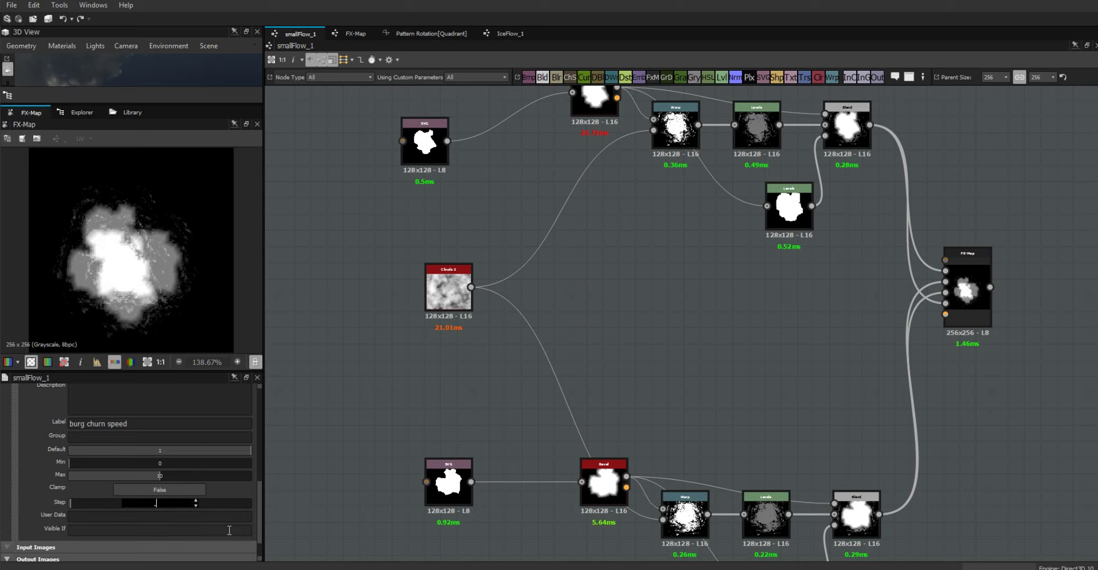
pyautogui.write('.1')
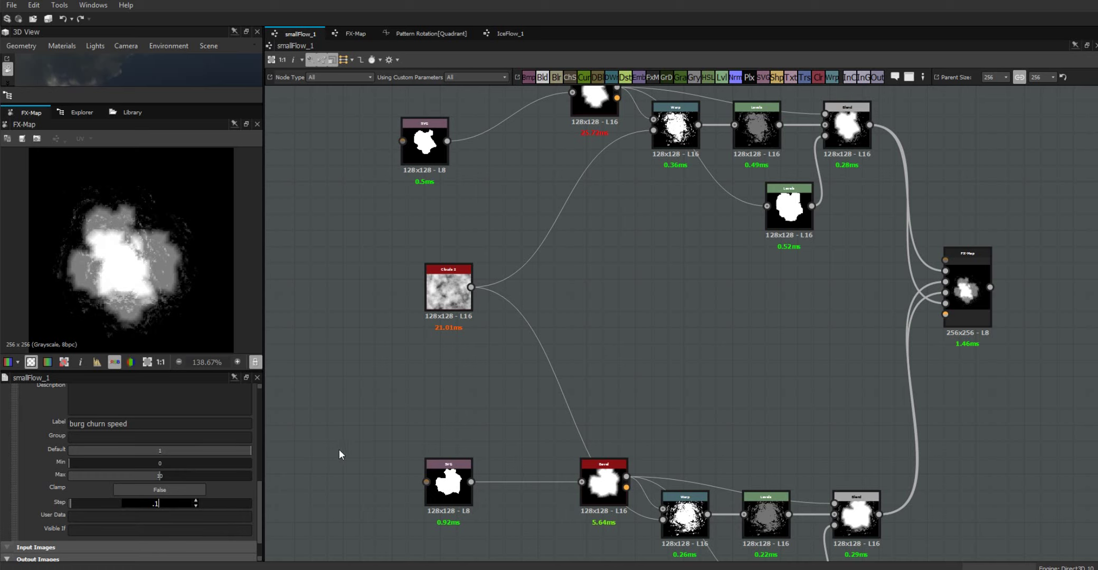
pyautogui.press('Return')
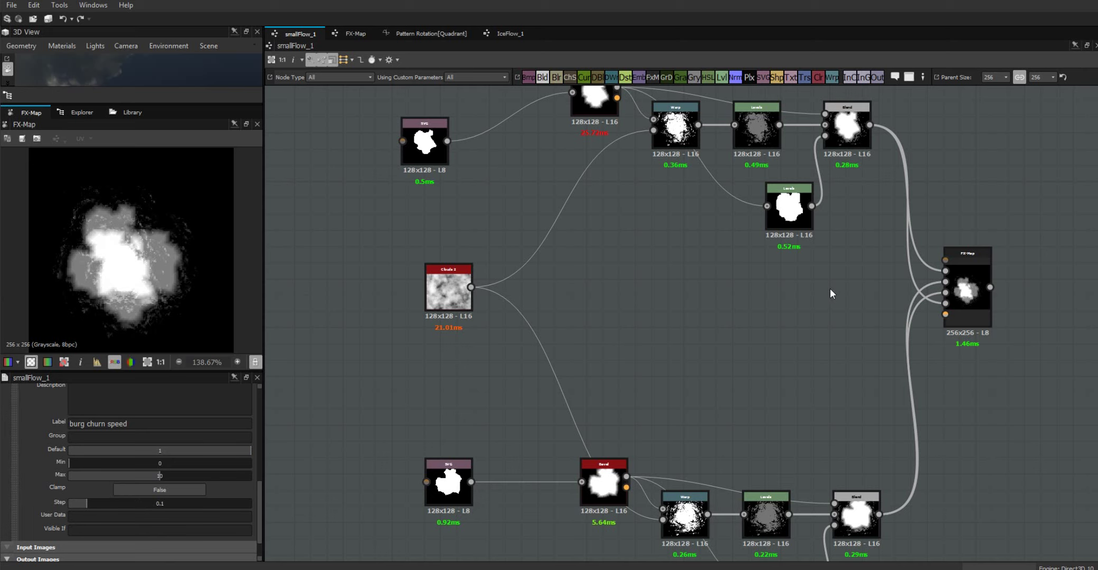
# - In the FX-Map, reduce the Pattern Offset Y of the first and second child Quadrants and set the third's to about 0.72
pyautogui.moveTo(756, 313); pyautogui.dragTo(658, 316, button='middle')
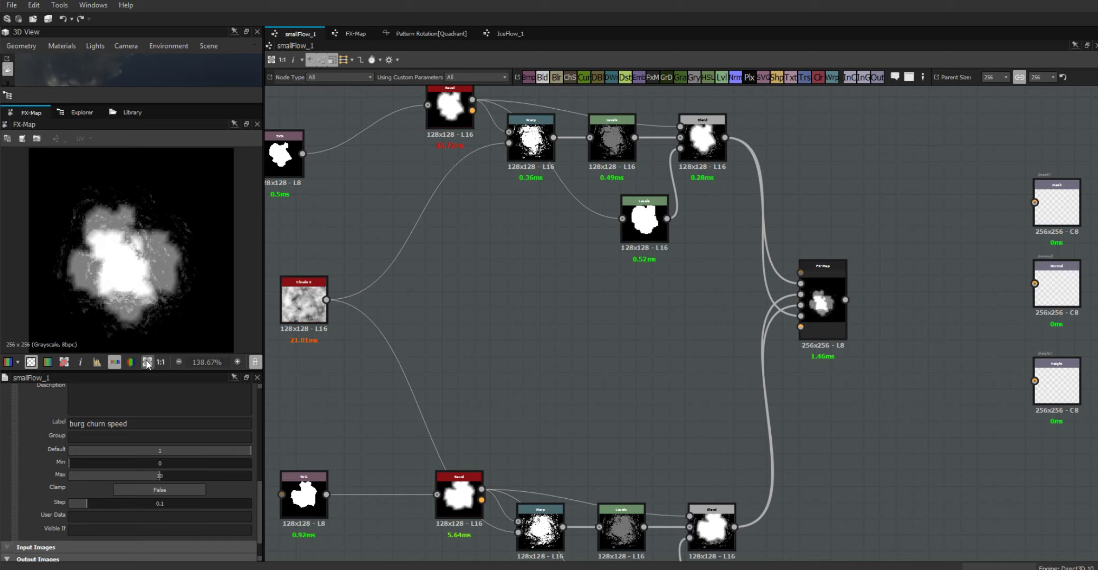
pyautogui.click(256, 361)
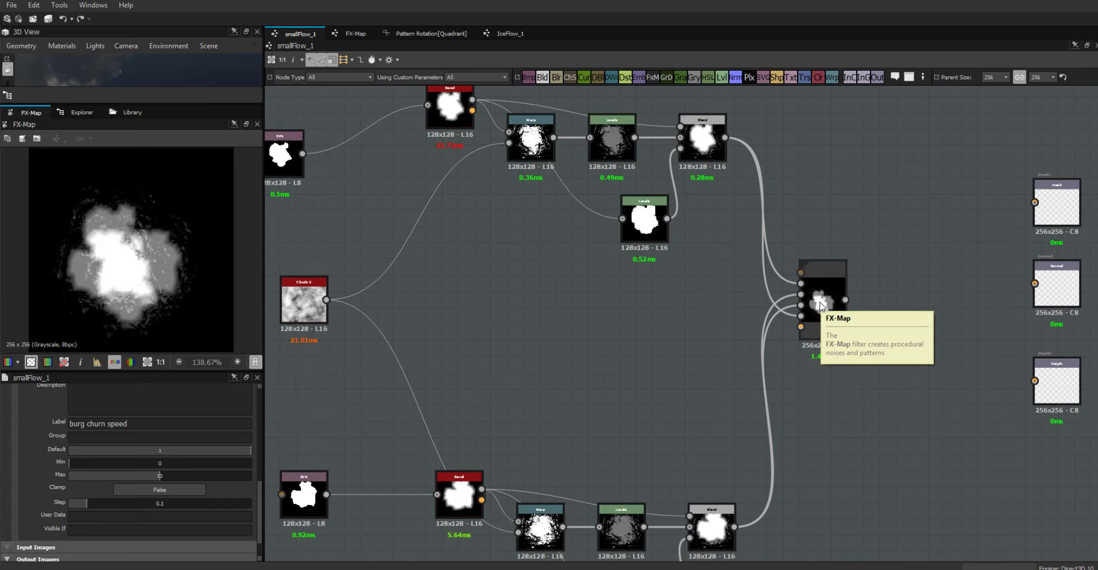
pyautogui.click(347, 32)
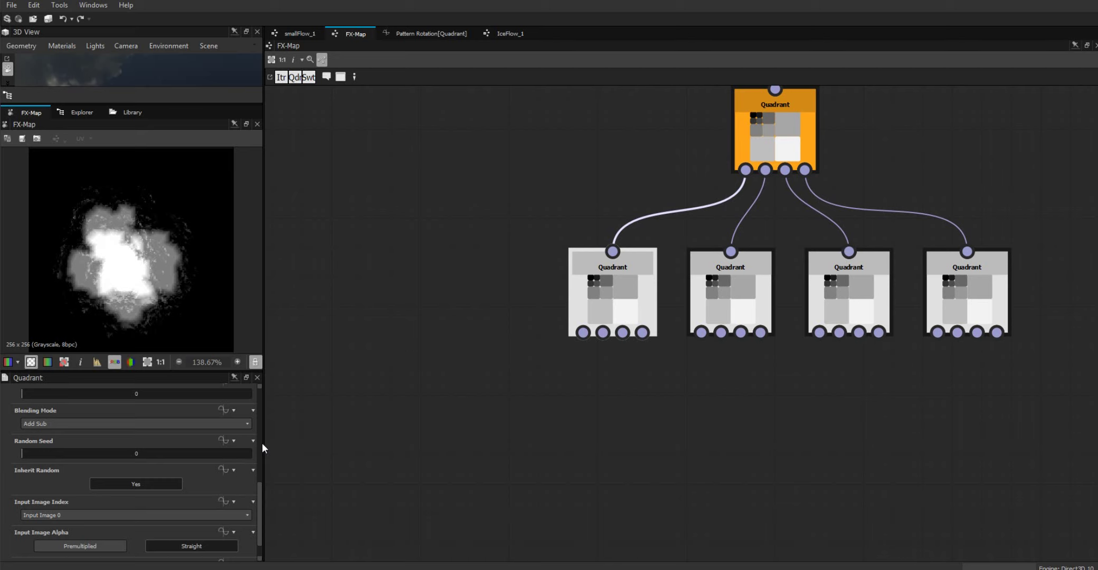
pyautogui.moveTo(260, 510); pyautogui.dragTo(263, 429)
pyautogui.scroll(-2, 264, 430)
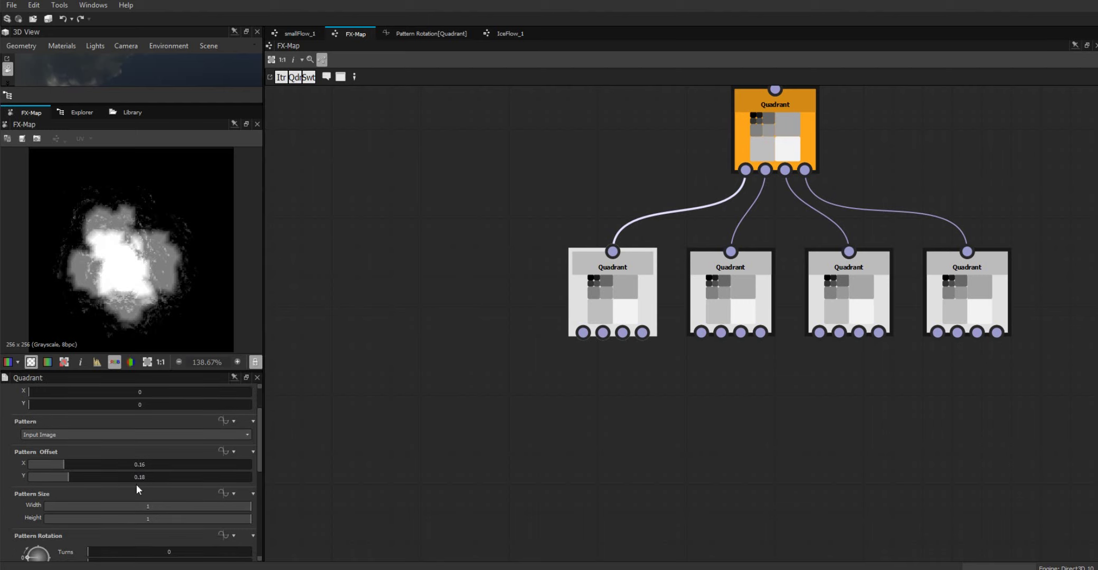
pyautogui.moveTo(69, 477); pyautogui.dragTo(38, 478)
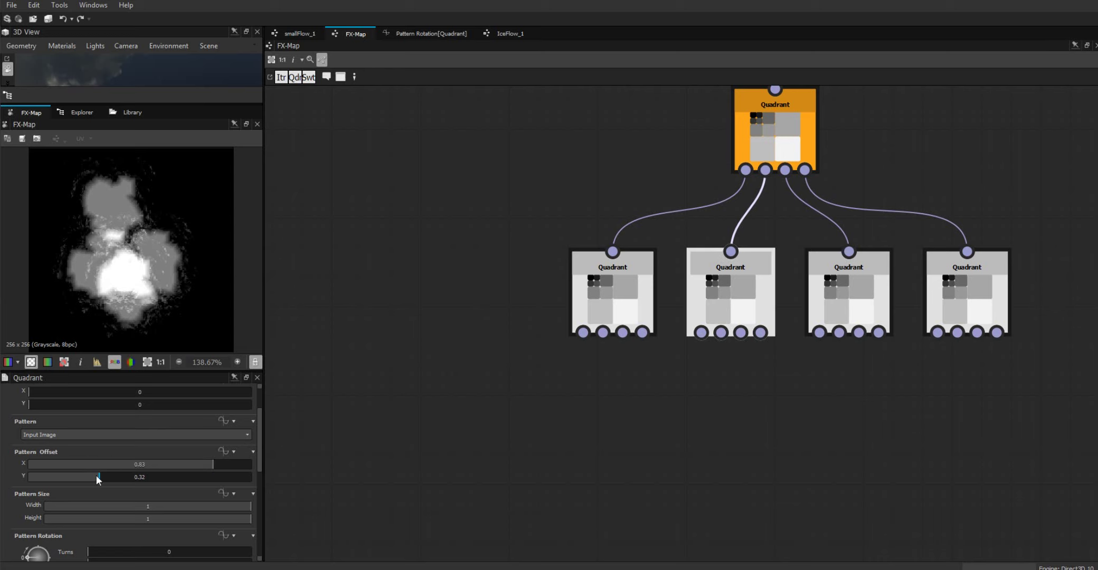
pyautogui.moveTo(96, 475); pyautogui.dragTo(63, 479)
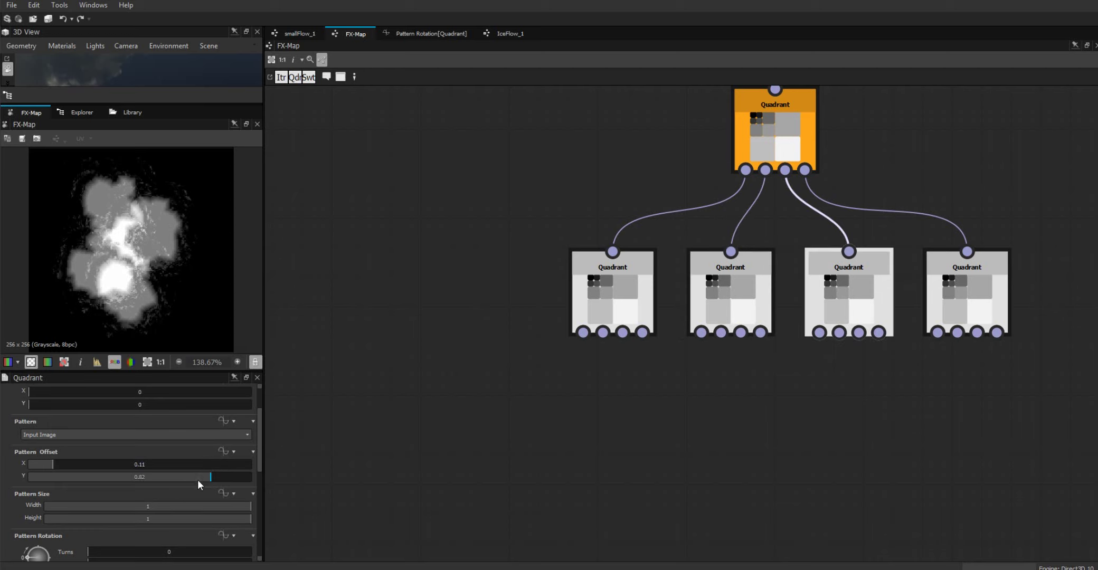
pyautogui.moveTo(198, 479); pyautogui.dragTo(188, 483)
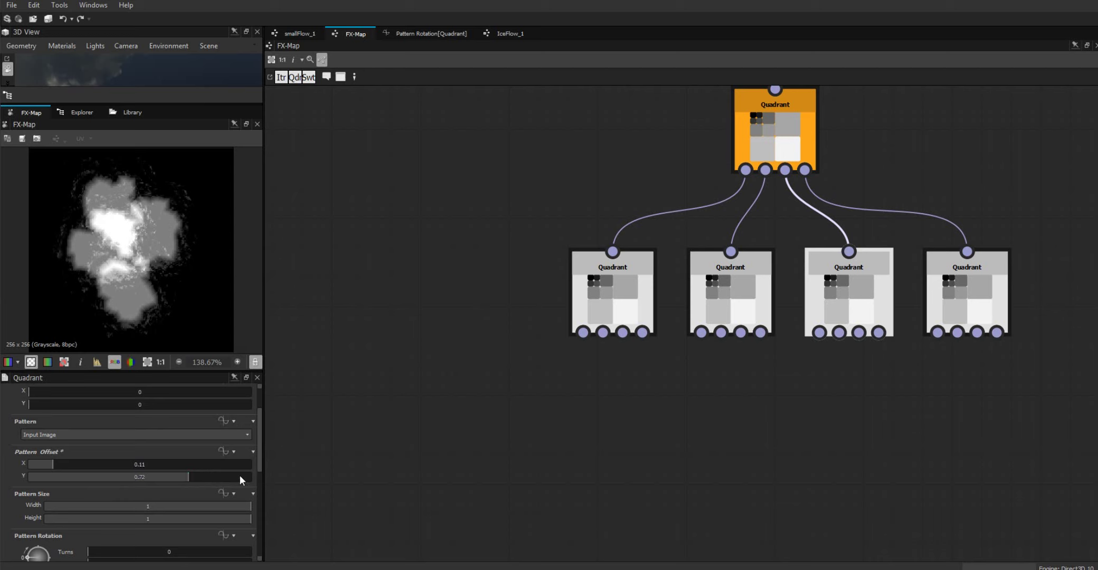
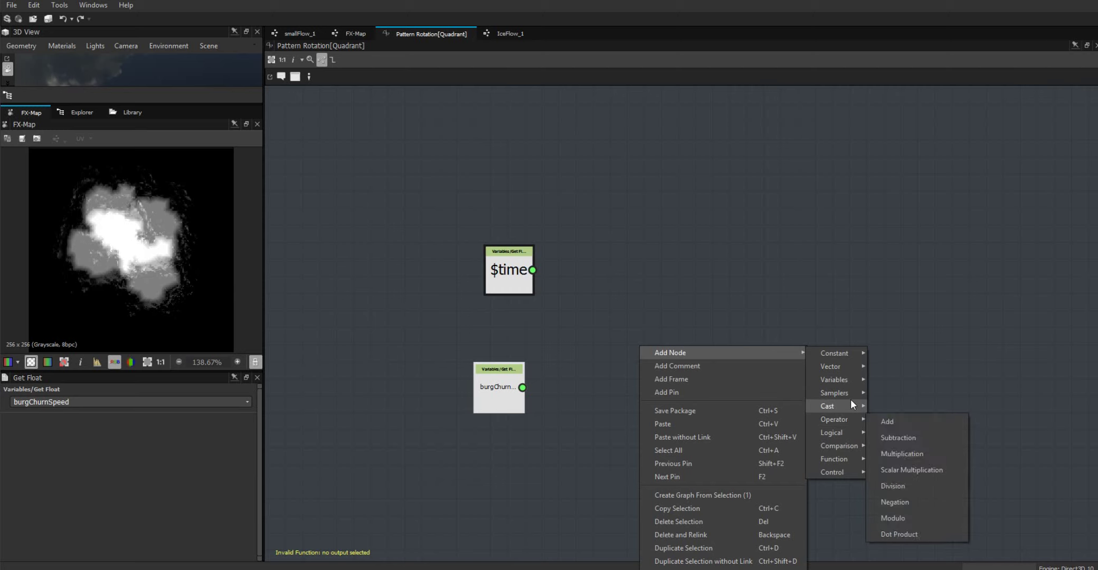
# - Add a Float constant node with the value 0.001 to the Quadrant's Pattern Rotation function
pyautogui.moveTo(850, 386)
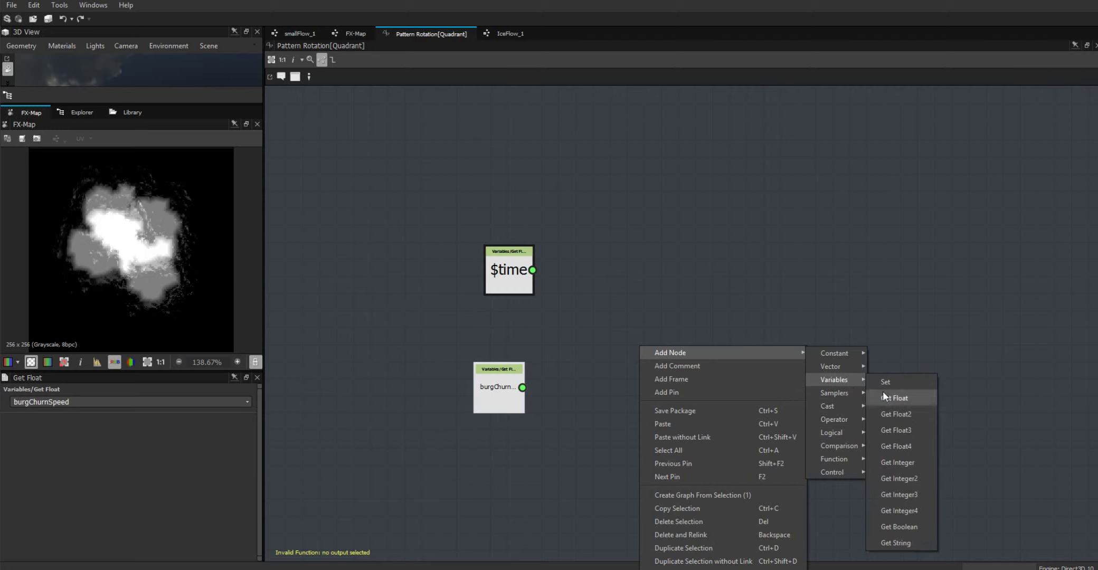
pyautogui.moveTo(850, 352)
pyautogui.click(898, 356)
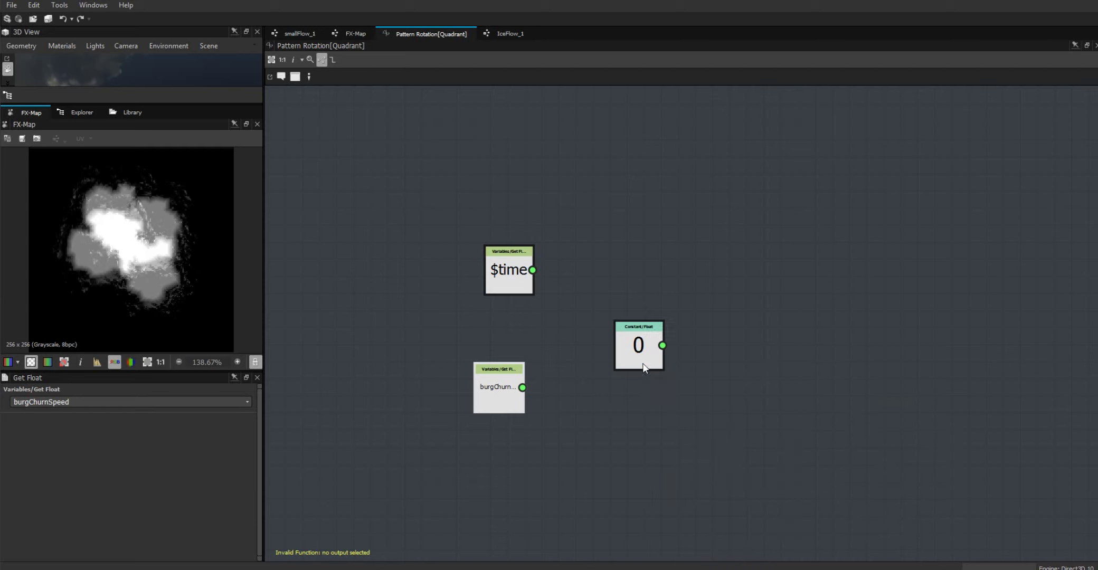
pyautogui.doubleClick(131, 403)
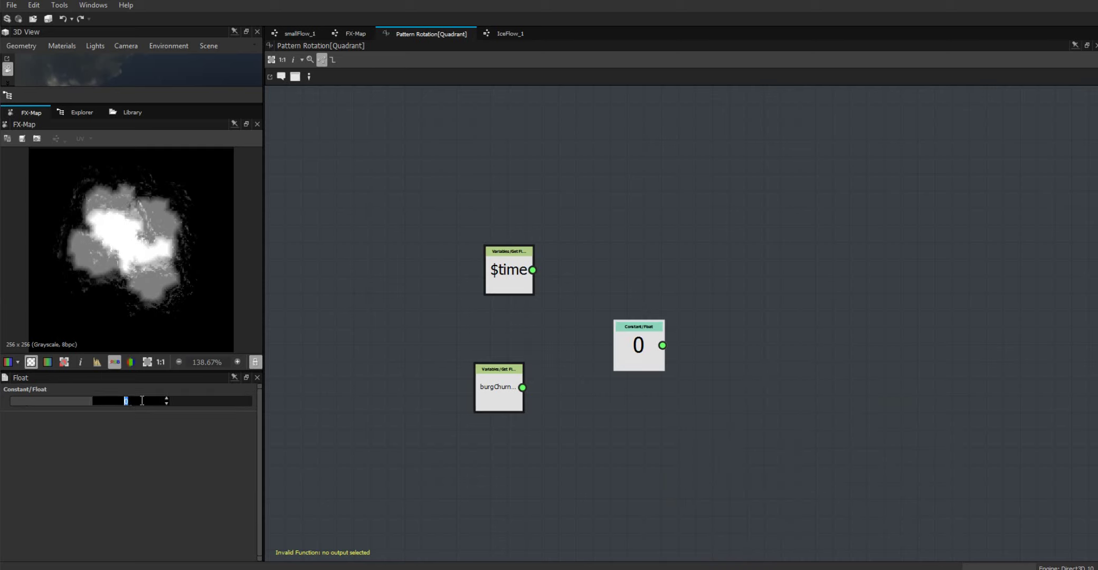
pyautogui.write('.001')
pyautogui.press('Return')
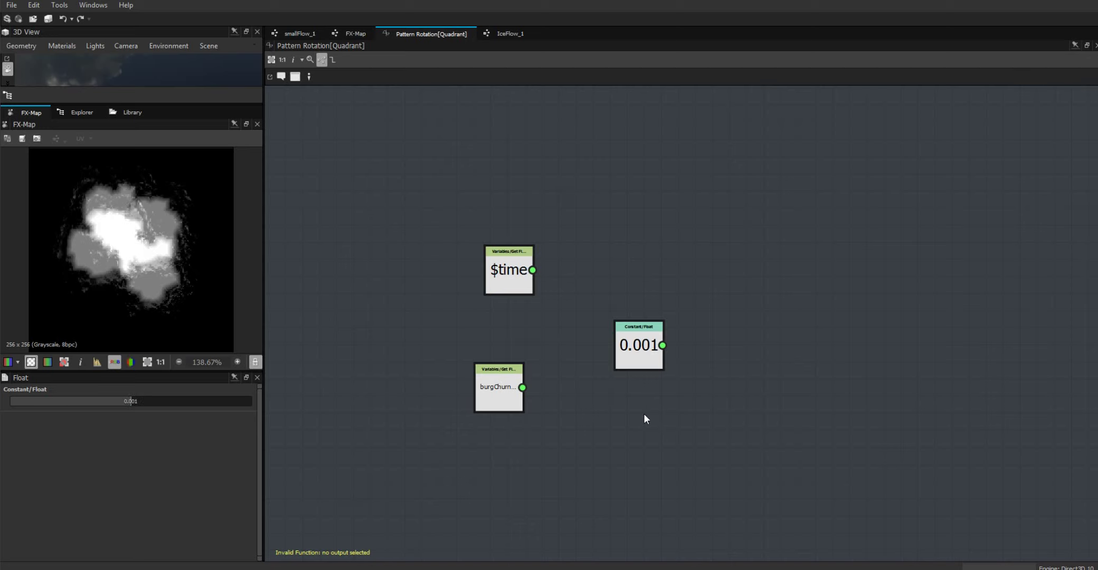
# - Arrange the burgChurnSpeed and 0.001 constant nodes in a column beneath the $time node
pyautogui.moveTo(641, 357); pyautogui.dragTo(553, 485)
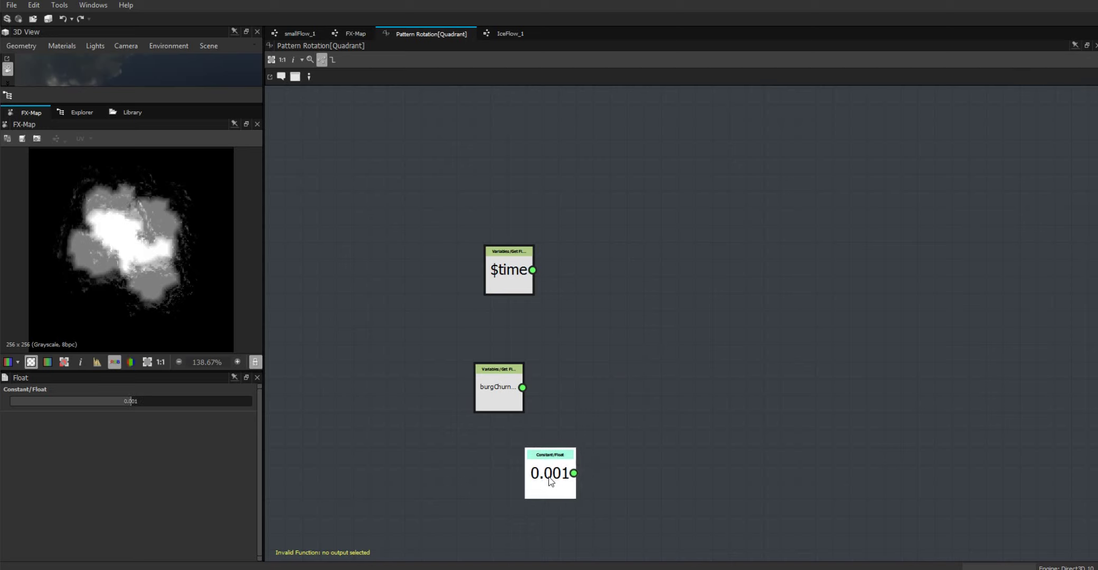
pyautogui.moveTo(513, 380); pyautogui.dragTo(530, 345)
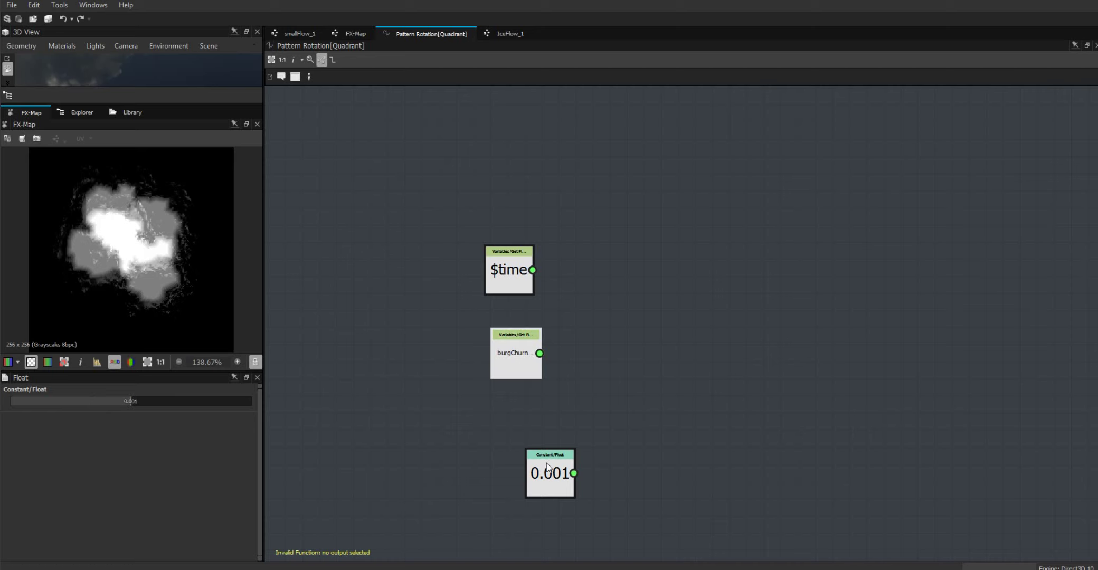
pyautogui.moveTo(538, 482); pyautogui.dragTo(504, 433)
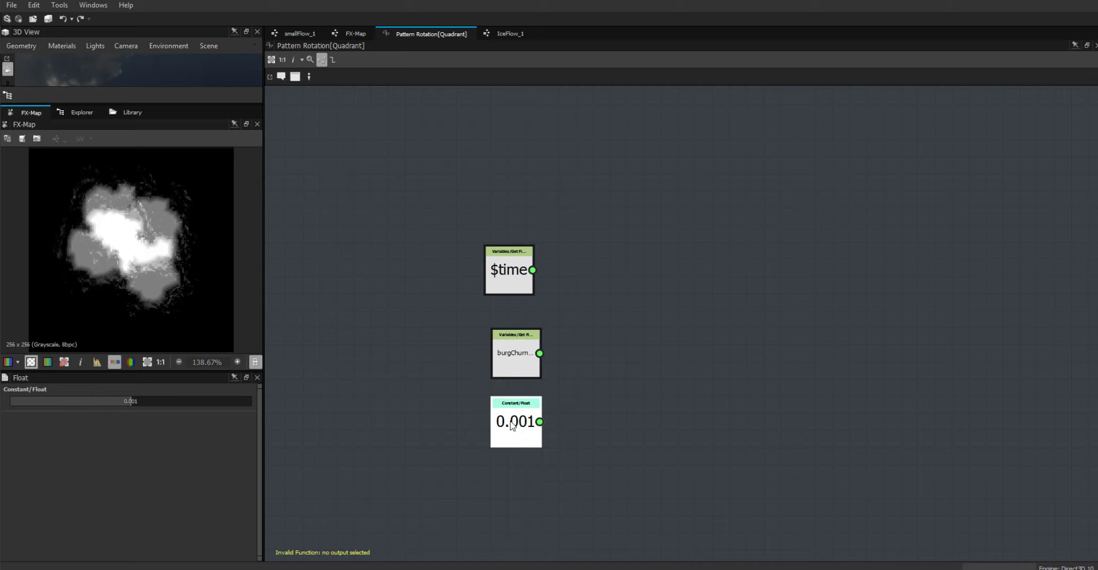
# - Add a Multiplication node fed by the burgChurnSpeed and 0.001 nodes, and place it beside them
pyautogui.rightClick(648, 362)
pyautogui.moveTo(681, 369)
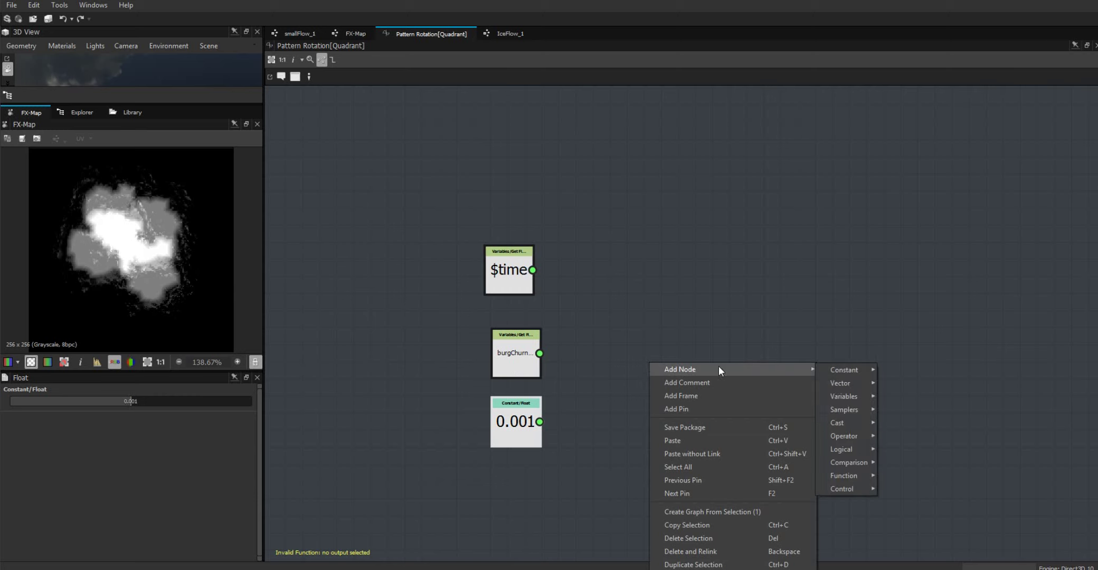
pyautogui.moveTo(837, 372)
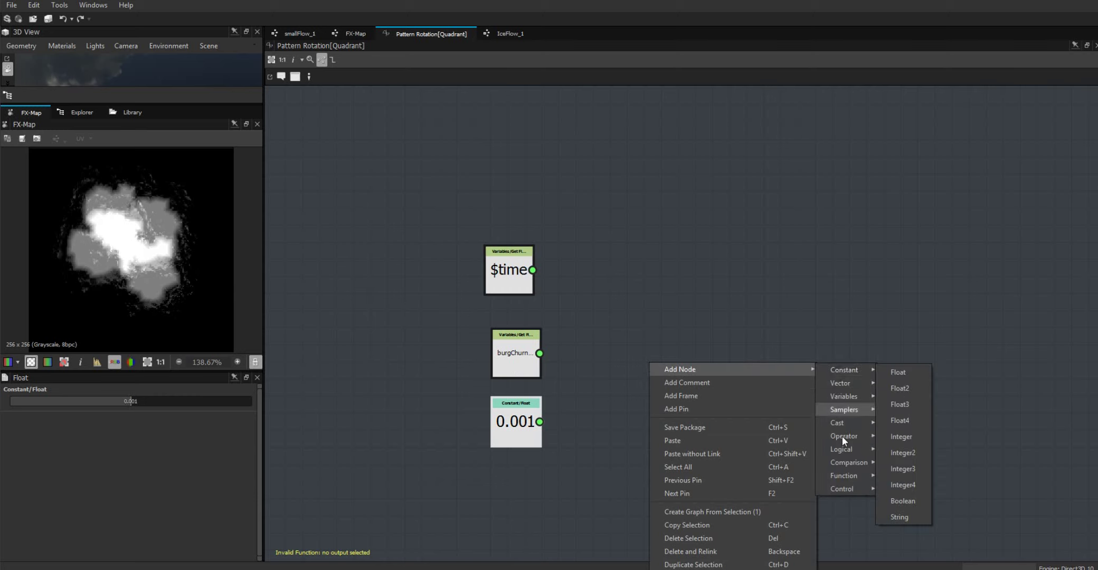
pyautogui.moveTo(845, 437)
pyautogui.click(921, 469)
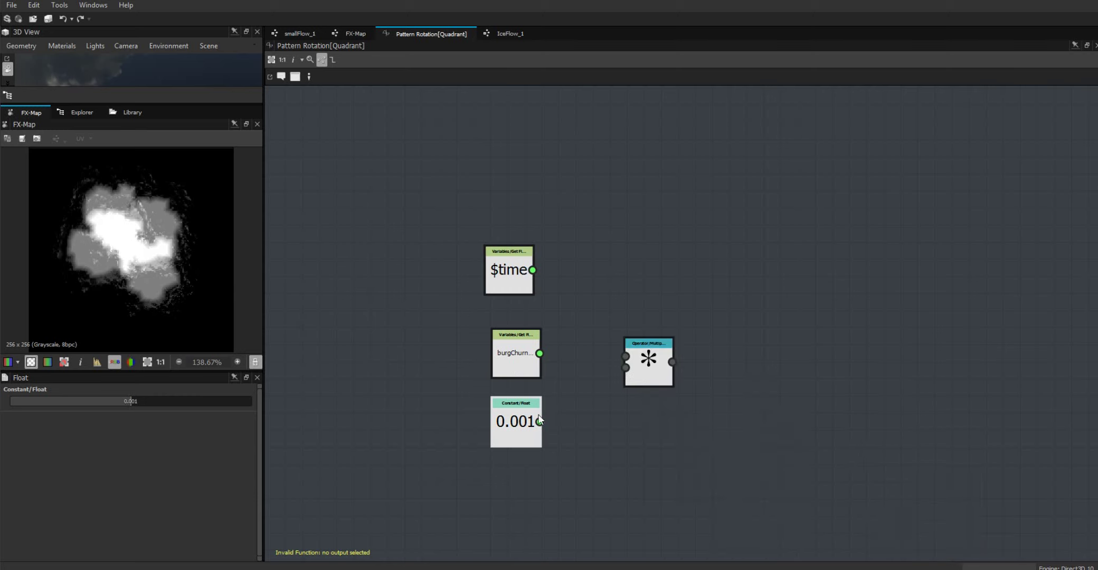
pyautogui.moveTo(630, 379); pyautogui.dragTo(626, 368)
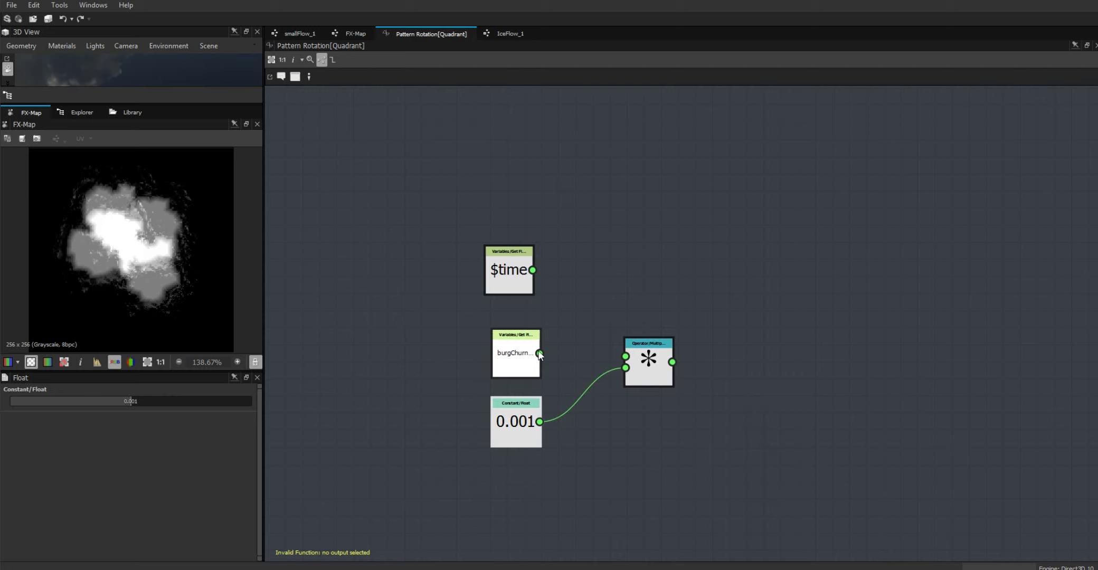
pyautogui.moveTo(540, 353); pyautogui.dragTo(612, 360)
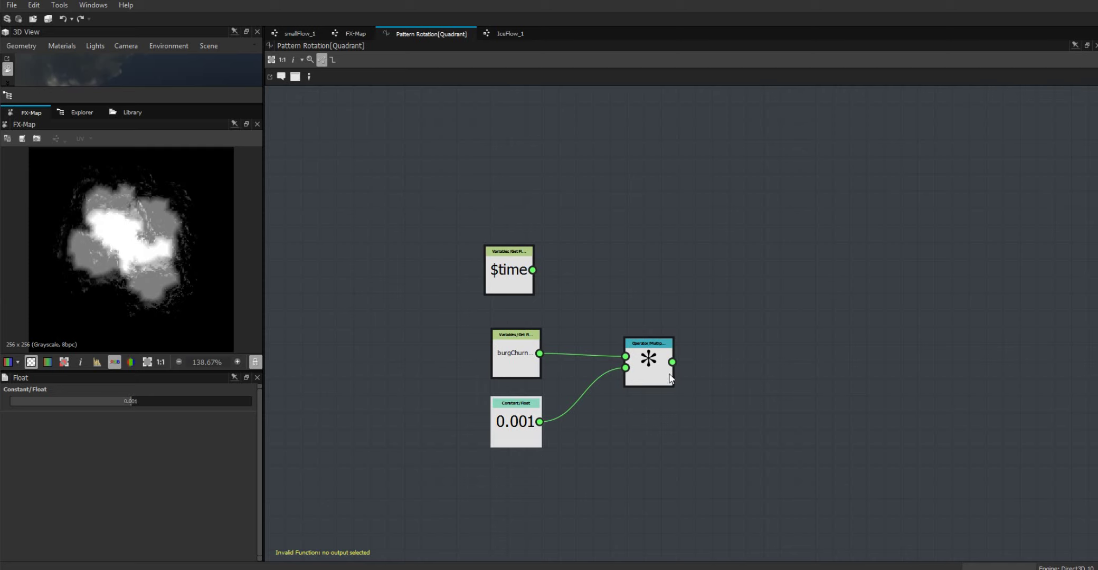
pyautogui.moveTo(652, 361); pyautogui.dragTo(596, 366)
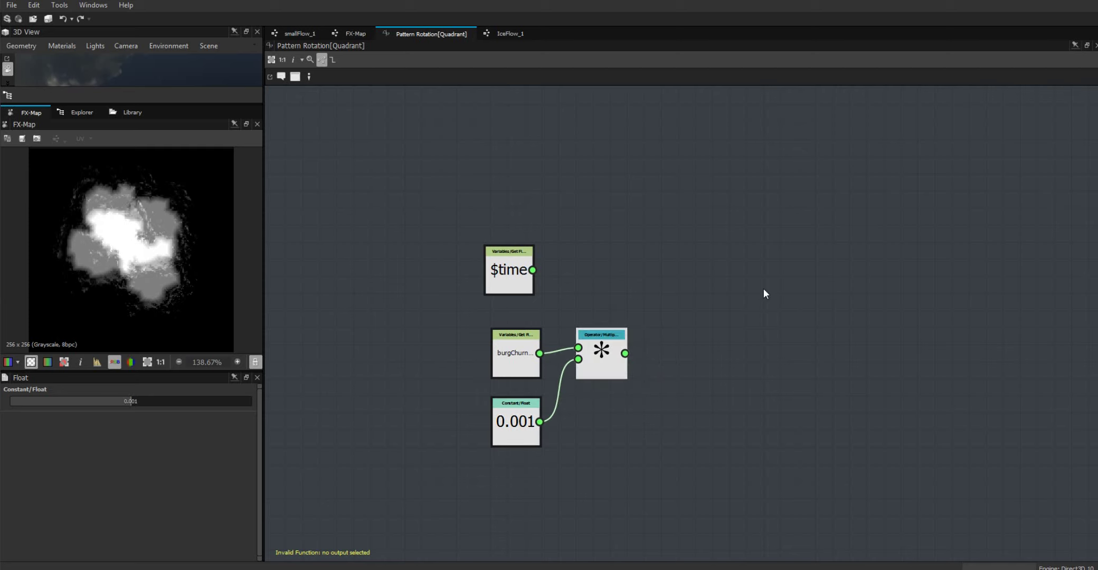
# - Add a second Multiplication node and feed it with $time and the output of the first Multiplication
pyautogui.rightClick(764, 285)
pyautogui.moveTo(810, 294)
pyautogui.moveTo(962, 356)
pyautogui.click(1026, 391)
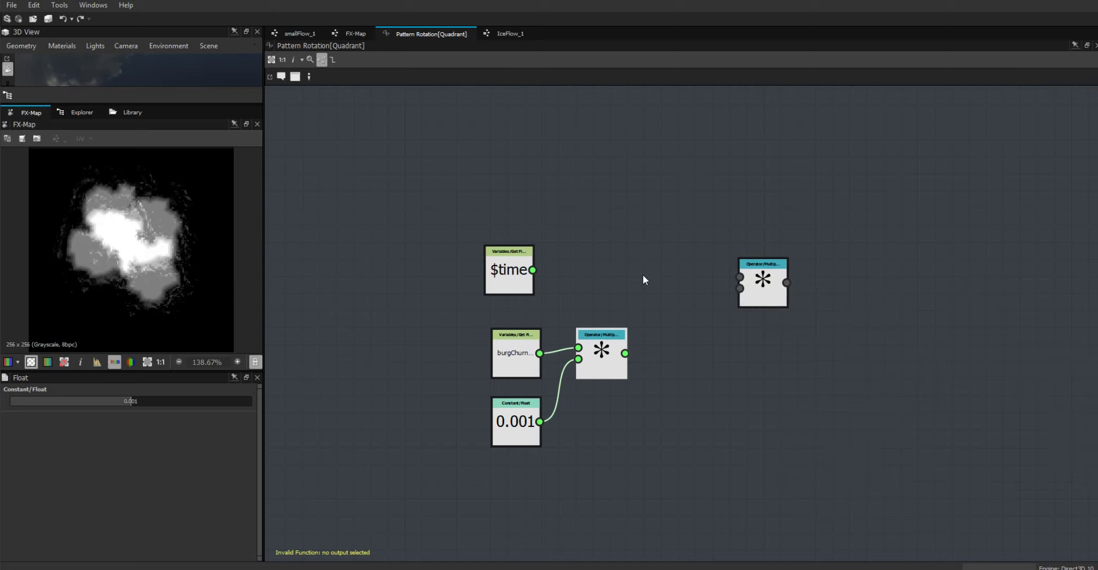
pyautogui.moveTo(534, 270); pyautogui.dragTo(739, 277)
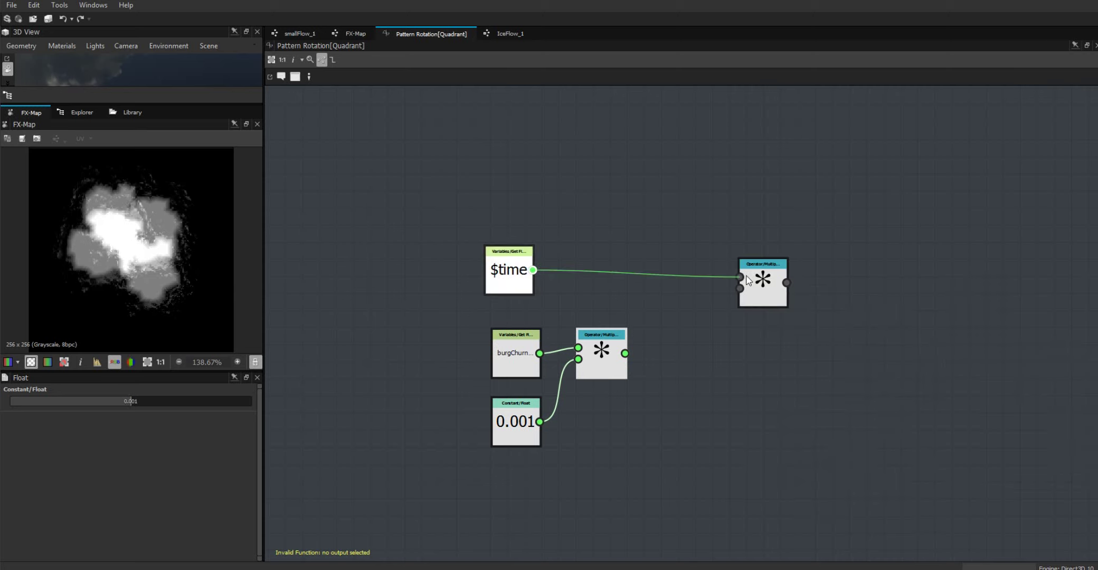
pyautogui.click(742, 289)
pyautogui.moveTo(625, 353); pyautogui.dragTo(740, 289)
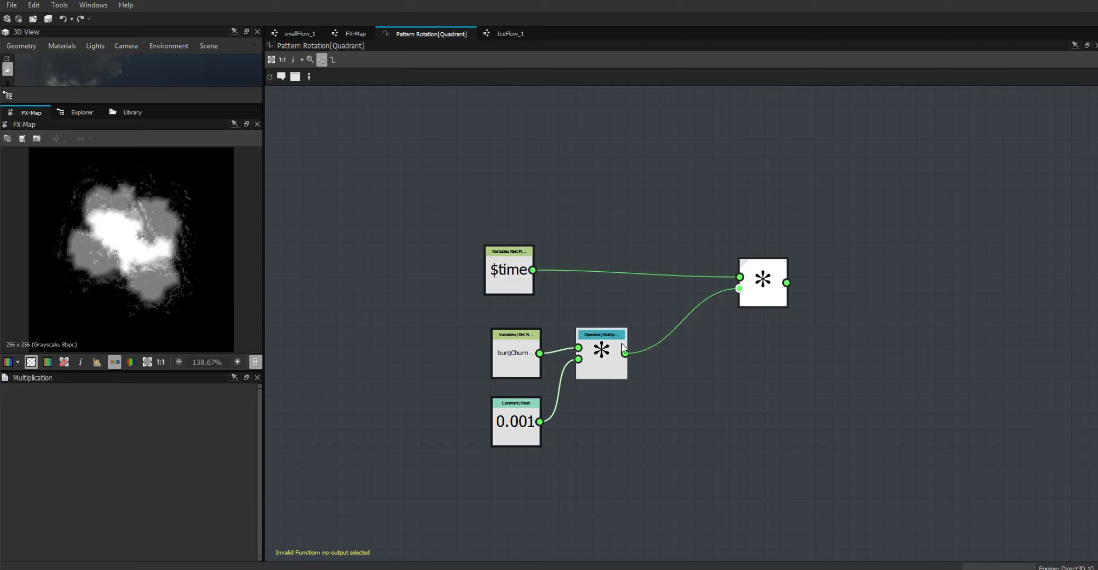
# - Set the second Multiplication as the function's output node and move it closer to its input nodes
pyautogui.rightClick(765, 284)
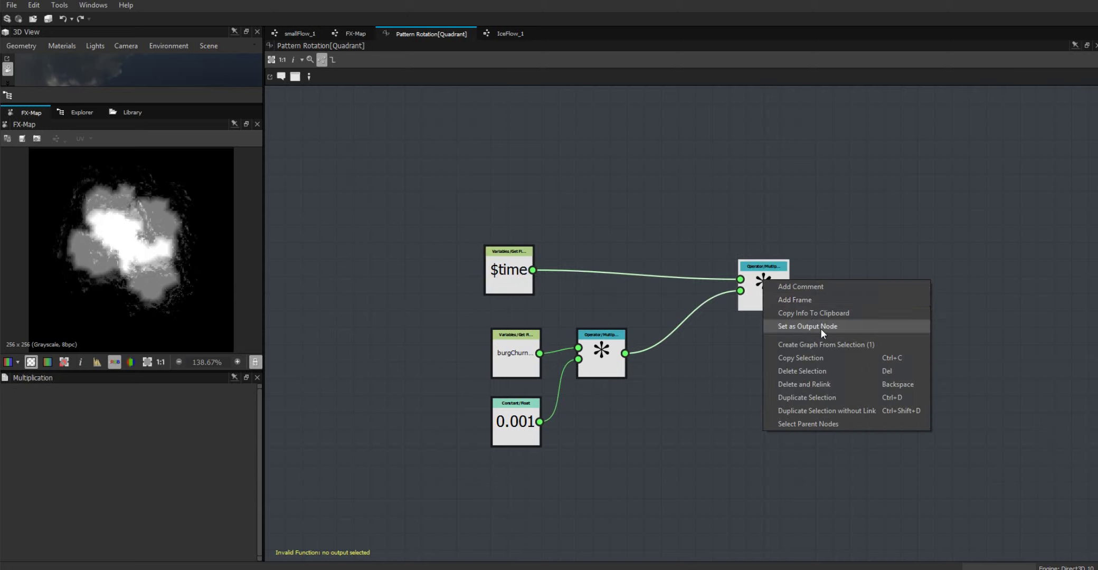
pyautogui.click(821, 326)
pyautogui.moveTo(767, 298); pyautogui.dragTo(704, 302)
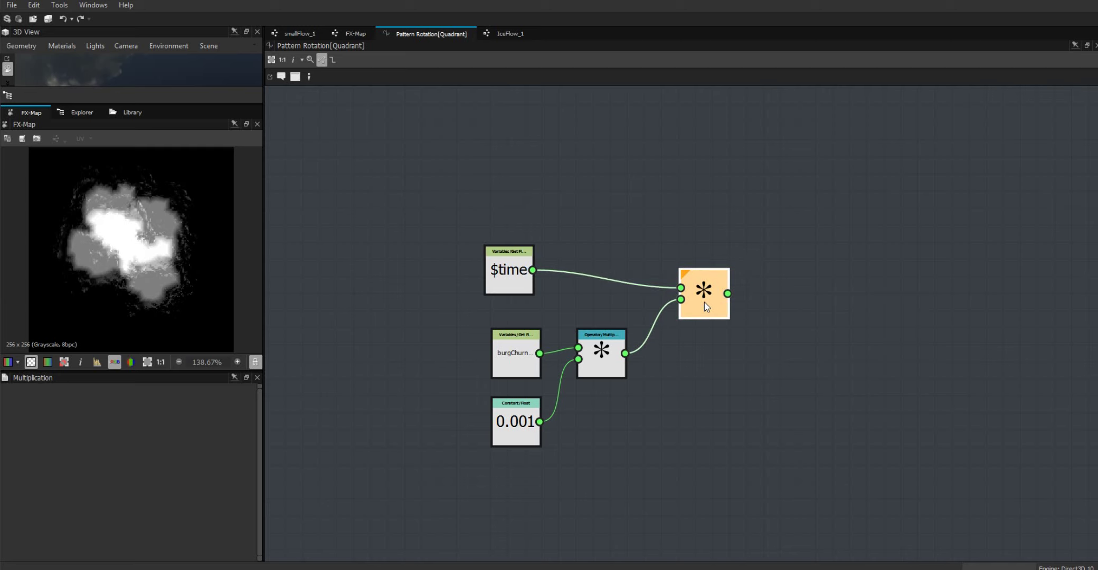
# - Copy all nodes of the first child Quadrant's Pattern Rotation function in the FX-Map
pyautogui.click(349, 33)
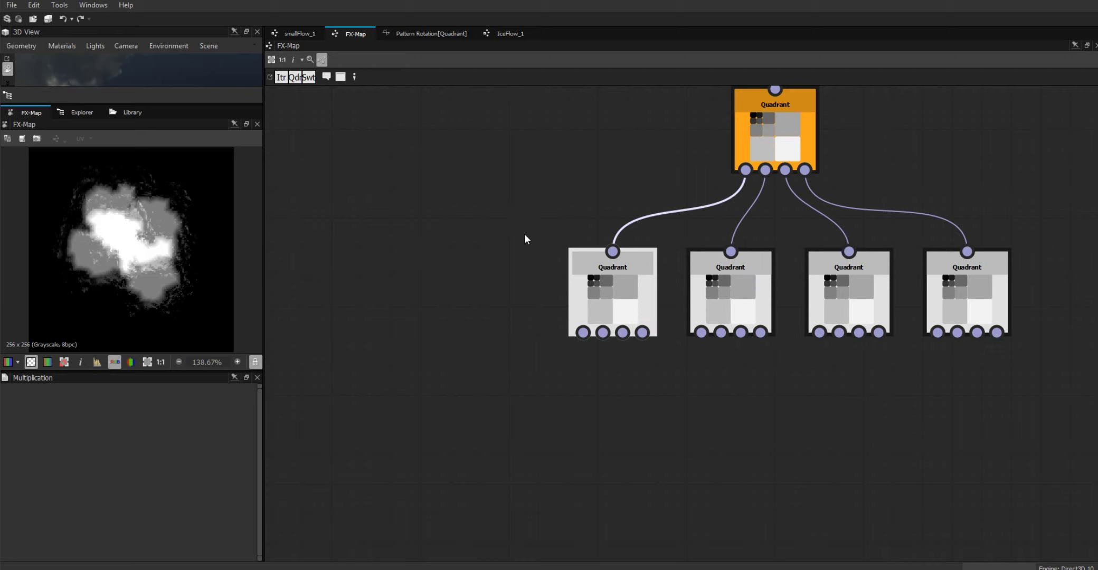
pyautogui.click(748, 301)
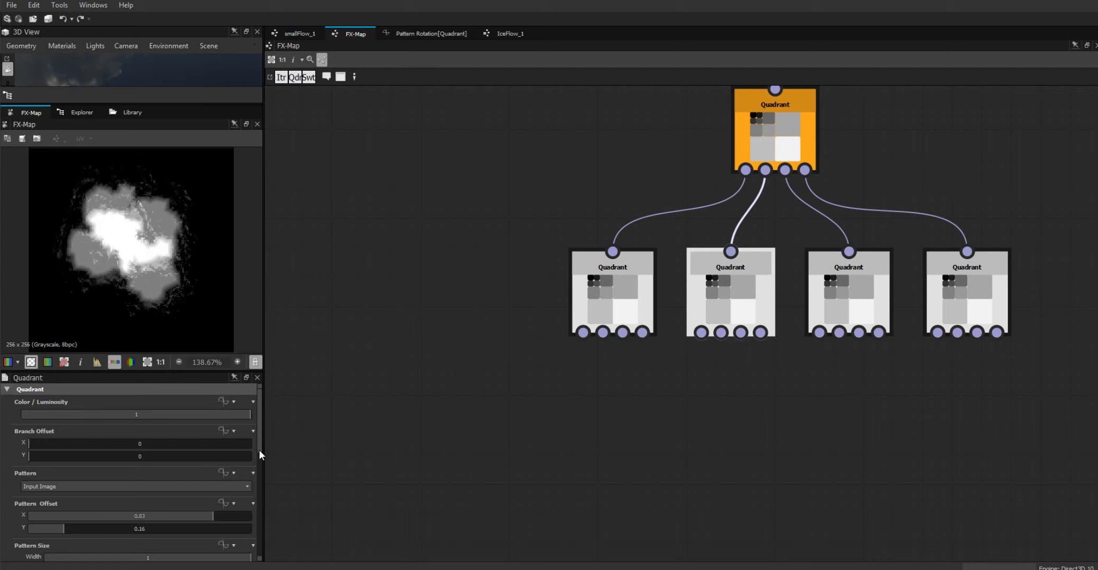
pyautogui.moveTo(261, 446); pyautogui.dragTo(266, 486)
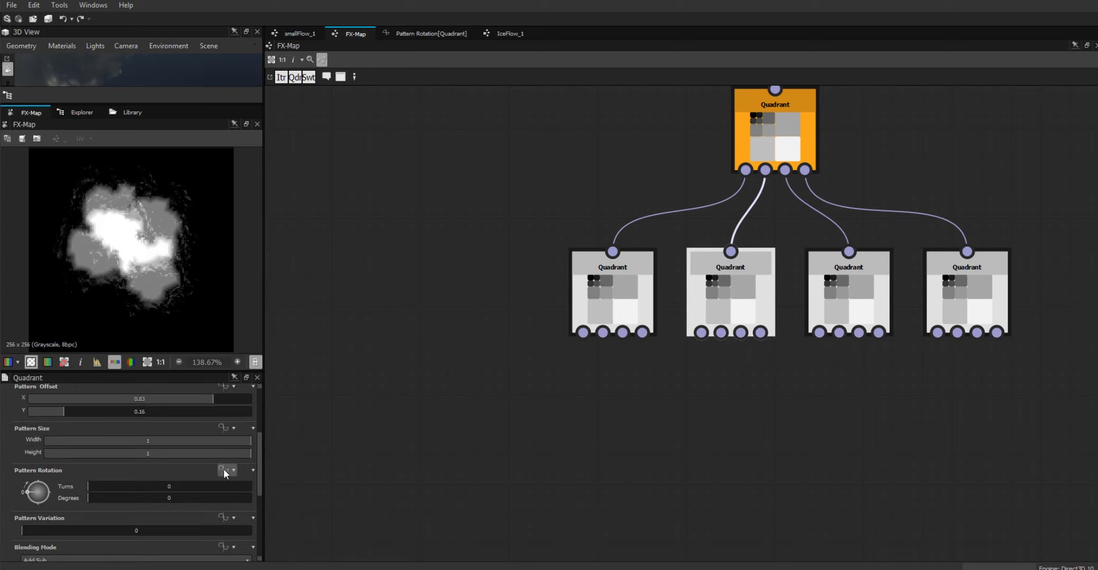
pyautogui.click(222, 468)
pyautogui.click(607, 379)
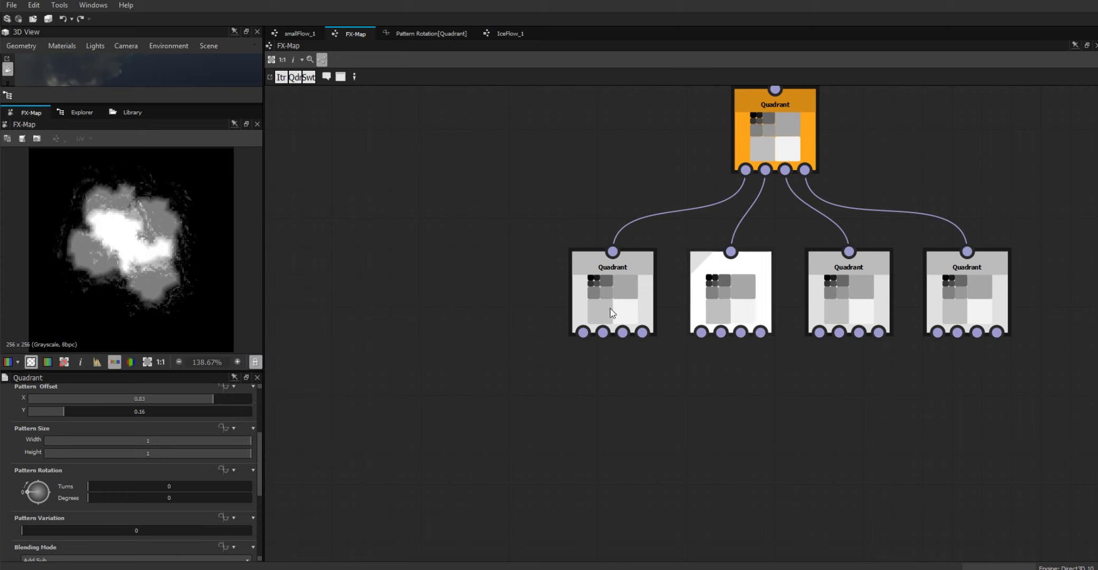
pyautogui.click(223, 469)
pyautogui.moveTo(422, 192); pyautogui.dragTo(642, 470)
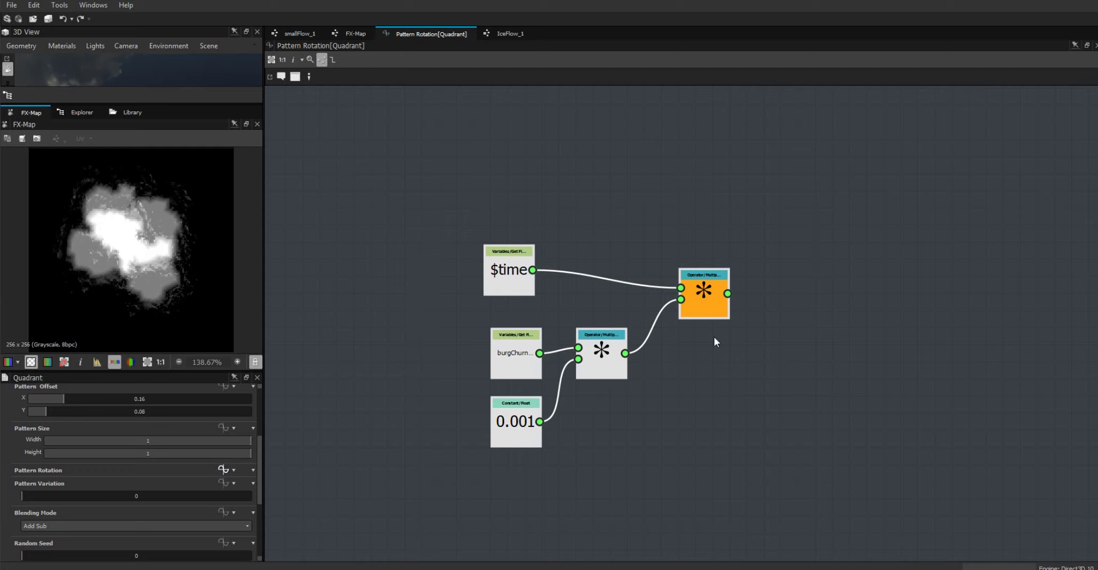
# - Create an empty Pattern Rotation function on the second child Quadrant and paste the copied nodes into it
pyautogui.click(351, 33)
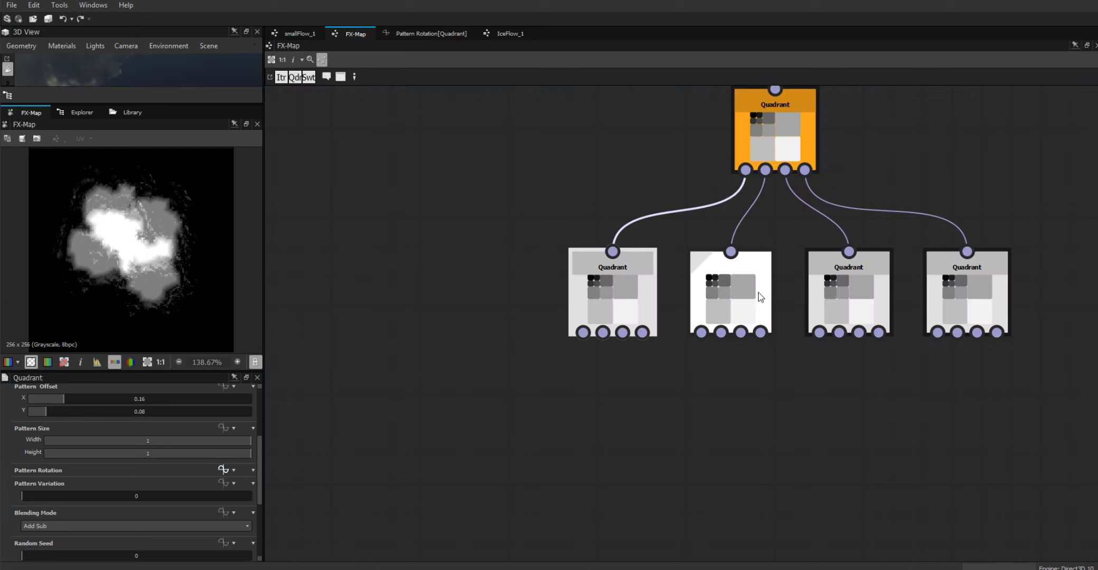
pyautogui.click(223, 469)
pyautogui.click(246, 415)
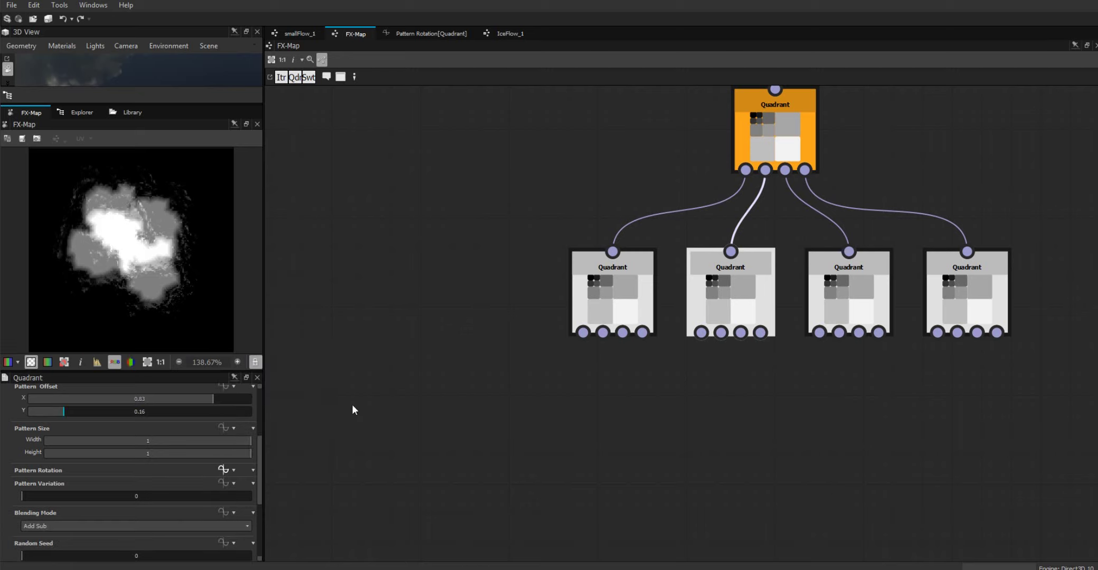
pyautogui.click(223, 470)
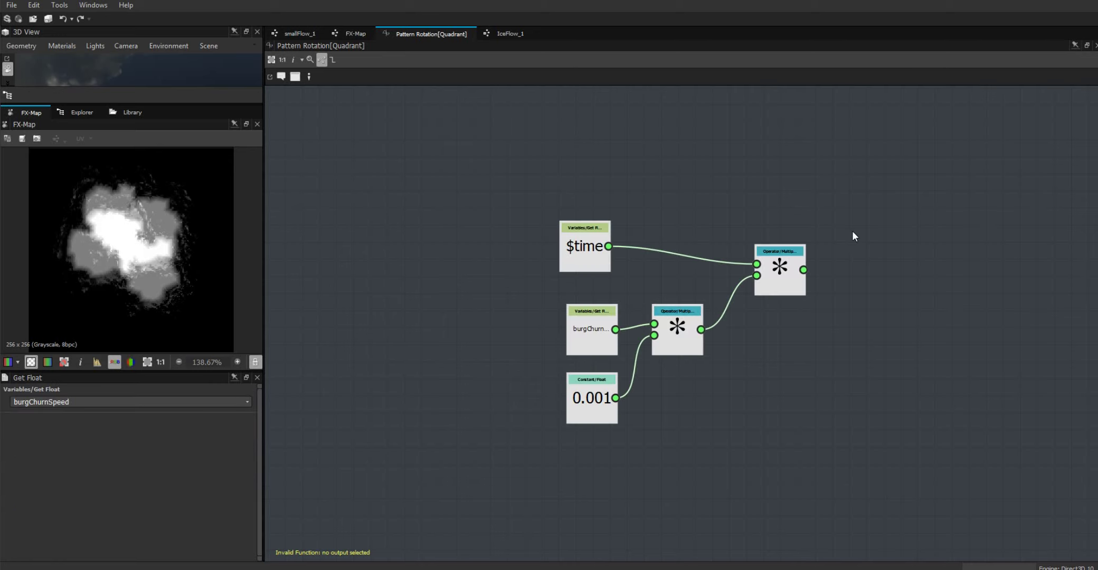
# - Connect a new Negation node after the final Multiplication in the second Quadrant's function and set it as the output node
pyautogui.rightClick(873, 288)
pyautogui.moveTo(893, 289)
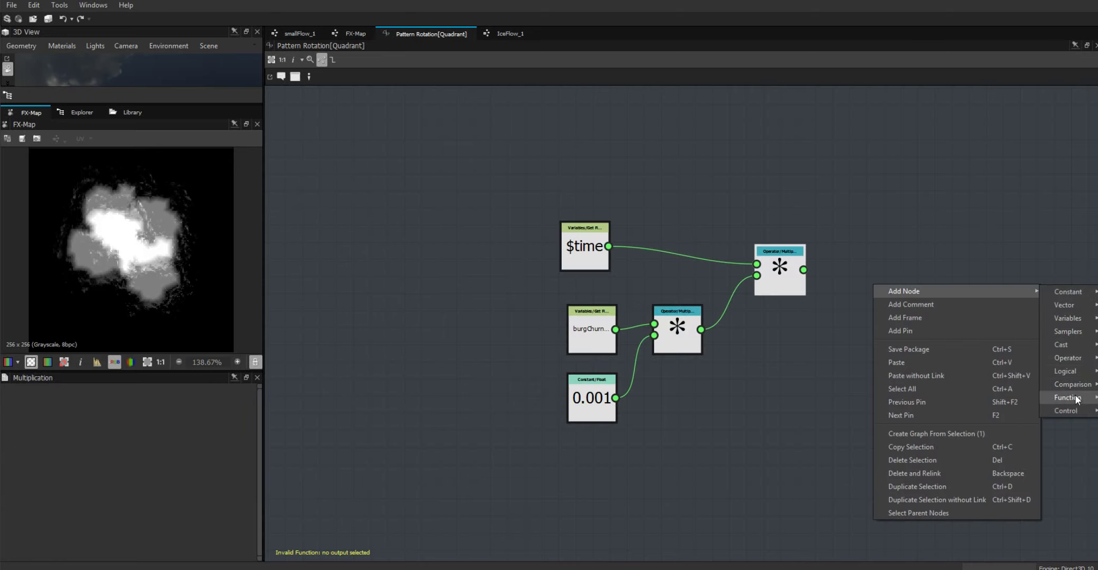
pyautogui.moveTo(1077, 400)
pyautogui.moveTo(1068, 359)
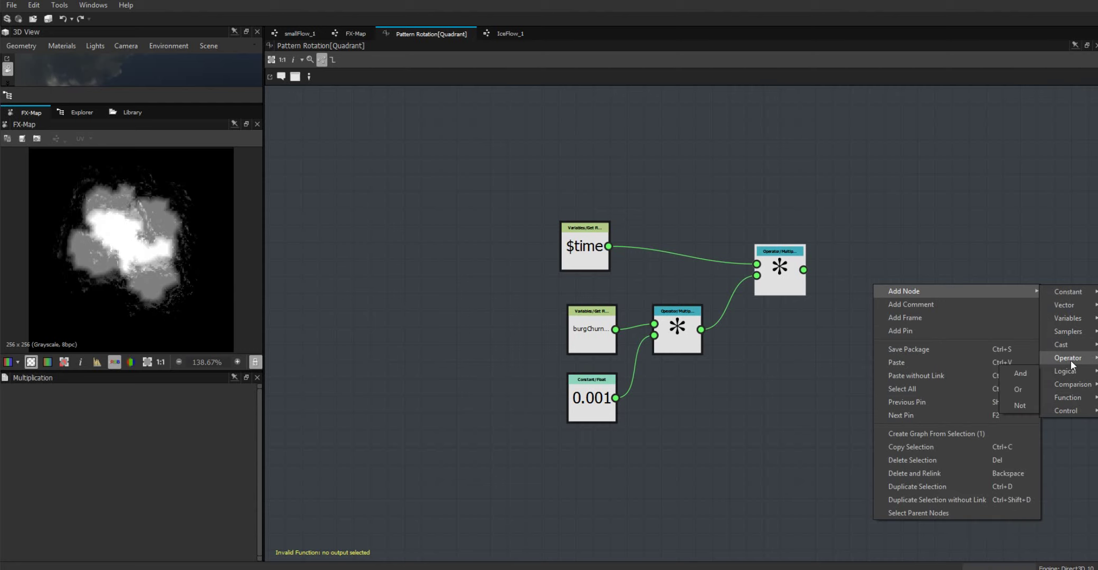
pyautogui.click(982, 441)
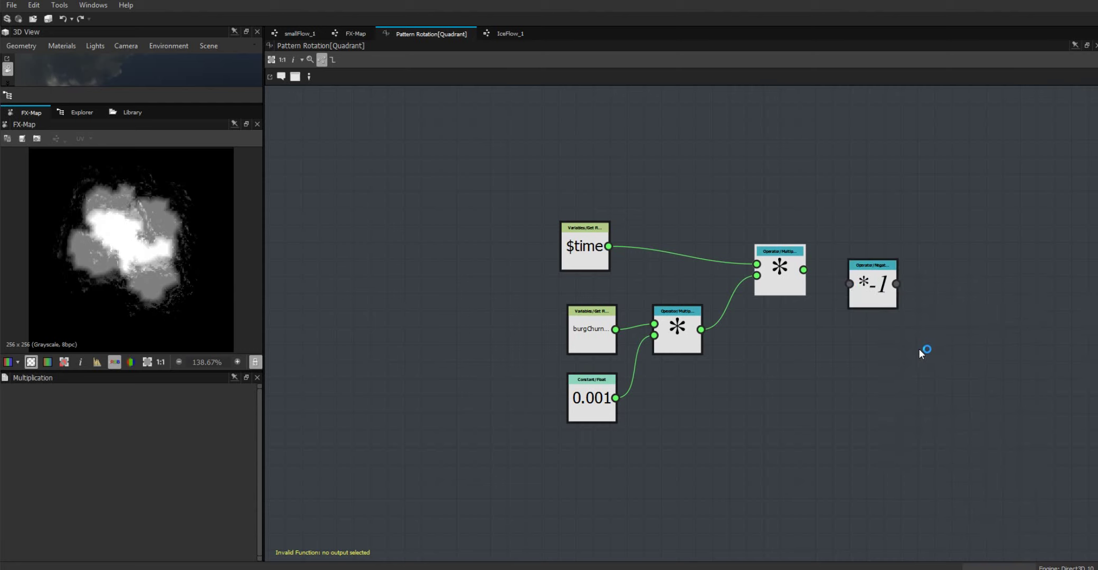
pyautogui.rightClick(872, 288)
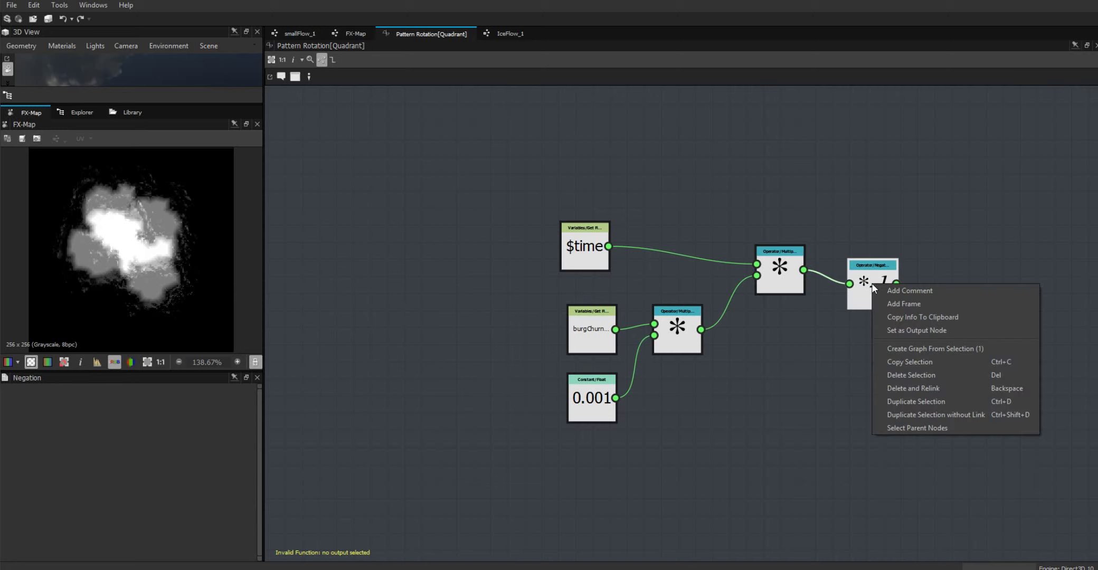
pyautogui.click(924, 331)
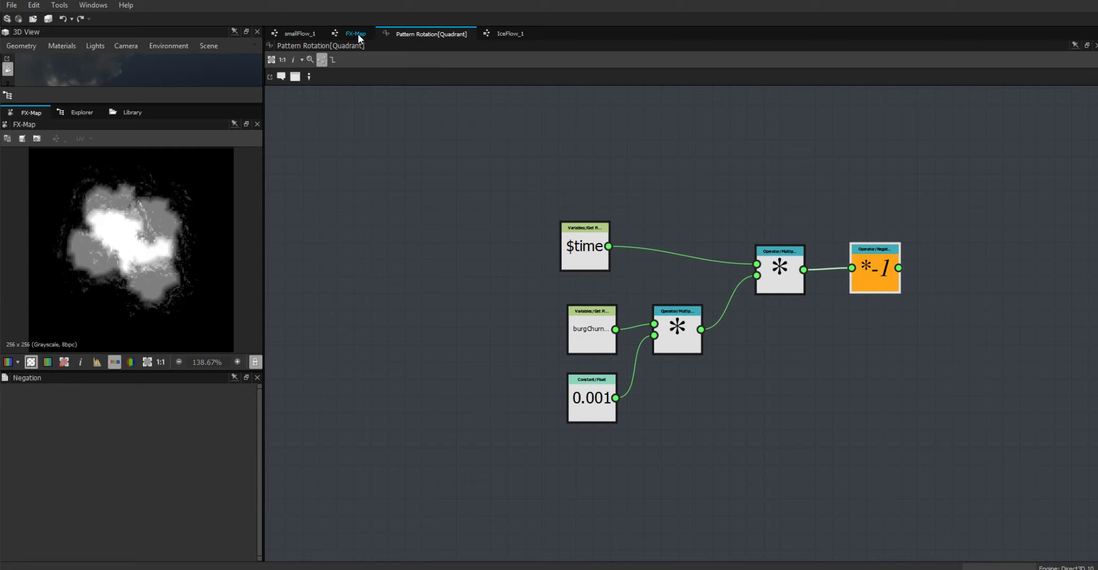
# - Paste the copied nodes into an empty Pattern Rotation function on the third child Quadrant and set the final Multiplication as output
pyautogui.click(354, 33)
pyautogui.click(843, 288)
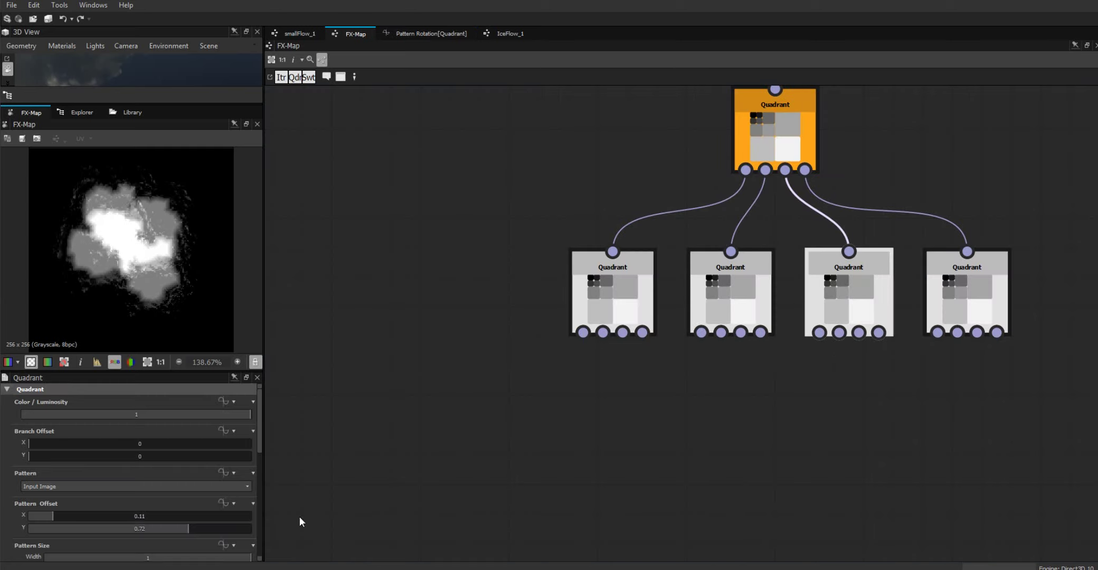
pyautogui.moveTo(261, 442); pyautogui.dragTo(224, 479)
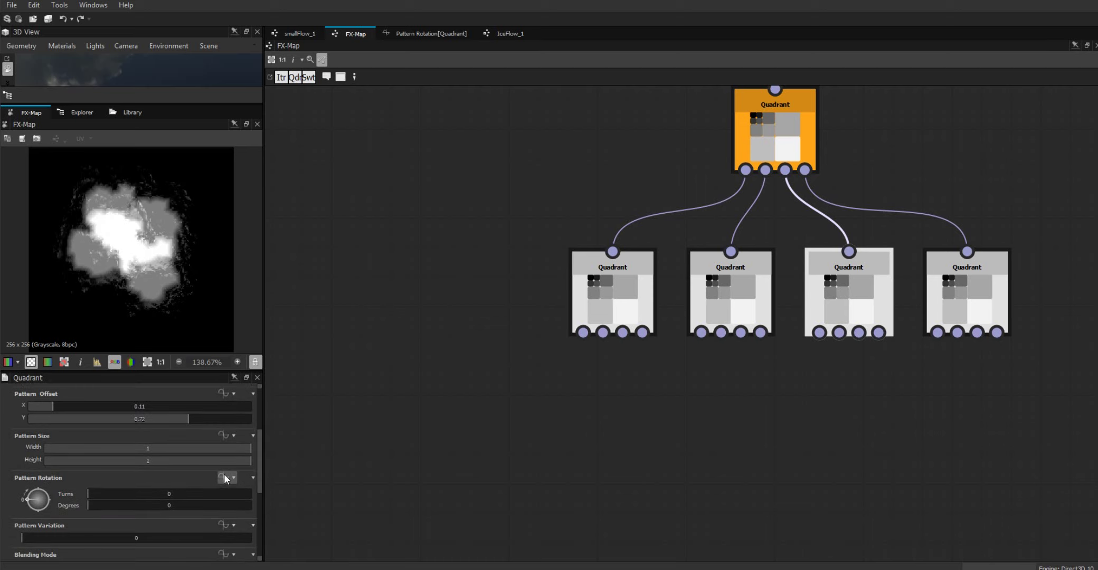
pyautogui.click(225, 479)
pyautogui.click(261, 420)
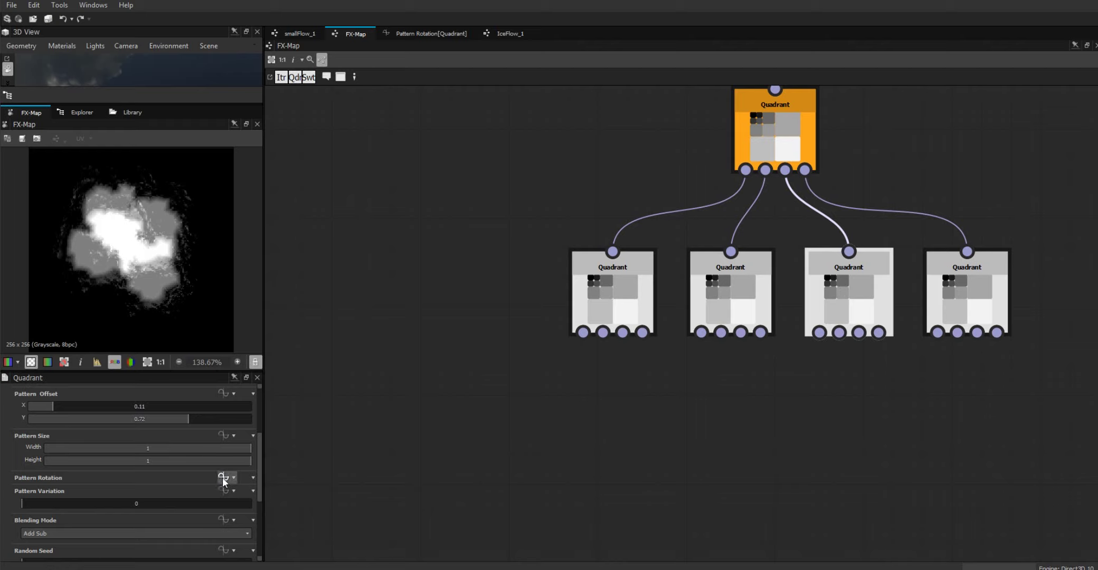
pyautogui.click(222, 477)
pyautogui.hotkey('ctrl', 'v')
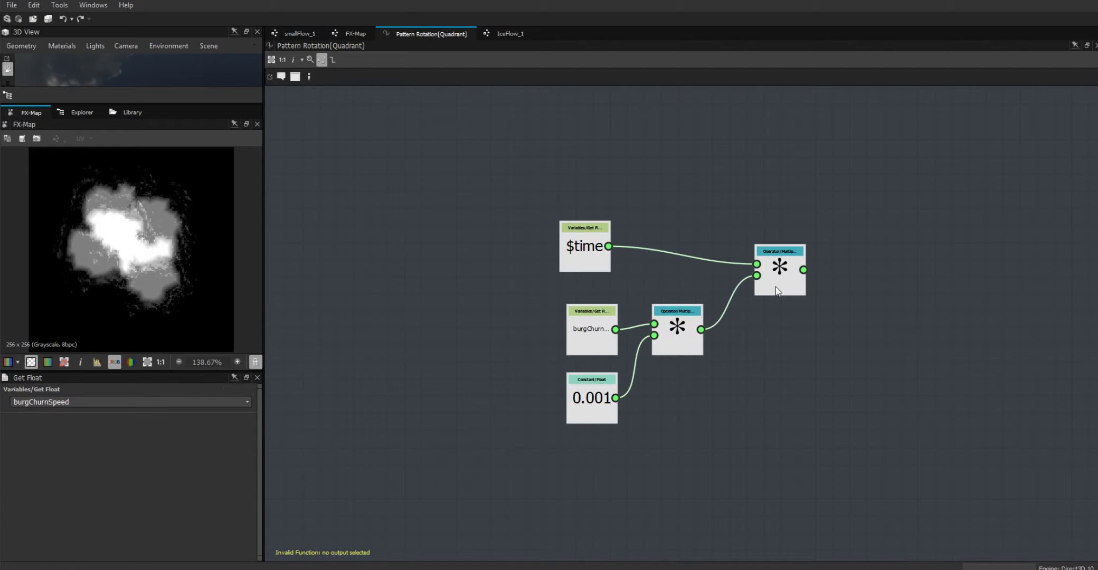
pyautogui.rightClick(781, 285)
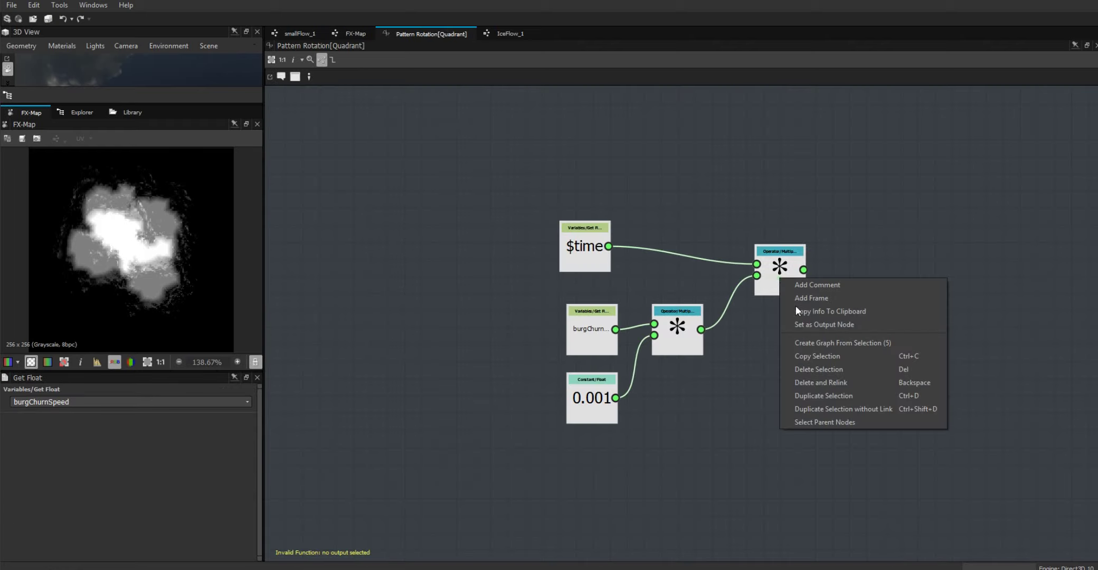
pyautogui.click(811, 324)
# - Create an empty Pattern Rotation function on the fourth child Quadrant and paste the copied nodes into it
pyautogui.click(357, 32)
pyautogui.click(969, 296)
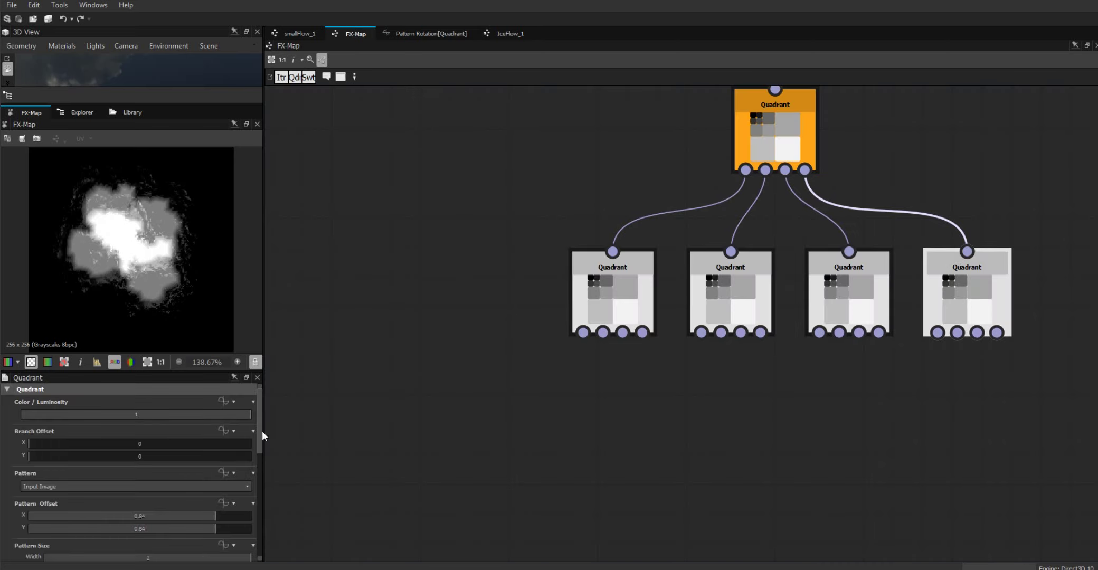
pyautogui.moveTo(260, 442); pyautogui.dragTo(261, 490)
pyautogui.click(224, 463)
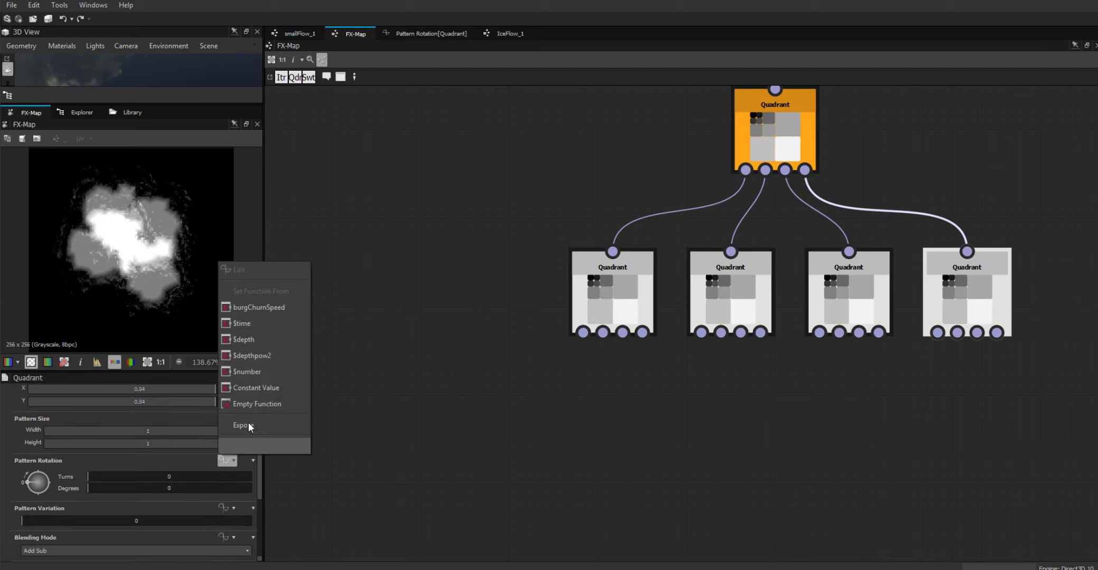
pyautogui.click(250, 403)
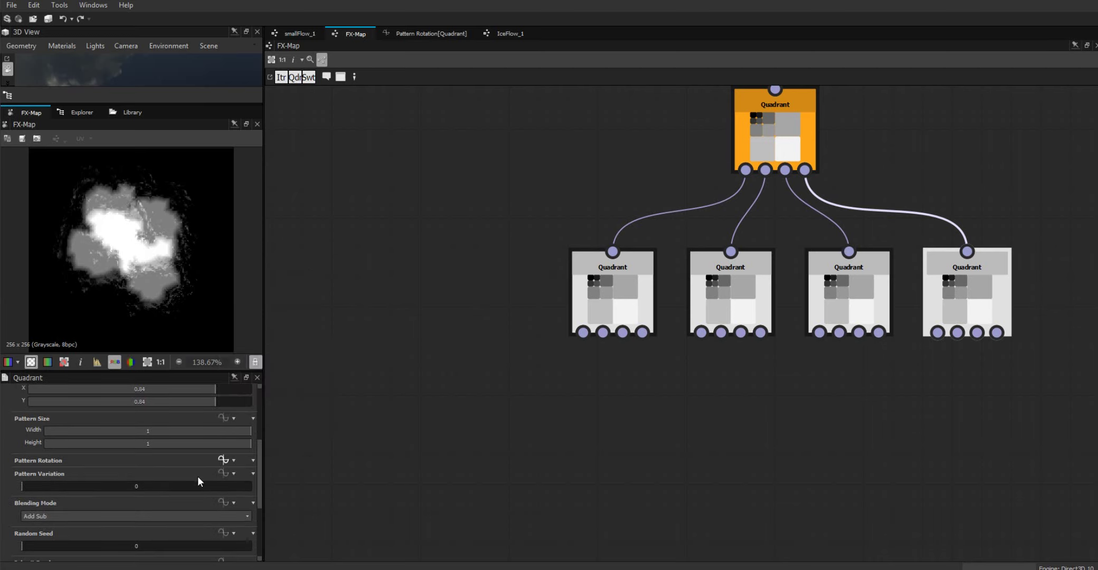
pyautogui.click(235, 456)
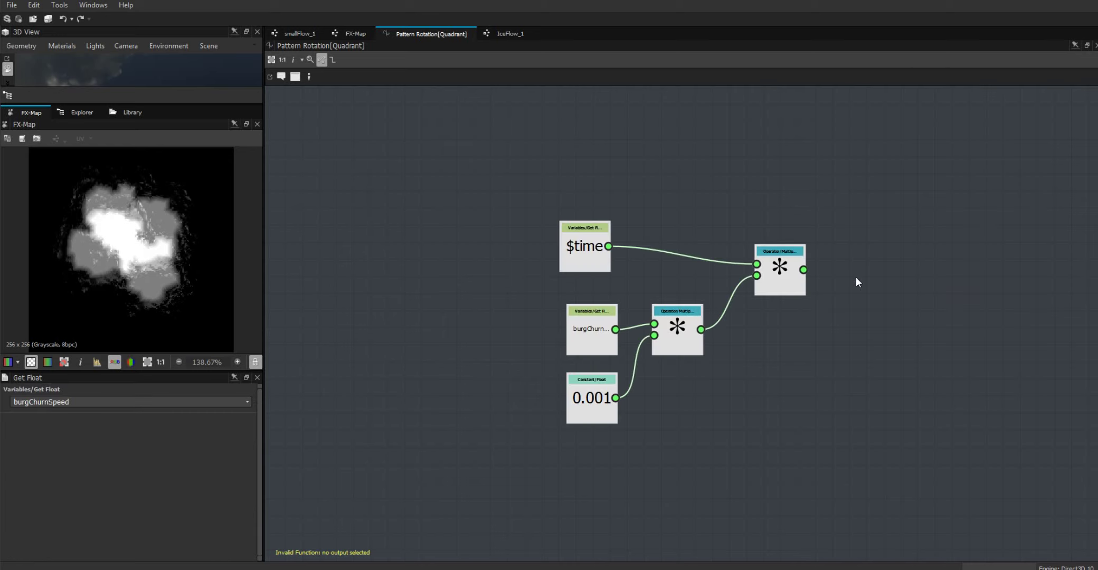
# - Connect a new Negation node after the final Multiplication in the fourth Quadrant's rotation function and set it as the output node
pyautogui.rightClick(858, 279)
pyautogui.moveTo(980, 284)
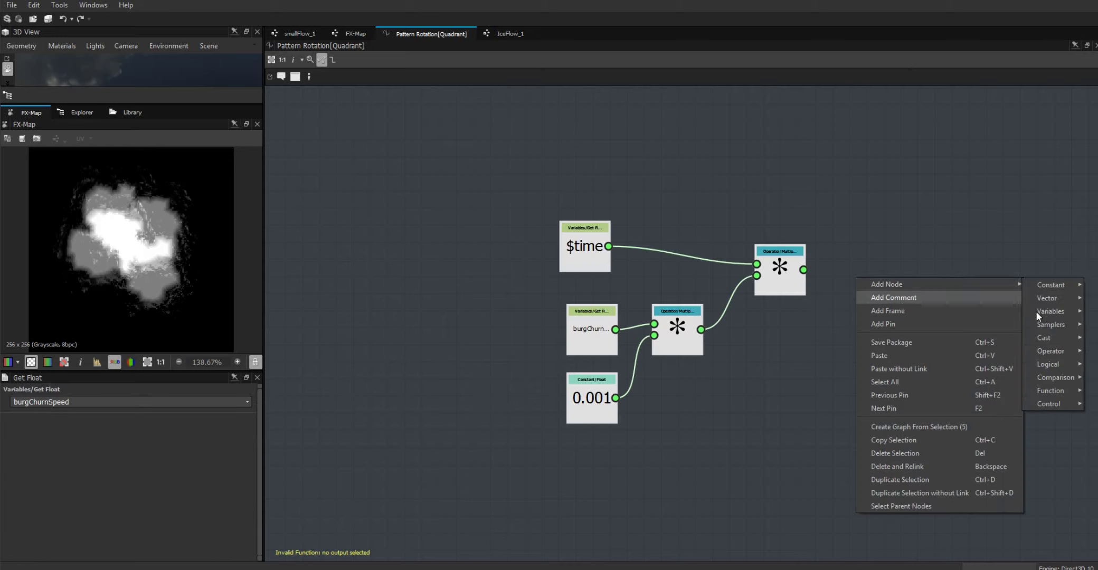
pyautogui.moveTo(1053, 351)
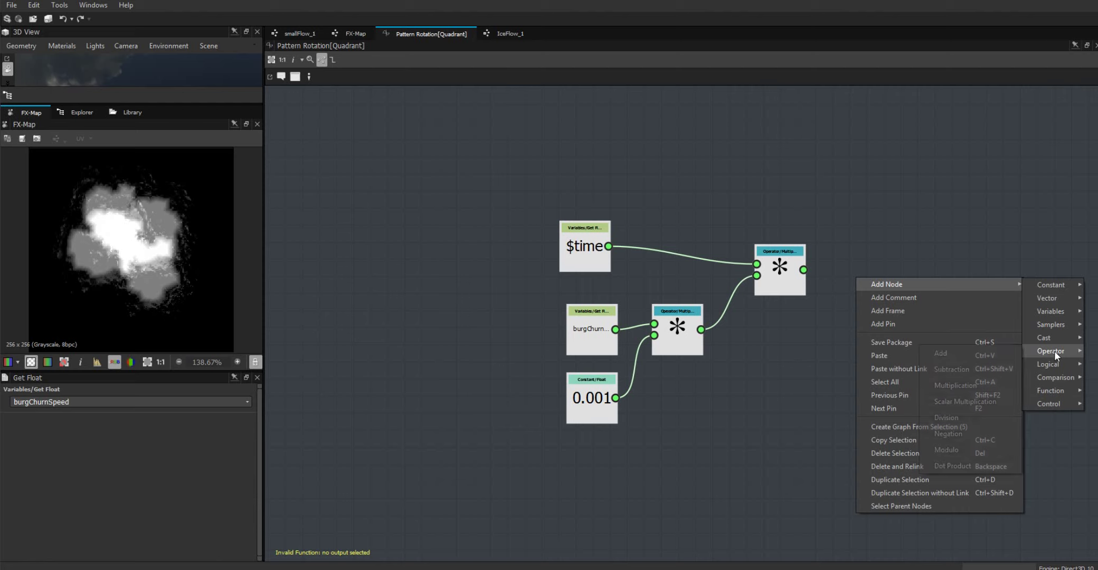
pyautogui.click(952, 433)
pyautogui.moveTo(803, 270); pyautogui.dragTo(832, 277)
pyautogui.click(866, 280)
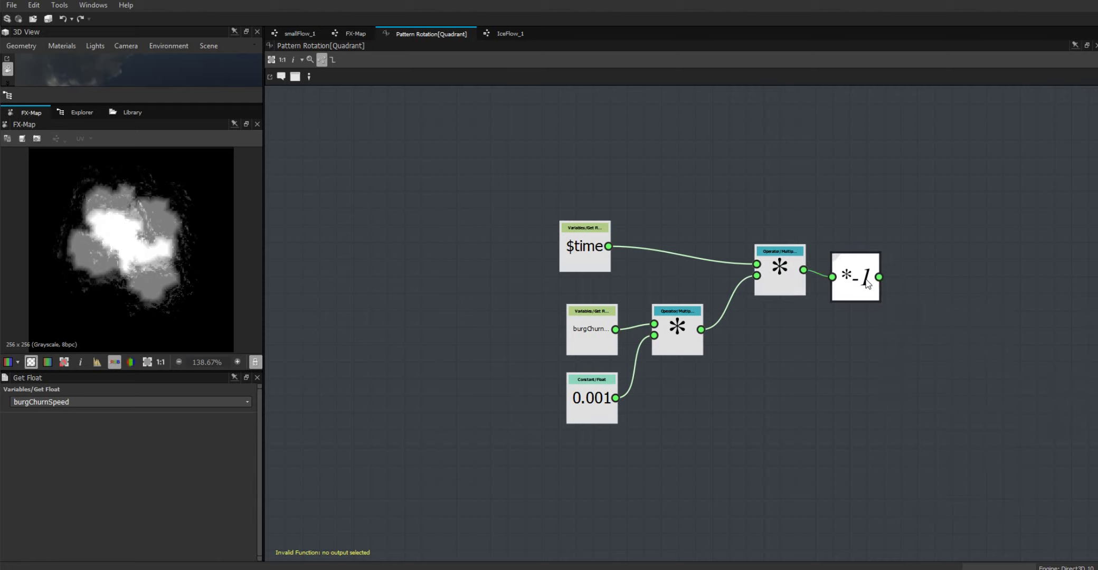
pyautogui.rightClick(867, 284)
pyautogui.click(904, 323)
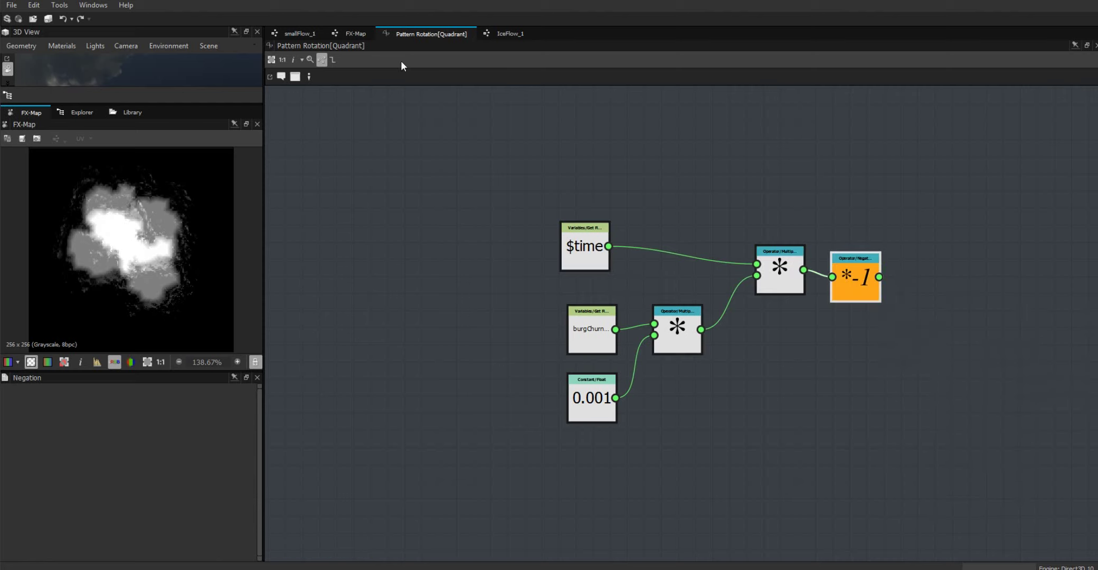
# - Return to the smallFlow_1 graph and connect the FX-Map output to the mask, normal and height output nodes
pyautogui.click(303, 32)
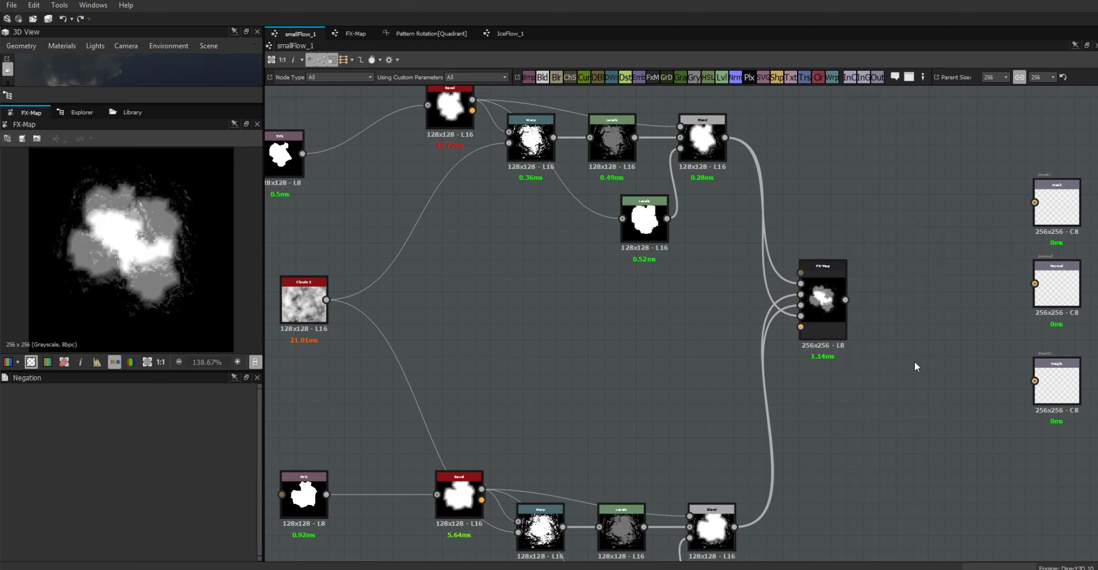
pyautogui.moveTo(714, 374); pyautogui.dragTo(514, 386, button='middle')
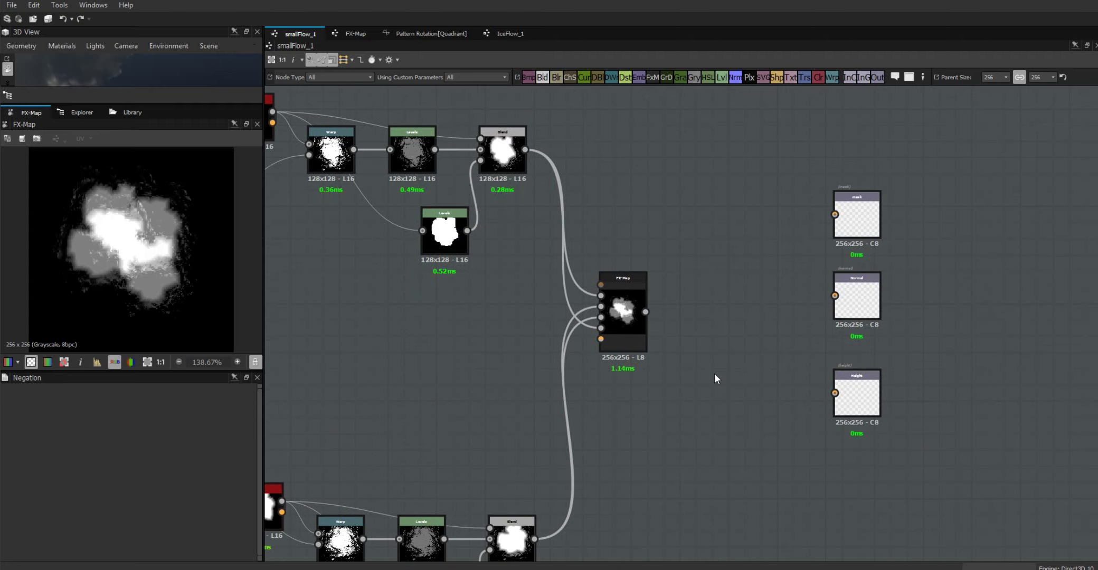
pyautogui.moveTo(645, 311); pyautogui.dragTo(835, 215)
pyautogui.moveTo(645, 312); pyautogui.dragTo(834, 296)
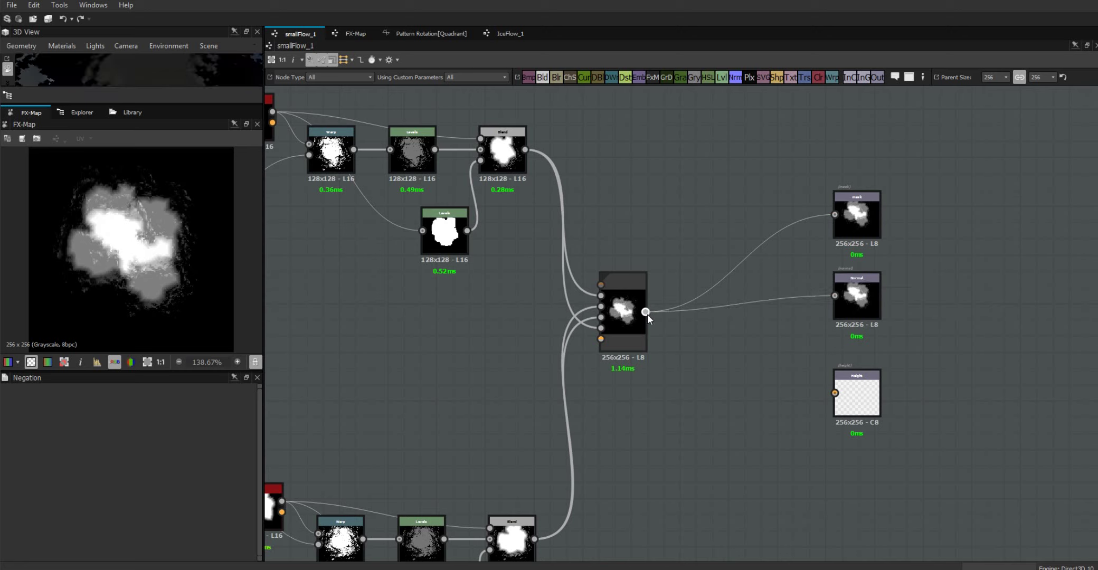
pyautogui.moveTo(831, 396); pyautogui.dragTo(838, 396)
# - Change the mask output node's usage to baseColor
pyautogui.click(855, 218)
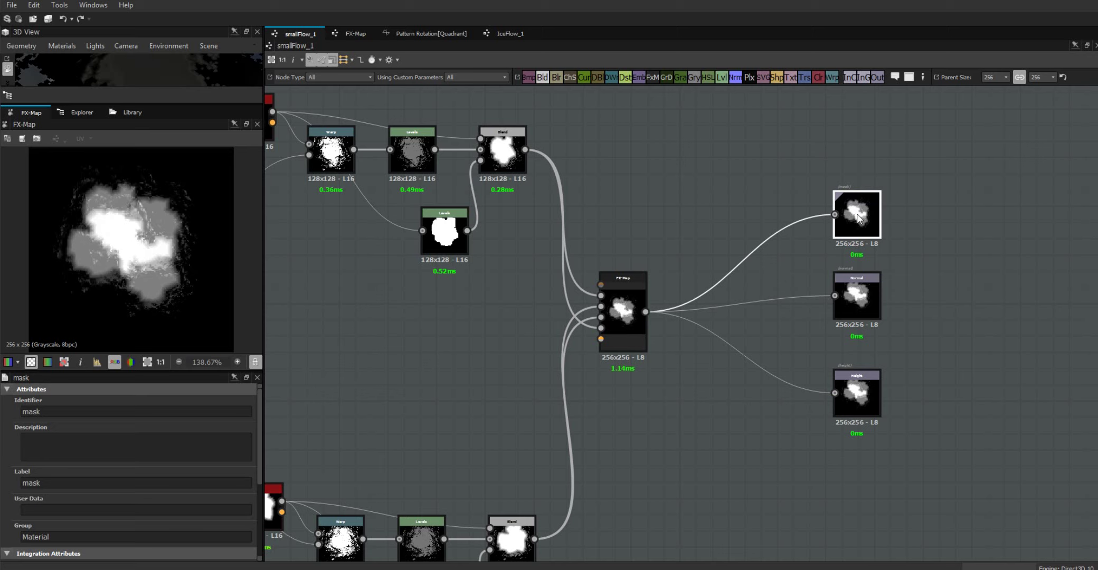
pyautogui.click(259, 521)
pyautogui.click(221, 500)
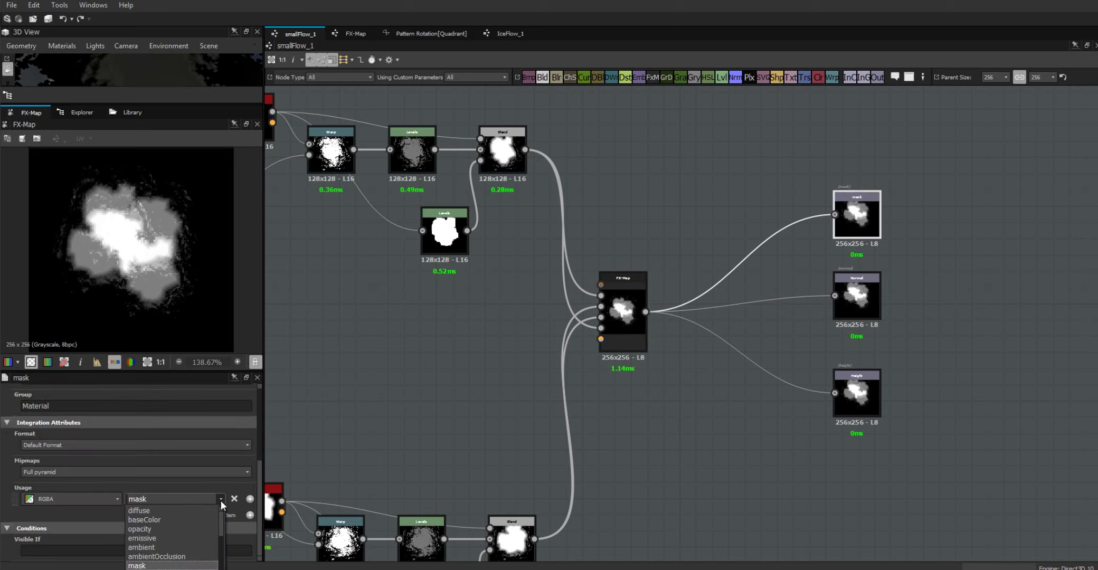
pyautogui.click(193, 521)
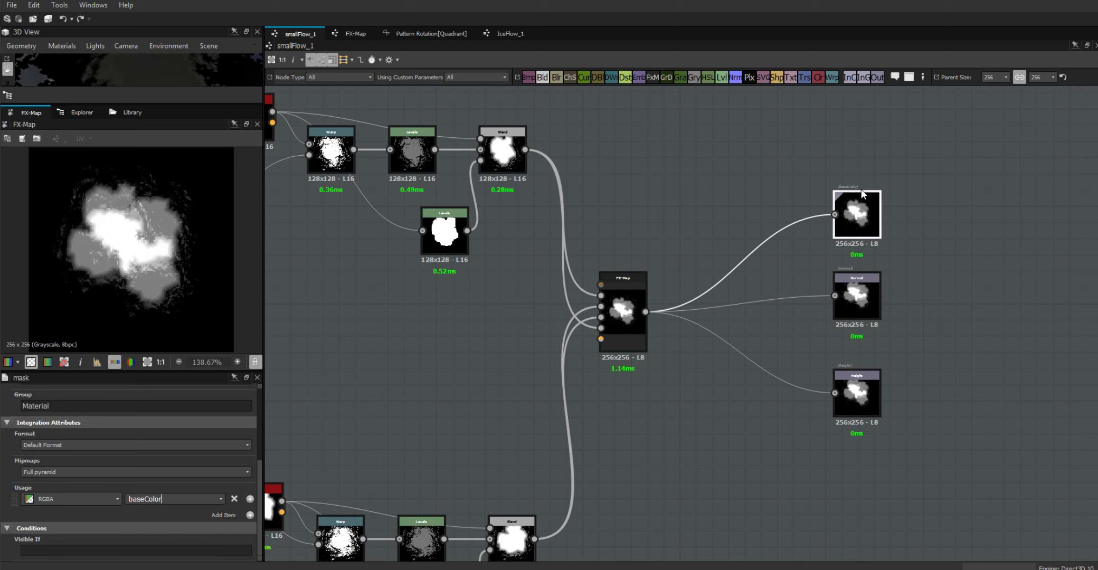
# - Insert a Normal node between the FX-Map and the normal output, with intensity 3 and alpha filled with the input
pyautogui.click(856, 296)
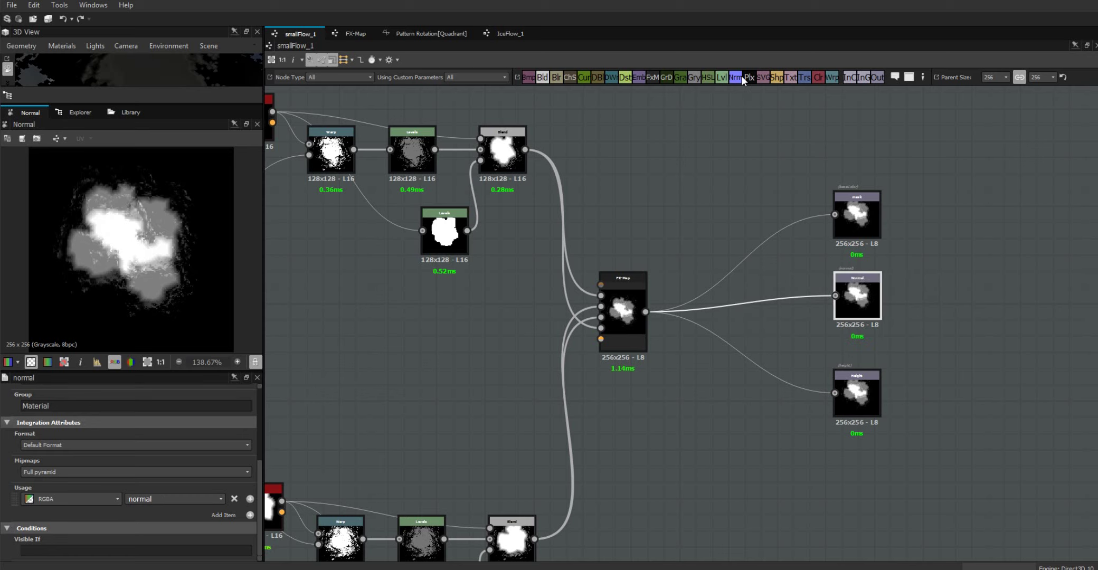
pyautogui.moveTo(735, 78); pyautogui.dragTo(774, 311)
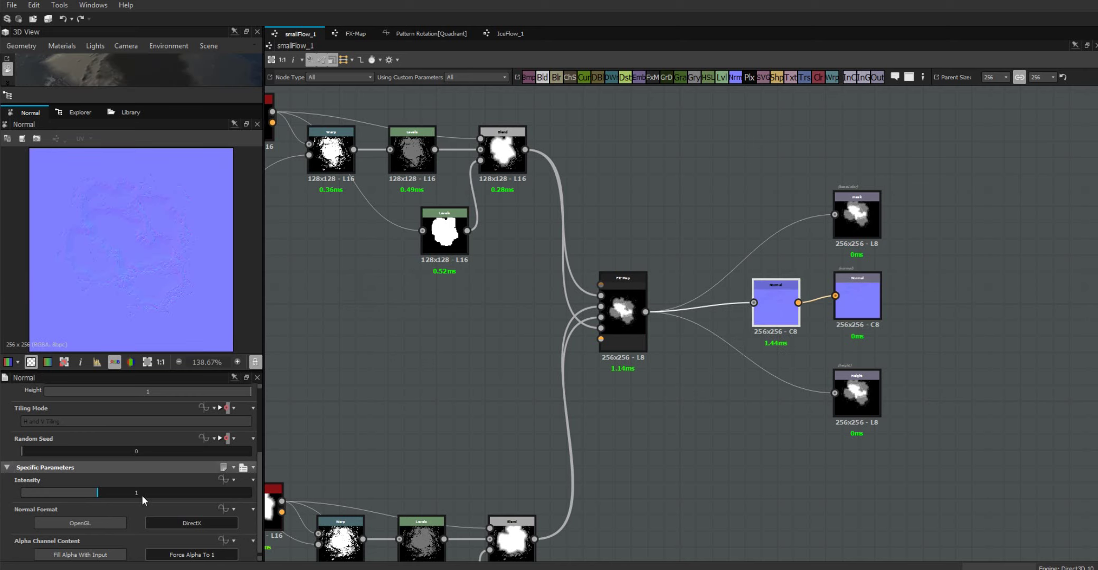
pyautogui.moveTo(132, 491); pyautogui.dragTo(252, 492)
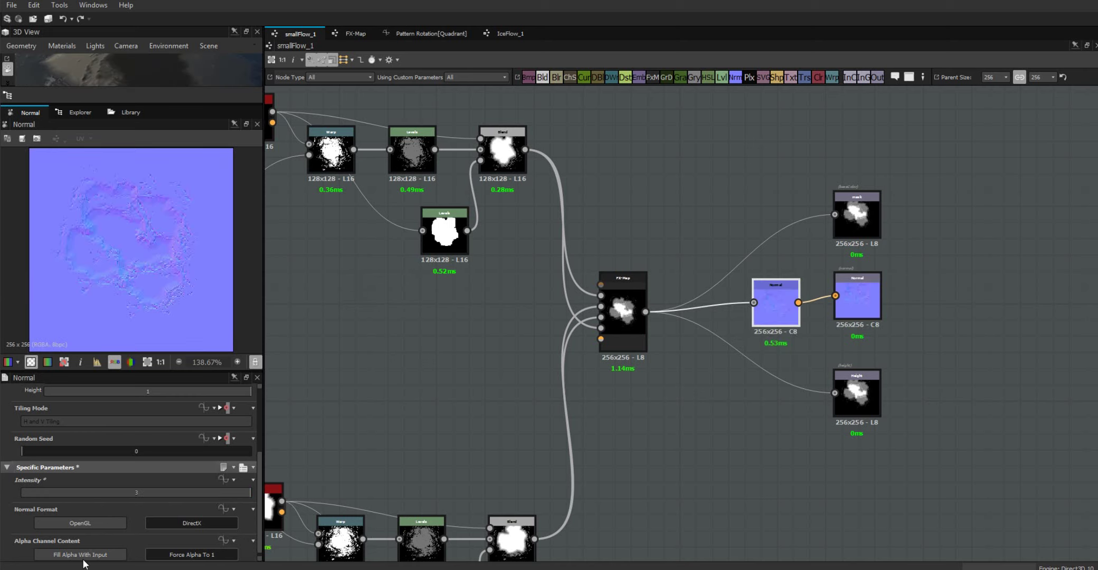
pyautogui.click(112, 553)
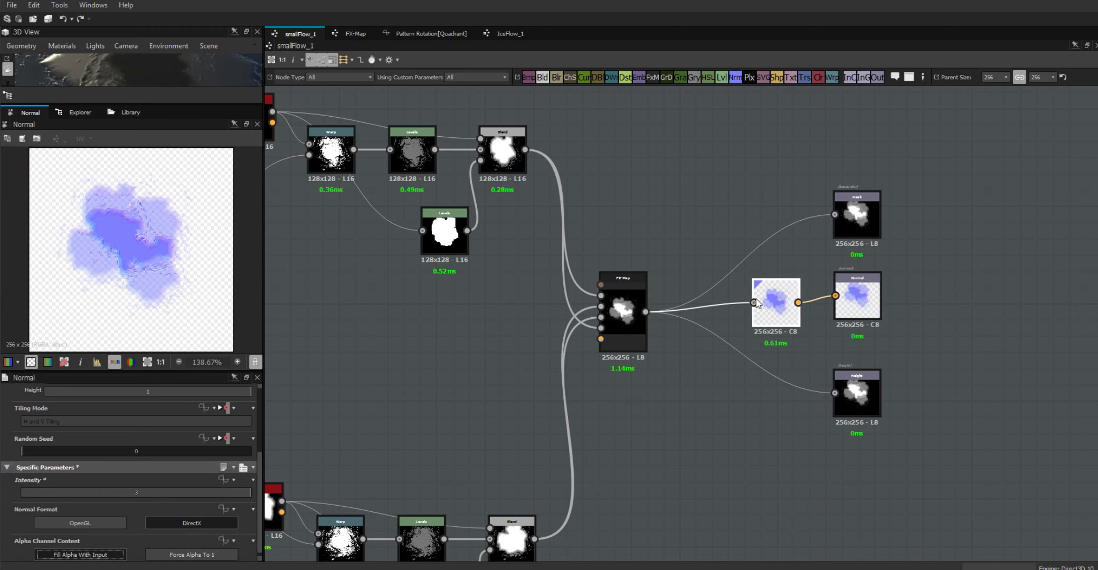
pyautogui.moveTo(775, 308); pyautogui.dragTo(752, 302)
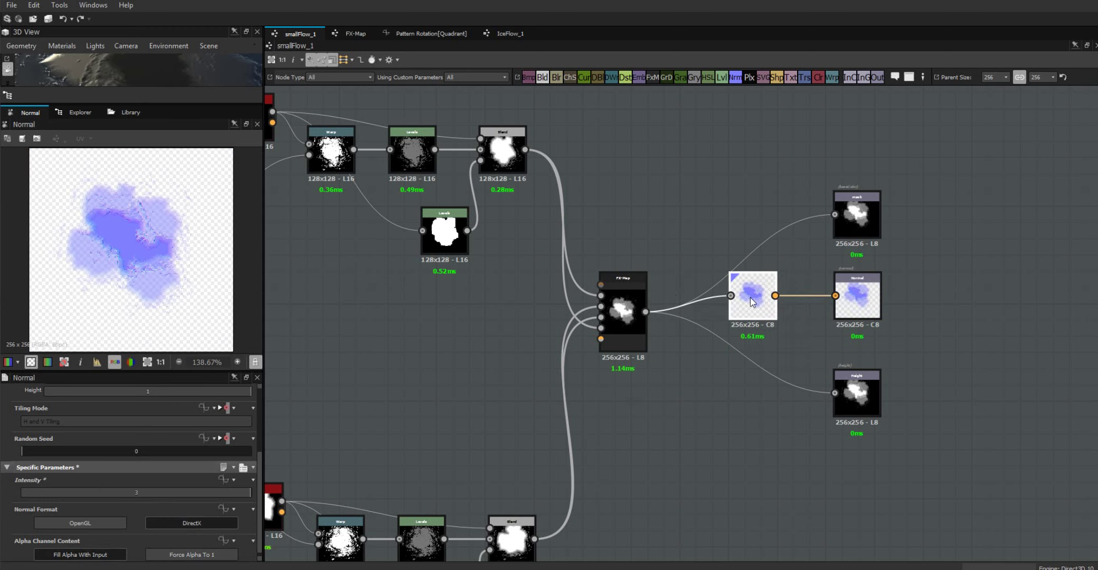
# - Save the unsaved package as smallFlow_1.sbs in the Composite Landscapes folder and publish it there as smallFlow_1.sbsar
pyautogui.click(79, 115)
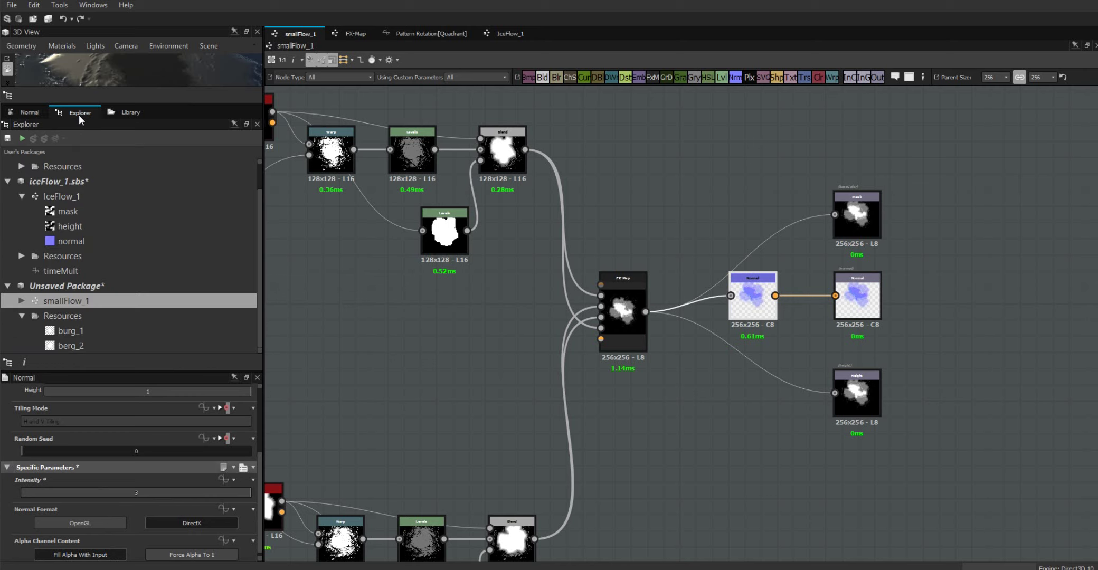
pyautogui.click(85, 283)
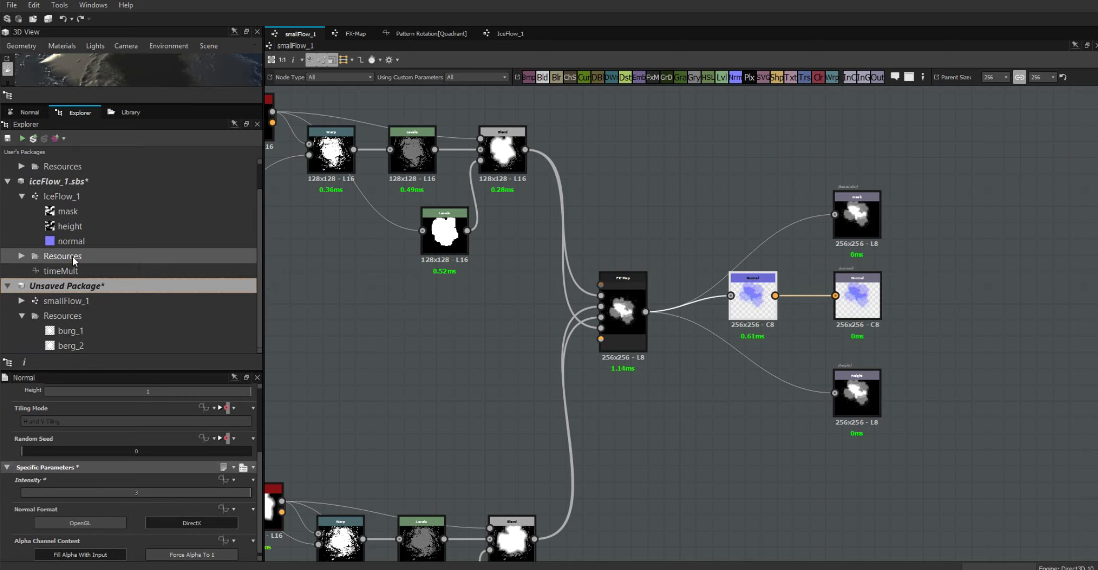
pyautogui.click(33, 139)
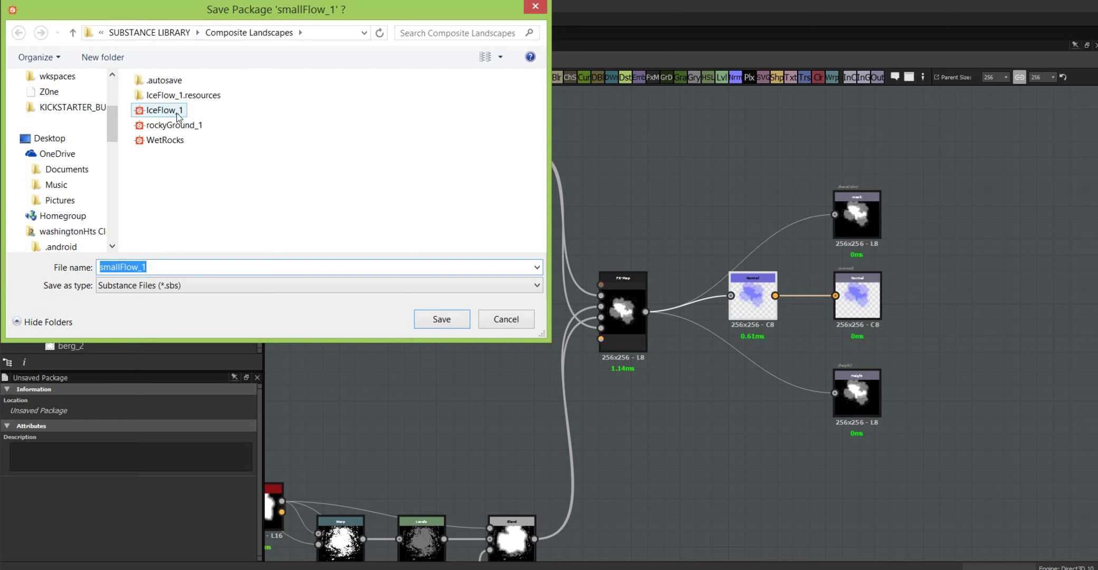
pyautogui.click(449, 321)
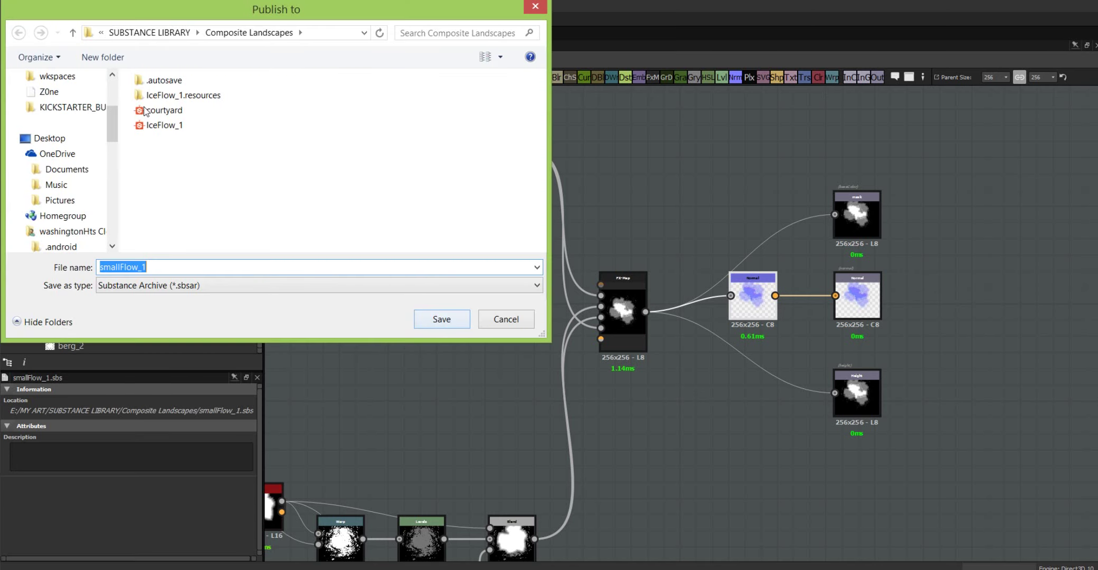
pyautogui.click(441, 319)
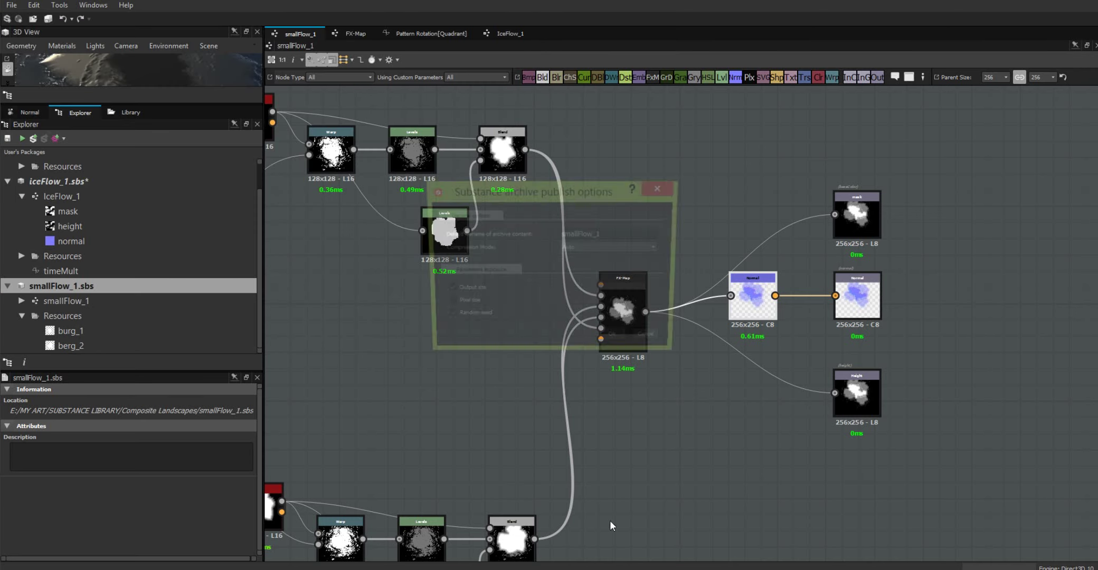
pyautogui.click(613, 342)
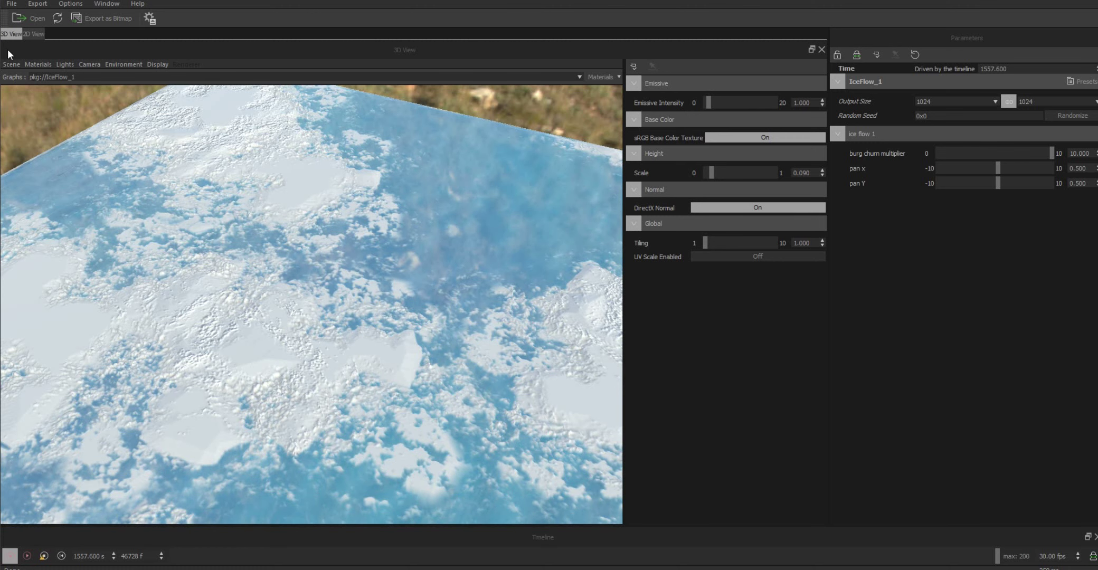
# - Switch to Substance Player and set the default material's height scale to about 0.057 on the IceFlow_1 surface
pyautogui.click(37, 65)
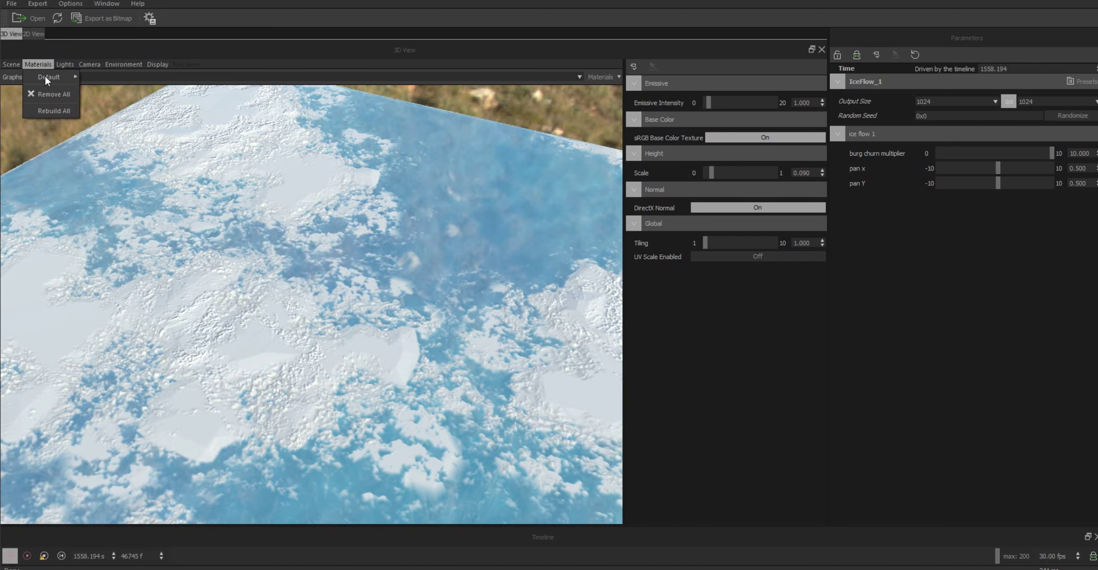
pyautogui.moveTo(45, 78)
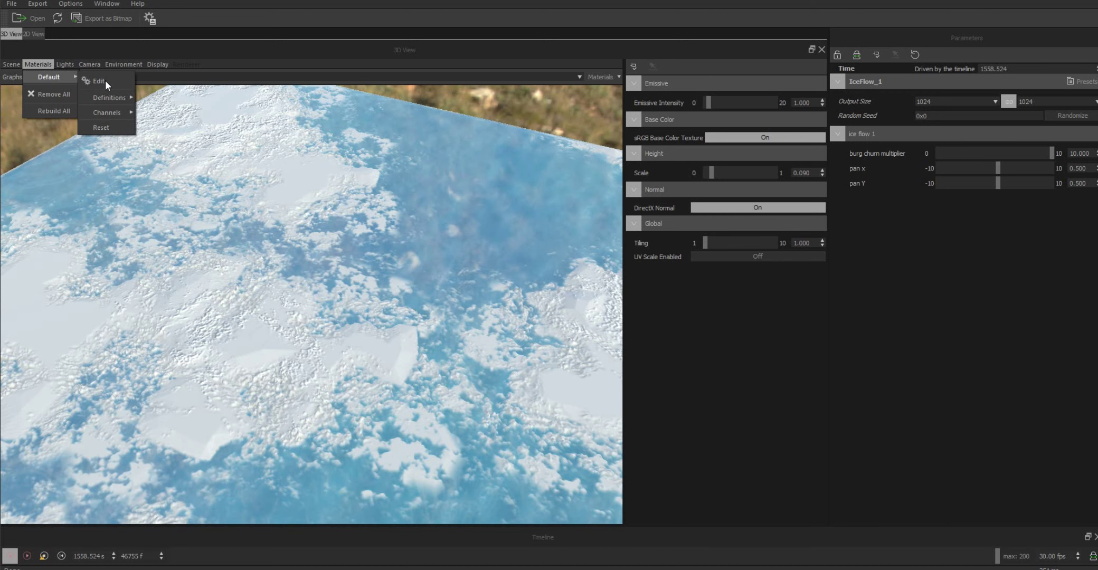
pyautogui.click(105, 81)
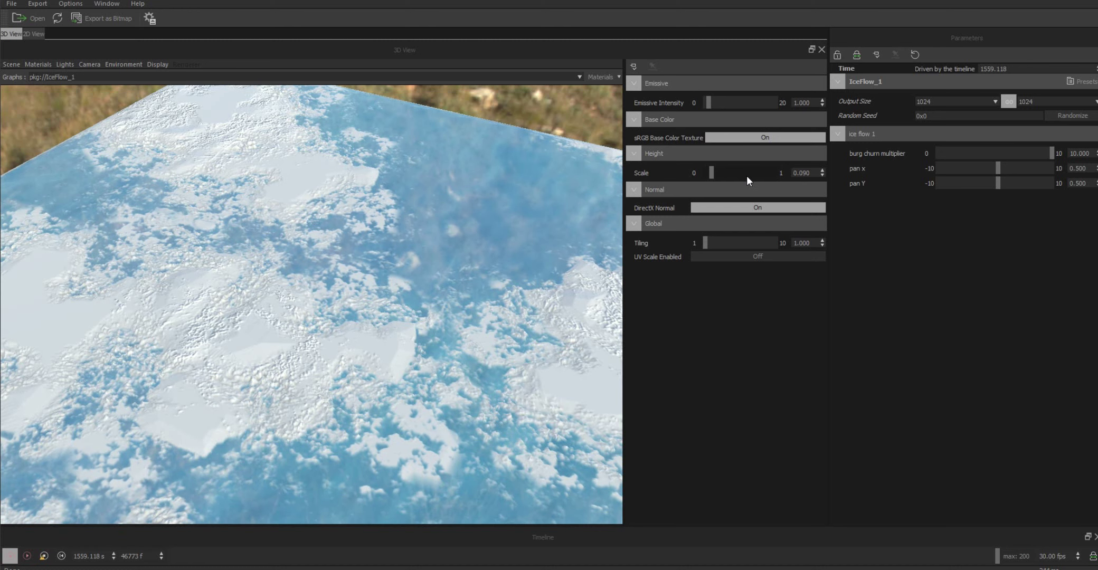
pyautogui.click(712, 172)
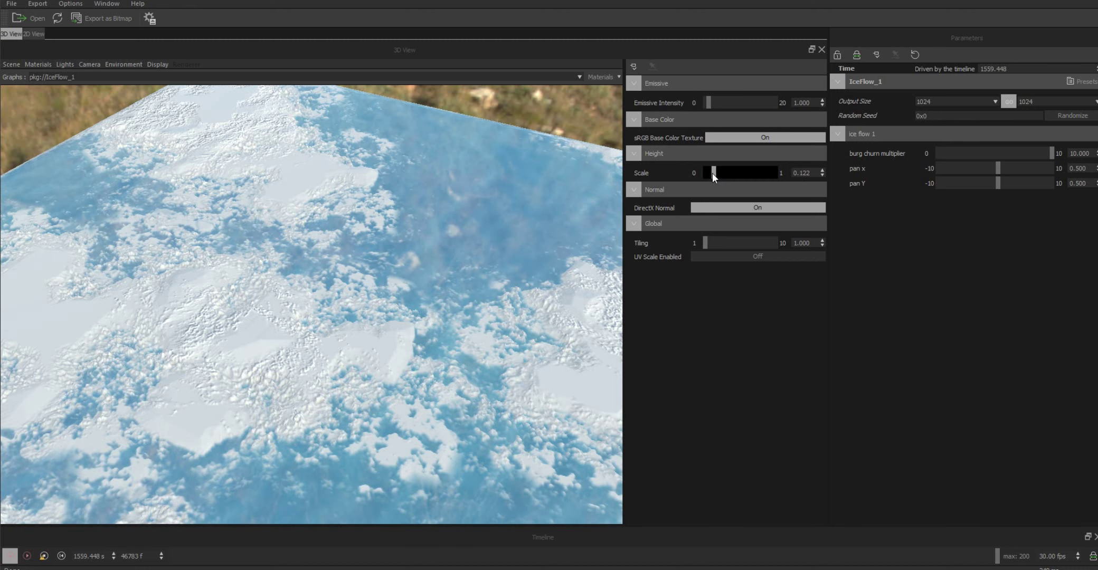
pyautogui.moveTo(712, 173); pyautogui.dragTo(708, 175)
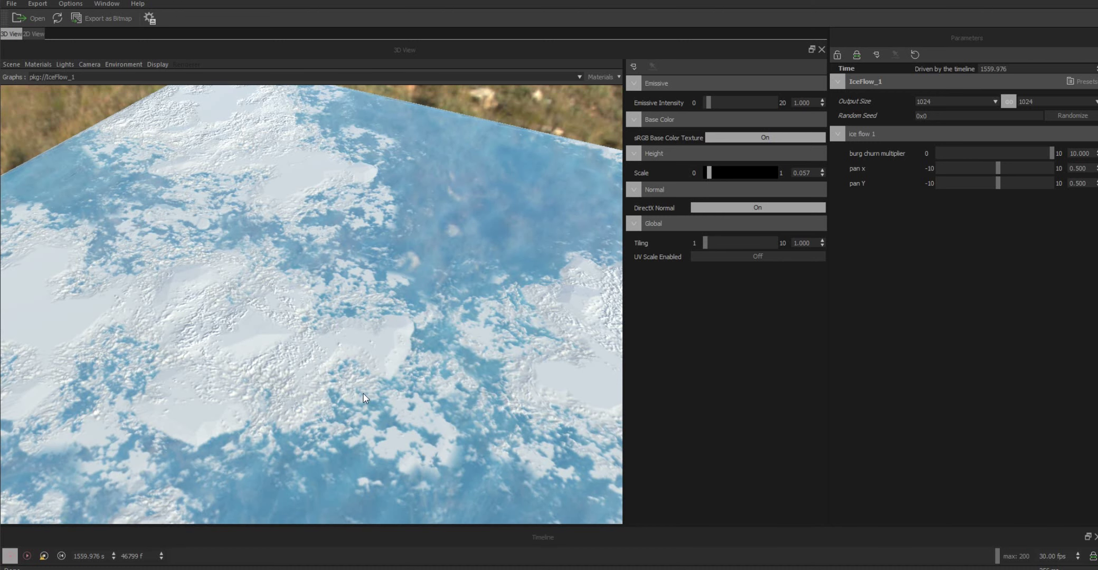
# - Open the published smallFlow_1 archive from the Composite Landscapes folder, filtering the files to Substance archives
pyautogui.moveTo(377, 379); pyautogui.dragTo(405, 445)
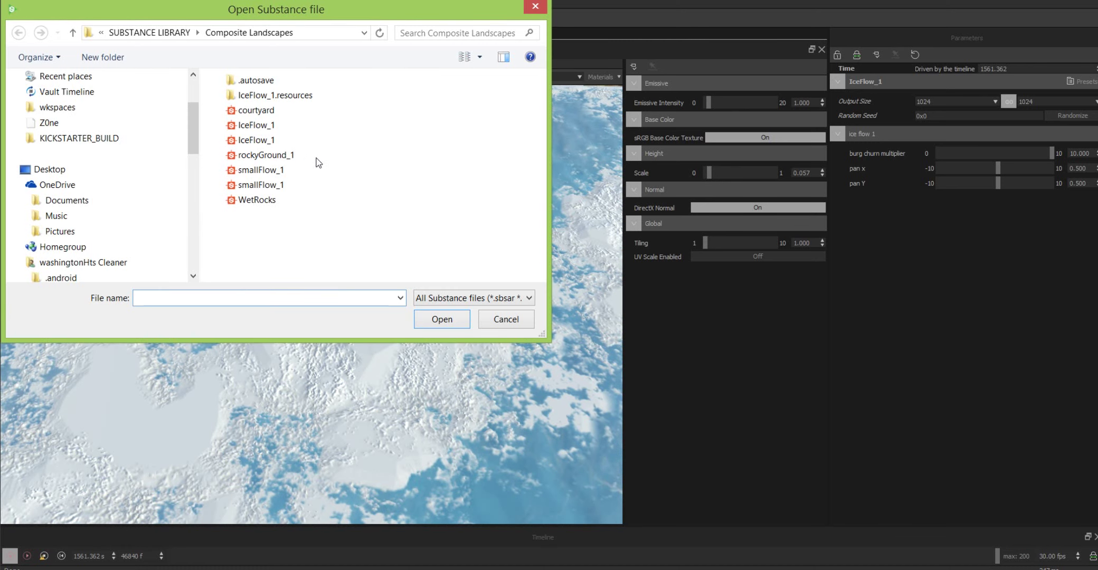
pyautogui.click(529, 299)
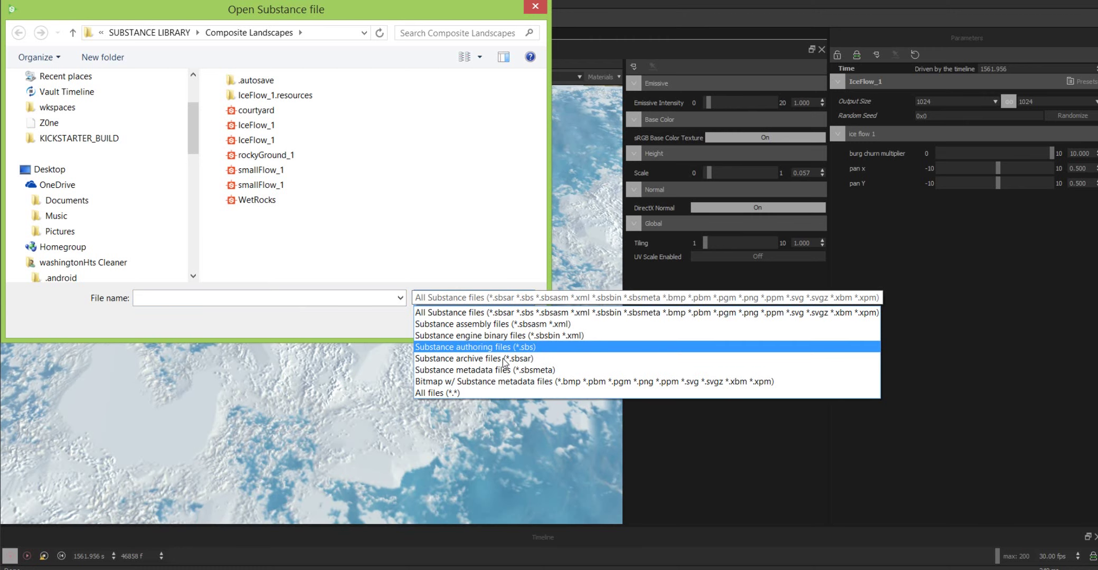
pyautogui.click(257, 167)
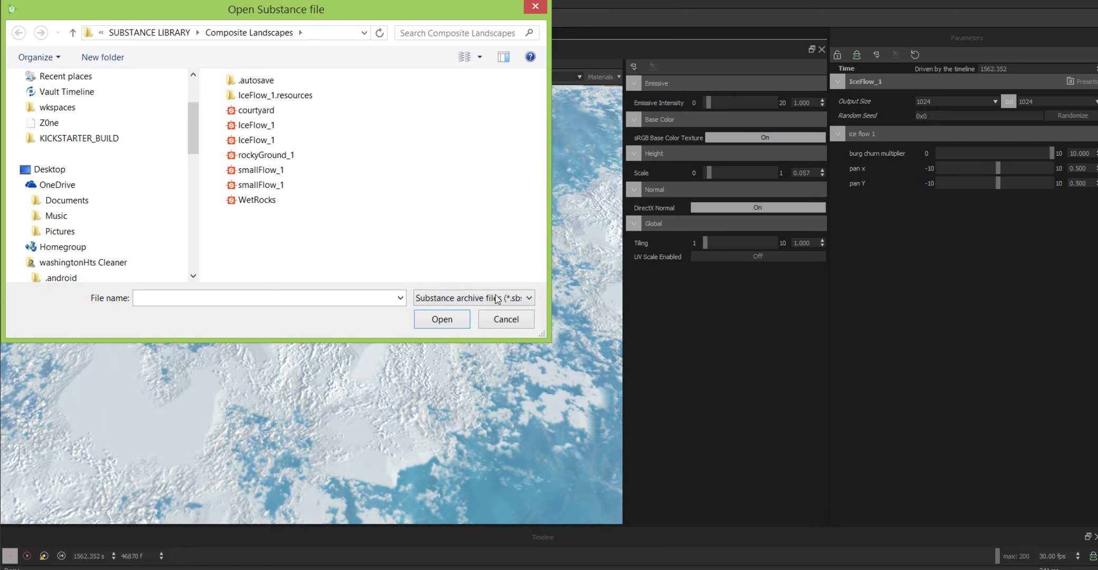
pyautogui.click(261, 140)
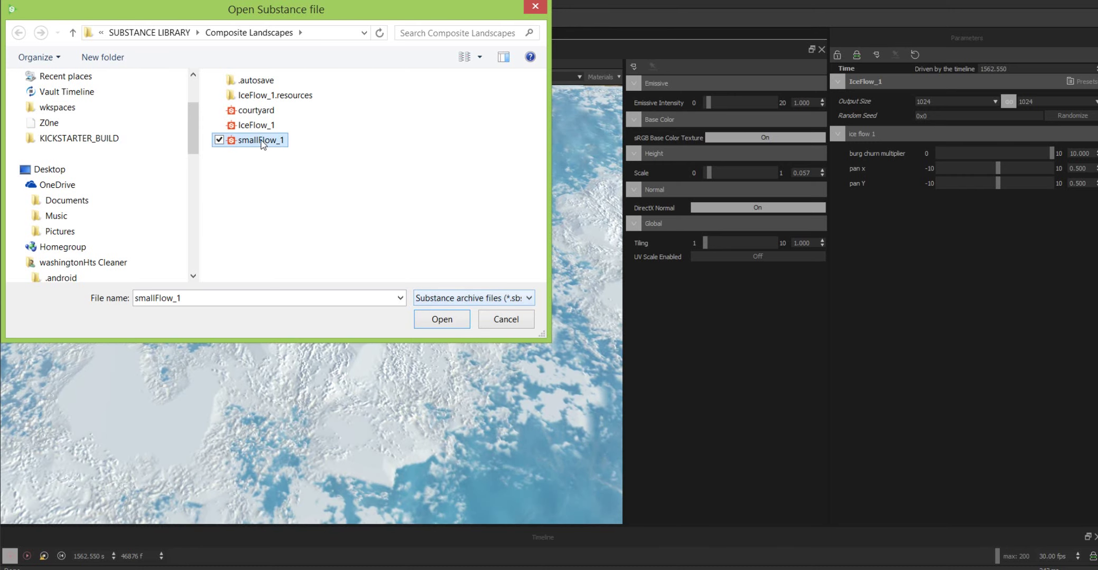
pyautogui.doubleClick(260, 140)
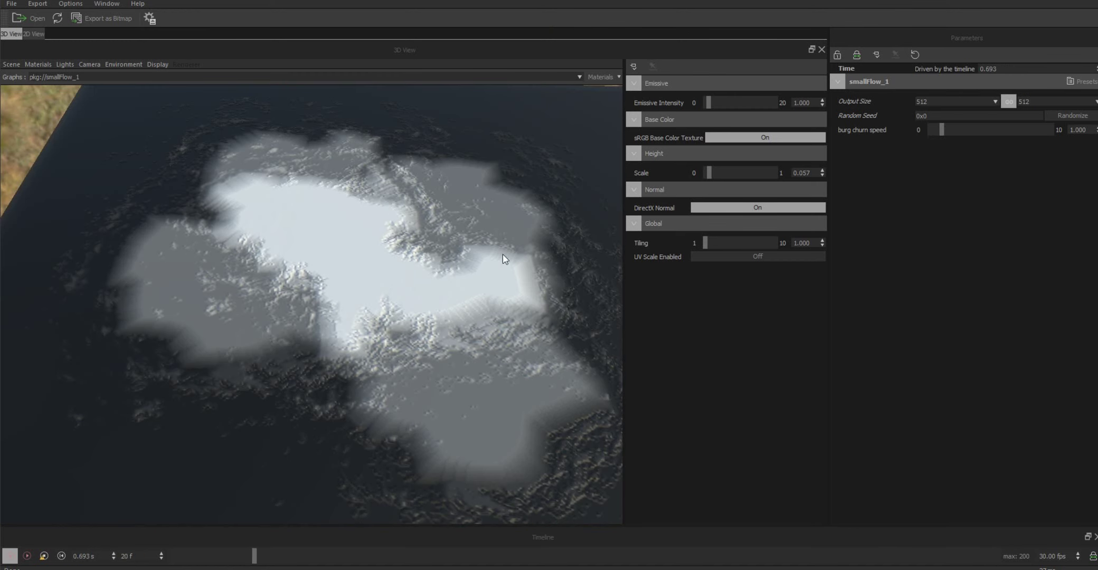
# - Play the smallFlow_1 timeline and raise the burg churn speed in stages to 10
pyautogui.click(44, 556)
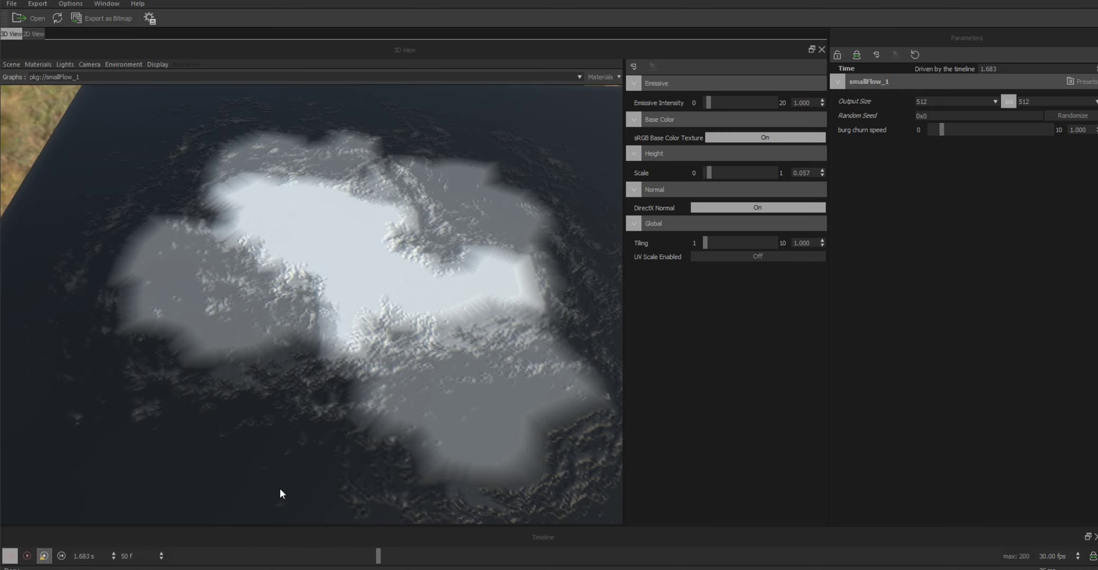
pyautogui.click(11, 556)
pyautogui.moveTo(941, 127); pyautogui.dragTo(985, 131)
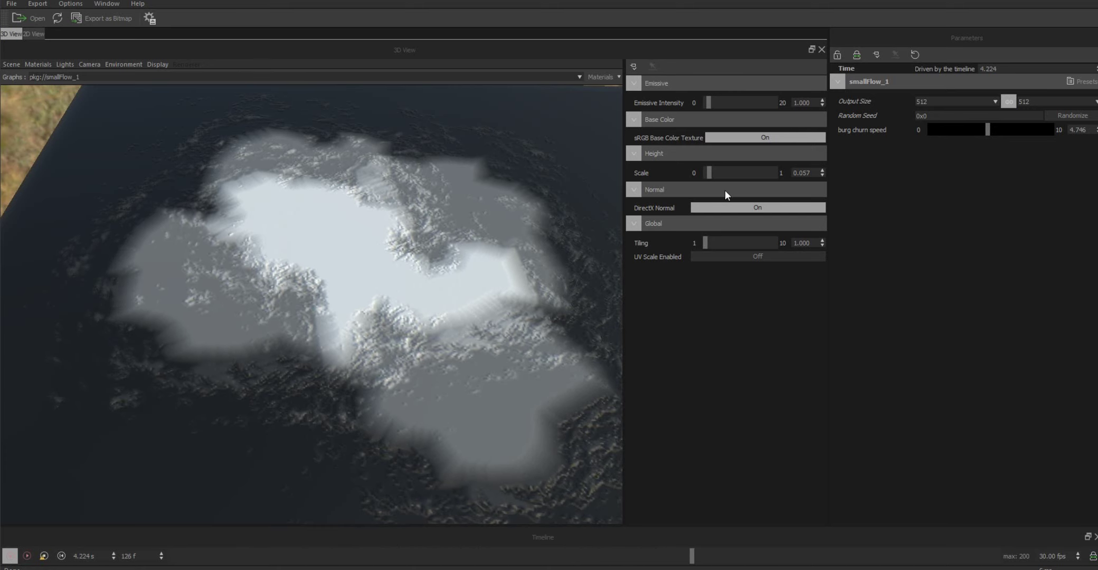
pyautogui.moveTo(981, 127); pyautogui.dragTo(1003, 129)
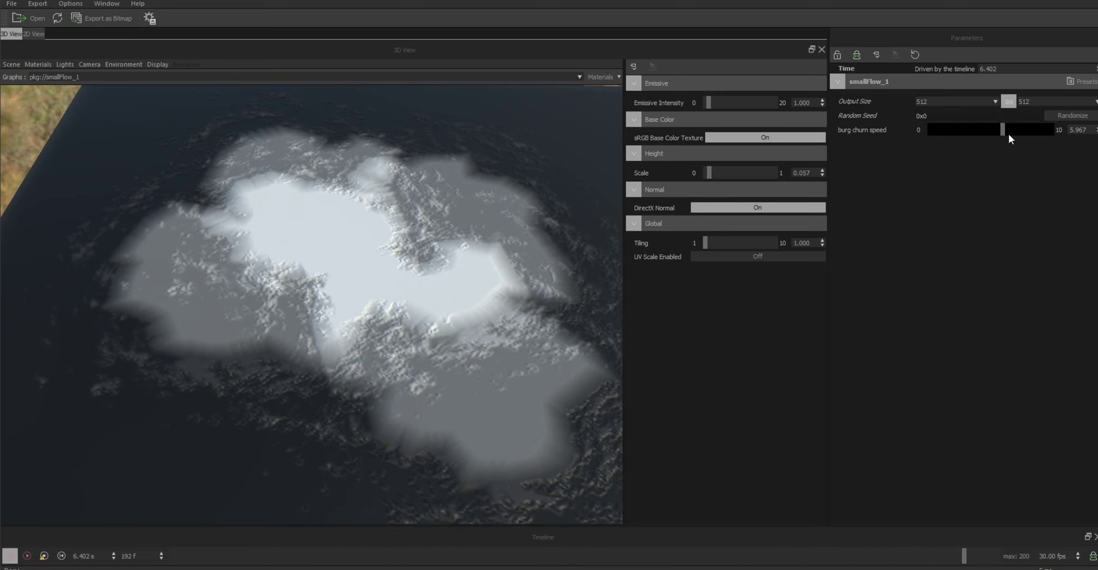
pyautogui.moveTo(1004, 129); pyautogui.dragTo(1065, 126)
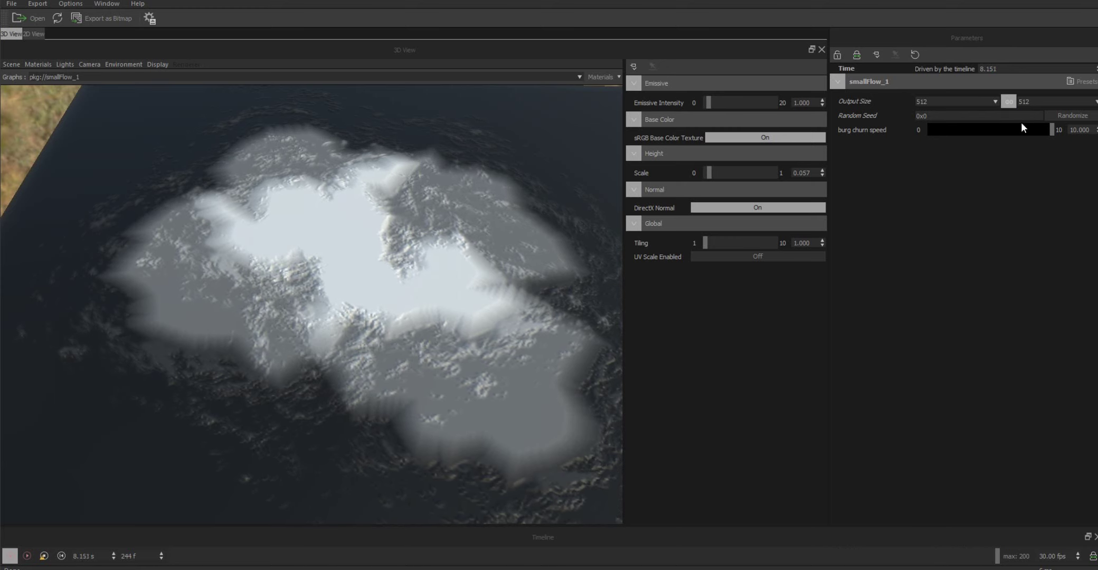
# - Lower the burg churn speed to about 4.5 during timeline playback and switch back to Substance Designer
pyautogui.moveTo(1053, 128); pyautogui.dragTo(986, 129)
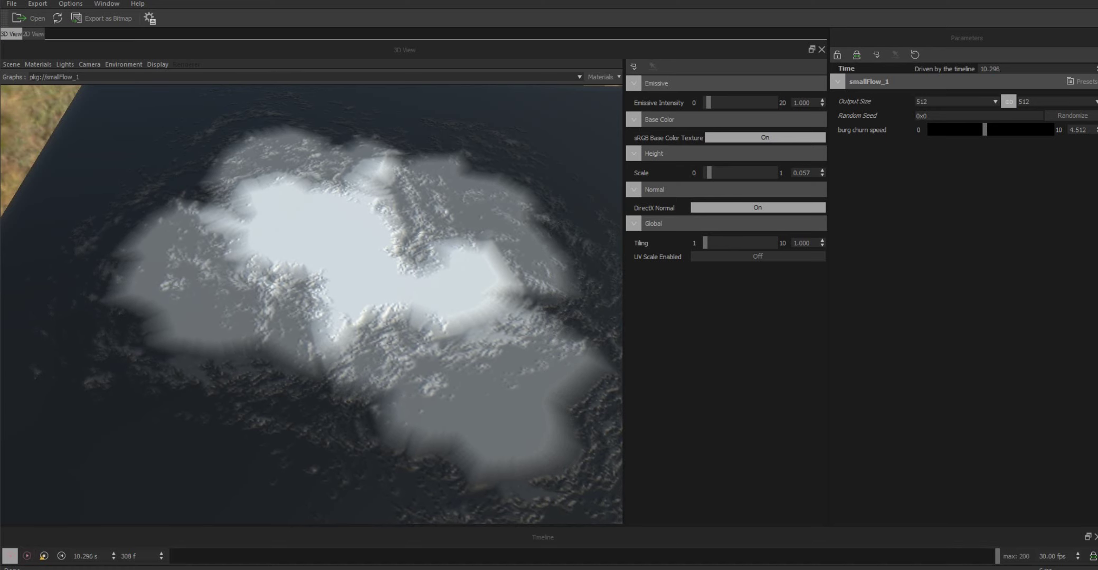
pyautogui.click(422, 559)
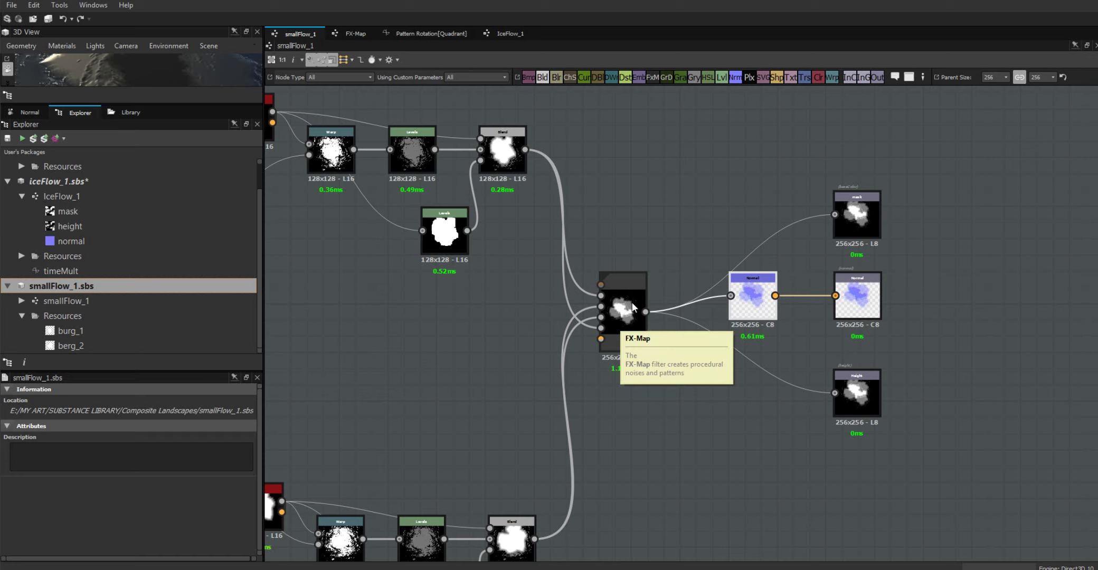
# - Move the FX-Map node up beside the upper Blend node and duplicate it four times with its input links, stacking copies beneath it
pyautogui.moveTo(633, 307); pyautogui.dragTo(617, 267)
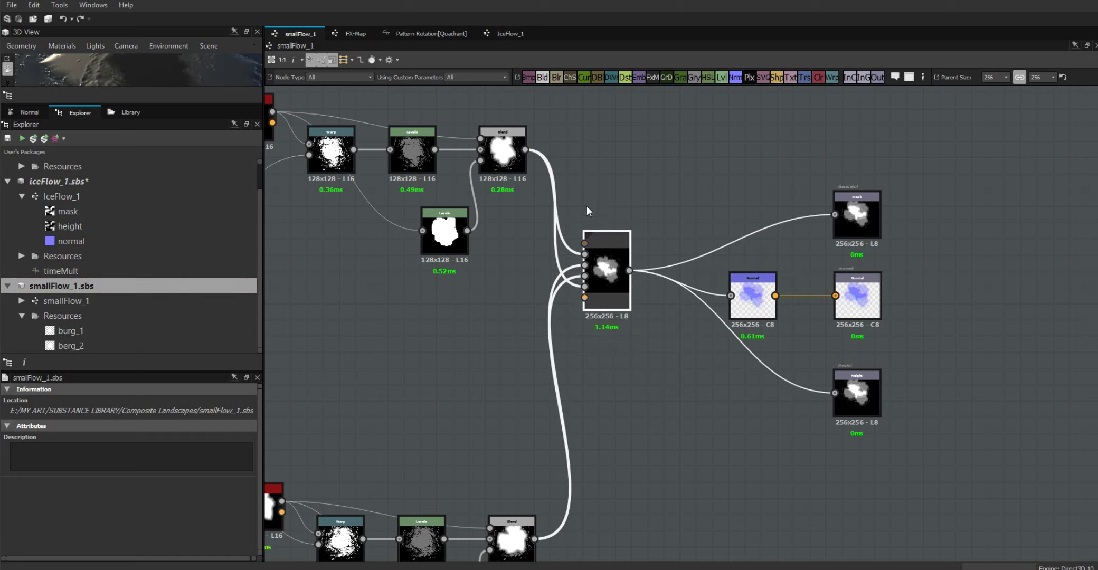
pyautogui.moveTo(587, 205); pyautogui.dragTo(630, 169)
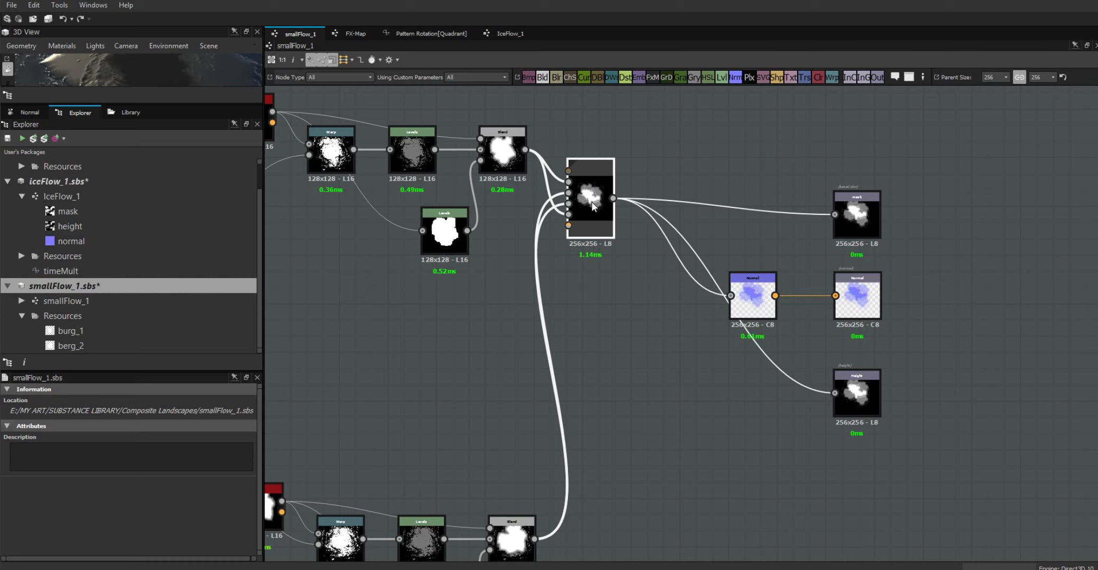
pyautogui.click(593, 206)
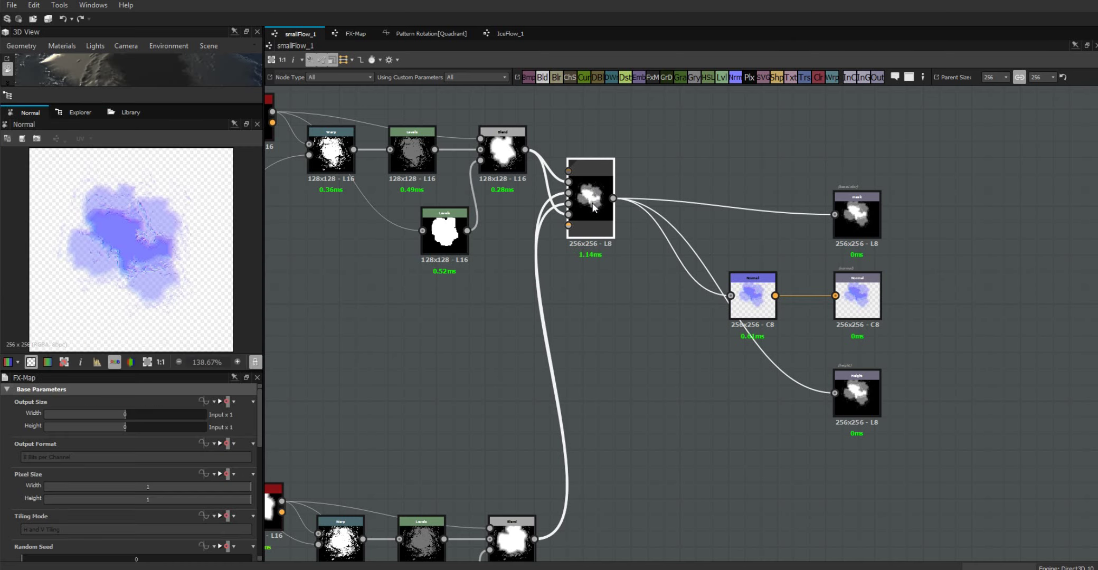
pyautogui.hotkey('ctrl', 'd')
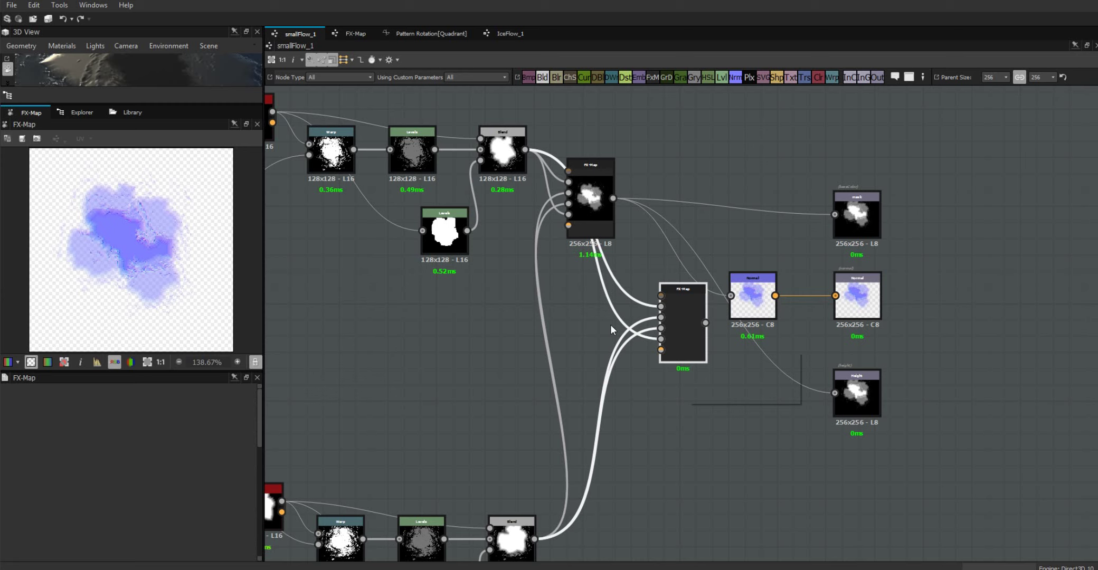
pyautogui.hotkey('ctrl', 'd')
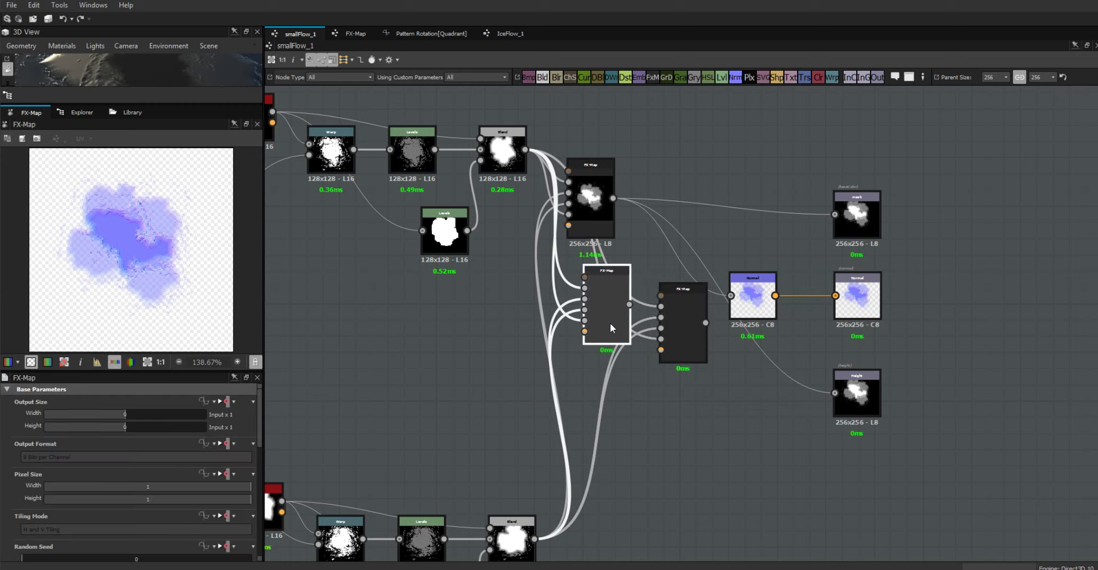
pyautogui.moveTo(602, 307); pyautogui.dragTo(592, 478)
pyautogui.hotkey('ctrl', 'd')
# - Delete the surplus FX-Map copy beside the Normal node and align the second FX-Map with the column of the others
pyautogui.click(679, 338)
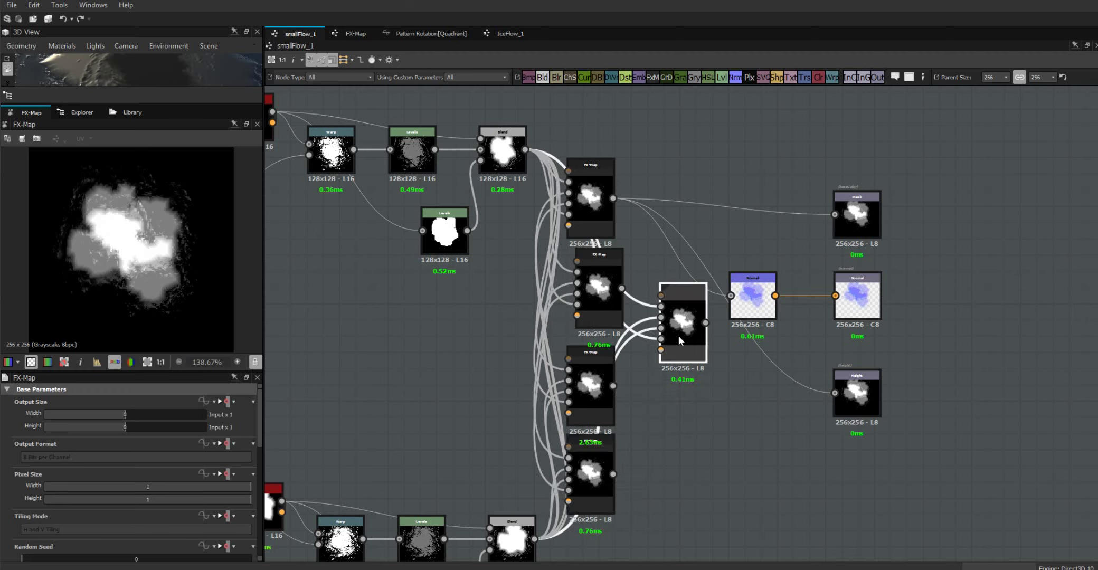
pyautogui.press('Delete')
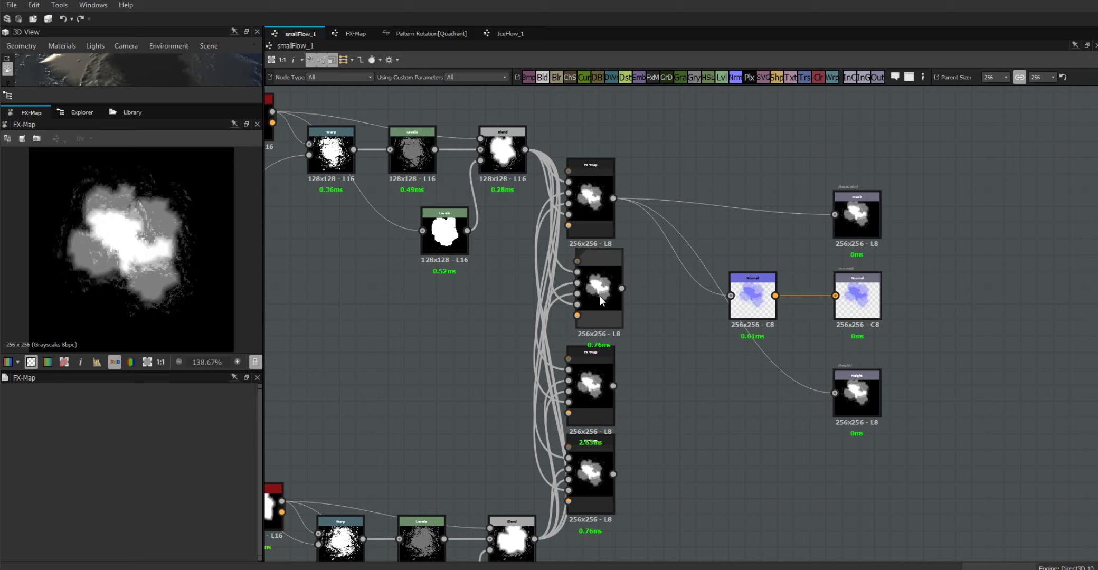
pyautogui.moveTo(599, 296); pyautogui.dragTo(590, 301)
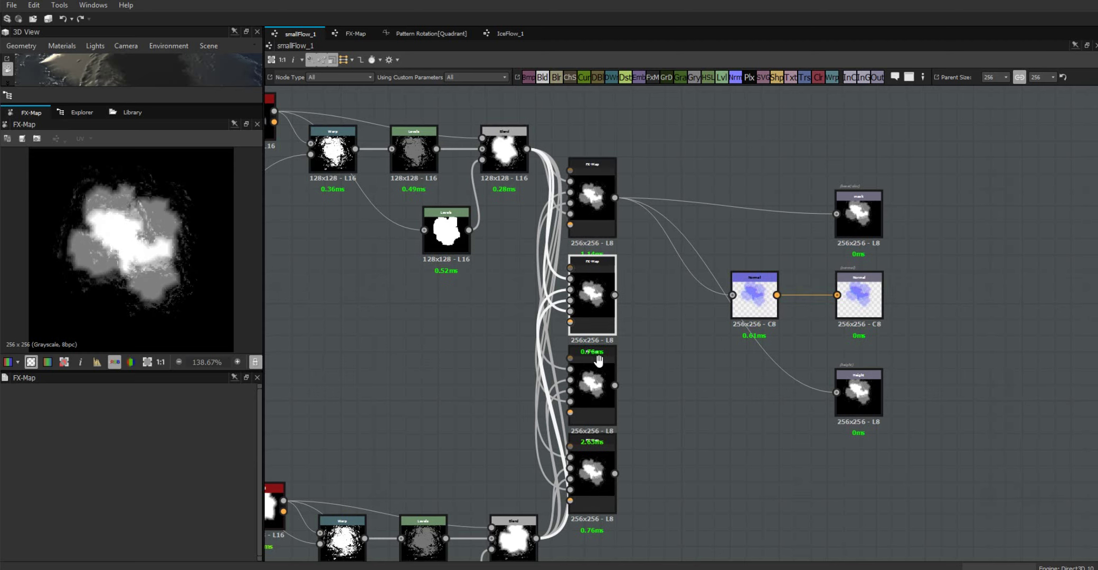
pyautogui.moveTo(590, 364); pyautogui.dragTo(570, 331, button='middle')
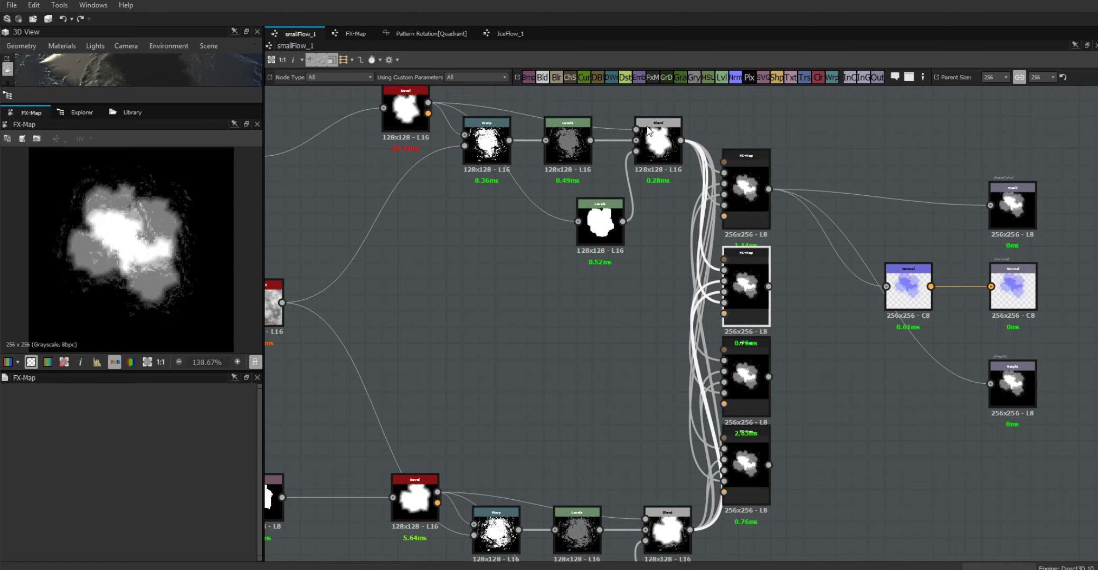